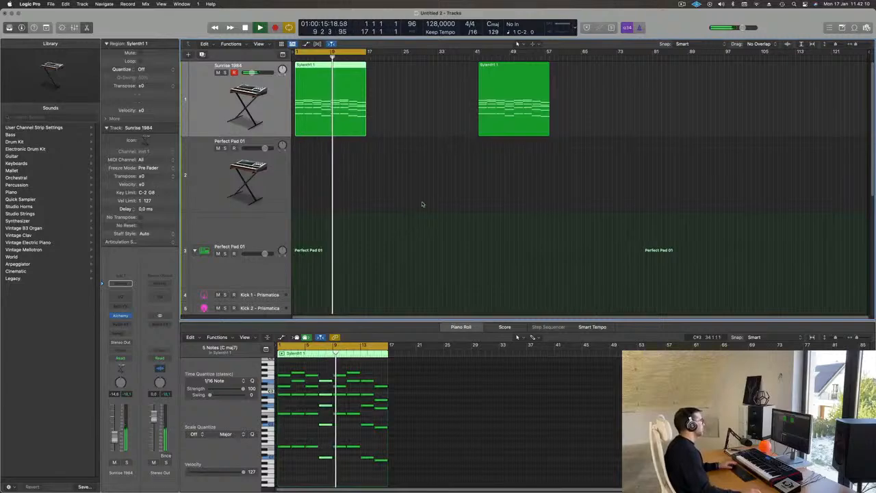
- Split the first chord region on the Sunrise 1984 track at bar 9 and move its second half to about bar 31
key("space")
key("super+t")
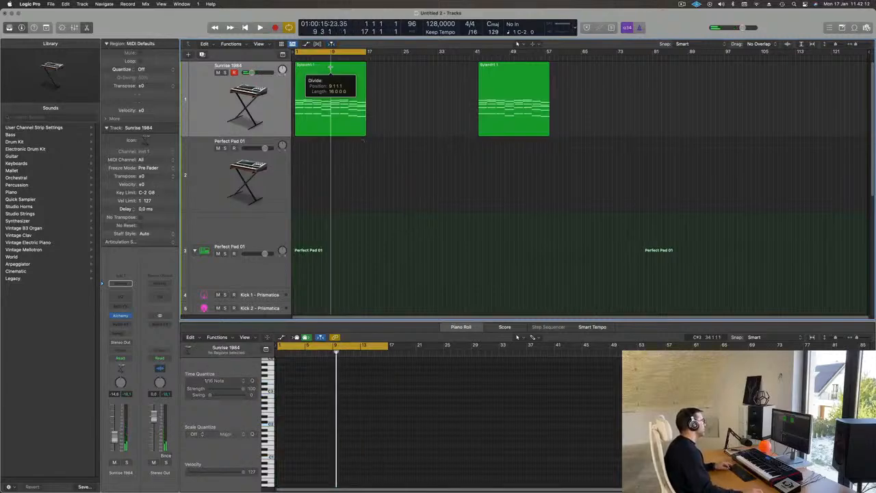
left_click(349, 66)
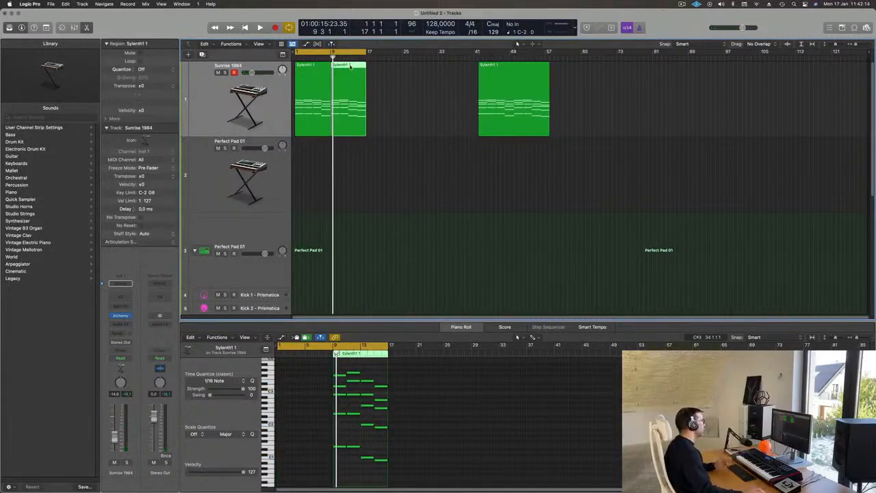
left_click_drag(350, 66, 450, 67)
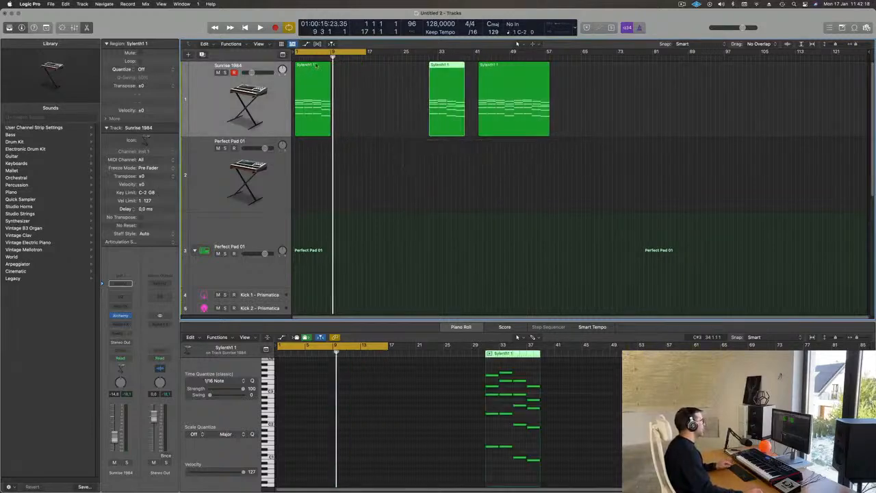
- Repeat the first eight-bar chord region directly after itself on the Sunrise 1984 track and play back the start
left_click(315, 64)
key("super+r")
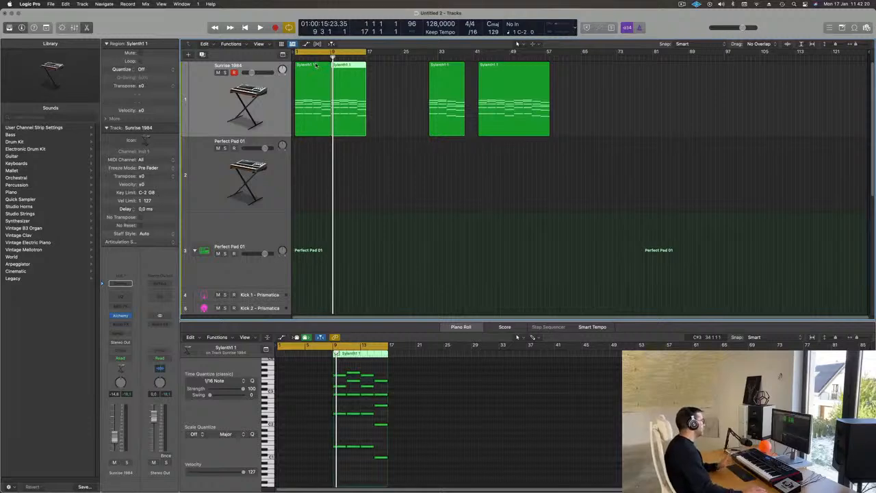
left_click(279, 91)
key("space")
key("space")
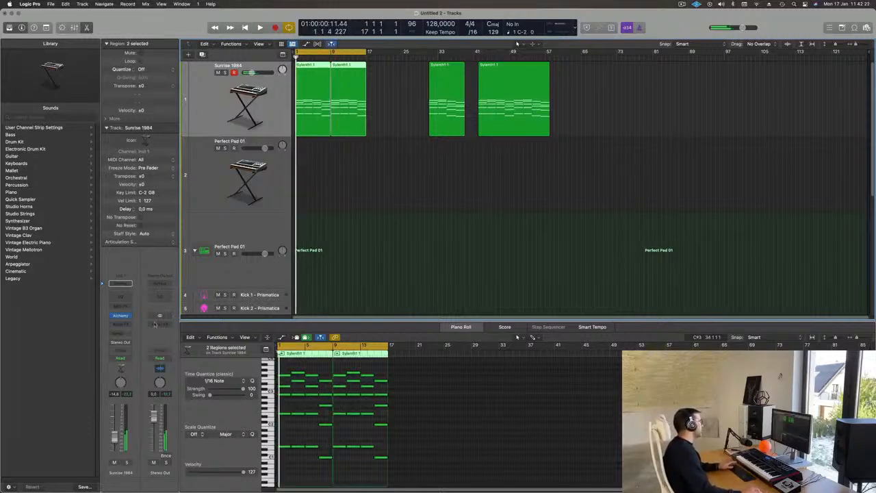
- Open the Alchemy synth of the Sunrise 1984 track, listen to the chords and move the synth window aside
left_click(121, 316)
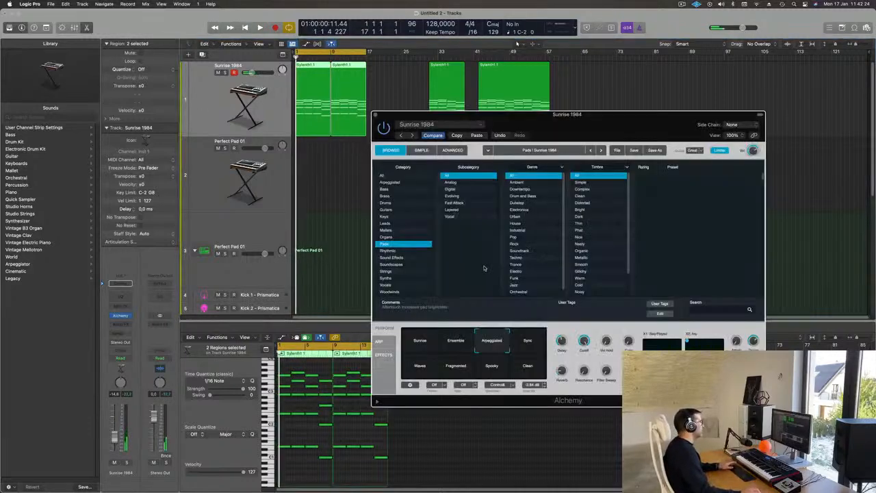
key("space")
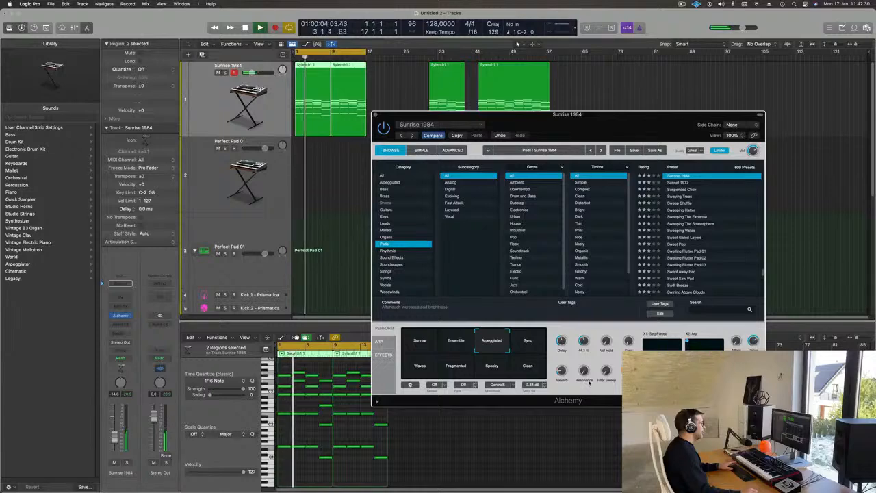
key("space")
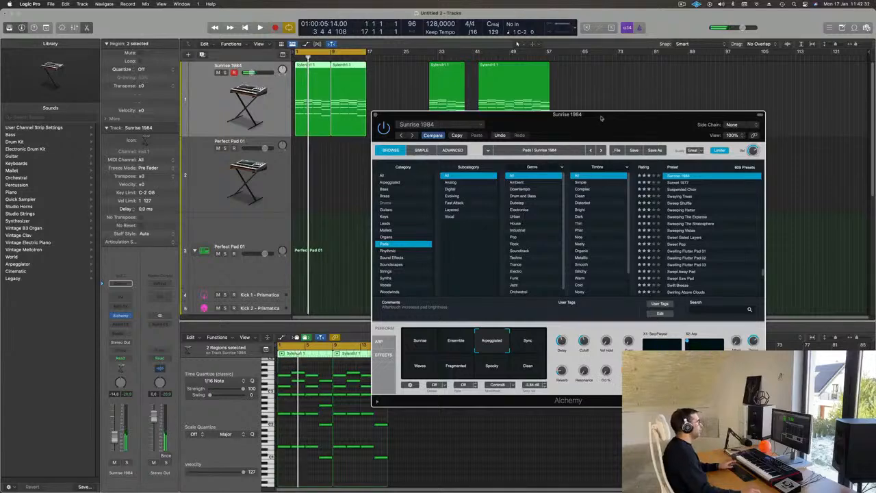
left_click_drag(602, 119, 666, 86)
- Record four kick hits in bar 1 on the Kick 1 - Prismatica track
scroll(274, 179, "down", 3)
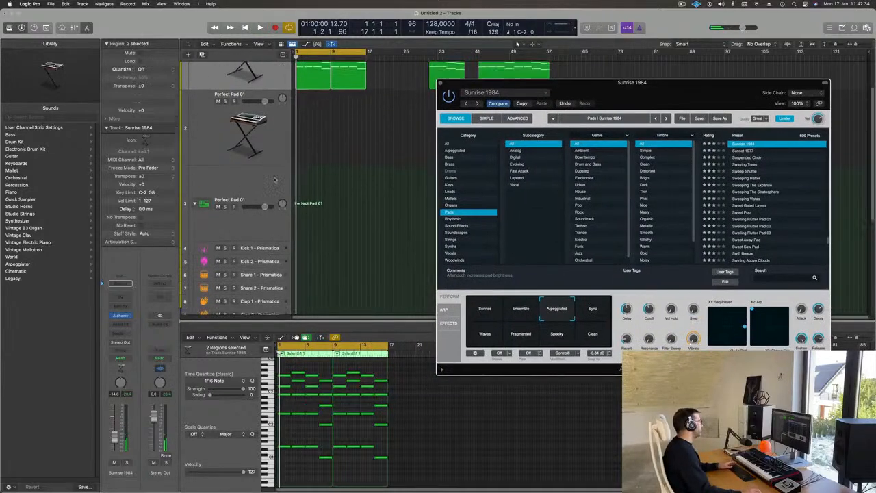
scroll(274, 179, "down", 2)
left_click(266, 203)
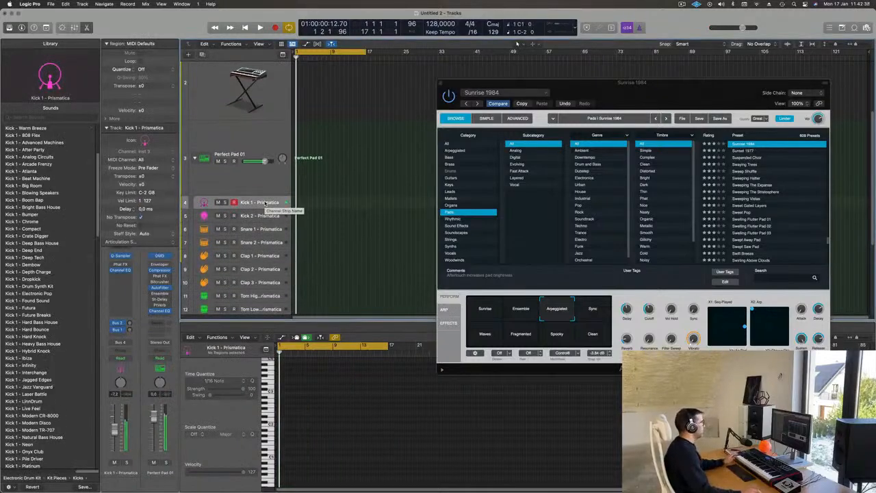
key("r")
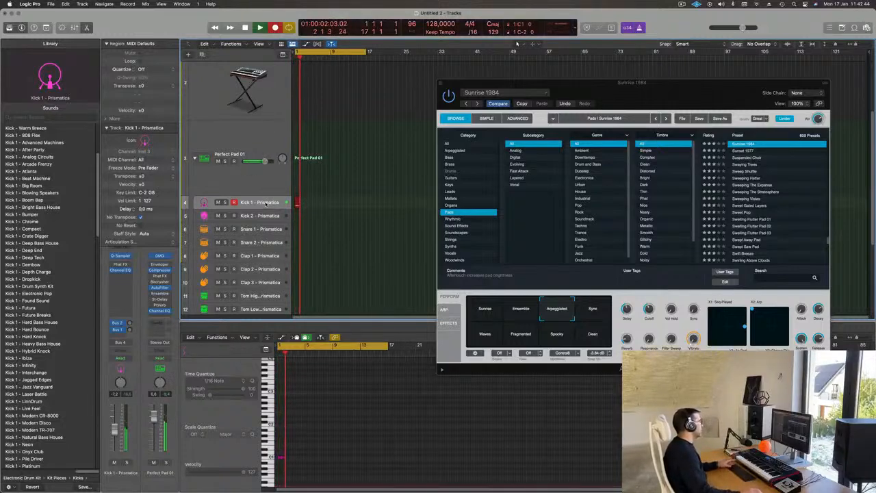
key("space")
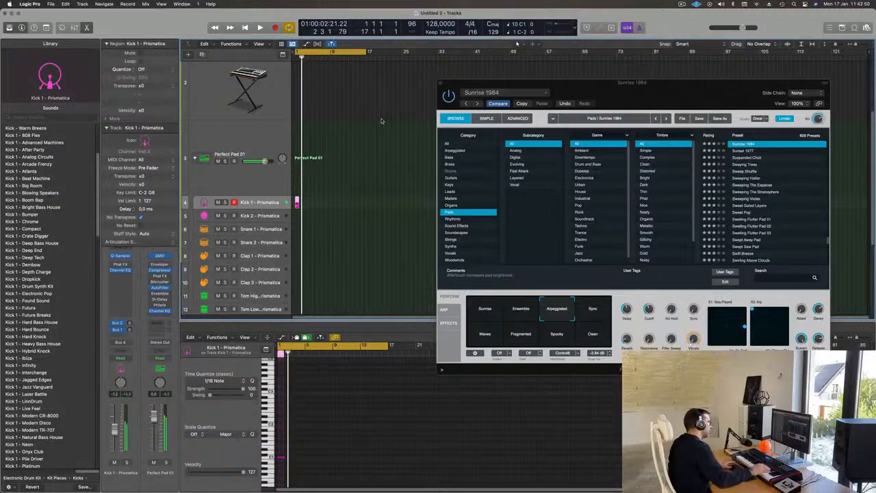
- Quantize the four recorded kick notes to 1/16 notes in the Piano Roll and play them back
left_click(257, 180)
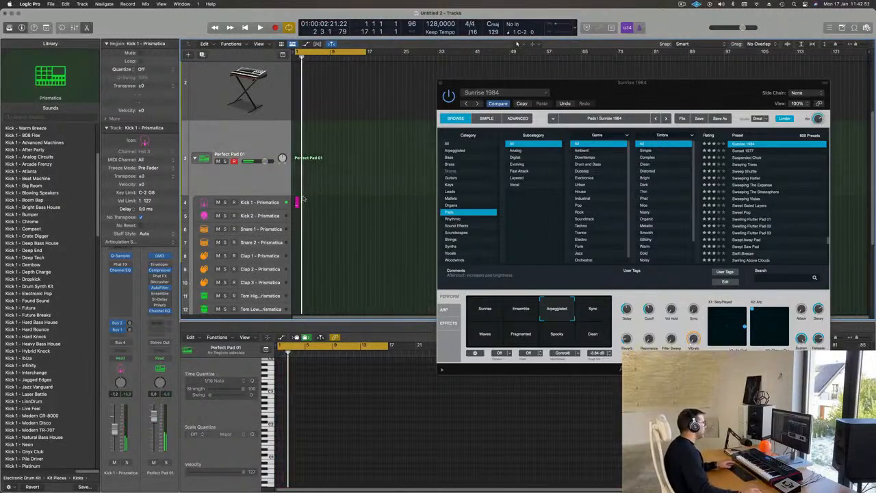
scroll(306, 426, "up", 10)
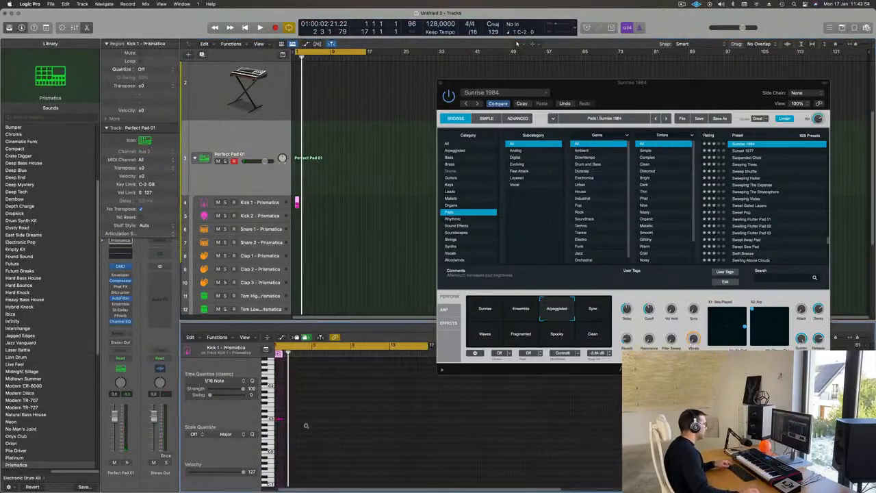
scroll(312, 425, "up", 3)
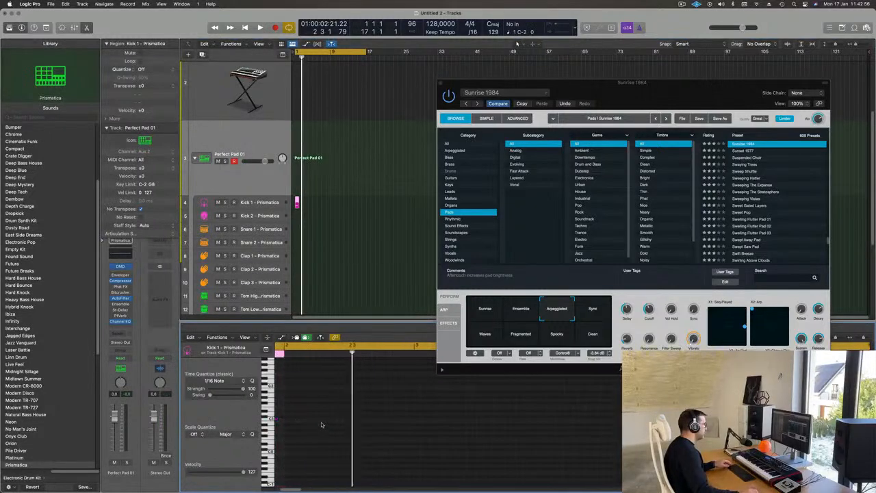
scroll(323, 424, "left", 5)
left_click(282, 419)
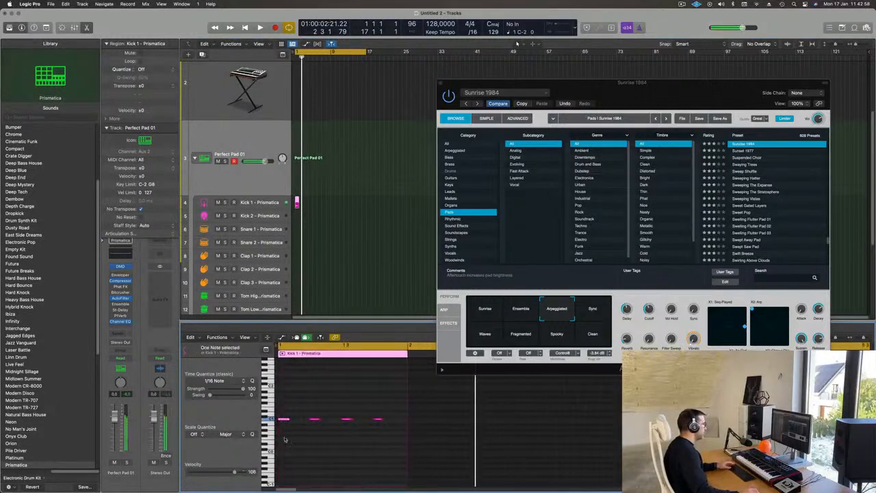
key("super+a")
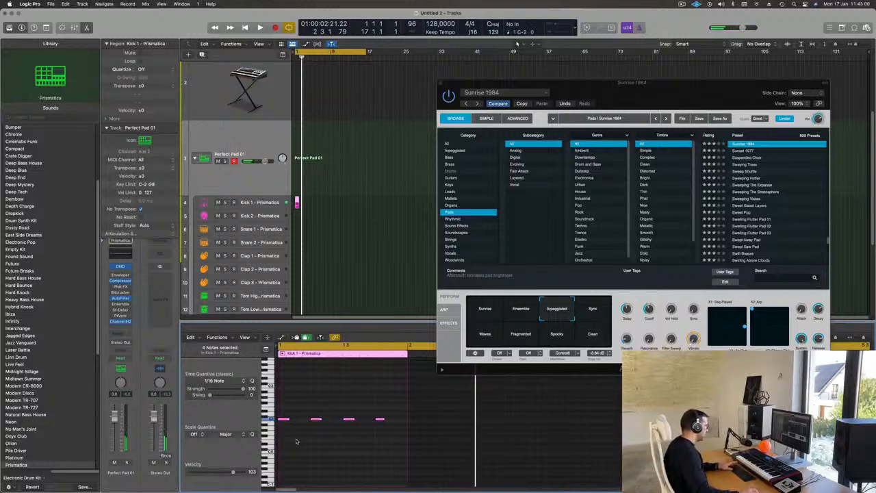
key("space")
key("space")
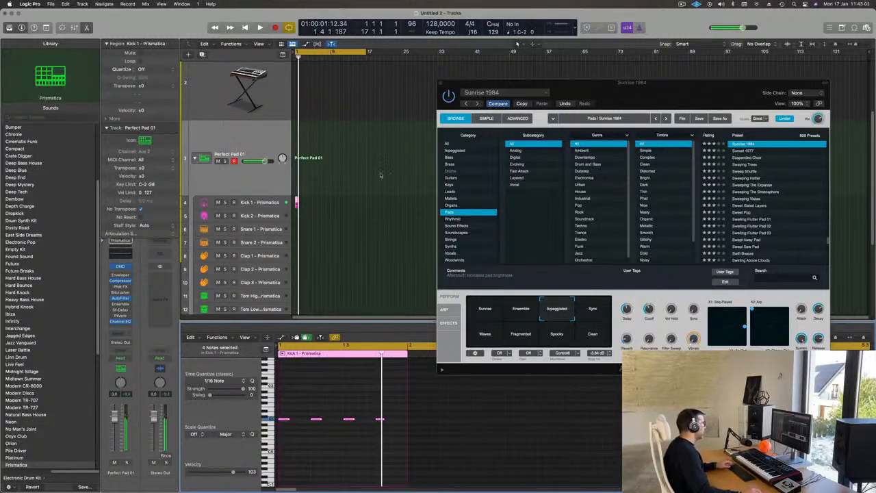
- Transpose all four kick notes down one octave and listen to the pattern
key("super+a")
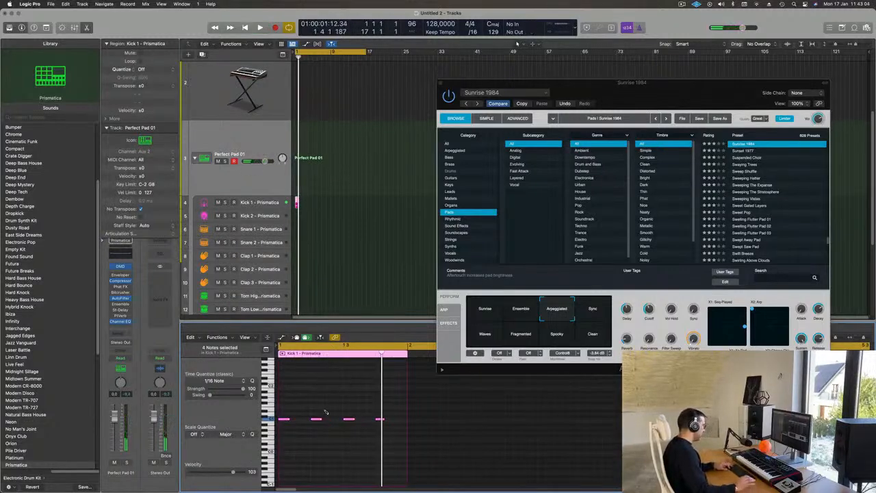
key("alt+shift+Down")
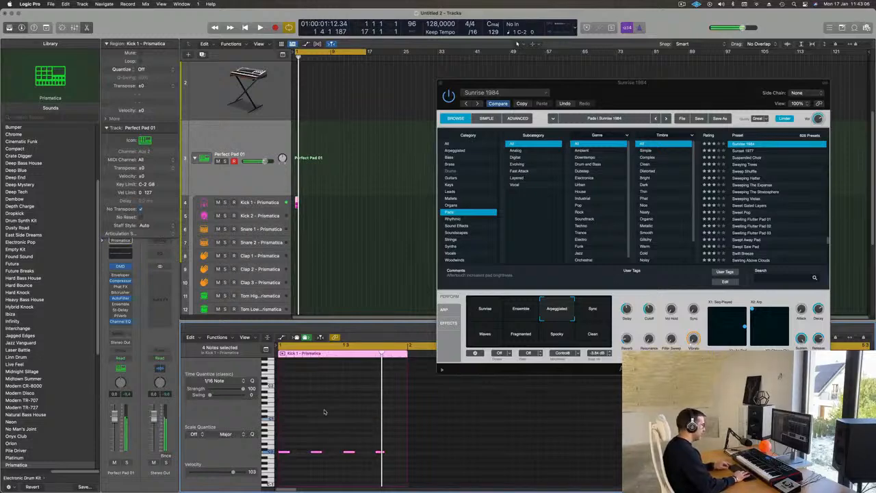
key("space")
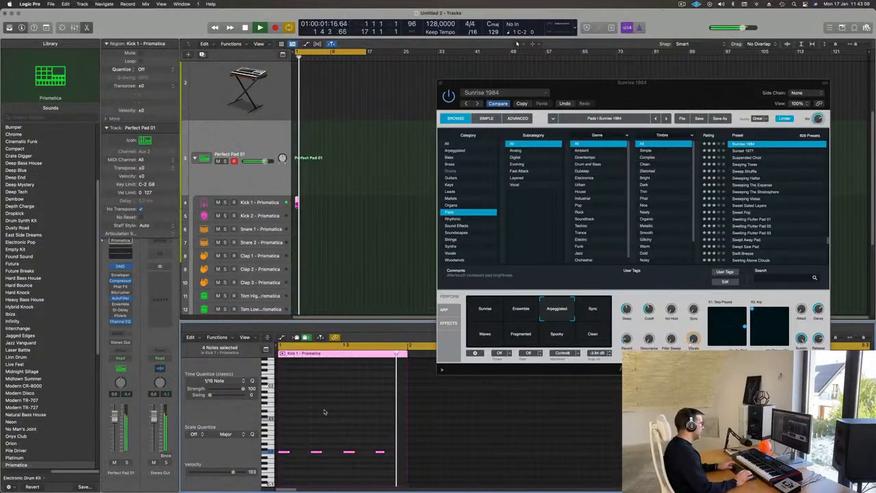
key("space")
key("space")
key("space")
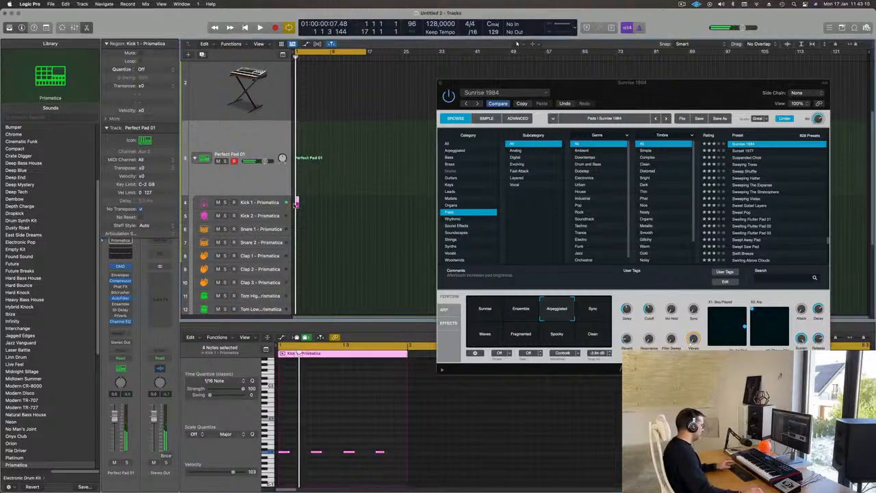
- Repeat the one-bar Kick 1 region until it fills bars 1 to 16, moving the Alchemy window out of the way
key("super+r")
key("super+r")
key("super+r")
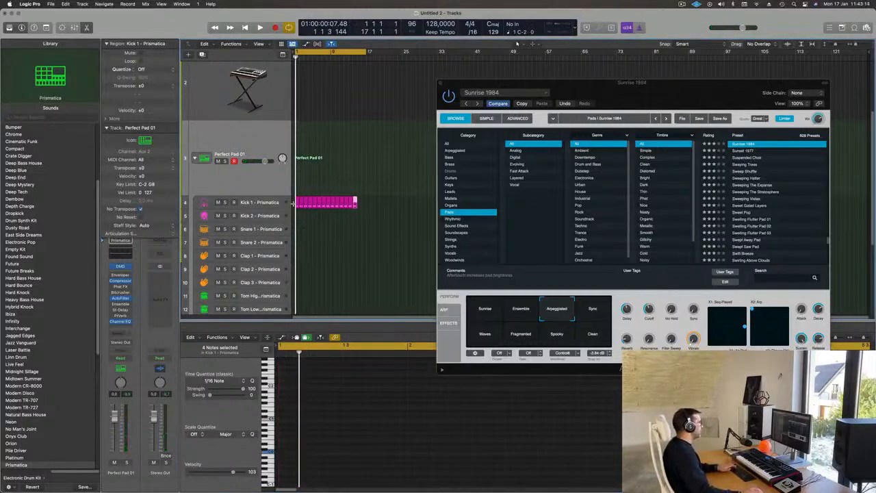
key("super+r")
key("space")
scroll(354, 220, "up", 3)
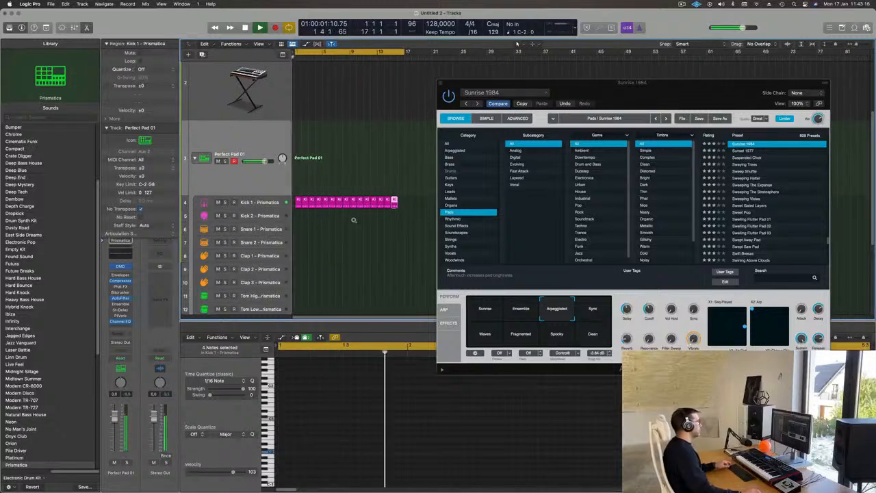
scroll(354, 221, "up", 3)
key("space")
left_click_drag(568, 82, 761, 91)
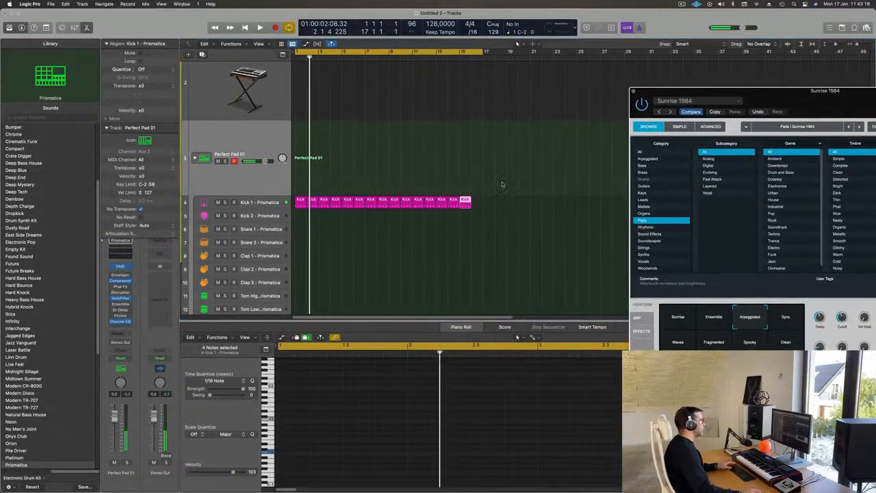
left_click(469, 205)
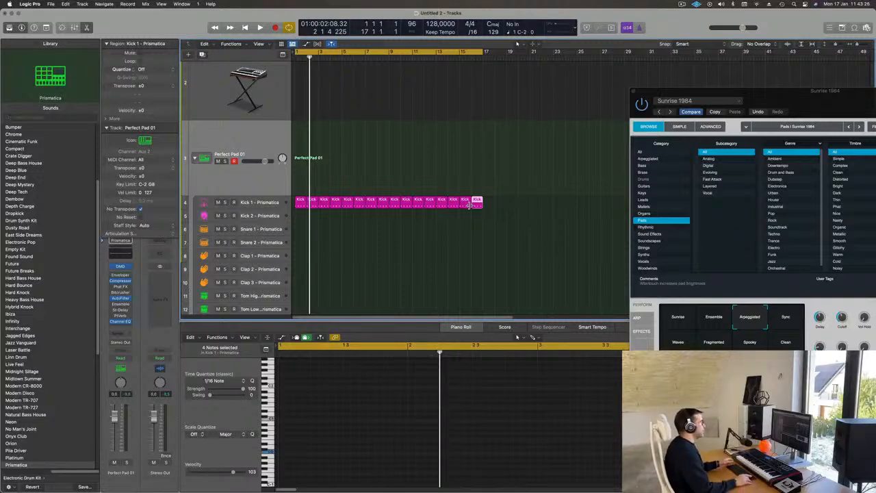
left_click(429, 229)
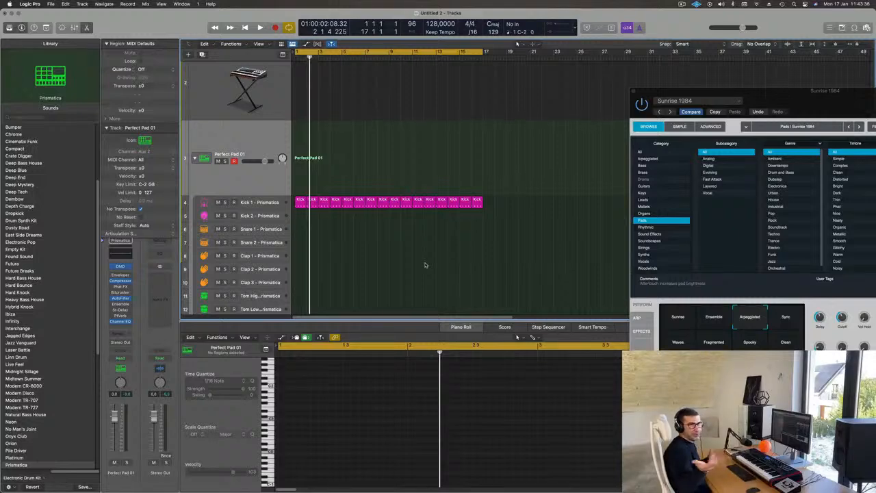
- Transpose the notes of all 16 kick regions up one octave and play the kicks back
key("space")
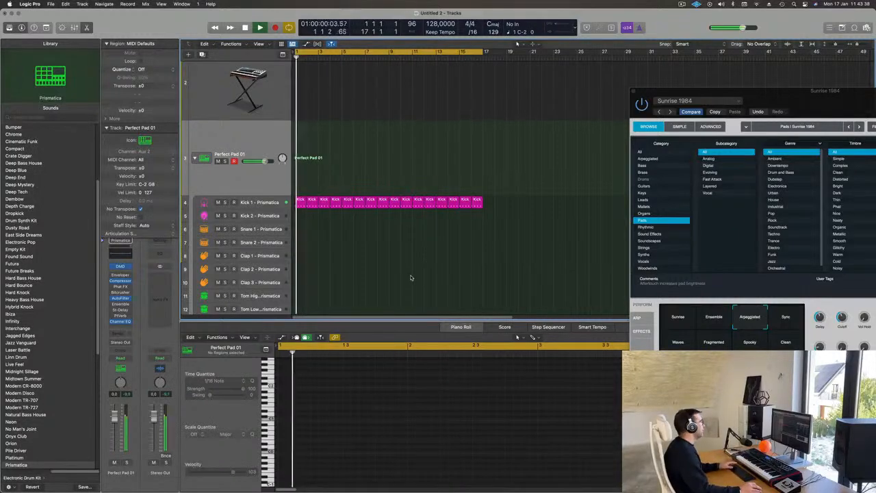
key("space")
left_click_drag(548, 206, 299, 204)
left_click(341, 389)
key("super+a")
key("alt+shift+Up")
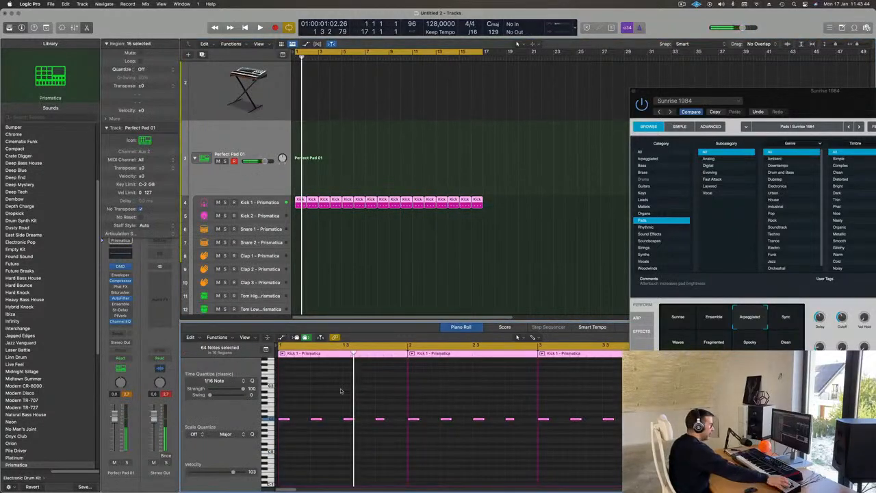
key("space")
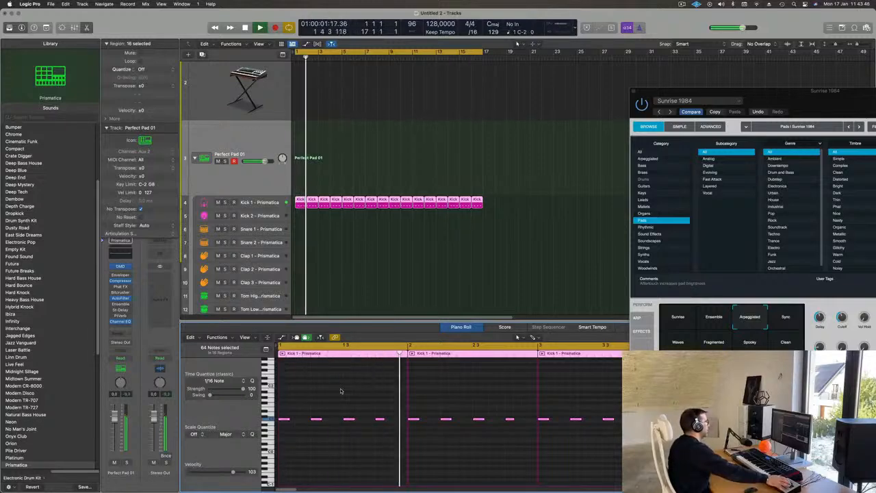
left_click(369, 267)
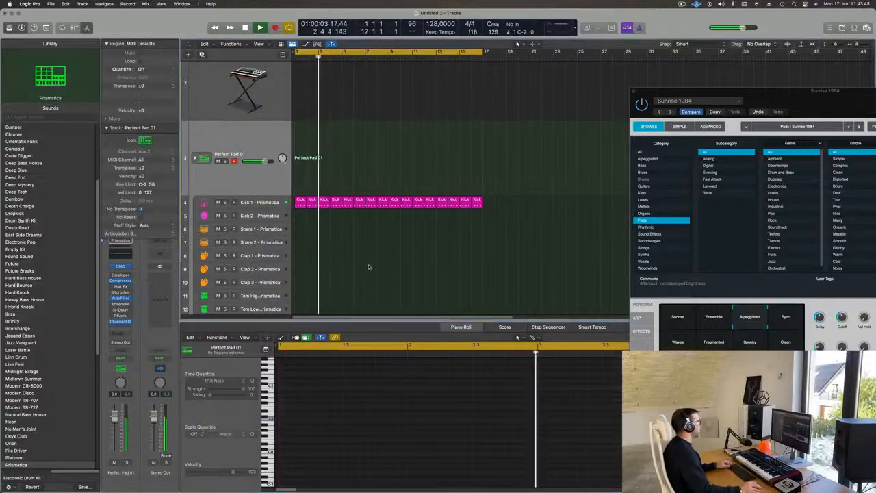
- Copy the first one-bar kick region onto the Snare 1 - Prismatica track at bar 1
scroll(370, 266, "down", 3)
scroll(369, 266, "up", 2)
key("Return")
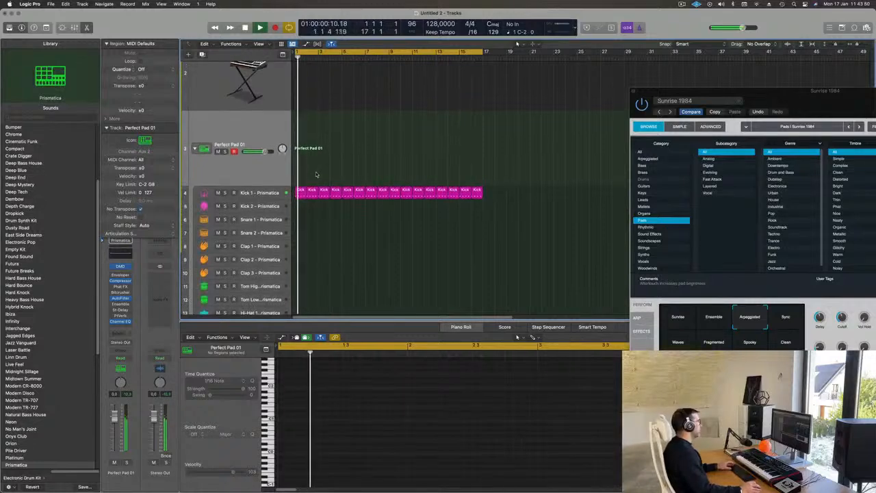
key("space")
left_click_drag(299, 194, 298, 226)
- Delete the notes on beats 1 and 3 of the copied snare region and raise the remaining two by one octave
left_click_drag(294, 408, 275, 437)
key("Delete")
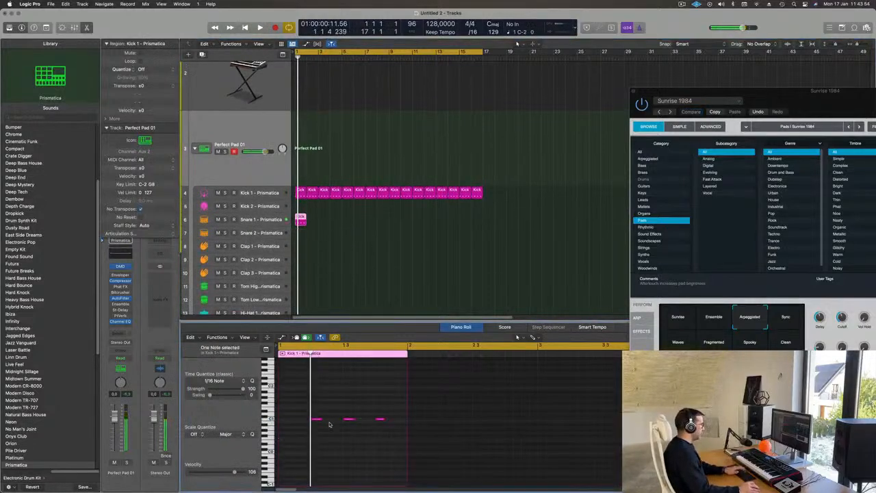
left_click_drag(302, 405, 417, 447)
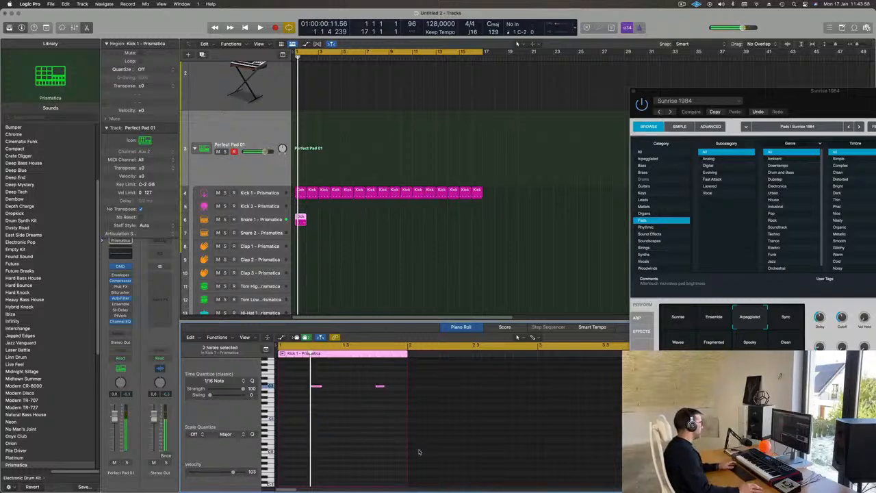
- Lower the Snare 1 - Prismatica track's volume to about -17.4 dB while playing the pattern
left_click(271, 220)
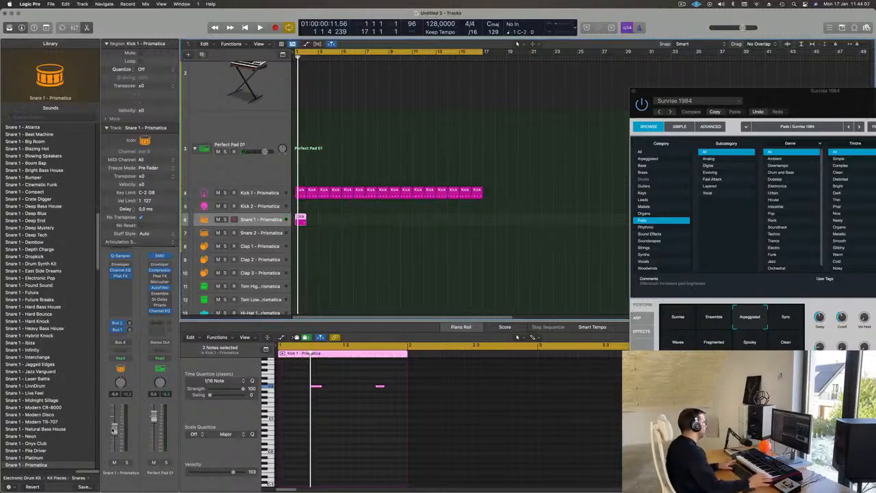
key("space")
left_click_drag(113, 430, 116, 451)
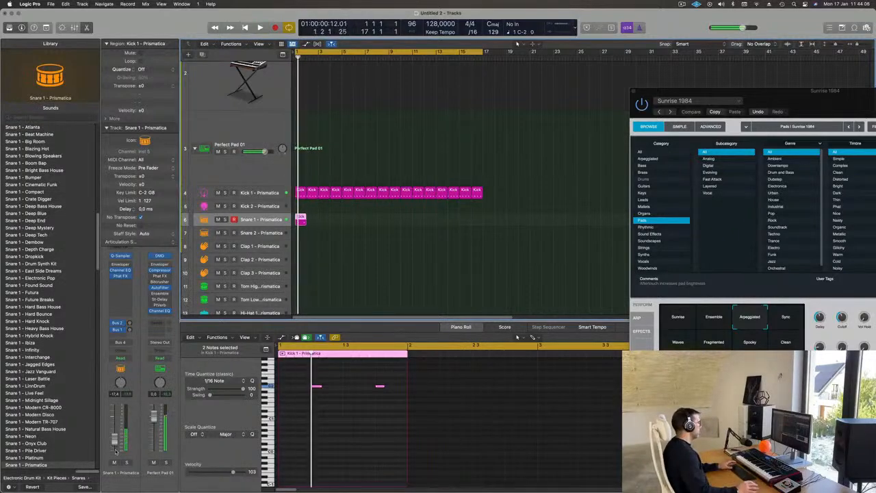
- Repeat the one-bar snare region until it fills bars 1 to 16 and play the beat back
key("super+r")
key("super+r")
key("super+r")
key("super+r")
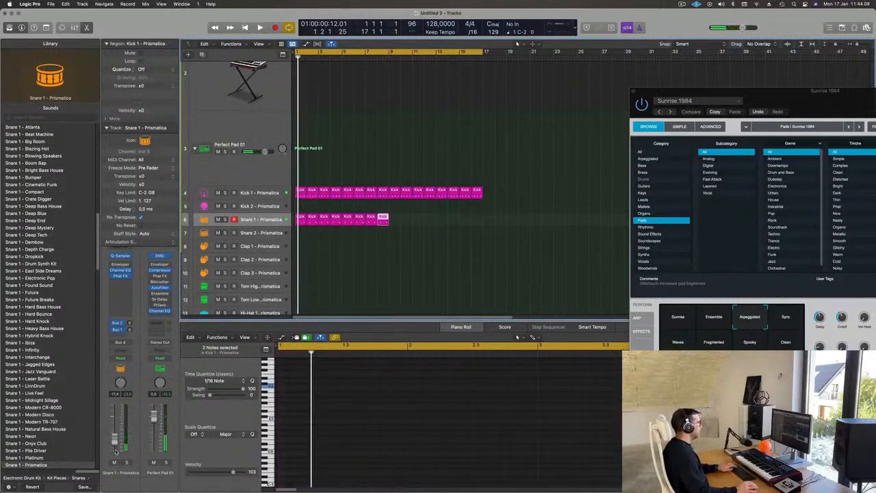
key("super+r")
key("super+r")
key("super+r")
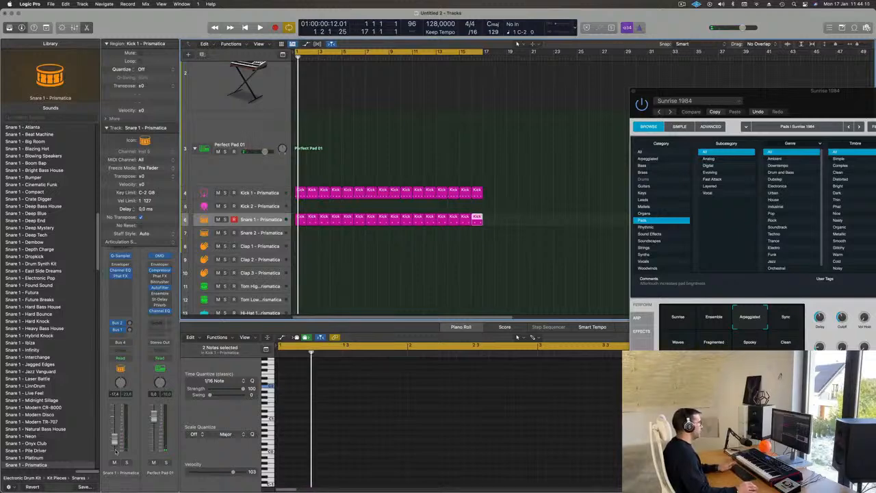
key("space")
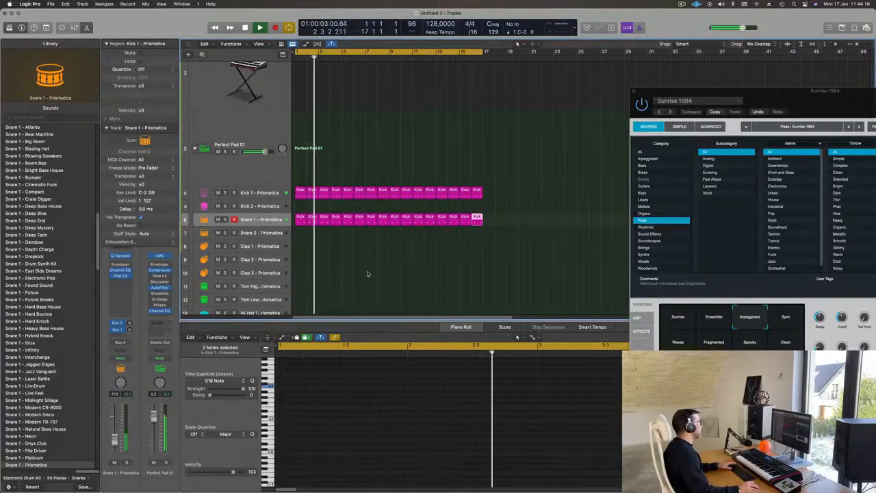
scroll(367, 274, "down", 3)
key("space")
- Try a Hi-Hat 1 pattern by copying the first snare region and moving its two notes an eighth note earlier
scroll(315, 234, "down", 2)
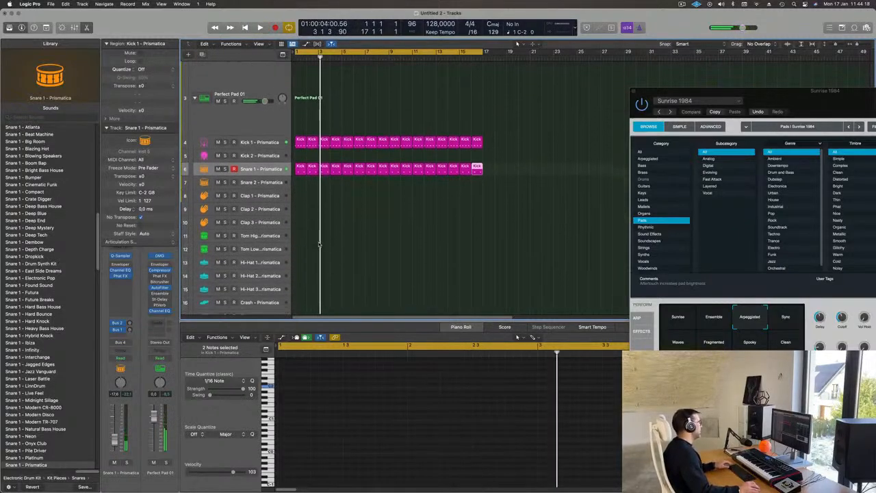
left_click_drag(299, 160, 301, 259)
scroll(318, 375, "up", 2)
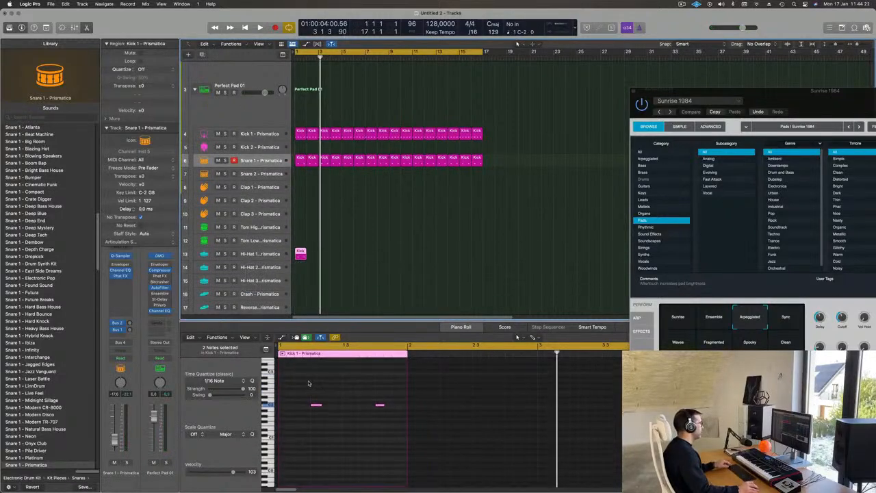
left_click_drag(306, 384, 393, 425)
left_click_drag(315, 409, 300, 409)
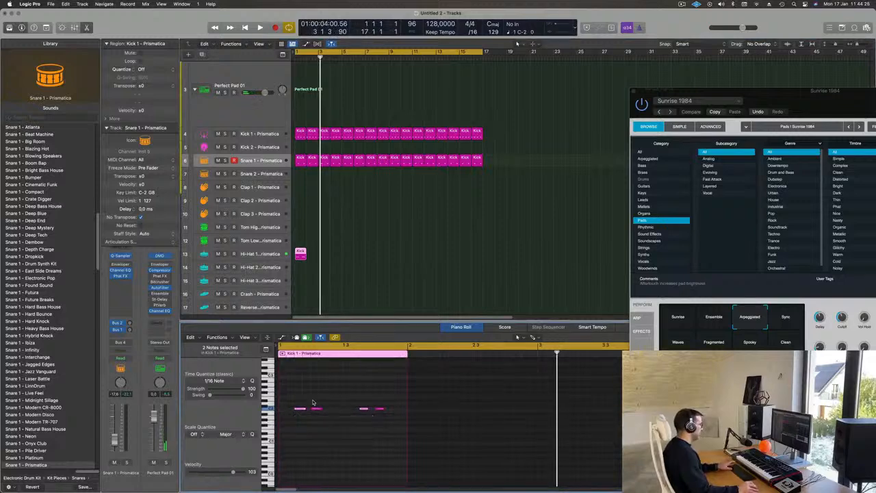
key("space")
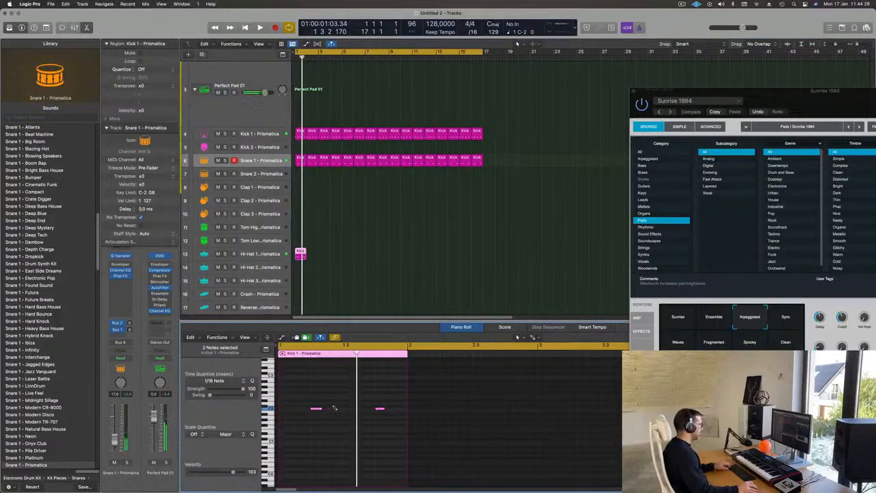
left_click_drag(316, 409, 298, 411)
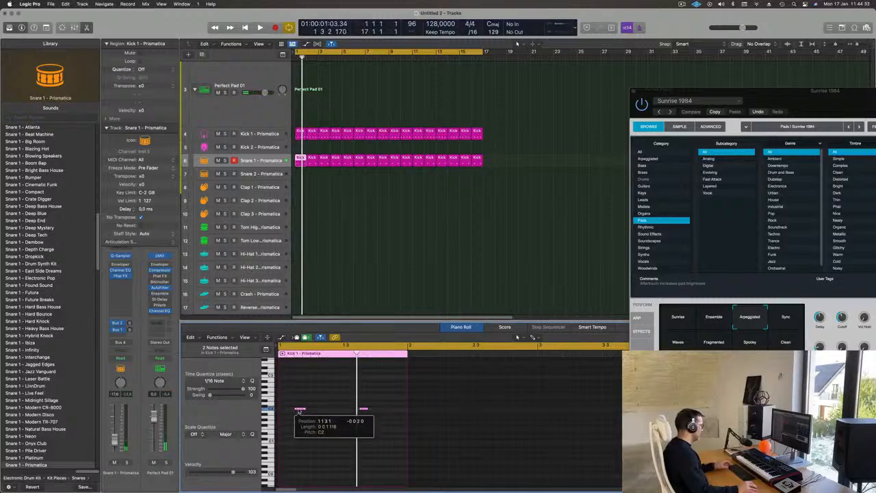
key("super+z")
left_click(348, 254)
left_click(301, 161)
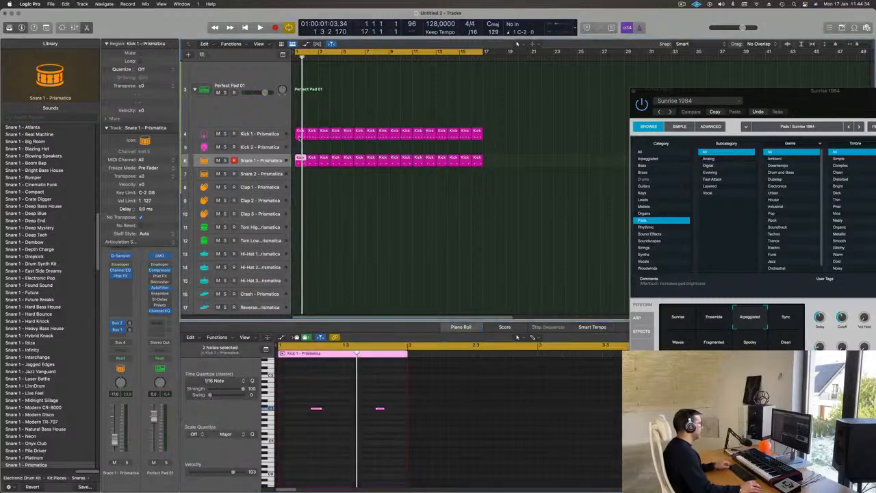
- Copy the first kick region onto the Hi-Hat 3 track, raise its notes two octaves and shift them to the offbeats
left_click_drag(300, 134, 299, 281)
left_click_drag(340, 448, 274, 454)
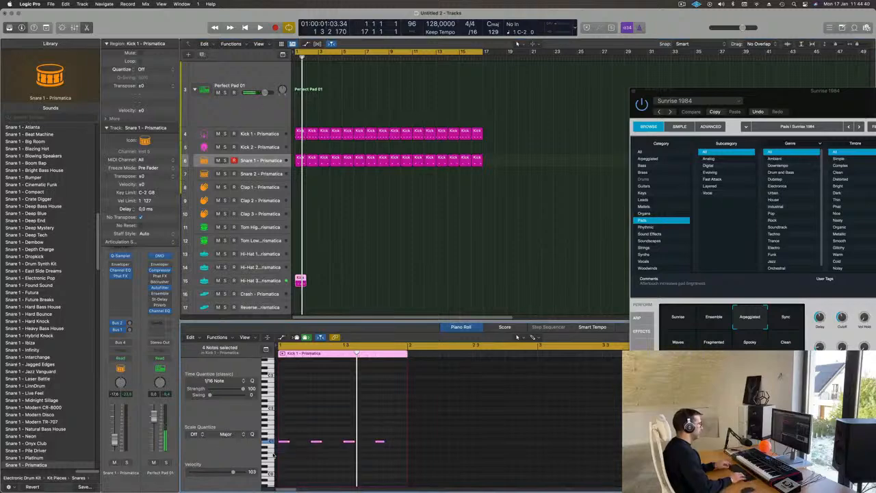
key("alt+shift+Up")
key("alt+shift+Up")
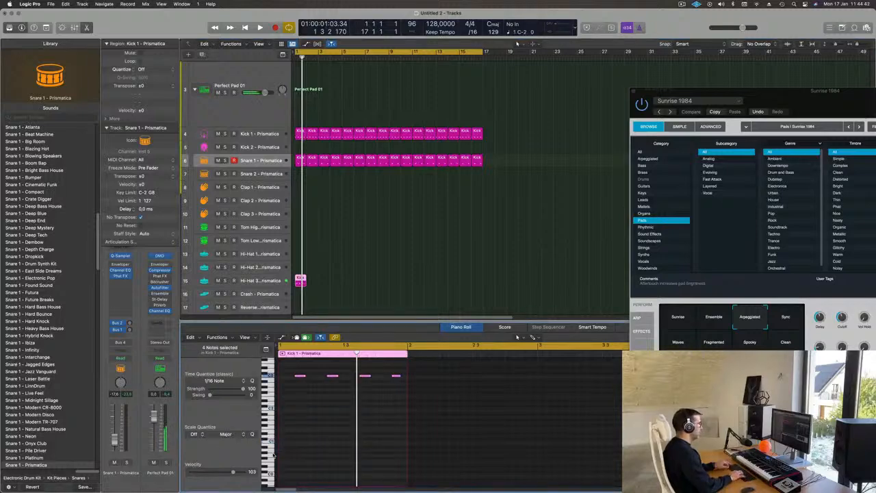
key("space")
key("space")
key("space")
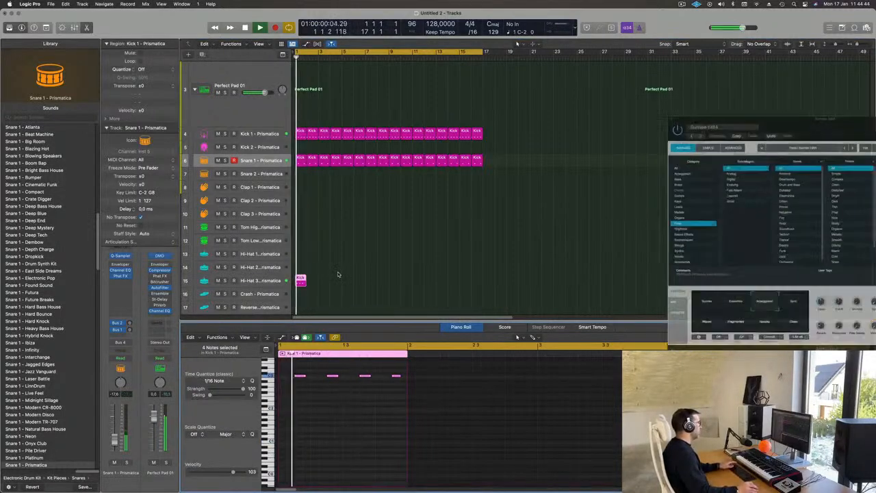
- Repeat the one-bar Hi-Hat 3 region until it fills bars 1 to 16
left_click_drag(330, 275, 289, 288)
key("super+r")
key("super+r")
key("super+r")
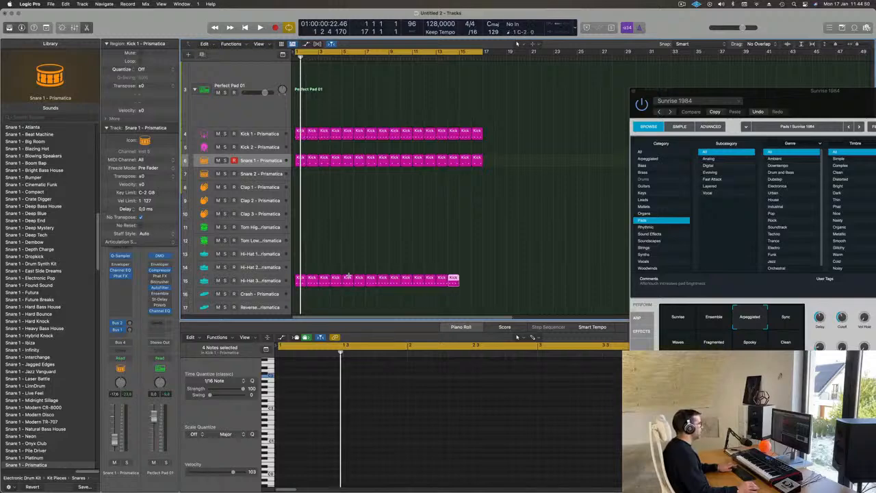
key("super+r")
key("space")
- Try a lower volume for the Hi-Hat 3 track while playing it against the kick and snare
left_click(260, 281)
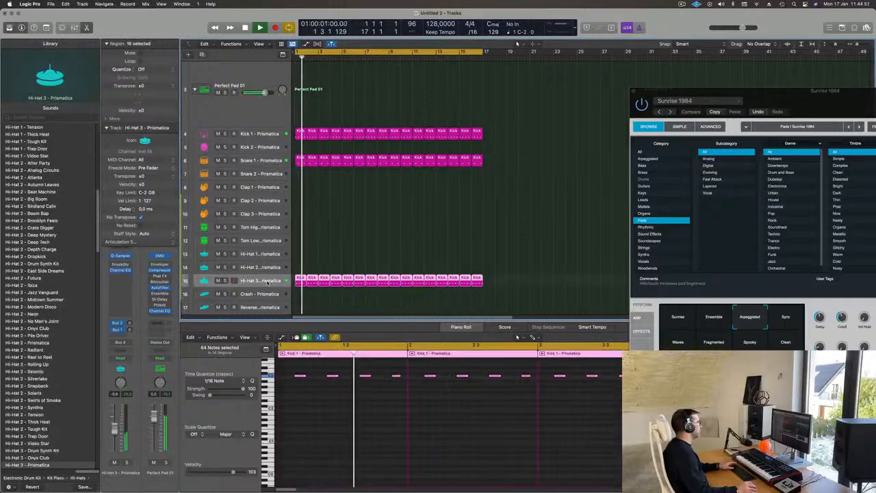
key("space")
key("space")
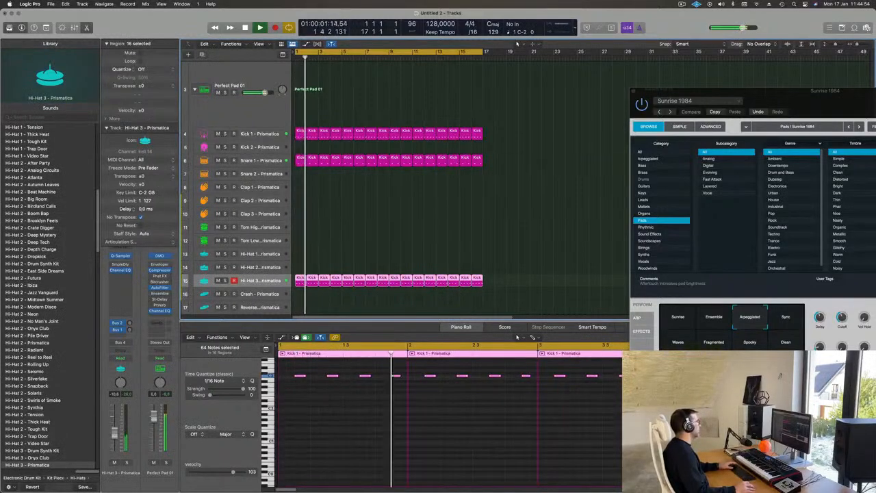
scroll(384, 243, "down", 3)
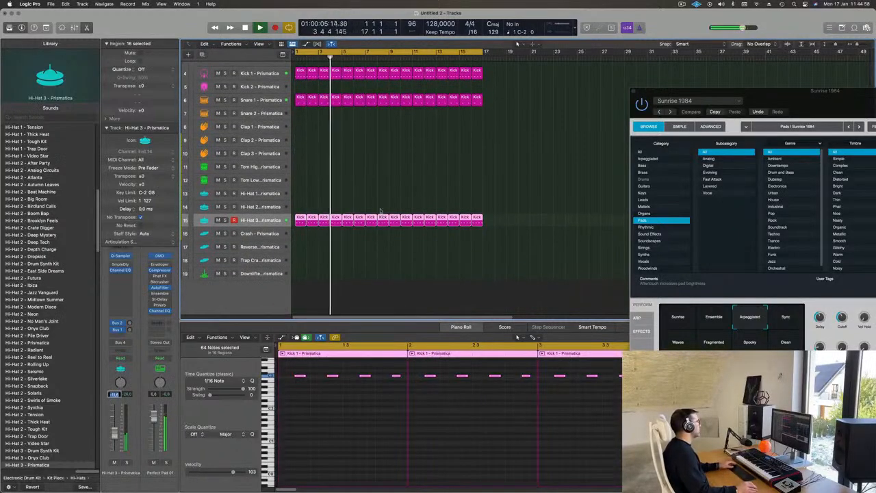
scroll(380, 205, "up", 2)
scroll(380, 204, "up", 2)
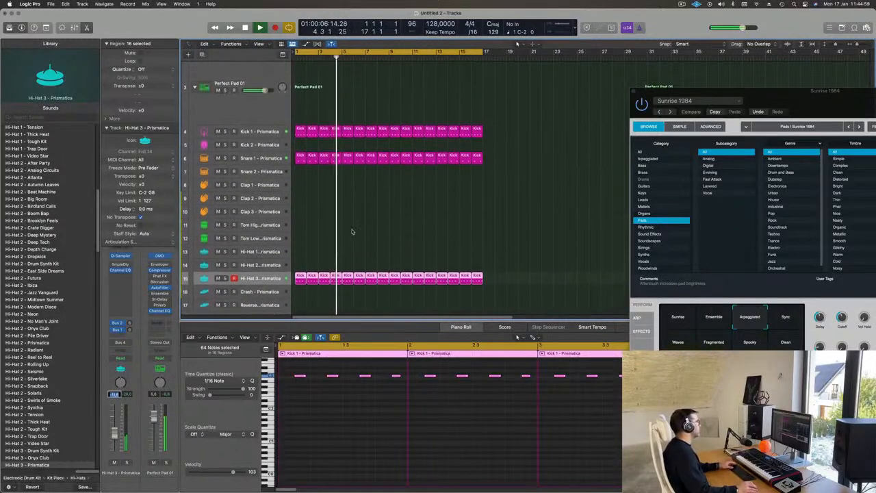
left_click(300, 157)
key("space")
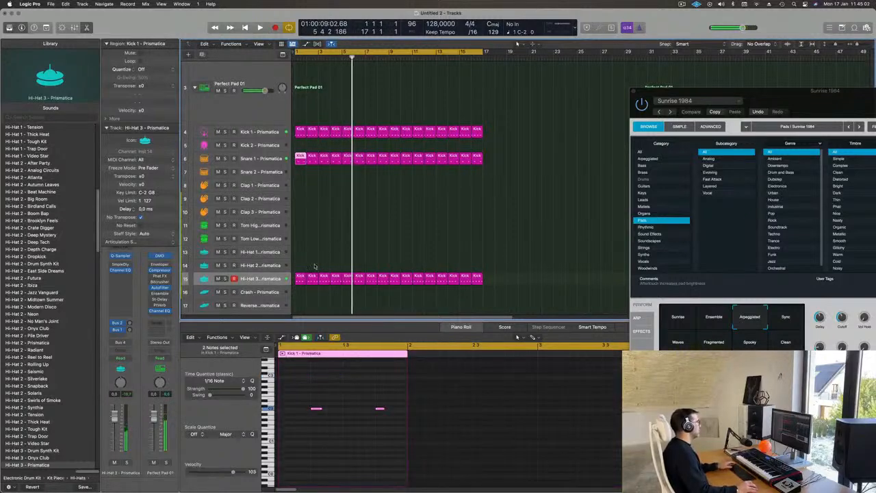
- Set the Hi-Hat 3 track's volume to about -12.6 dB and check the balance in playback
key("space")
left_click(268, 279)
key("space")
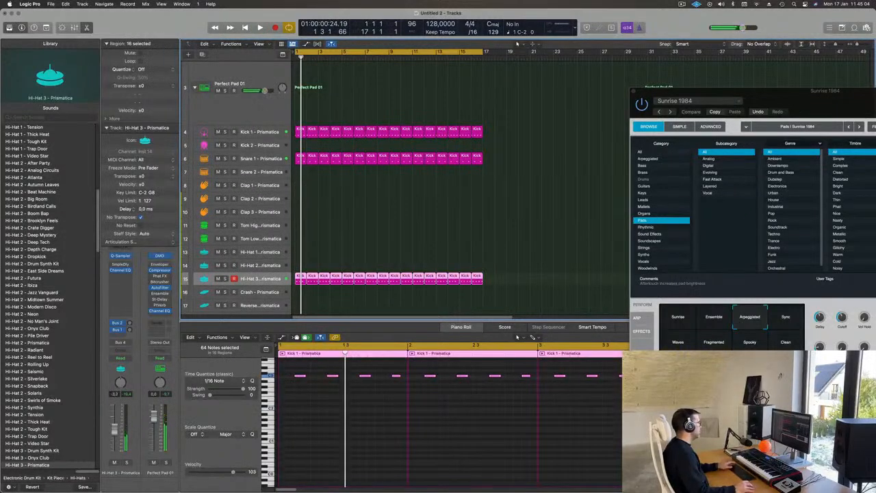
key("space")
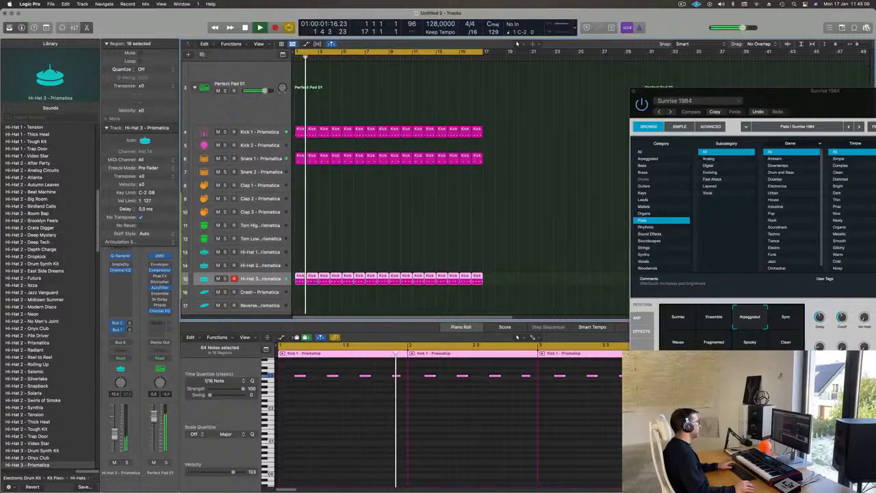
scroll(374, 266, "up", 2)
key("space")
key("space")
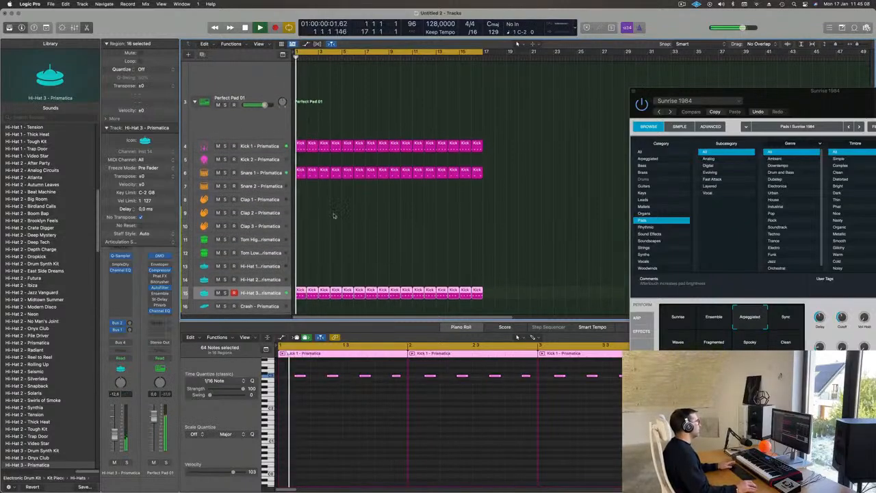
- Copy the first kick region onto the Tom High track and reduce it to a single note halfway through beat 4
left_click(300, 147)
left_click_drag(301, 146, 300, 236)
key("space")
key("space")
key("space")
left_click_drag(309, 432, 412, 454)
left_click_drag(343, 431, 283, 459)
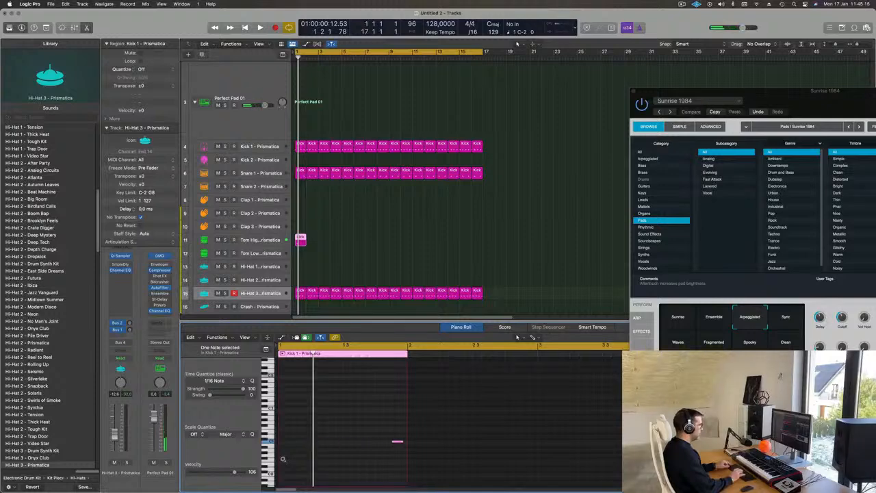
key("space")
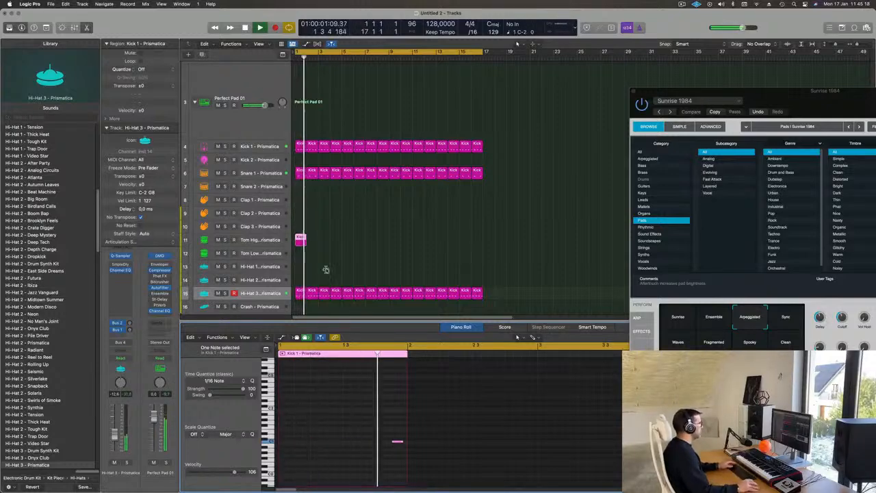
- Lower the Tom High track's volume to about -16 dB during playback
left_click(266, 241)
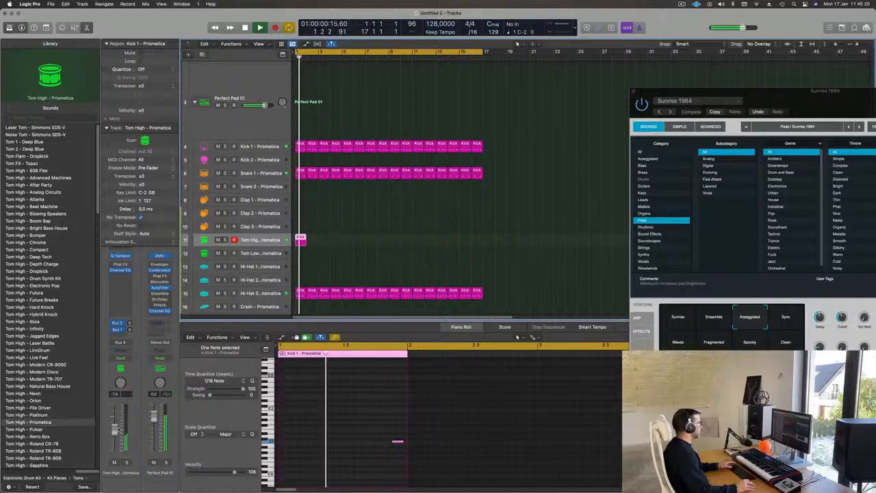
left_click_drag(117, 436, 116, 440)
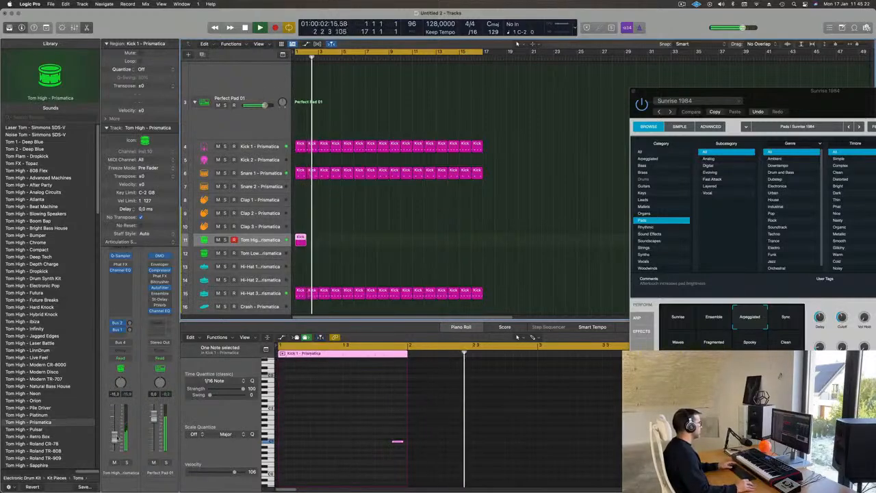
key("Return")
- Repeat the one-bar Tom High region until it fills bars 1 to 16
left_click(317, 240)
left_click(302, 244)
key("super+r")
key("super+r")
key("super+r")
key("super+r")
key("super+r")
key("super+r")
key("super+r")
key("super+r")
key("super+r")
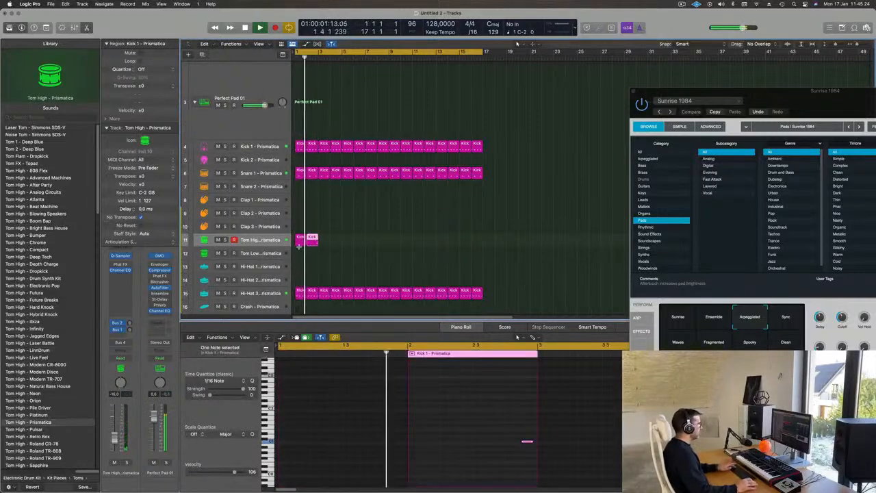
key("super+r")
key("super+r")
key("super+r")
key("super+r")
key("super+r")
key("super+r")
key("super+r")
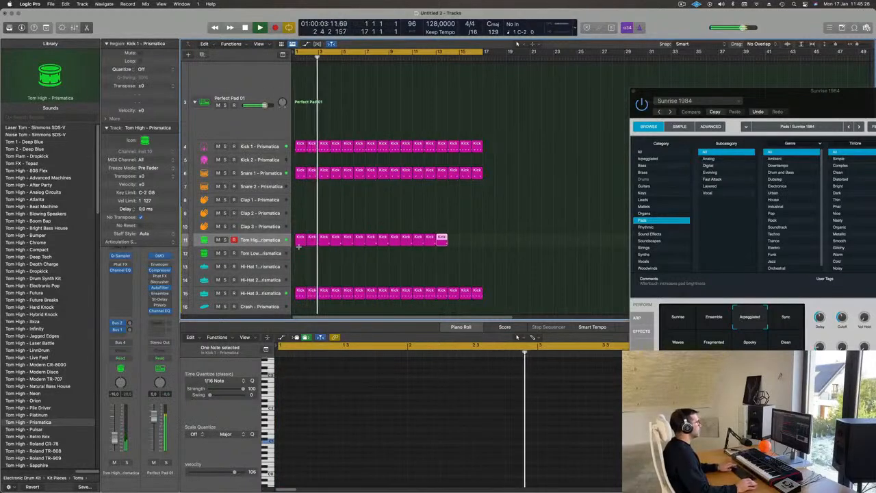
left_click(299, 249)
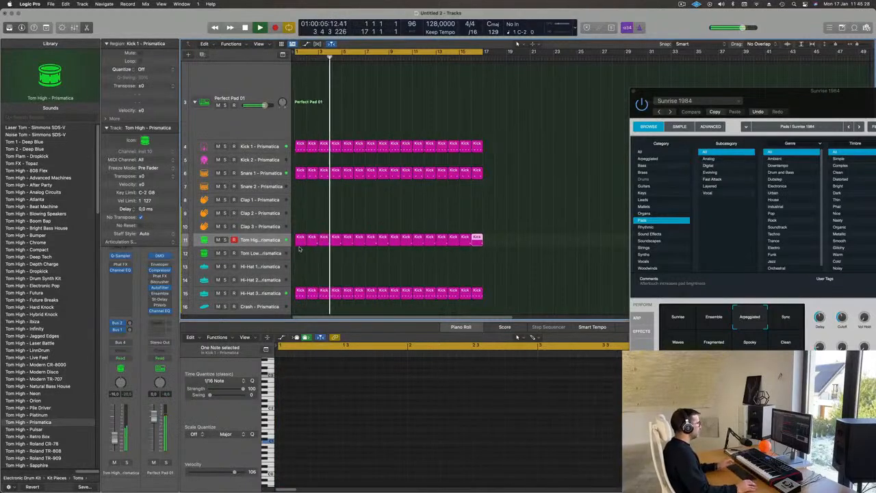
- Copy the first Tom High region onto the Tom Low track and place two notes, on beat 2's last sixteenth and halfway through beat 3
left_click(301, 239)
mouse_move(301, 242)
left_mouse_down()
mouse_move(300, 252)
mouse_move(312, 241)
mouse_move(300, 242)
mouse_move(315, 242)
left_mouse_up()
left_click(301, 253)
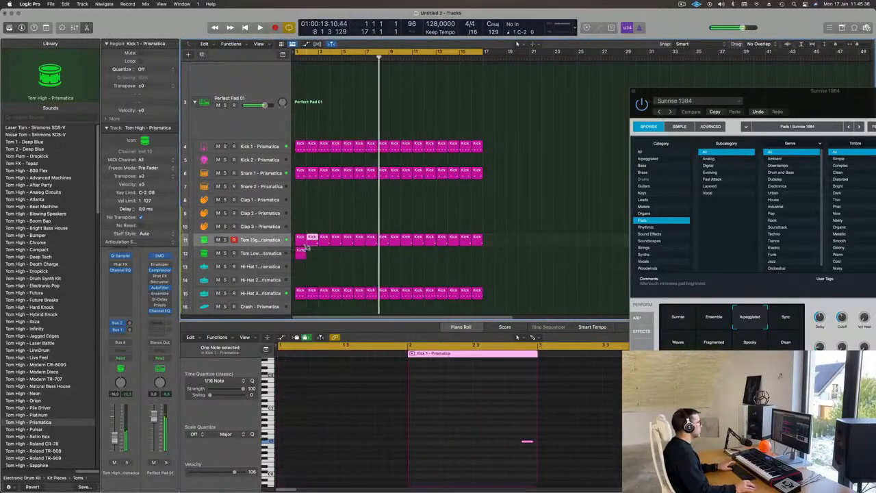
left_click(301, 255)
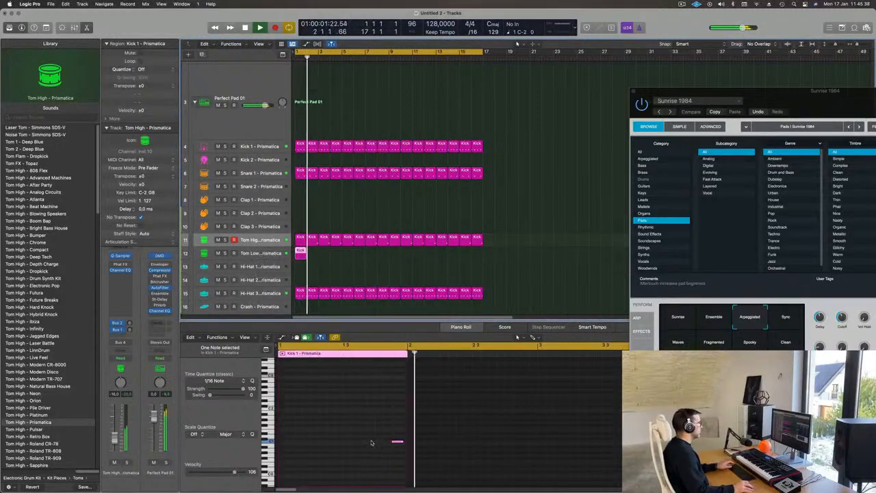
key("space")
left_click_drag(378, 430, 366, 444)
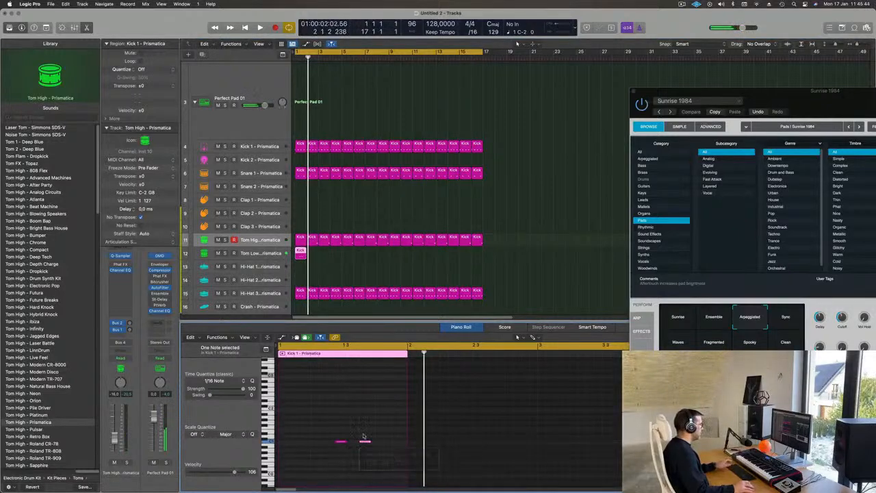
- Lower the Tom Low track's volume to about -24 dB, auditioning its two notes an octave higher and moving them back down
left_click(249, 254)
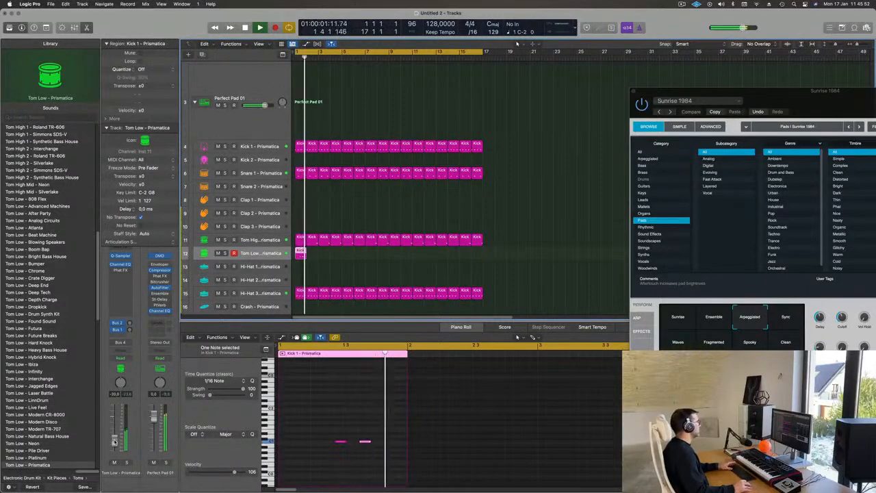
left_click_drag(309, 428, 390, 463)
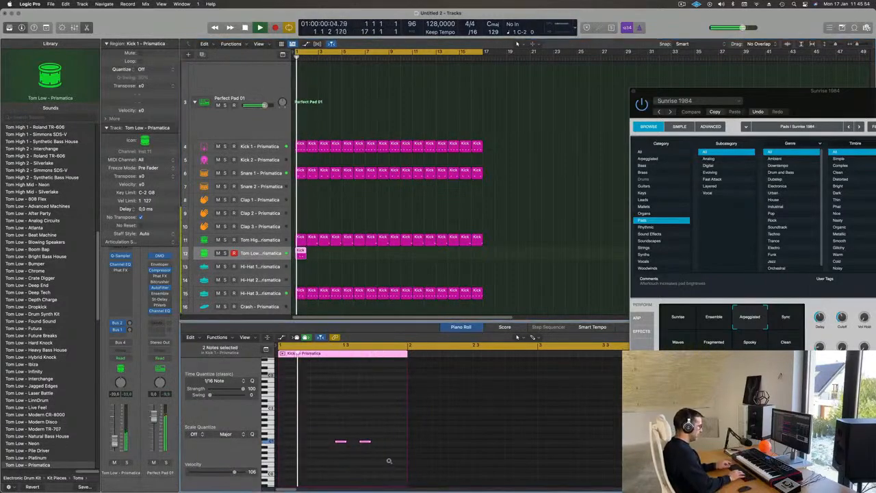
key("alt+shift+Up")
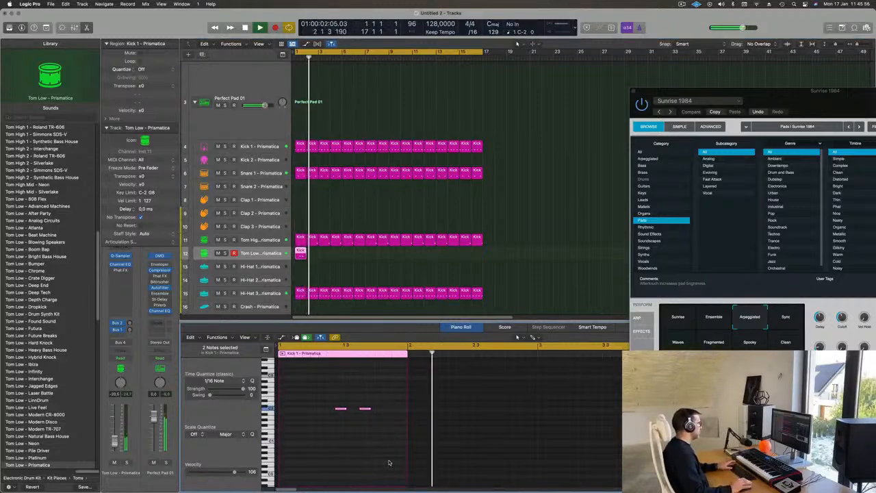
key("alt+shift+Down")
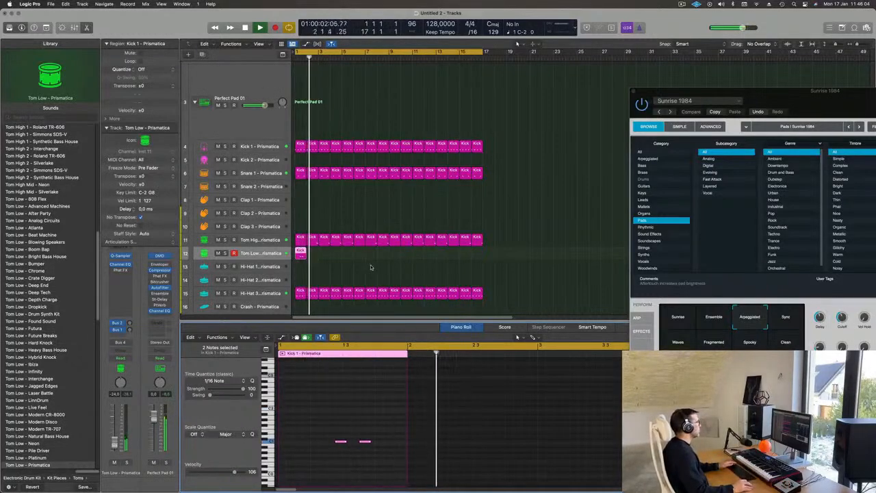
- Repeat the one-bar Tom Low region until it fills bars 1 to 16
left_click_drag(351, 261, 295, 254)
key("super+r")
key("super+r")
key("super+r")
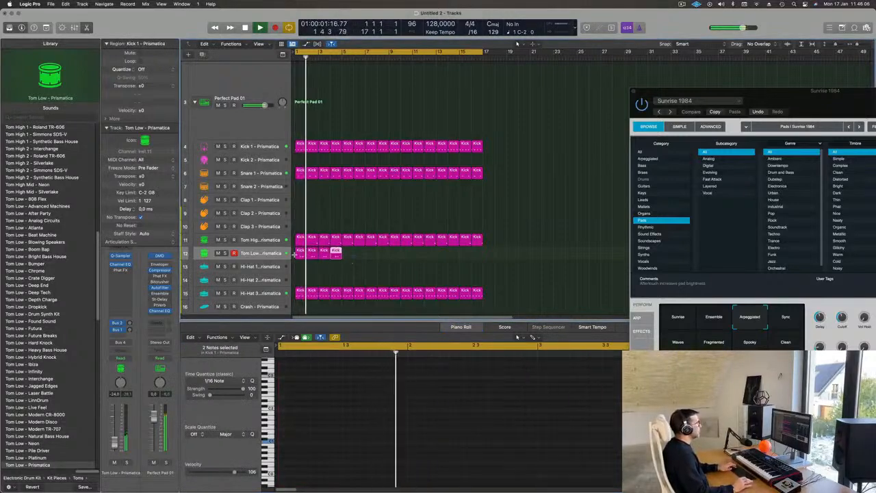
key("super+r")
key("super+r")
key("super+r")
key("super+r")
key("super+r")
key("super+r")
key("super+r")
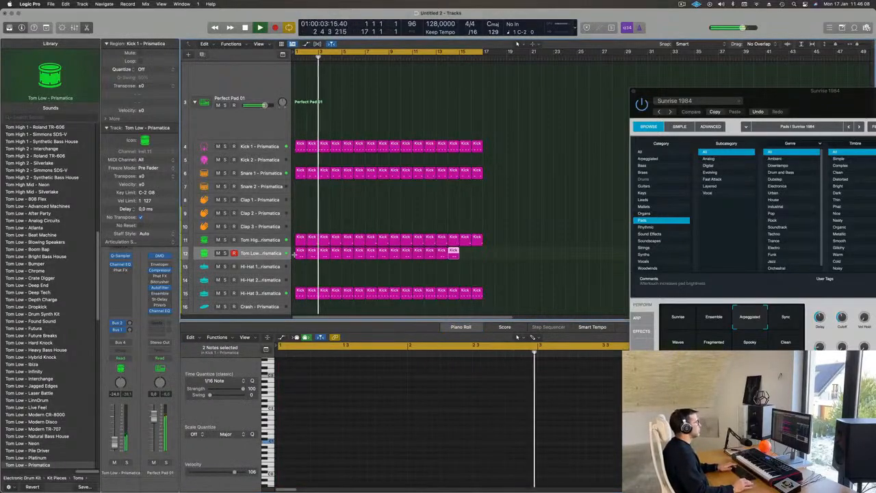
- Copy the first kick region onto the Clap 1 track and delete all its notes except the one on beat 1
scroll(331, 217, "down", 2)
scroll(330, 217, "down", 2)
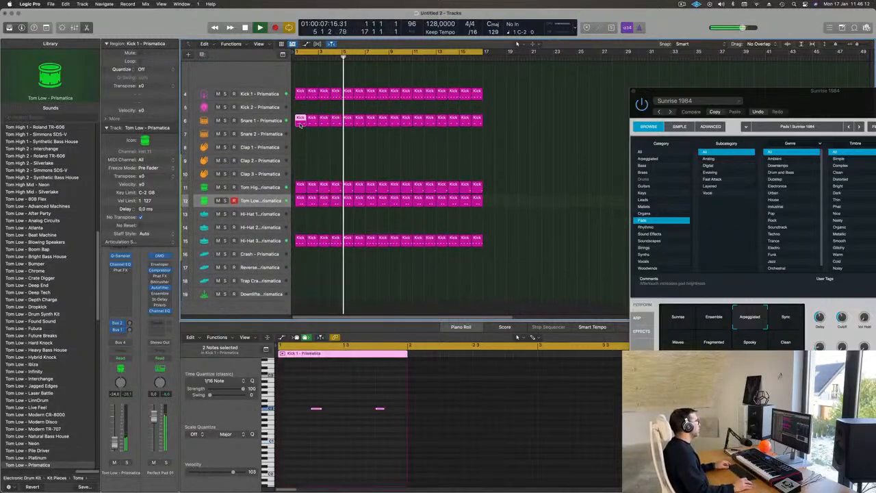
left_click(299, 93)
left_click_drag(302, 116, 301, 145)
left_click_drag(324, 438, 463, 477)
left_click(407, 450)
left_click_drag(314, 429, 393, 453)
key("Delete")
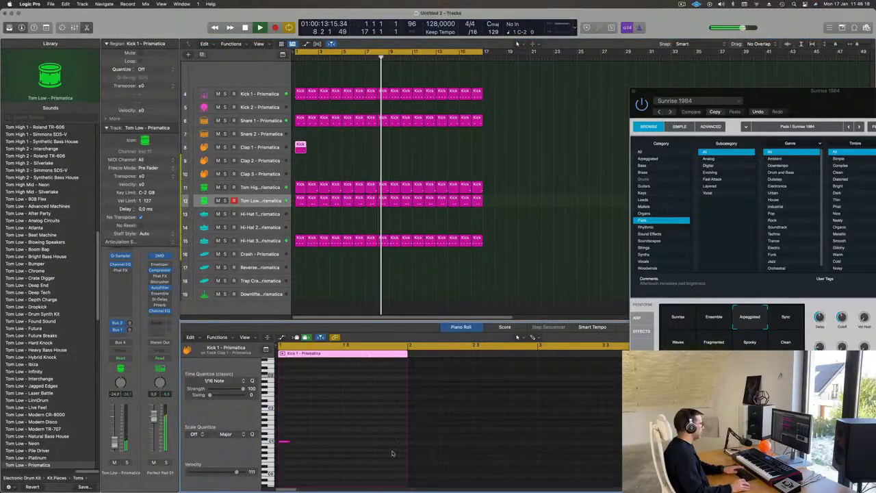
- Lower the Clap 1 track's volume to about -21.5 dB and transpose its single note up two octaves
left_click(277, 148)
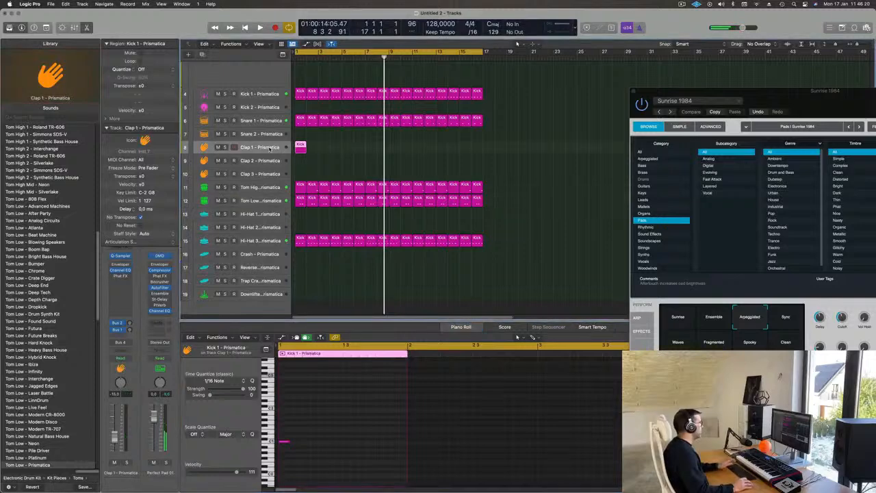
key("space")
key("space")
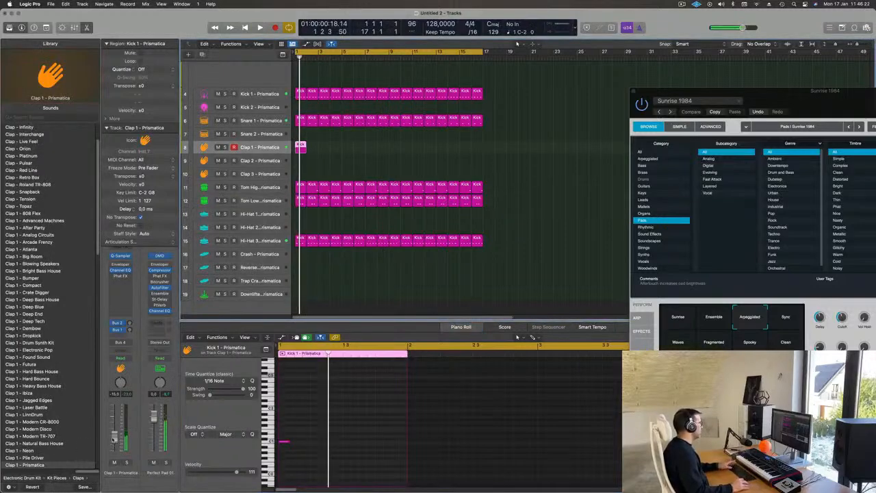
key("space")
key("space")
left_click_drag(336, 431, 260, 462)
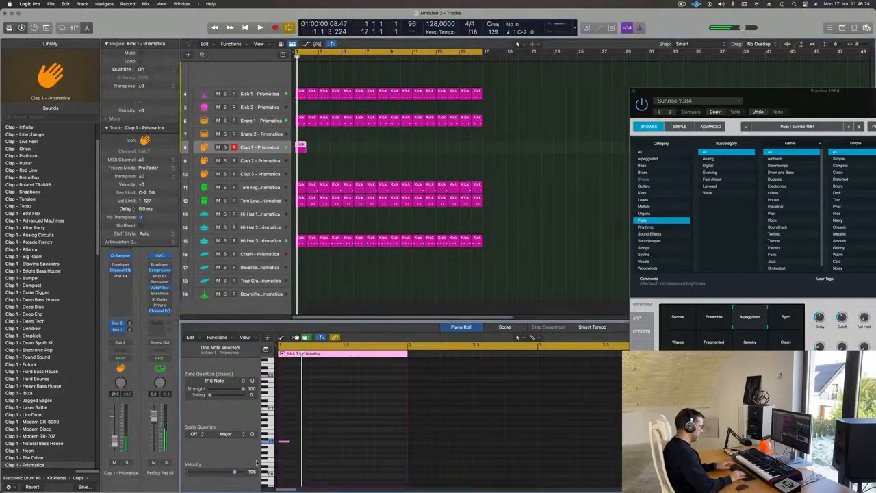
key("space")
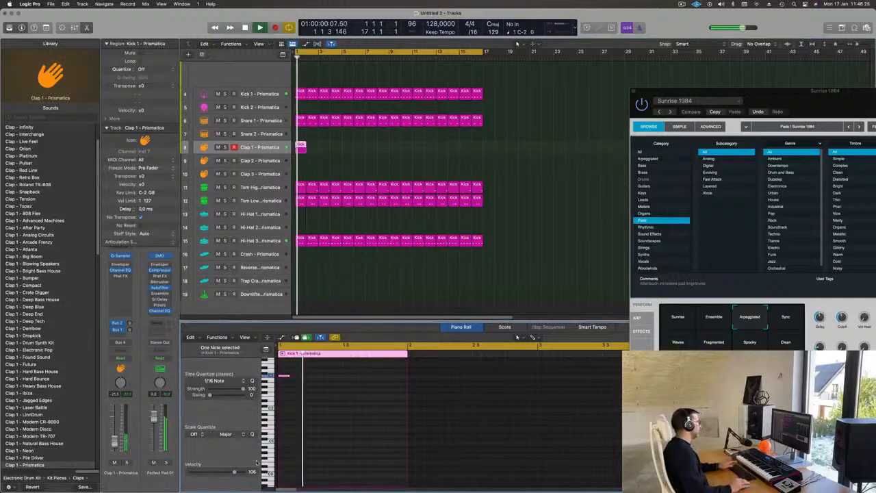
- Close the synth window and adjust the Clap 1 track's sends to the Bus 2 reverb and Bus 1 delay during playback
left_click(634, 91)
key("space")
key("space")
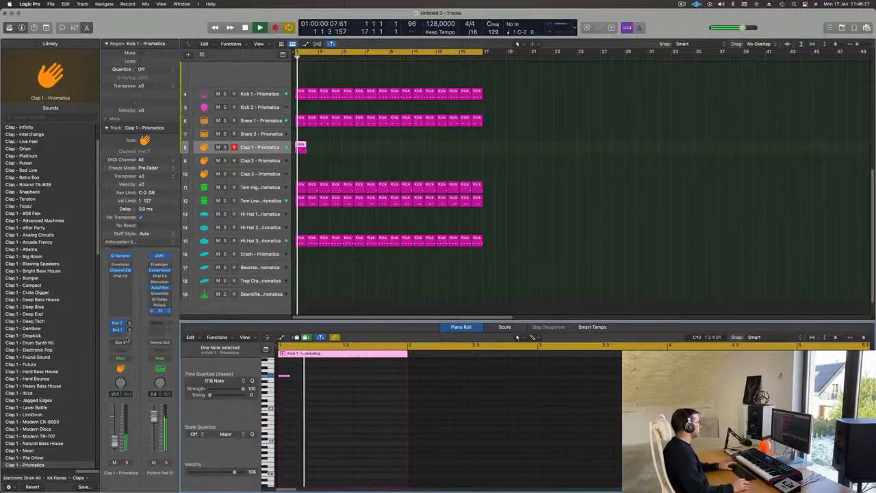
key("space")
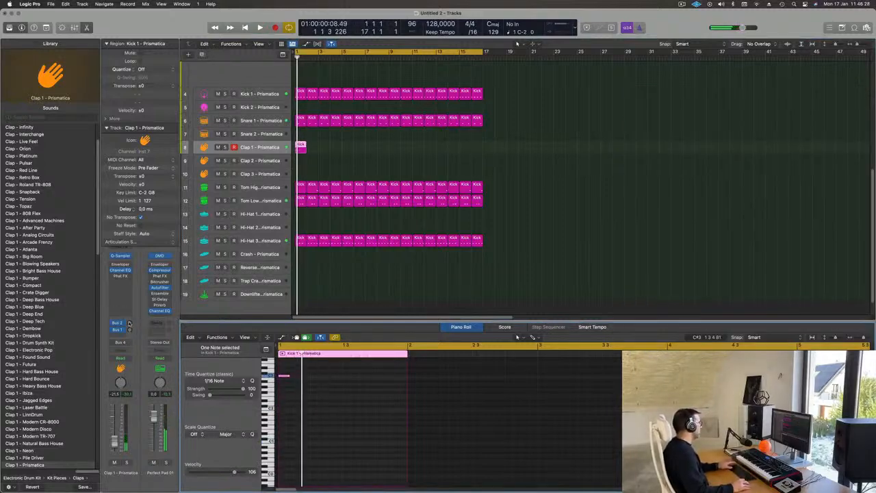
left_click(129, 323)
left_click_drag(134, 306, 134, 302)
key("space")
key("space")
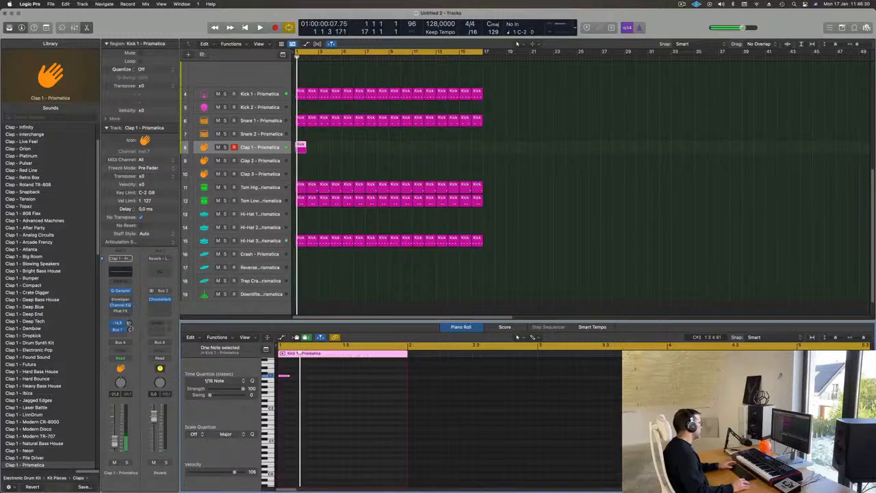
key("space")
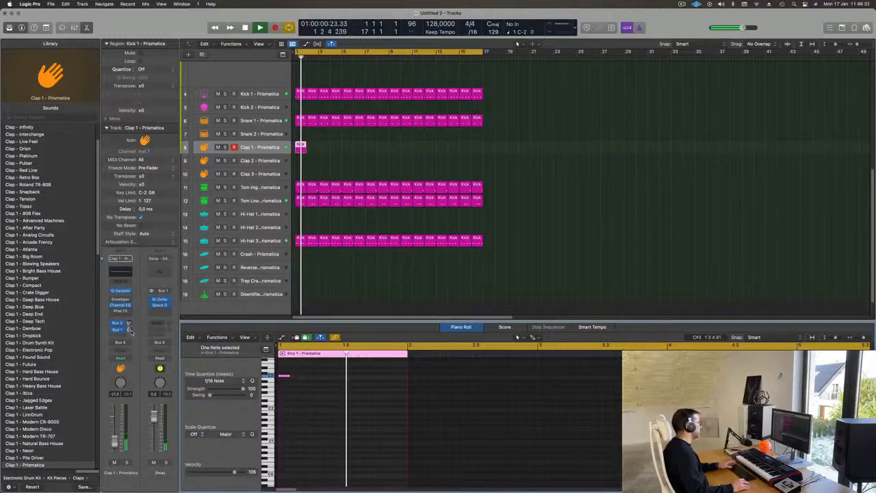
- Repeat the one-bar Clap 1 region until it fills bars 1 to 16
left_click(294, 156)
left_click_drag(295, 157, 294, 156)
key("space")
key("space")
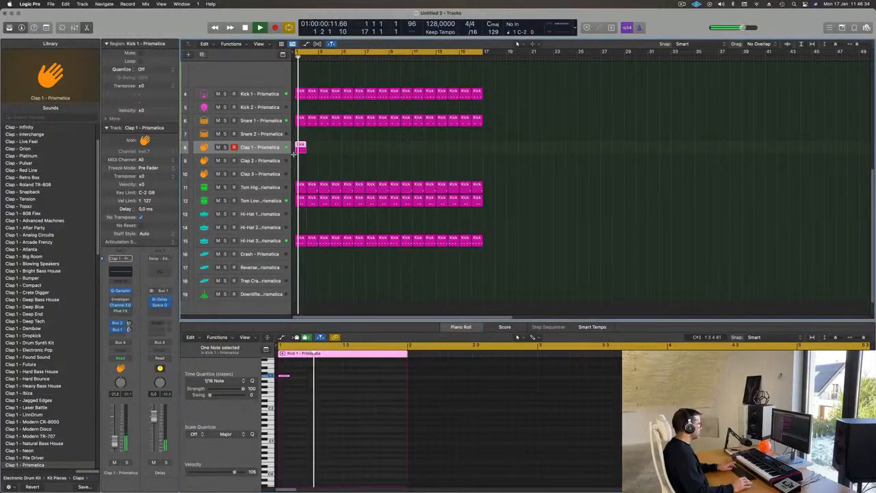
key("super+r")
key("super+r")
key("super+r")
key("super+r")
key("super+r")
key("super+r")
key("super+r")
key("super+r")
key("super+r")
key("super+r")
key("super+r")
key("super+r")
key("super+r")
key("super+r")
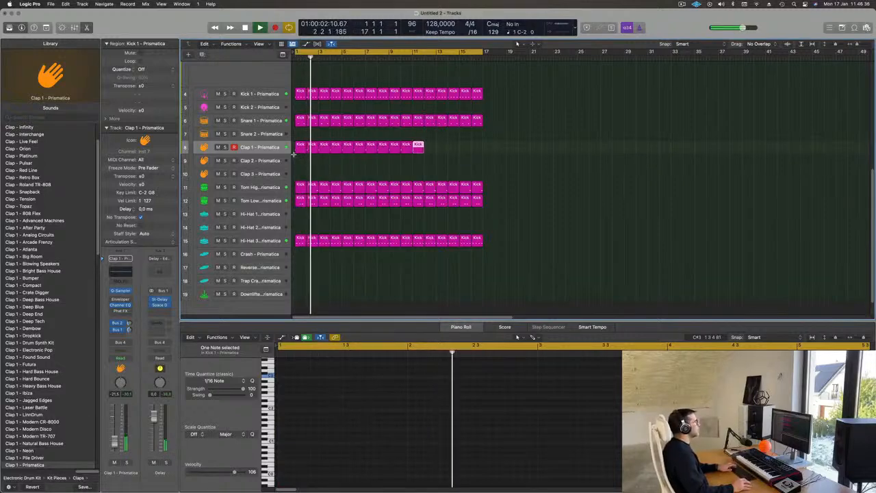
key("super+r")
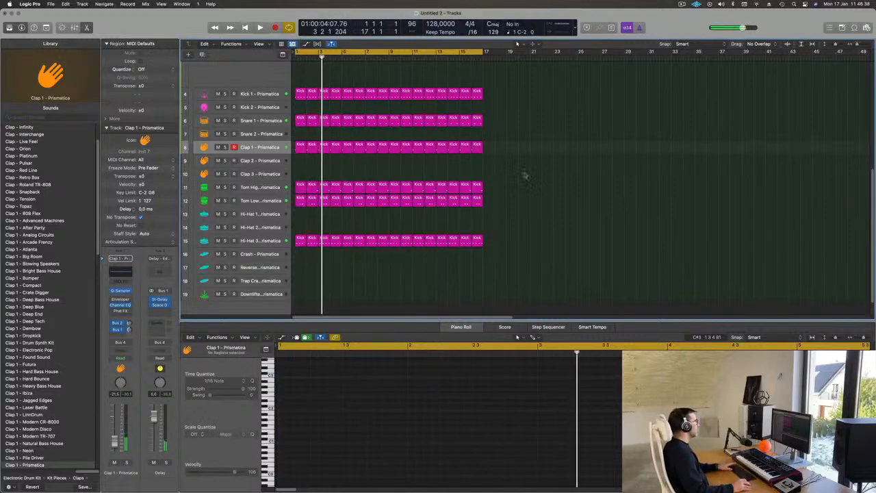
- Select all regions in the project, name them after their tracks and color them to match their tracks
key("space")
key("space")
key("super+a")
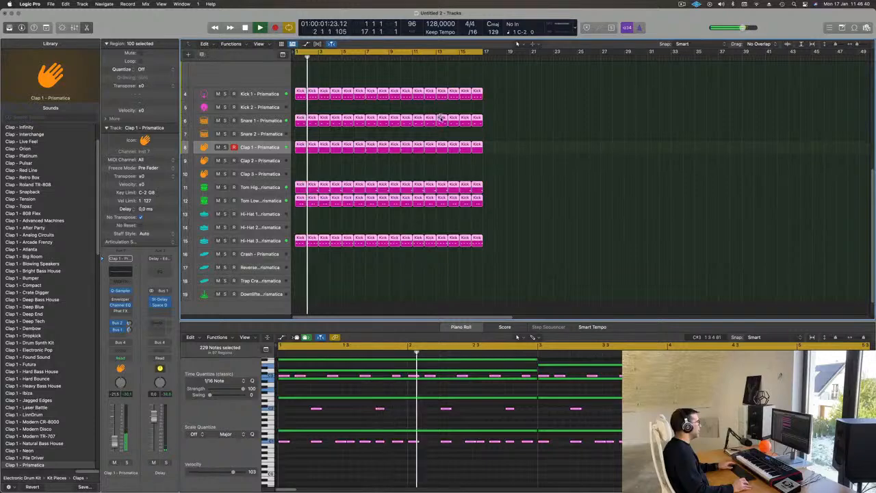
right_click(443, 119)
left_click(452, 121)
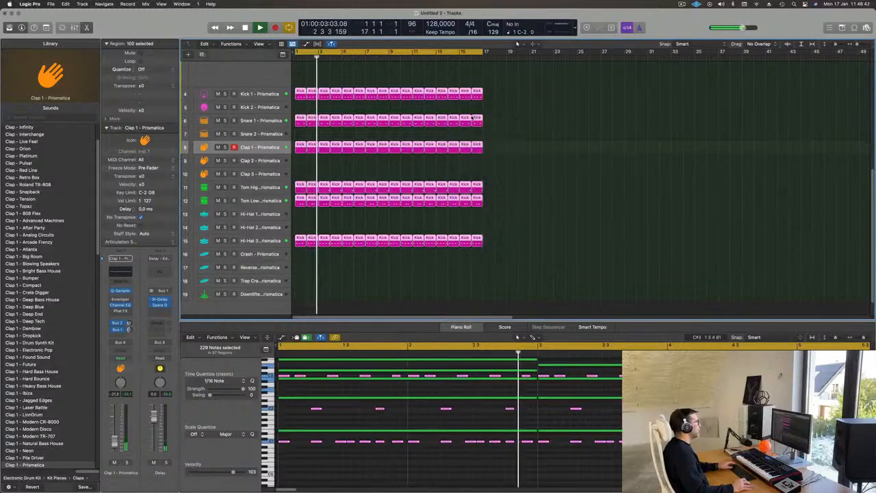
right_click(466, 120)
left_click(479, 130)
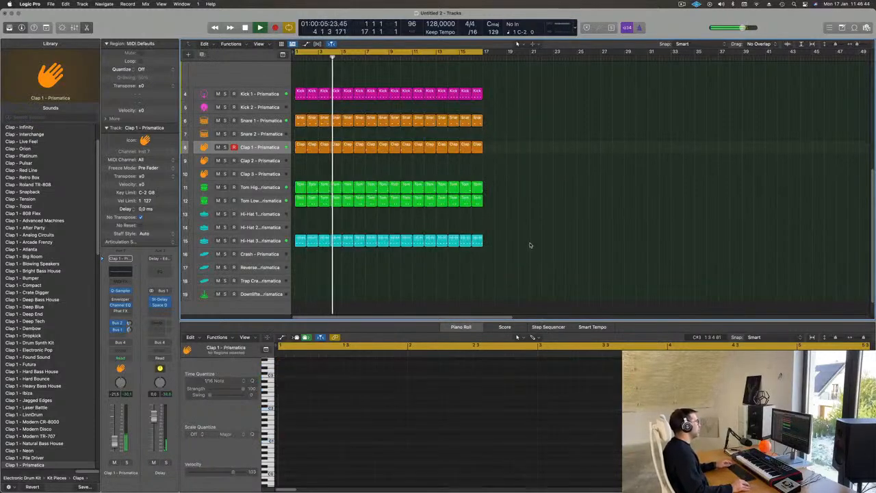
- Try layering the kick by copying the first Kick 1 region onto the Kick 2 track and playing it from bar 1
scroll(533, 243, "up", 4)
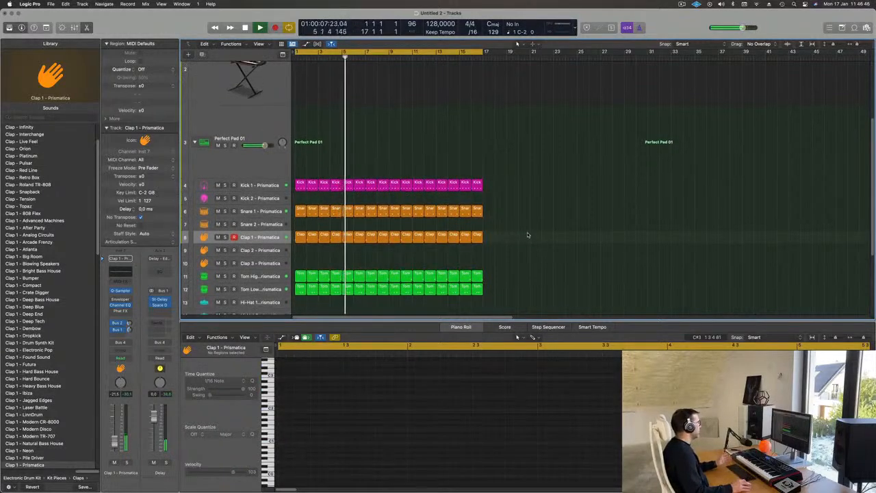
scroll(531, 238, "down", 4)
scroll(529, 232, "up", 3)
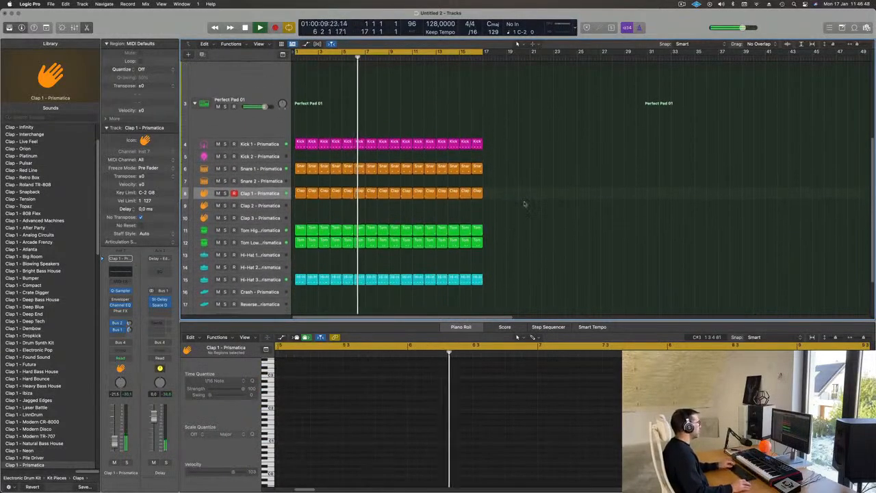
key("space")
left_click_drag(306, 143, 301, 157)
key("Return")
key("space")
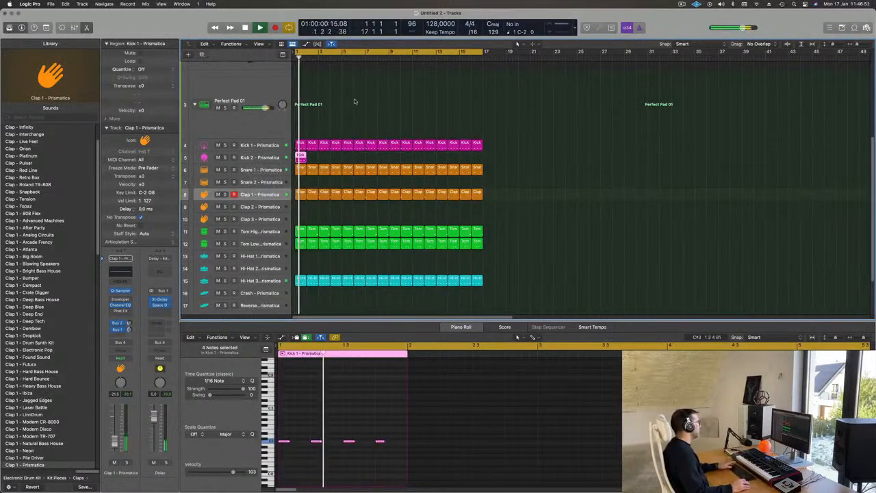
- Try the Kick 2 notes an octave lower, compare with the track muted, and delete the Kick 2 region
left_click(362, 428)
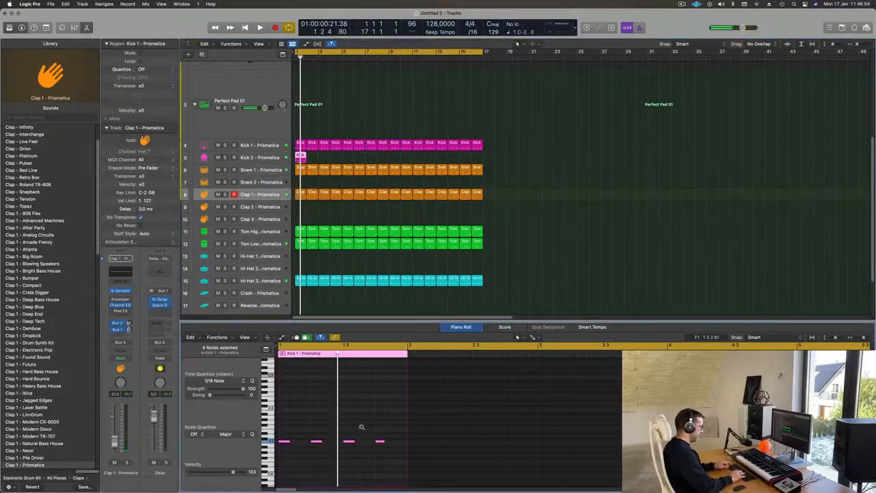
key("Return")
key("space")
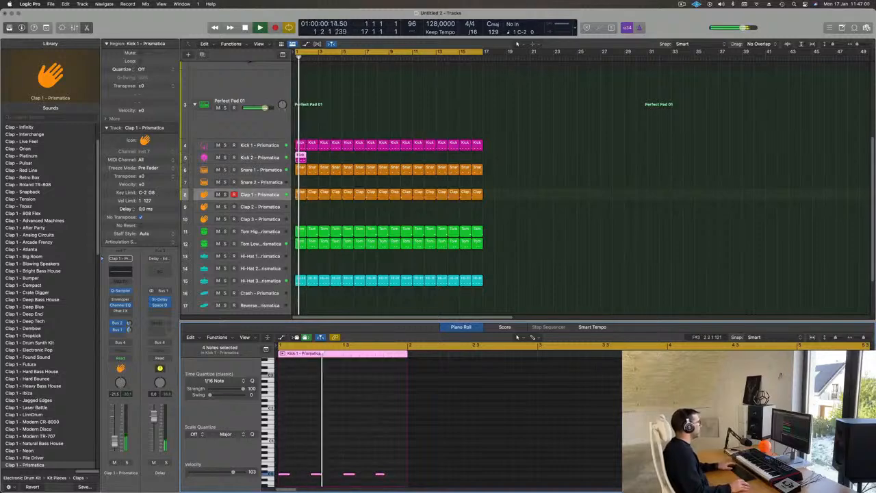
left_click(218, 157)
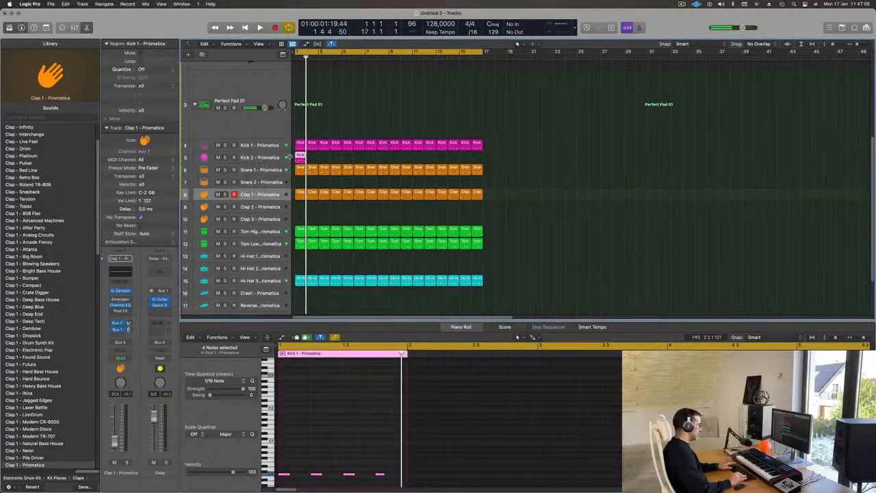
key("Delete")
- Select the Sunrise 1984 pad track, open its Alchemy synth and insert a stereo Compressor after it
scroll(329, 143, "up", 5)
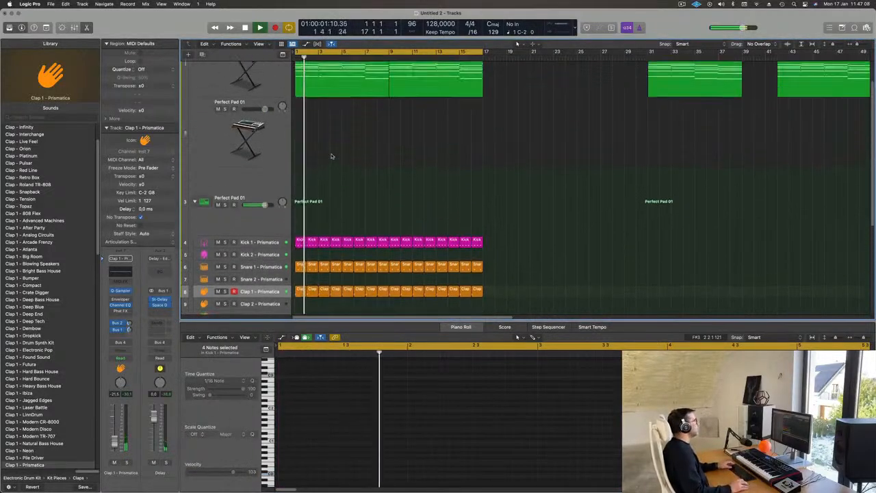
left_click(268, 91)
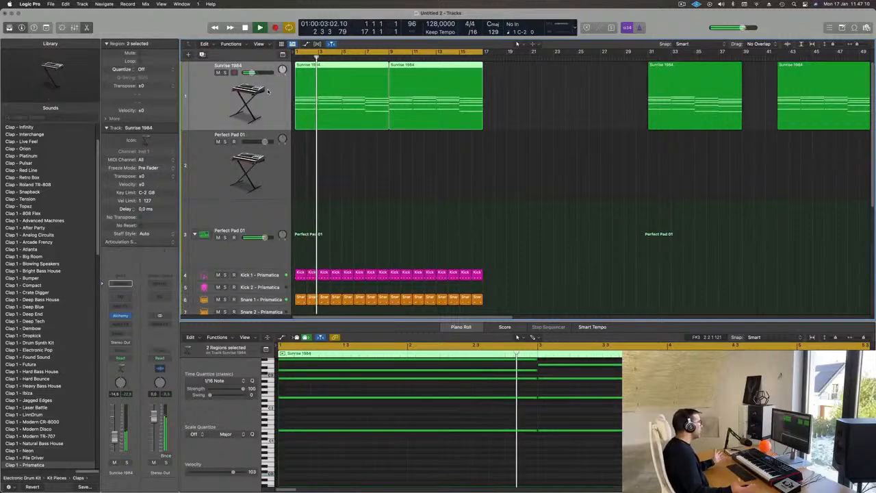
key("Return")
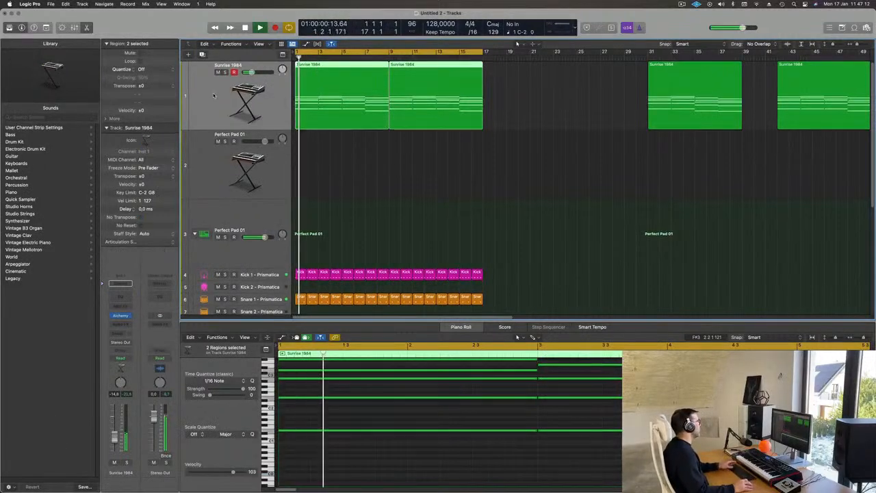
left_click(120, 316)
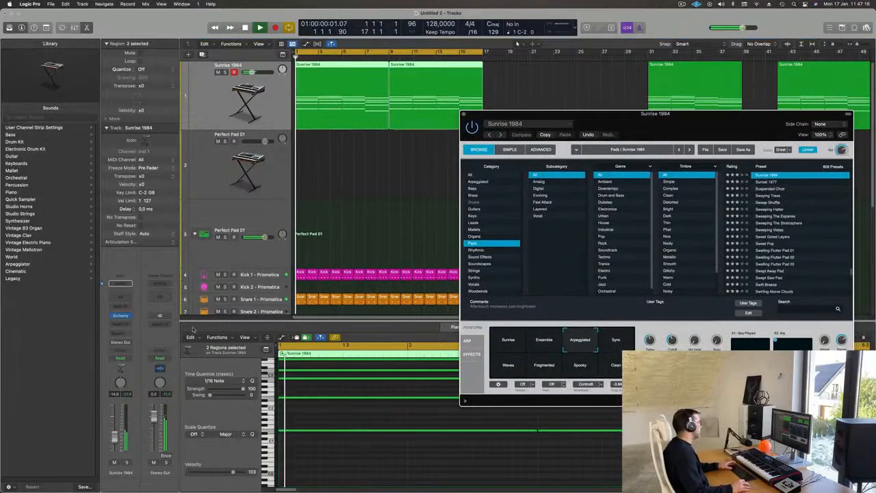
left_click(128, 326)
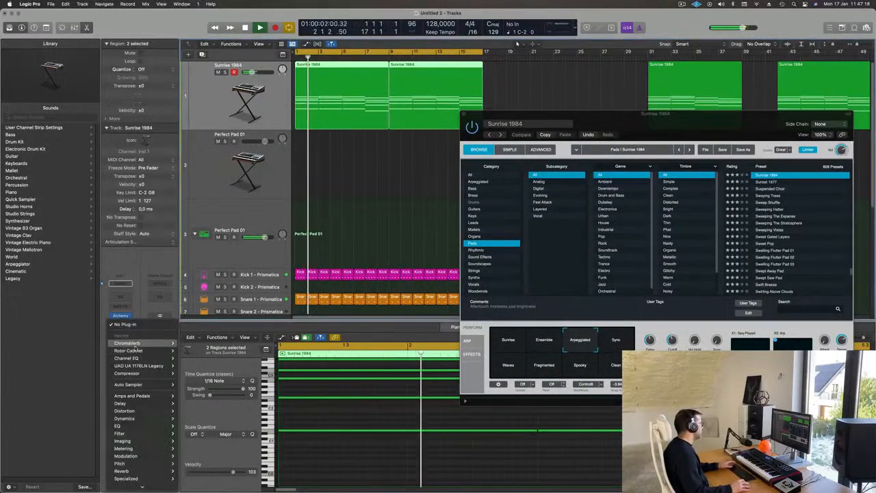
mouse_move(152, 419)
mouse_move(200, 426)
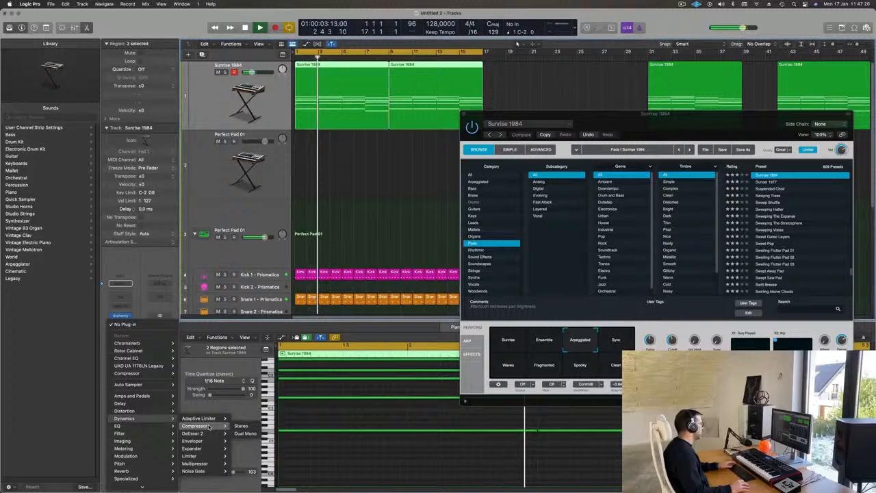
left_click(244, 427)
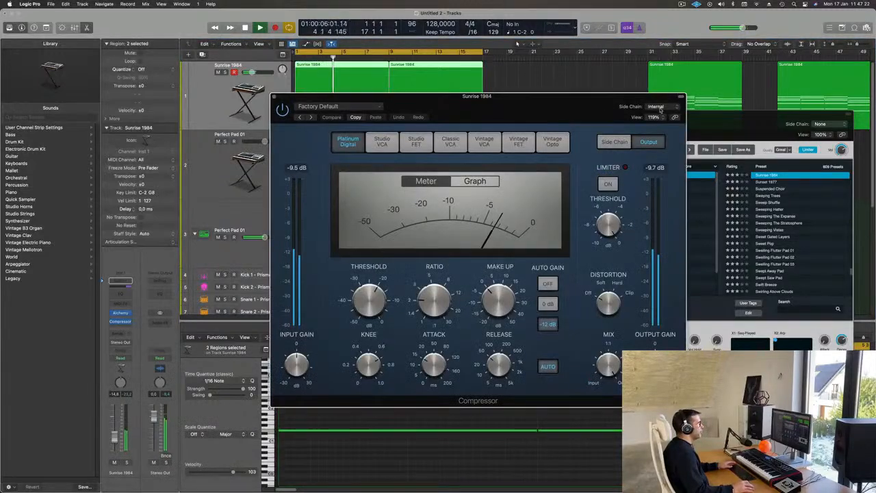
- Side-chain the Sunrise 1984 compressor to Kick 1 - Prismatica, raise its ratio to about 3.6:1 and replay the loop from the start
left_click(659, 108)
mouse_move(668, 129)
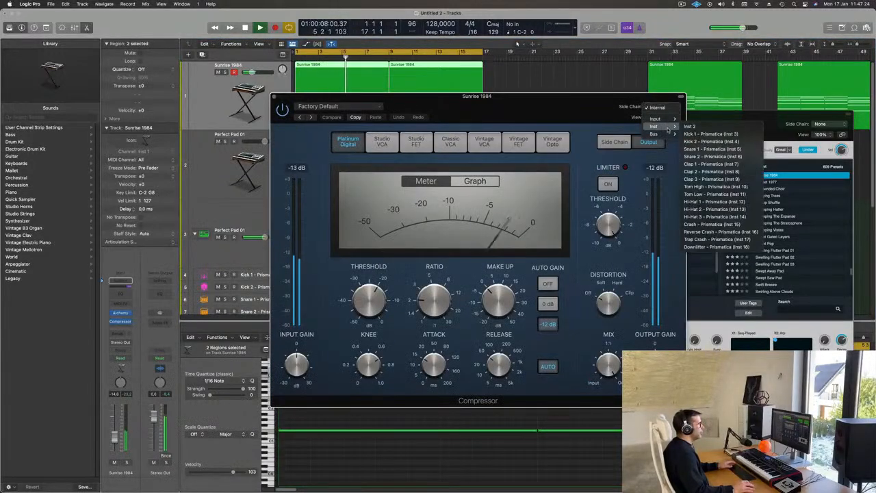
left_click(712, 135)
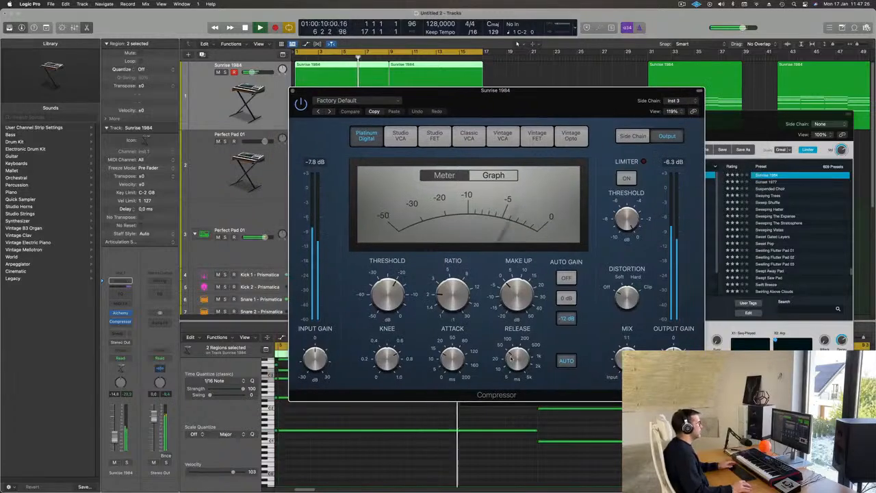
left_click_drag(458, 308, 461, 289)
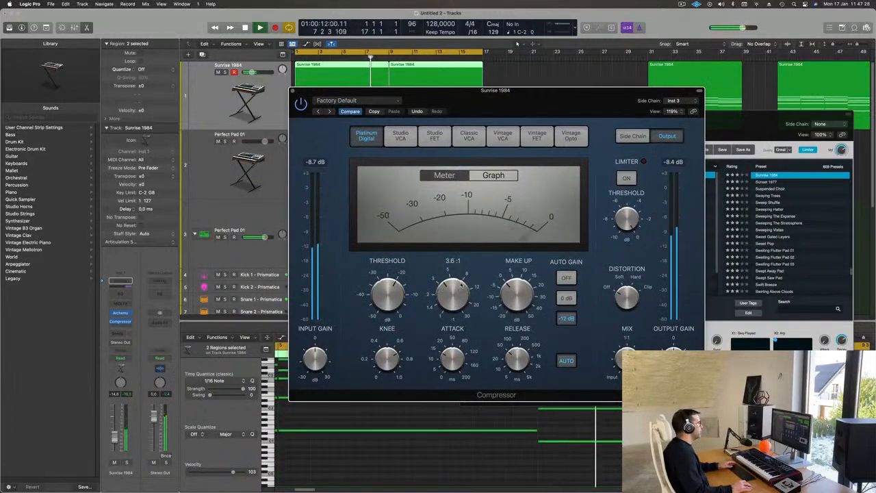
key("Return")
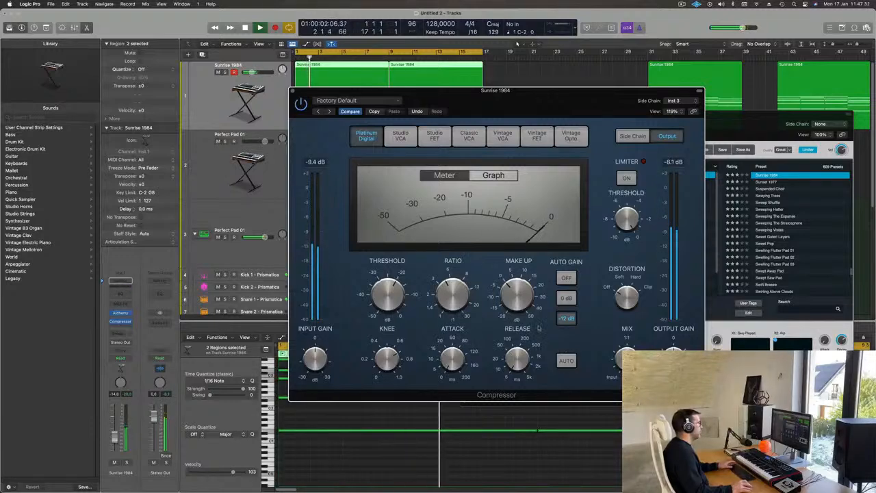
key("Return")
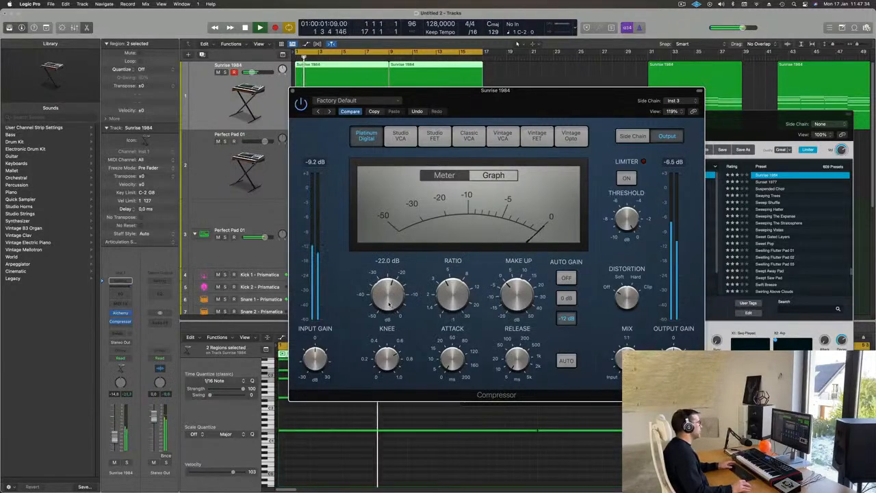
- Close the Compressor and raise the Sunrise 1984 pad's Alchemy cutoff to 100% while playing the loop from bar 1
left_click(293, 91)
left_click_drag(699, 121, 573, 110)
key("Return")
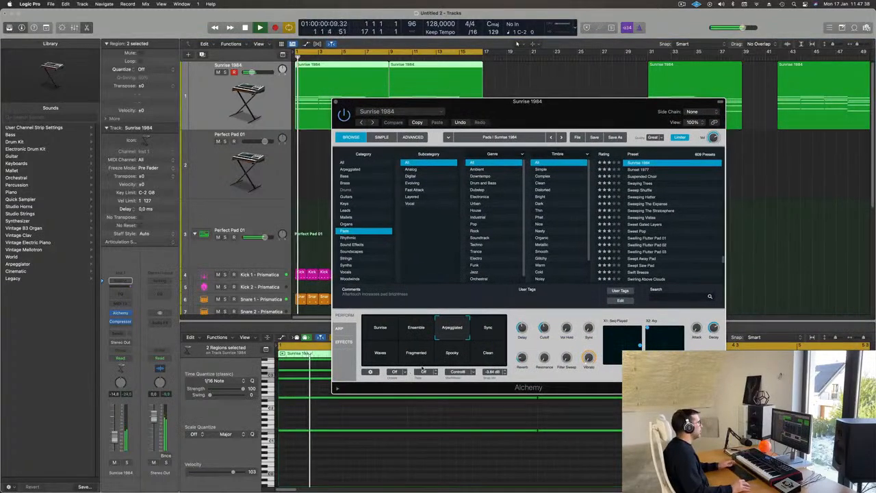
left_click_drag(545, 328, 550, 323)
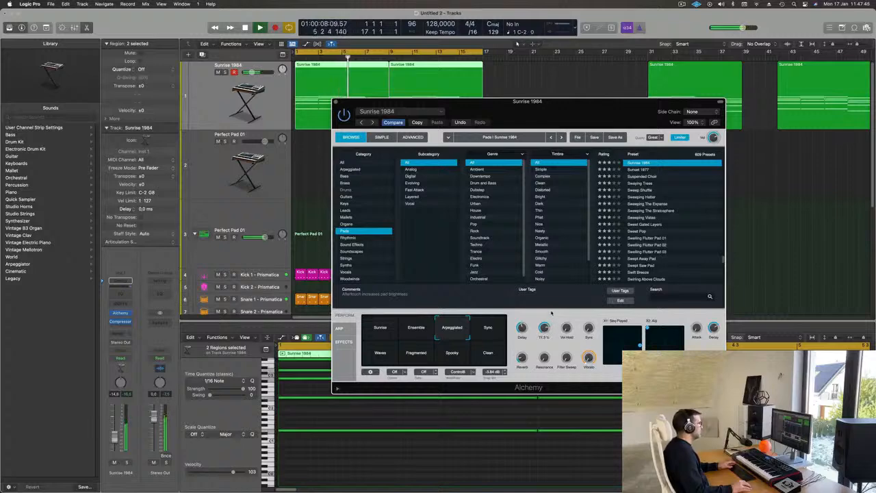
left_click_drag(552, 313, 552, 311)
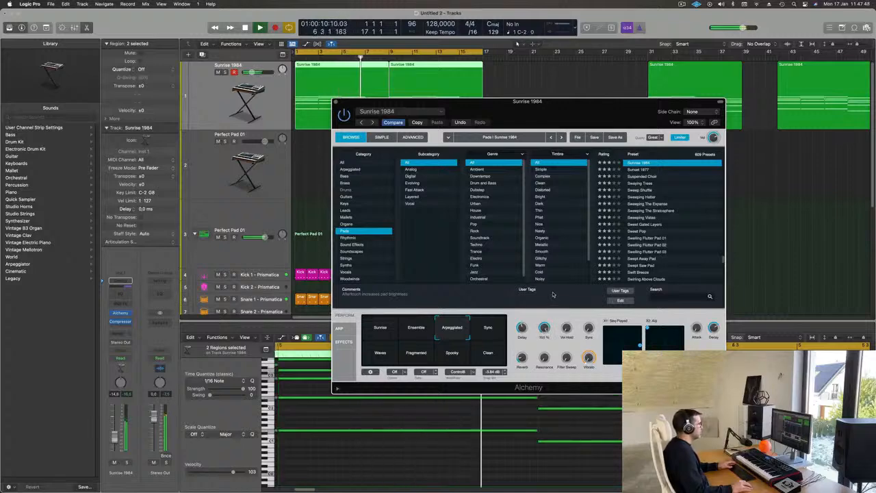
- Move the Alchemy window away from the regions and duplicate the Sunrise 1984 track with its settings
left_click_drag(576, 107, 725, 112)
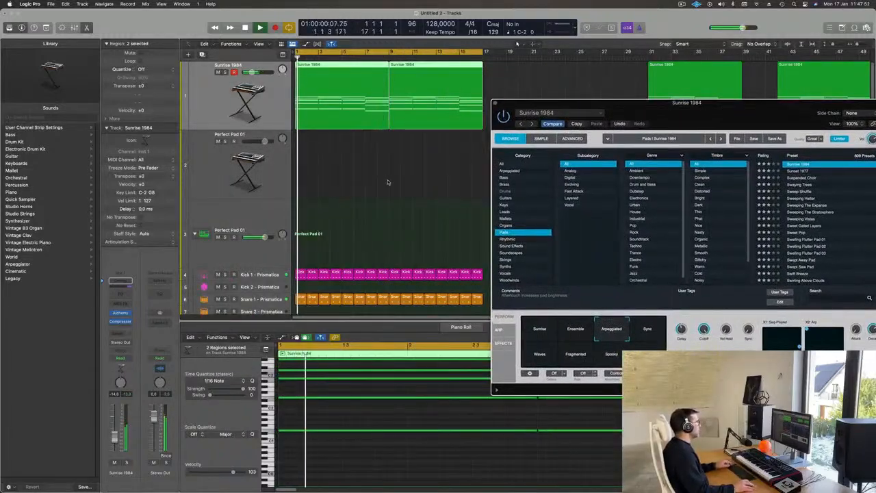
scroll(385, 172, "down", 2)
scroll(384, 172, "down", 2)
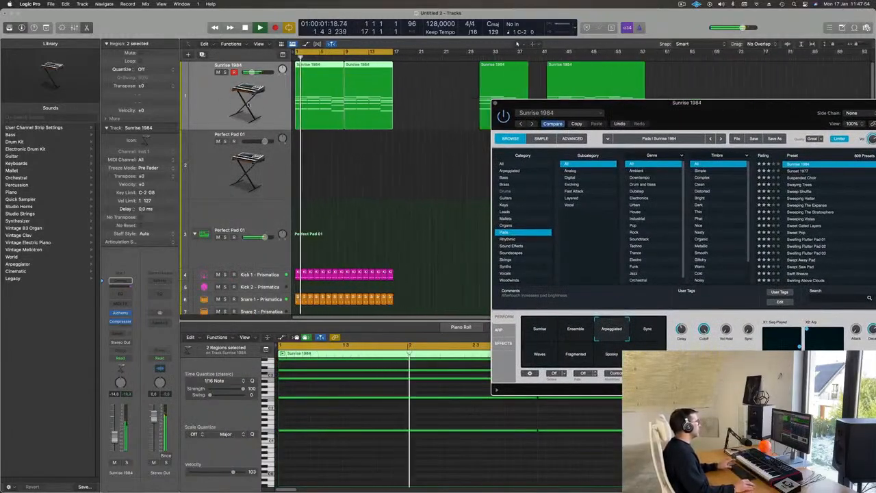
left_click(201, 54)
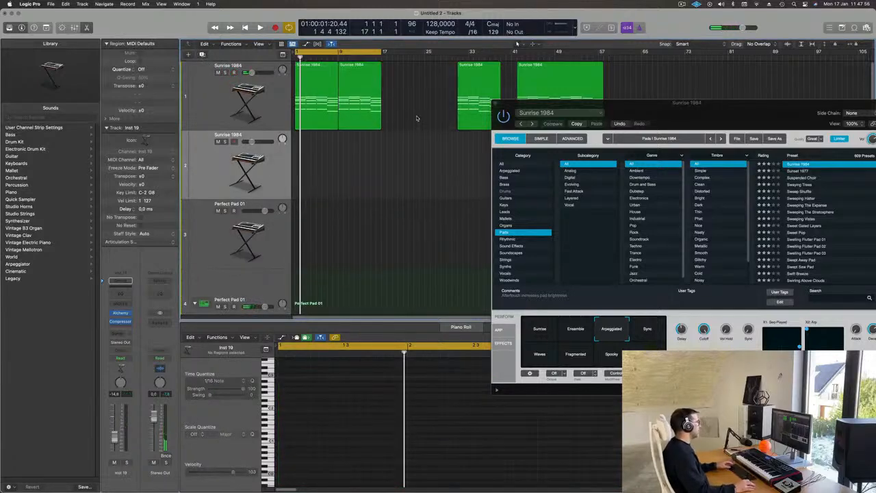
- Try deleting the low bass notes from the first two Sunrise 1984 regions on the original track
left_click_drag(417, 118, 313, 144)
scroll(352, 451, "down", 5)
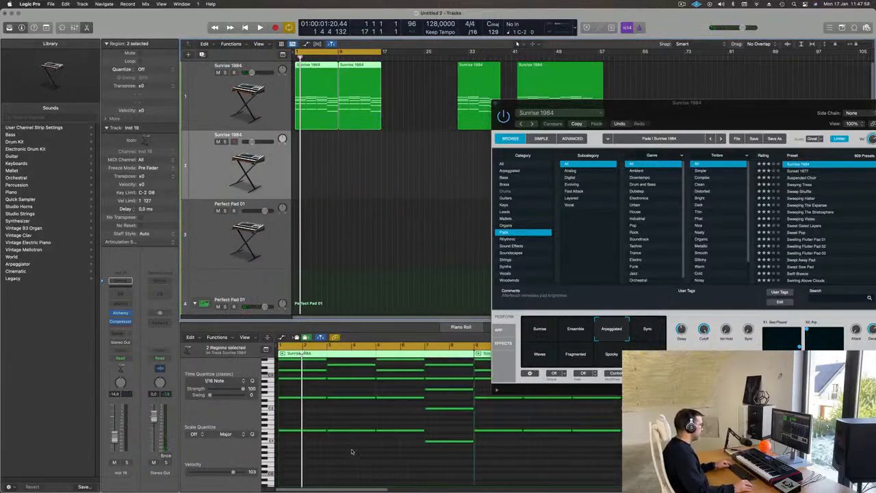
scroll(352, 451, "down", 3)
left_click_drag(302, 424, 529, 464)
key("Delete")
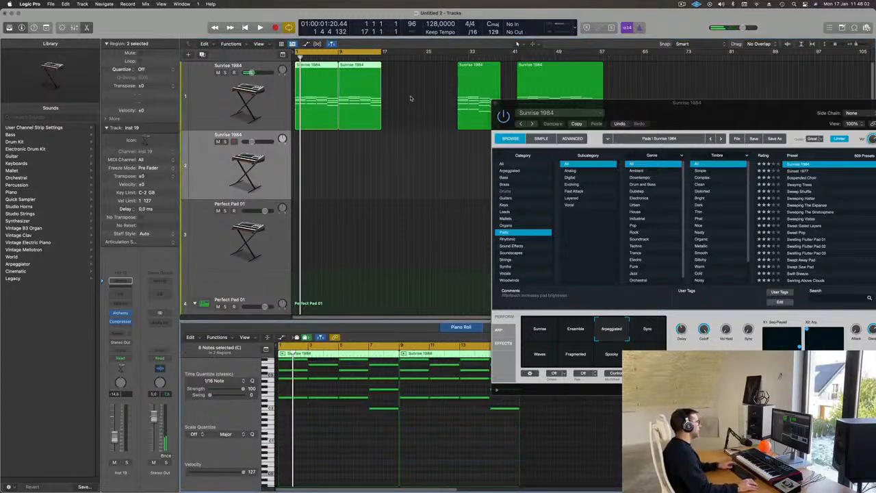
left_click(422, 86)
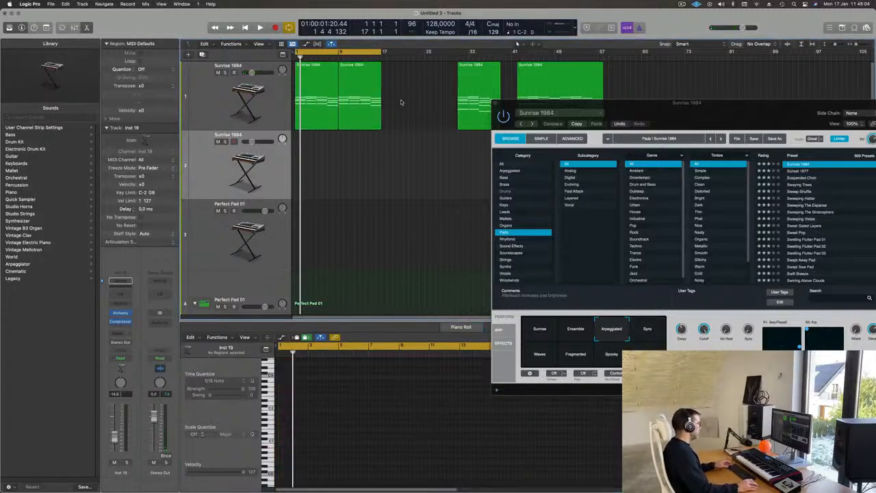
- Copy the first two Sunrise 1984 regions onto the duplicate track and delete the low bass notes from the originals
left_click_drag(414, 106, 332, 99)
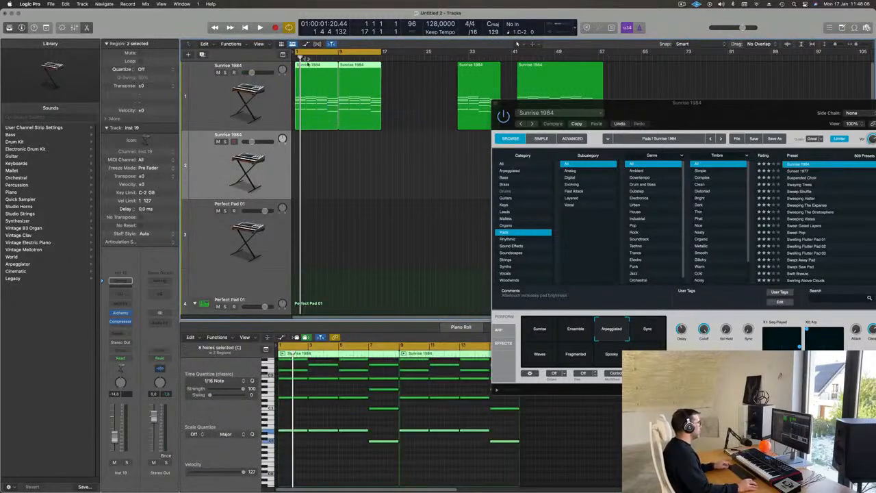
left_click_drag(307, 65, 310, 154)
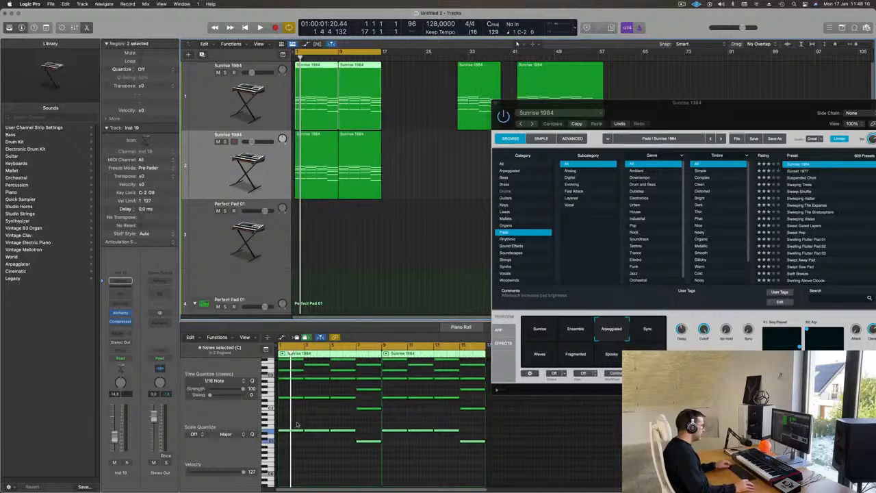
left_click_drag(296, 423, 478, 460)
key("Delete")
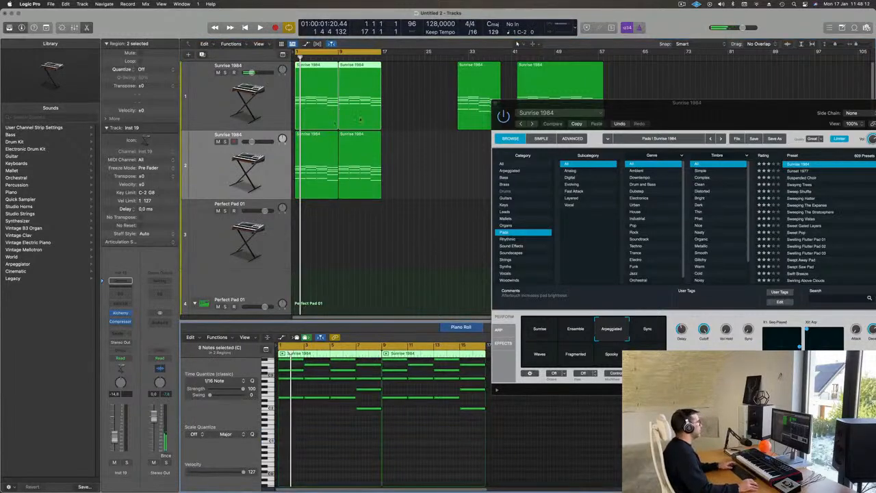
- Play the loop with the duplicate Sunrise 1984 track muted and adjust the pad's Vol Hold in Alchemy
key("space")
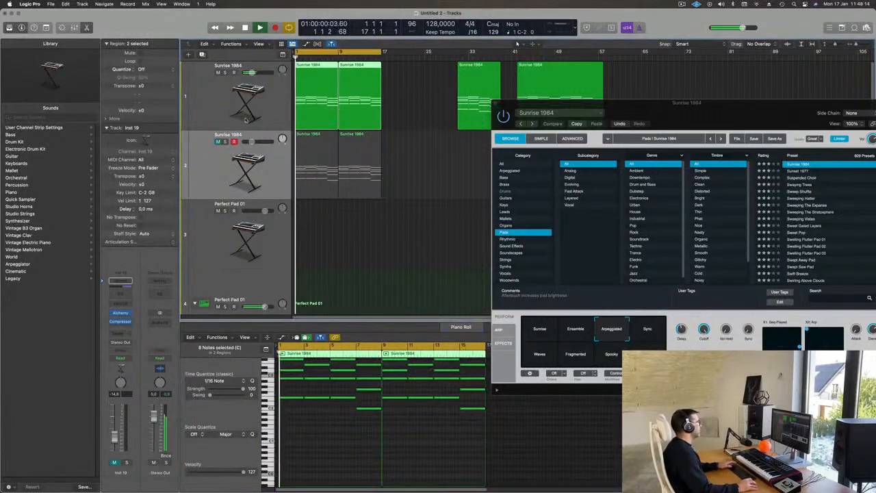
left_click_drag(673, 112, 501, 145)
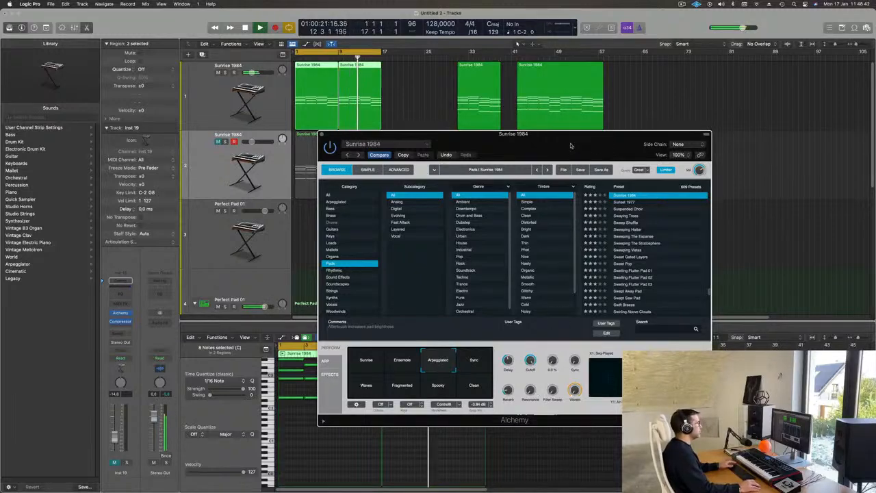
left_click_drag(571, 145, 629, 70)
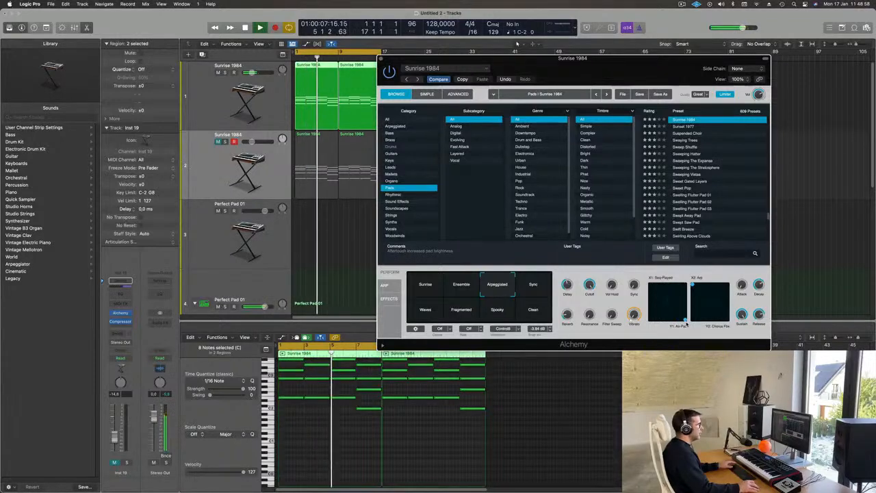
key("space")
key("space")
left_click_drag(612, 284, 612, 273)
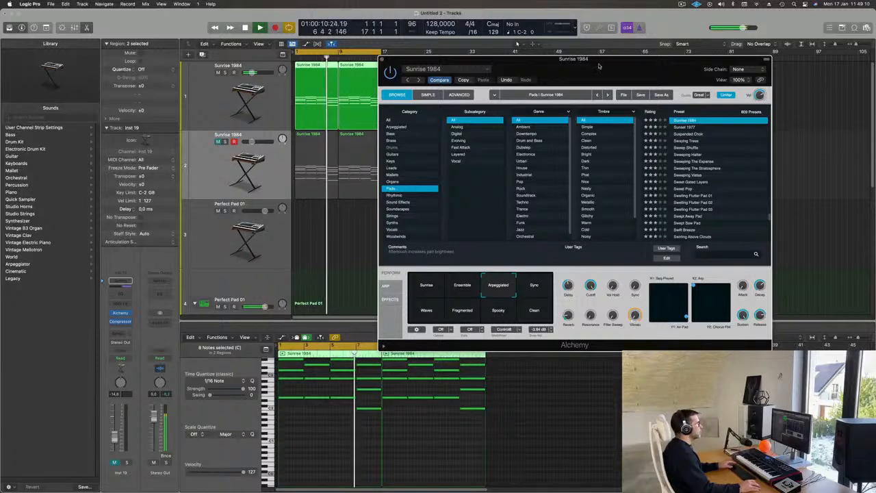
left_click_drag(610, 68, 649, 52)
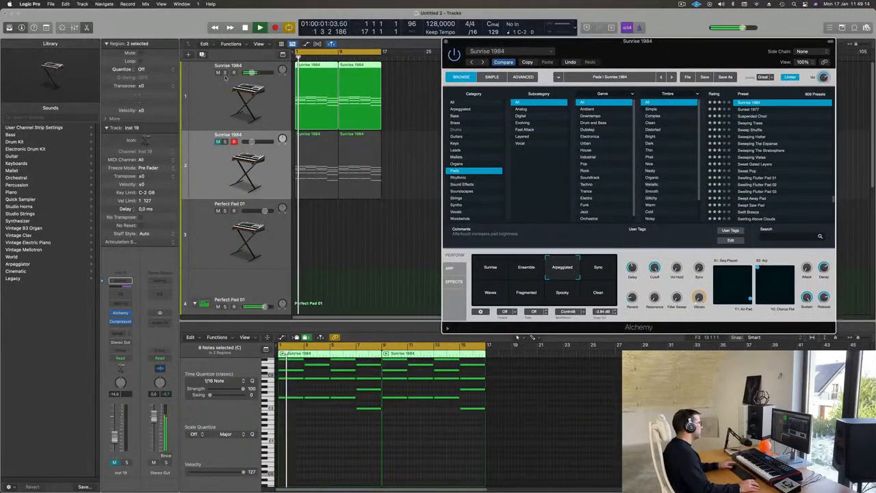
left_click(192, 135)
key("space")
key("space")
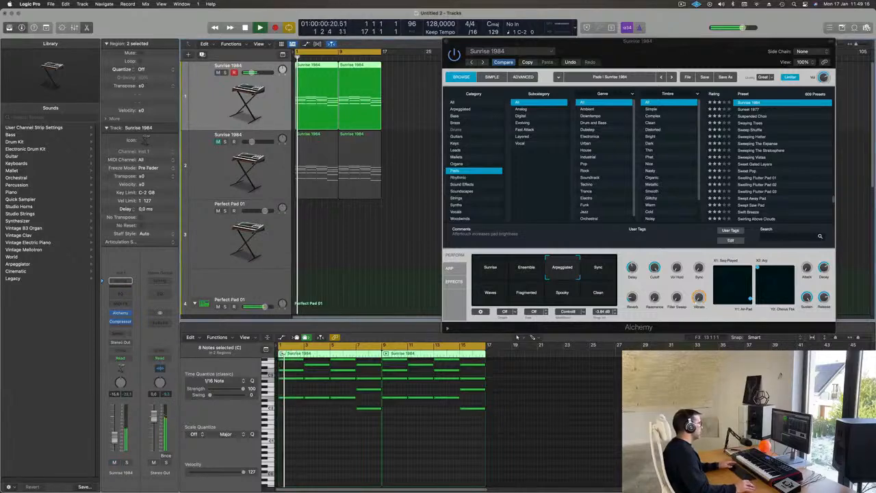
key("space")
- Duplicate the muted second Sunrise 1984 track and copy its first region onto the new track at bar 1
left_click(228, 158)
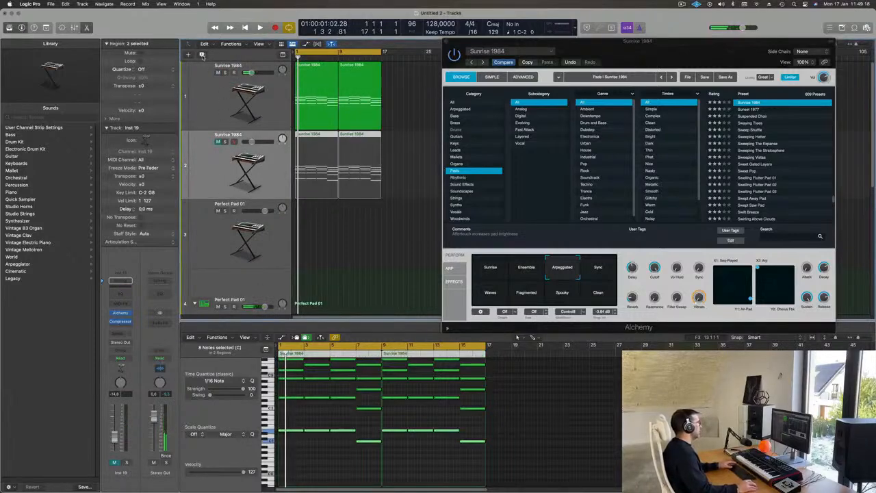
key("super+d")
left_click_drag(353, 165, 313, 260)
left_click(322, 213)
- Delete the upper chord notes from the third track's region, keeping only the low bass notes, and repeat the region from bar 9
scroll(359, 421, "left", 2)
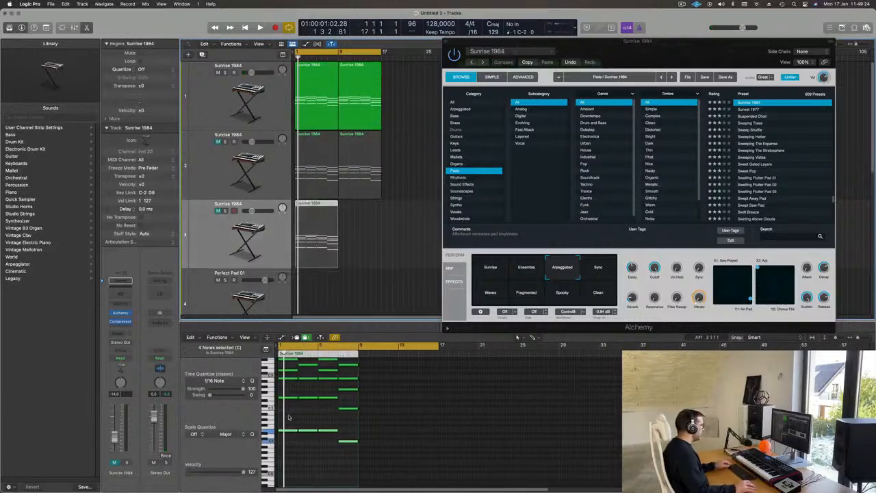
left_click_drag(289, 418, 380, 349)
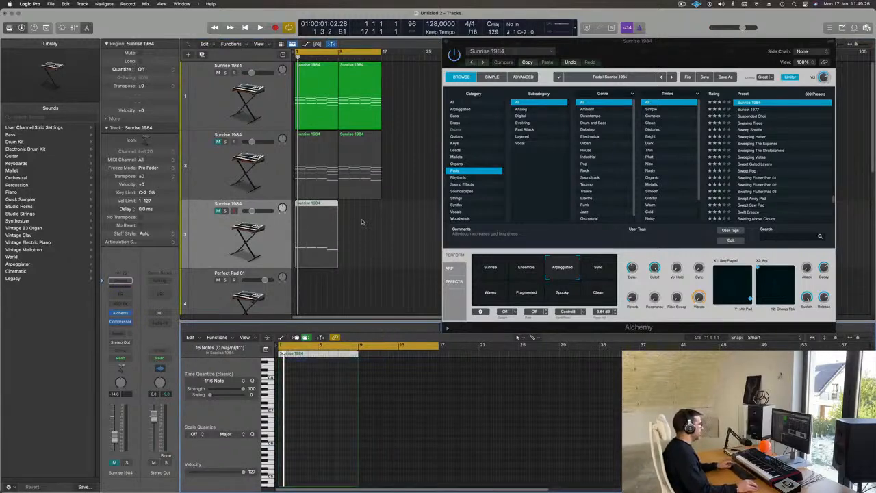
scroll(413, 162, "down", 1)
left_click_drag(412, 162, 320, 174)
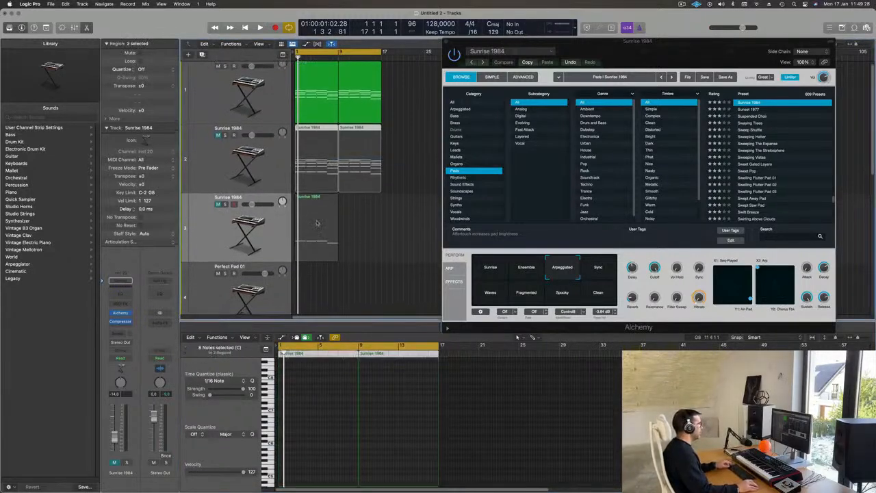
mouse_move(317, 222)
left_mouse_down()
mouse_move(361, 221)
mouse_move(320, 223)
left_mouse_up()
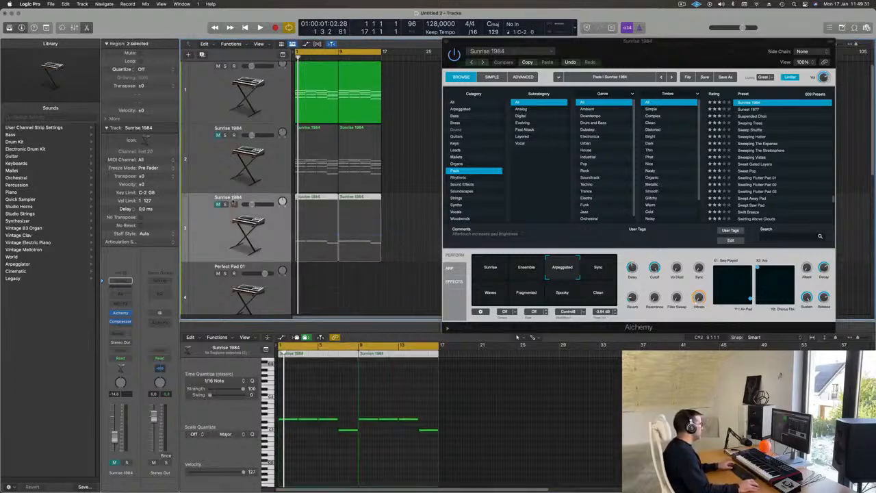
- Unmute the third Sunrise 1984 track, play the loop and lower the cutoff in the open Alchemy to 74%
left_click(218, 204)
key("space")
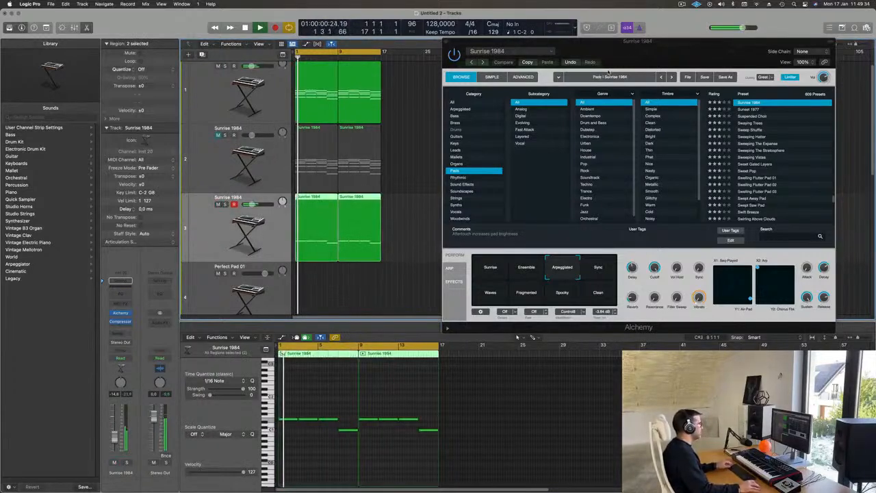
left_click_drag(623, 55, 577, 102)
key("space")
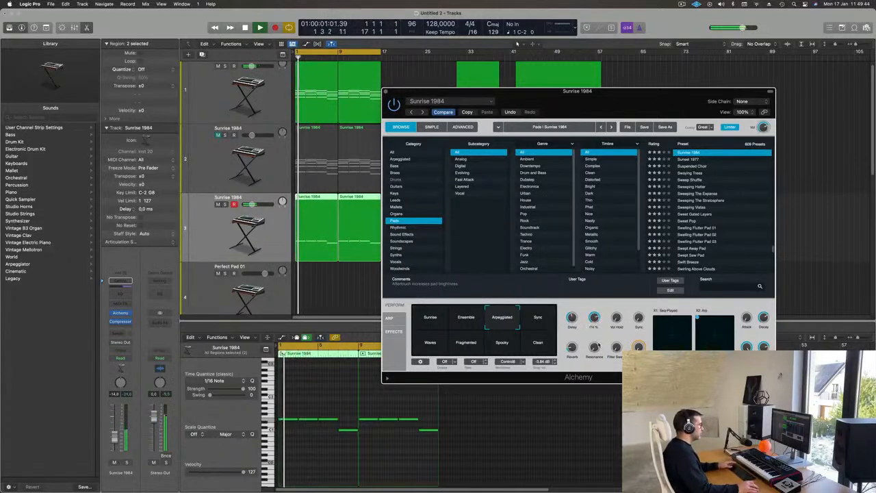
- Show the Advanced view of the open Alchemy and solo the third Sunrise 1984 track
left_click_drag(634, 102, 637, 72)
left_click(465, 103)
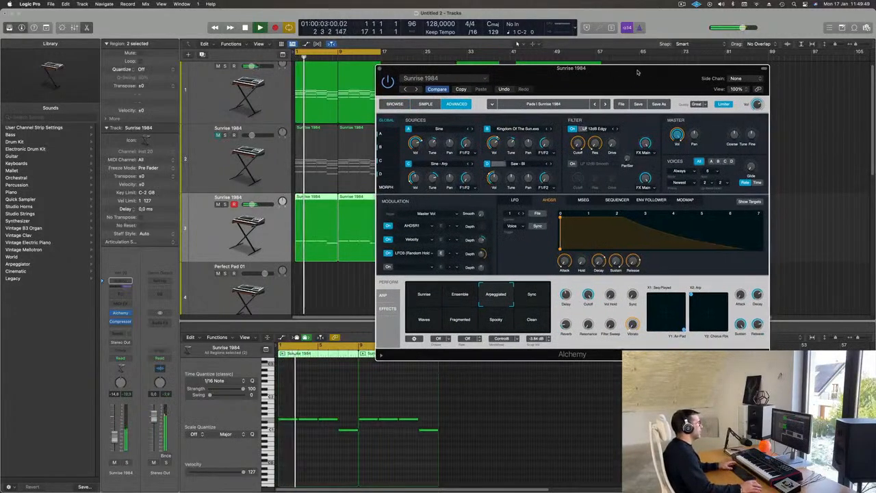
left_click(127, 463)
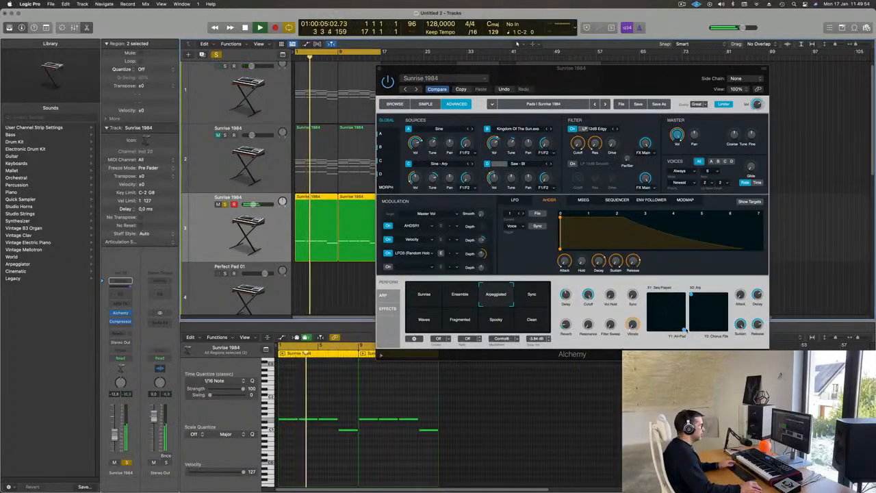
- Place the X1 pad handle low at the edge of its pad and reopen the third Sunrise 1984 track's Alchemy
left_click(684, 330)
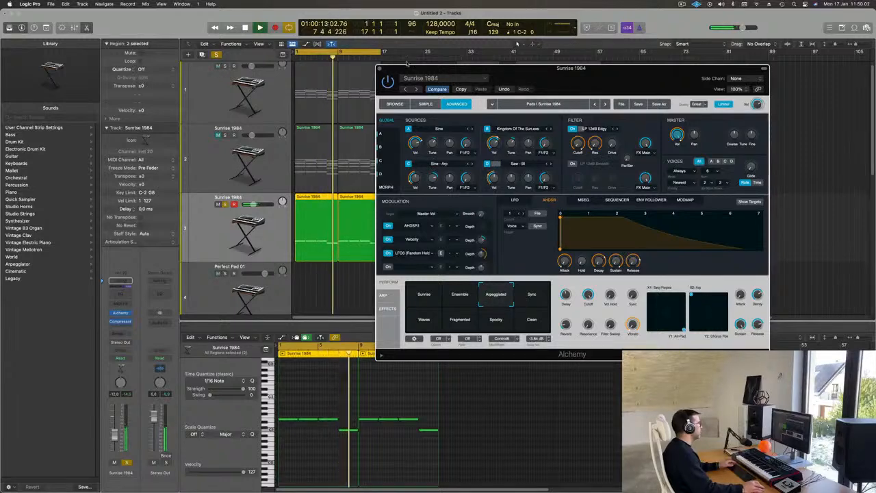
left_click(380, 68)
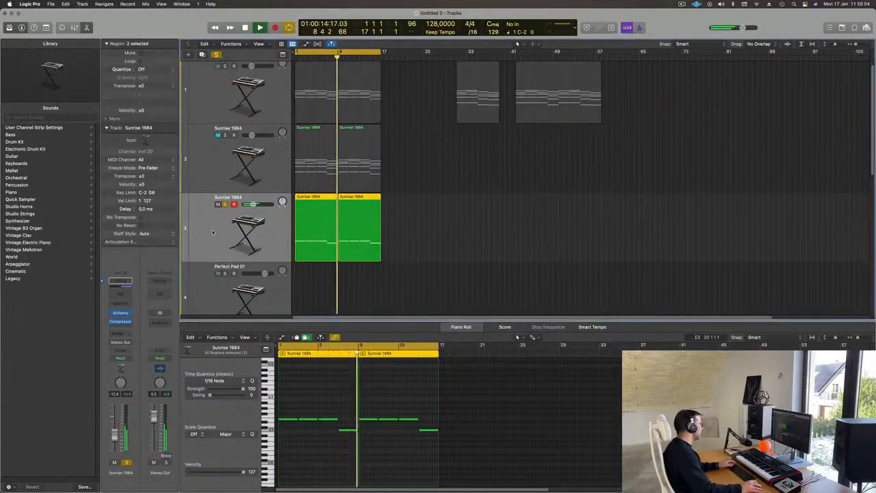
left_click(120, 313)
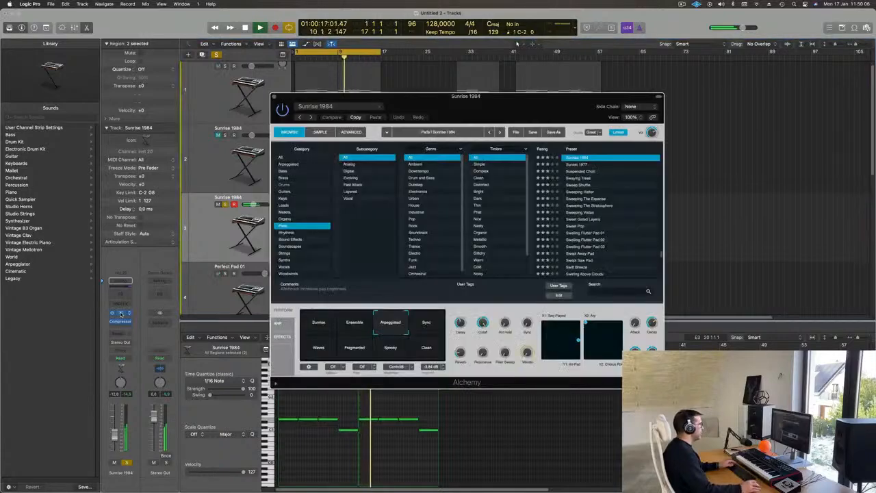
left_click_drag(494, 109, 652, 97)
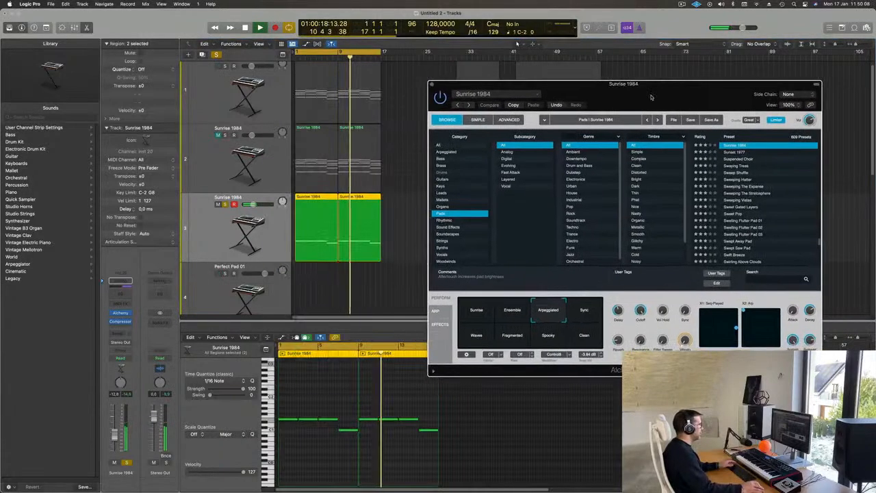
- Try the Sunset 1977 preset in the third track's Alchemy and return to Sunrise 1984
key("Down")
key("space")
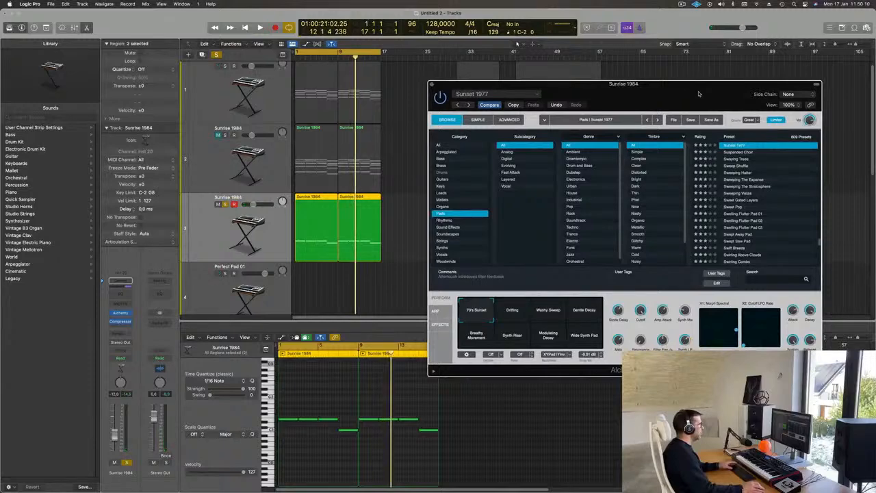
key("space")
left_click_drag(704, 93, 631, 91)
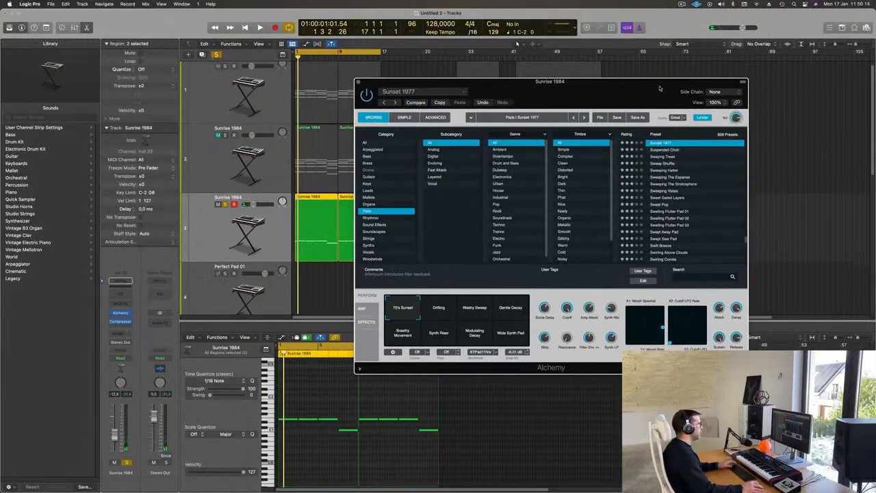
left_click_drag(660, 88, 623, 83)
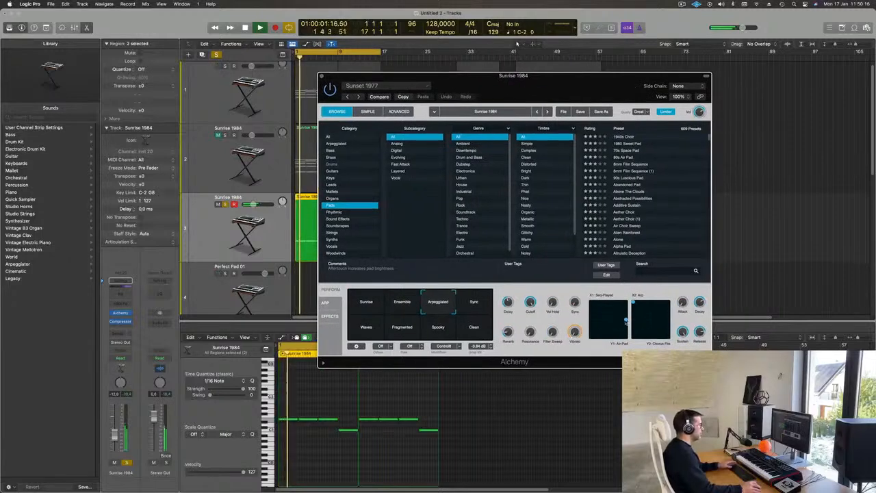
- Lower the X1 pad handle along the edge of its pad in Alchemy while the soloed track plays
left_click_drag(625, 321, 625, 337)
mouse_move(633, 303)
left_mouse_down()
mouse_move(638, 320)
mouse_move(632, 302)
left_mouse_up()
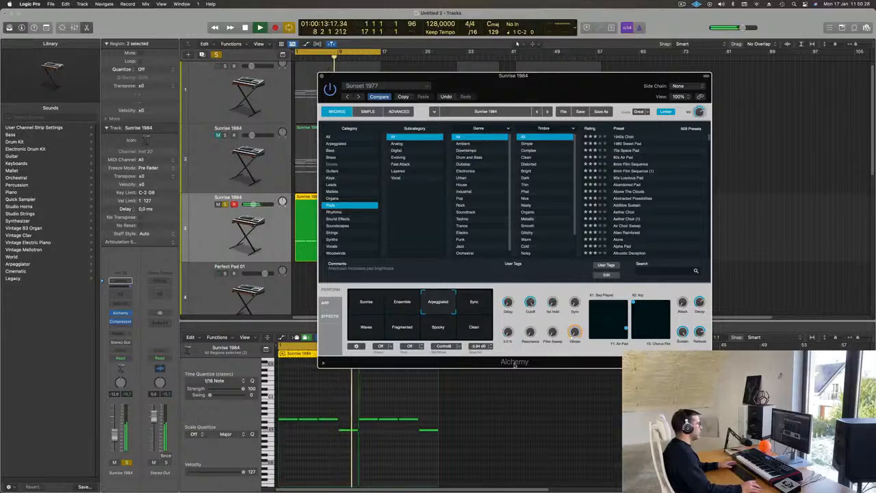
left_click_drag(545, 91, 639, 103)
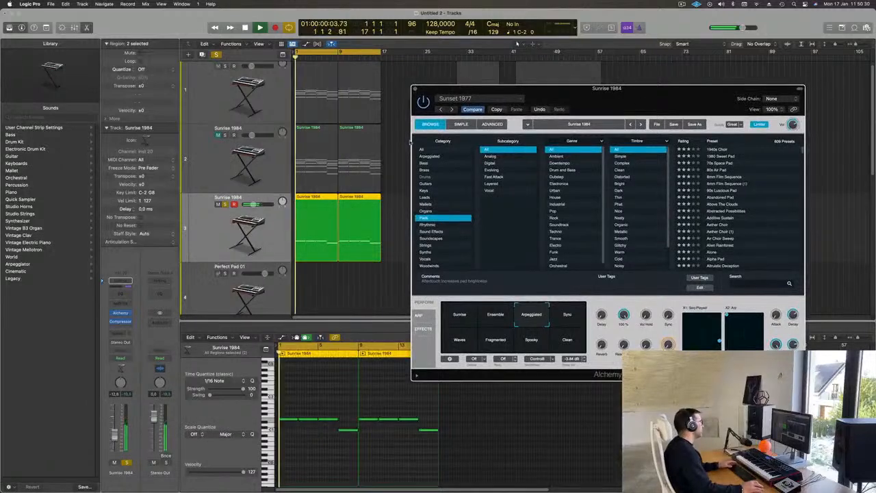
- Unsolo the third Sunrise 1984 track and play the full loop from the start
left_click(225, 204)
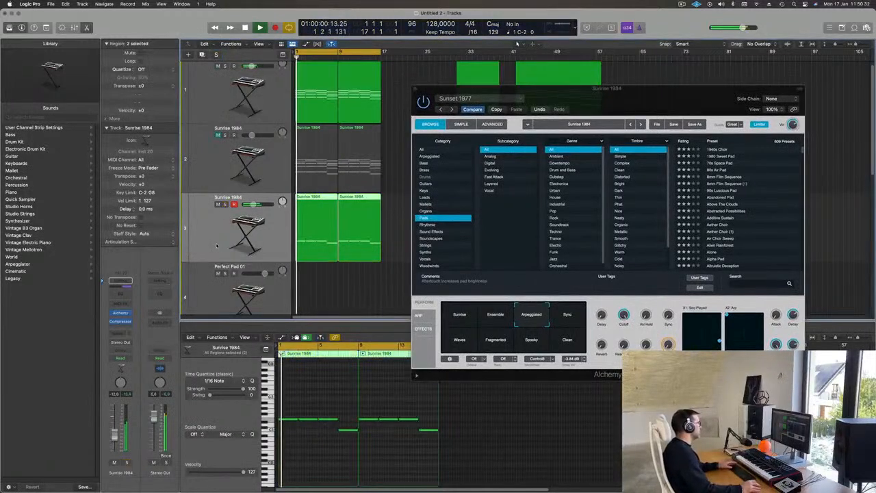
left_click_drag(678, 102, 646, 120)
key("Return")
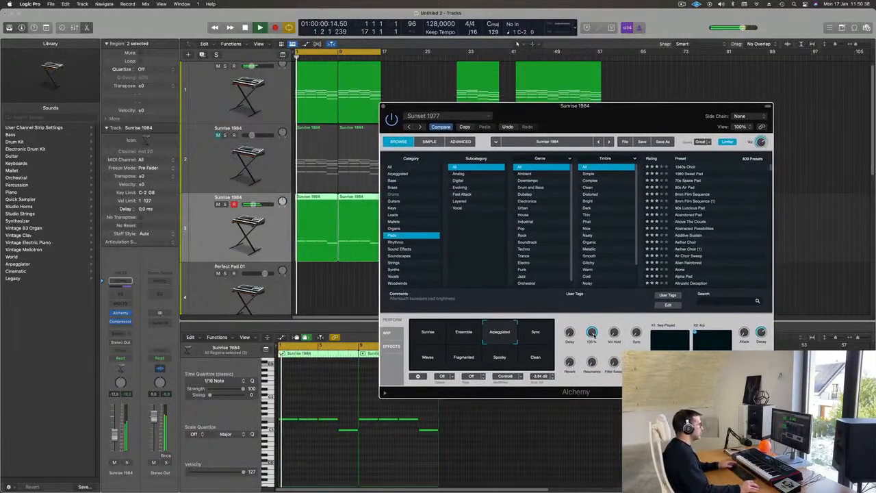
key("space")
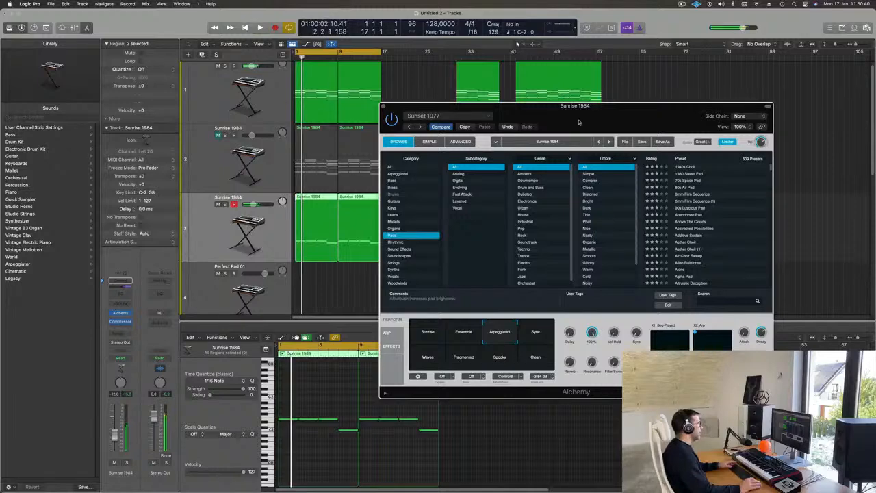
- Show Alchemy's Advanced view and adjust source B's volume and coarse tune during playback, leaving the tune at 0 semitones
left_click(458, 140)
key("space")
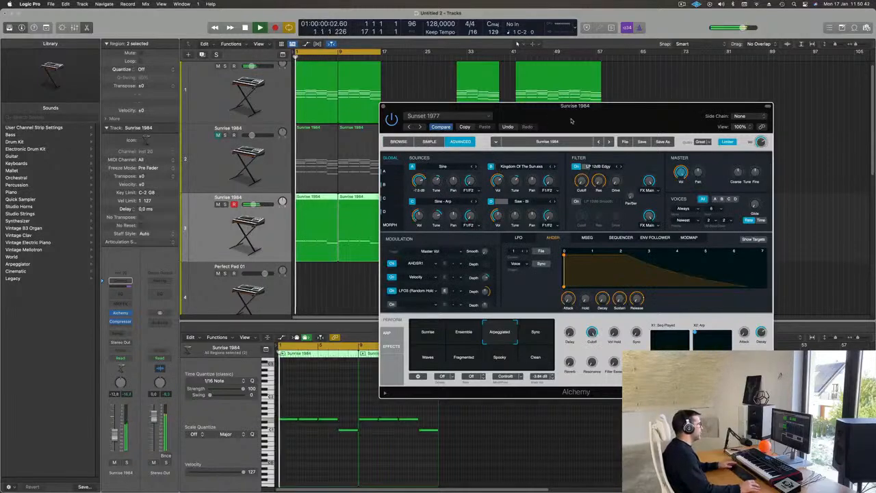
left_click_drag(589, 116, 576, 110)
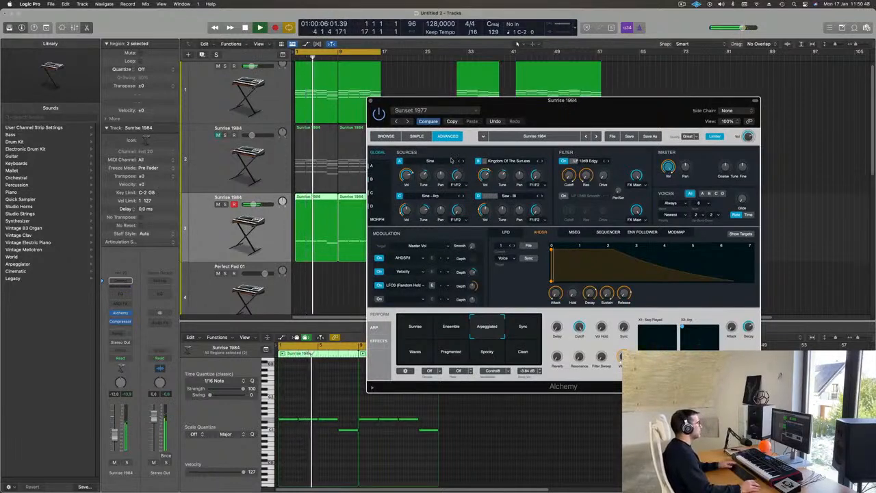
left_click(485, 175)
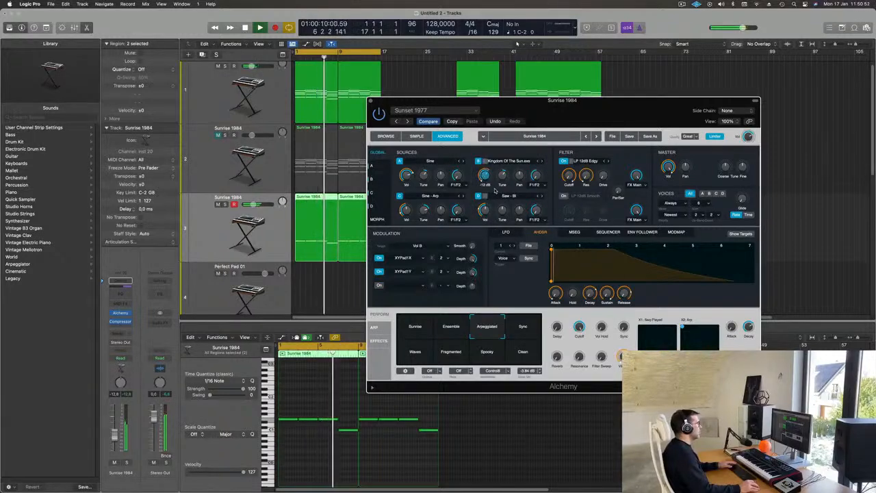
left_click(502, 176)
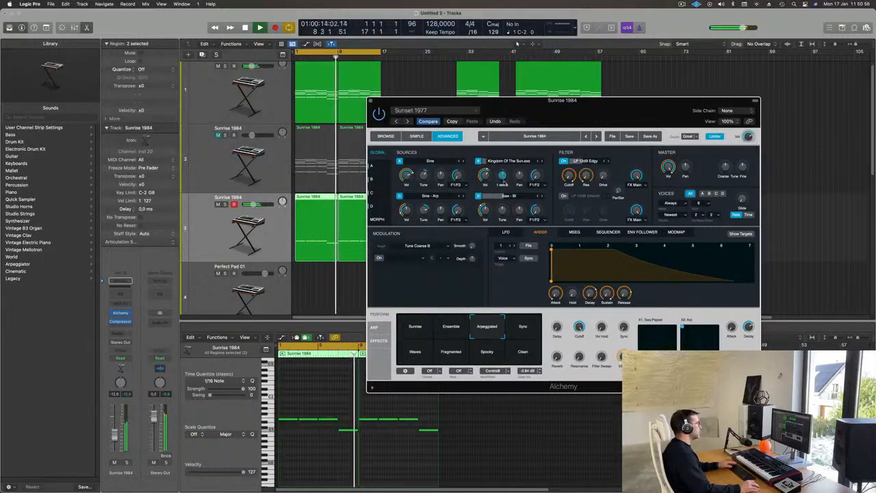
left_click_drag(504, 183, 504, 184)
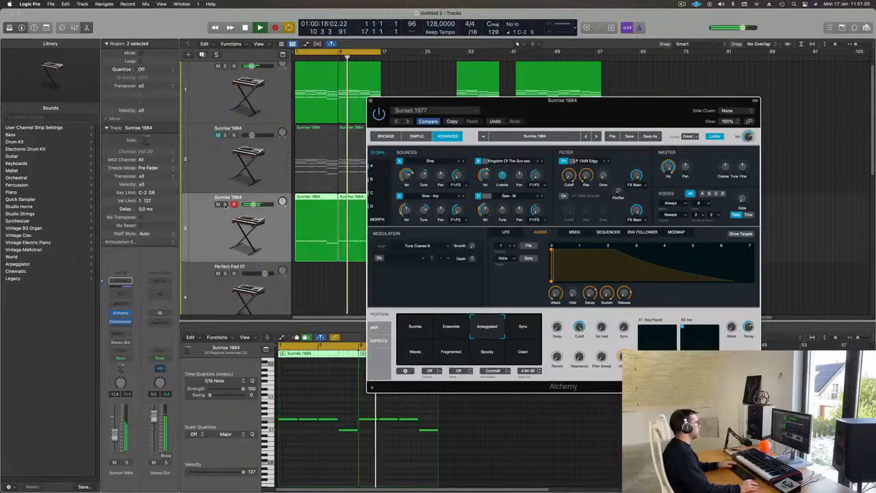
- Try a different coarse tune for source A and set source D's coarse tune to -12 semitones
left_click_drag(557, 112, 590, 112)
left_click(458, 177)
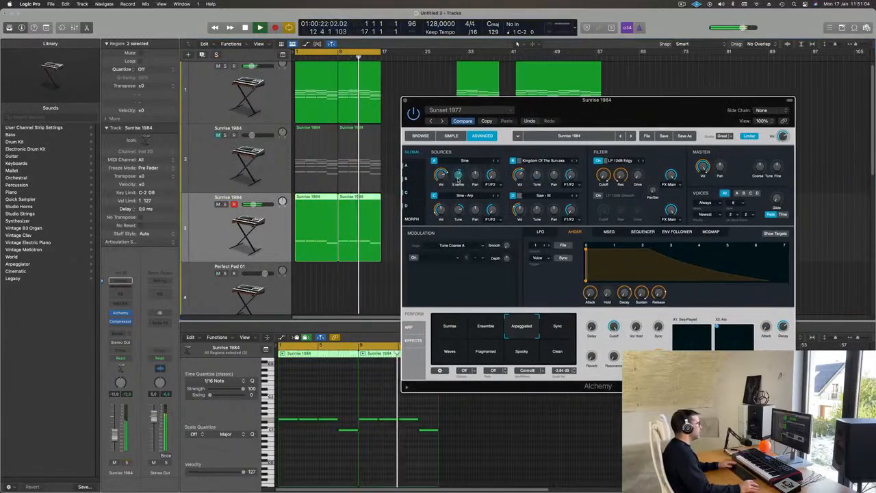
left_click_drag(458, 179, 458, 187)
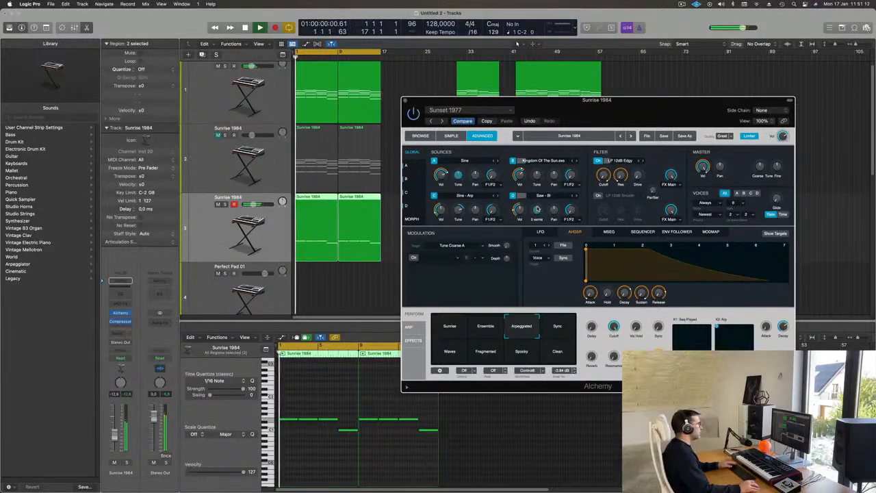
left_click(538, 207)
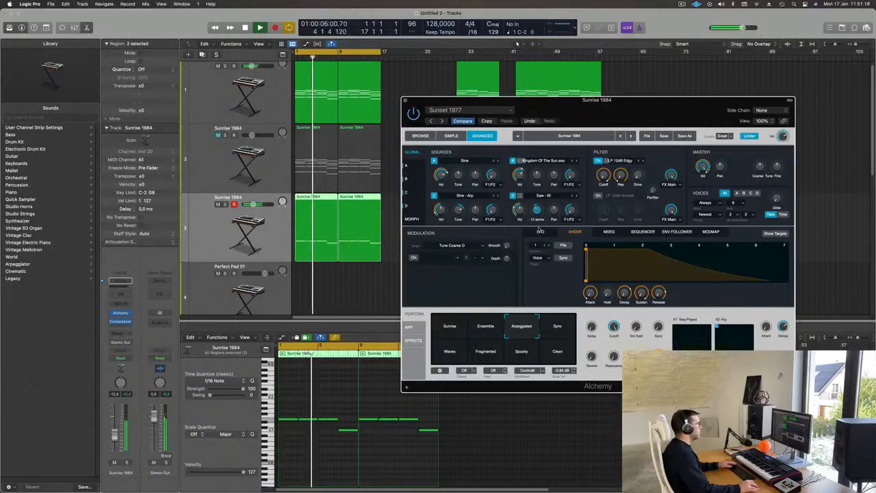
left_click_drag(658, 102, 597, 73)
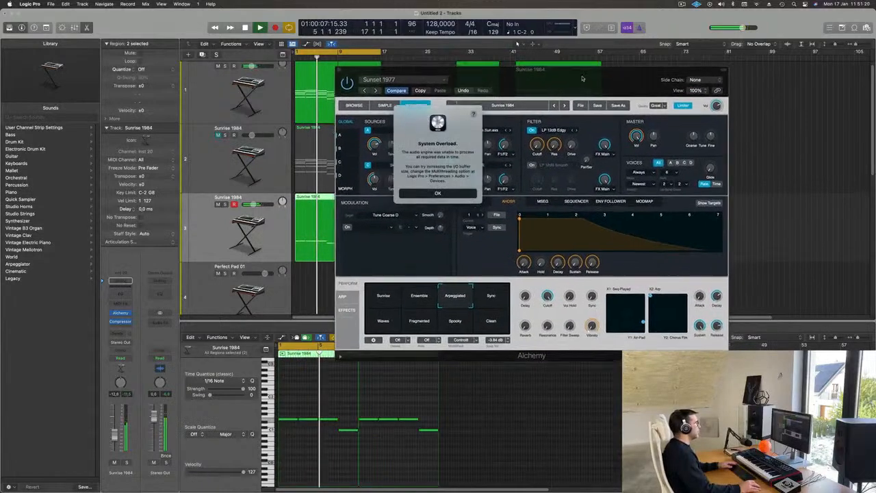
left_click(436, 193)
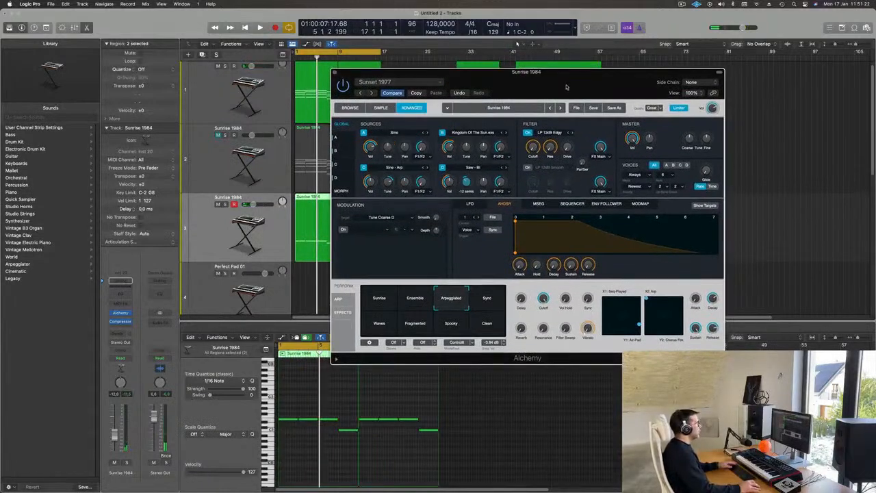
left_click_drag(566, 87, 583, 100)
- Adjust the coarse tune of sources C and B in Alchemy while the loop plays
key("space")
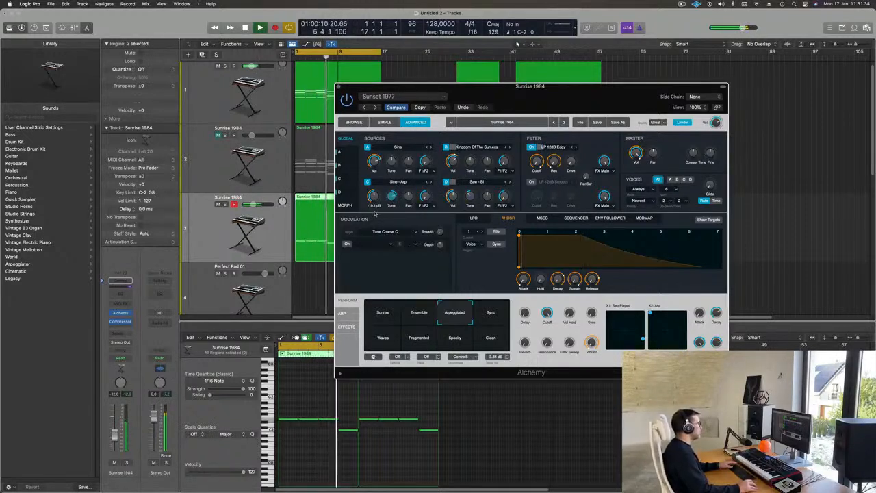
left_click_drag(595, 97, 623, 84)
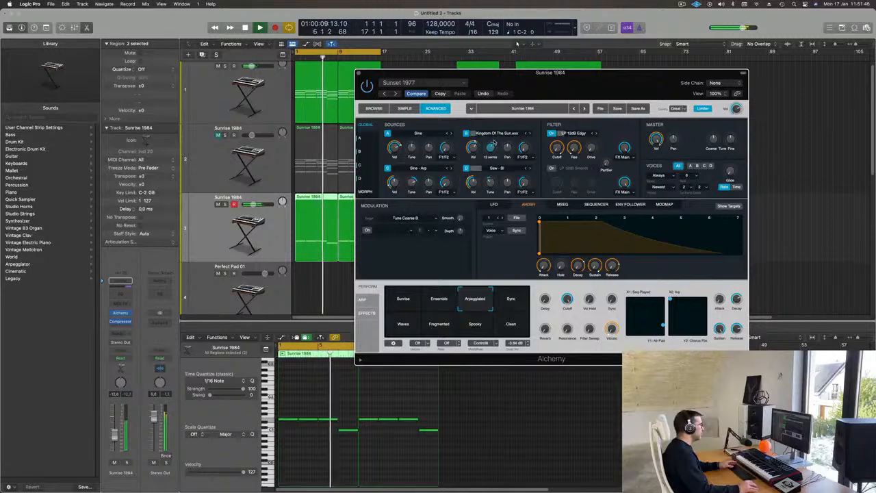
left_click_drag(560, 81, 590, 82)
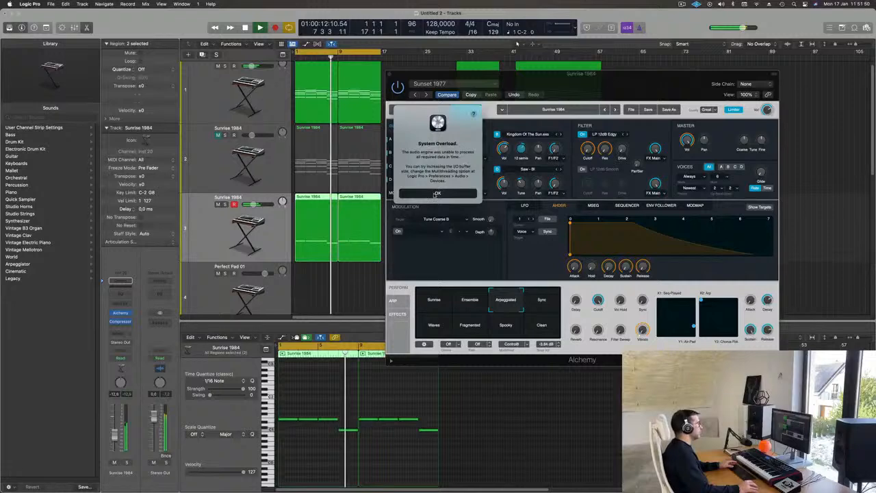
left_click(436, 194)
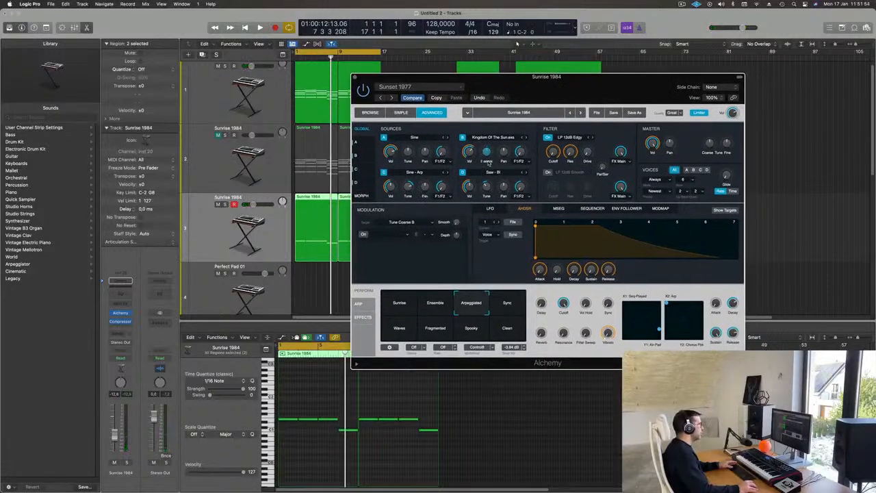
- Replay the loop and set Alchemy's sound quality to Good
key("space")
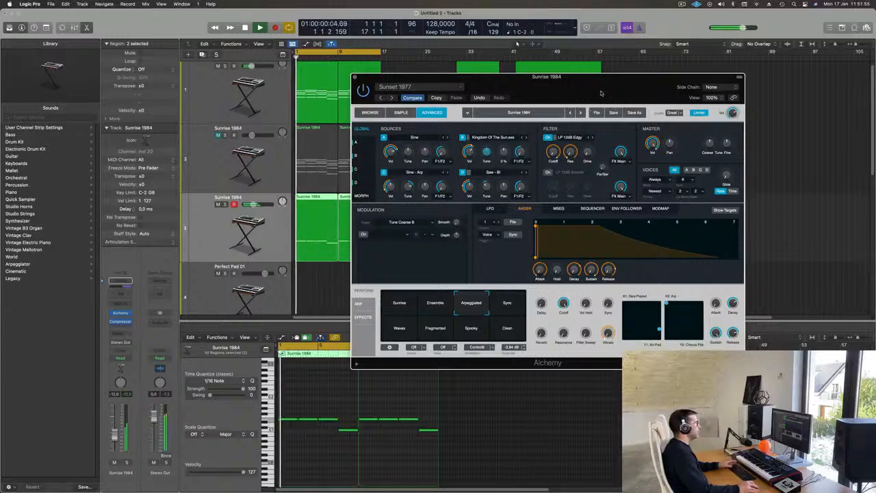
left_click_drag(569, 86, 417, 87)
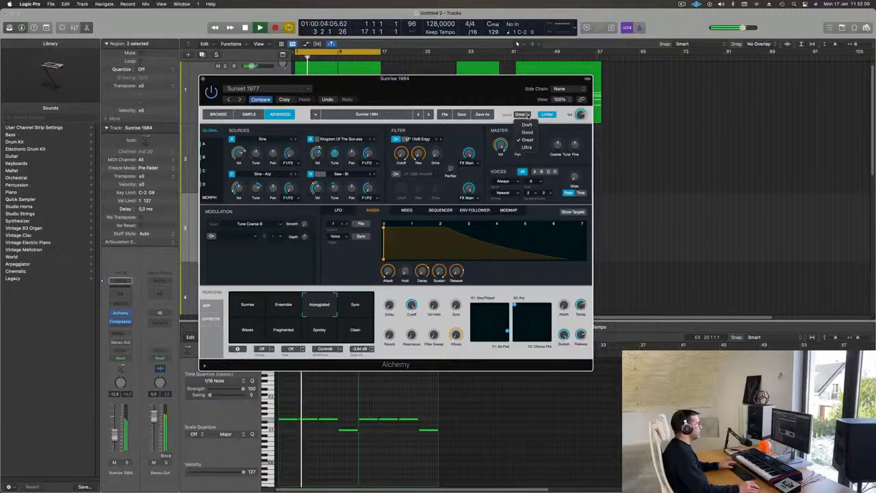
left_click(527, 132)
left_click_drag(453, 90, 563, 100)
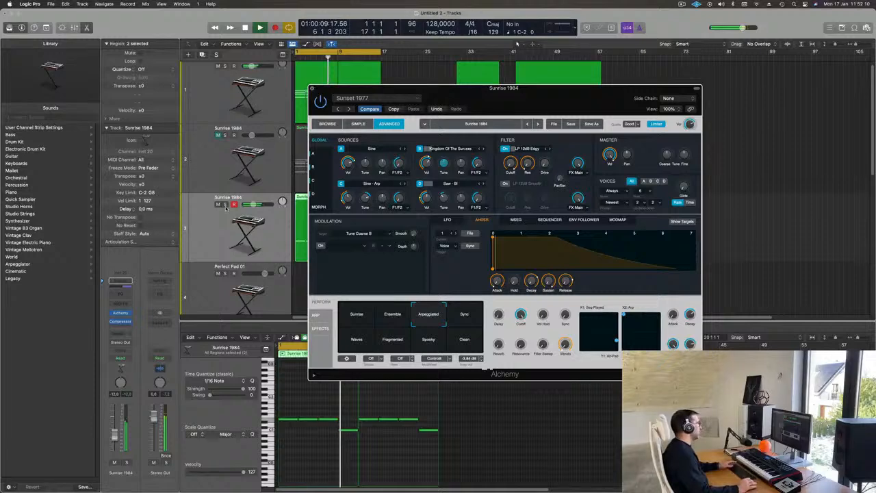
- Hide the Alchemy window and listen to the third Sunrise 1984 track soloed from the start of the loop
key("v")
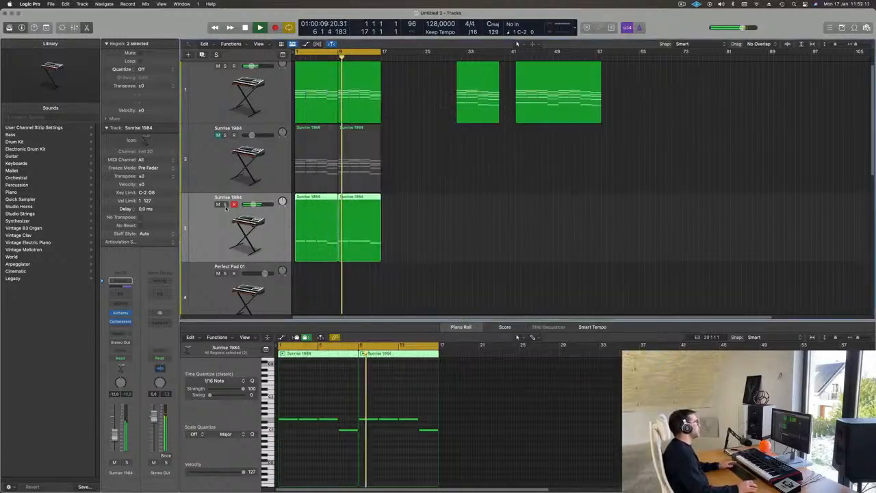
left_click(225, 204)
key("Return")
key("space")
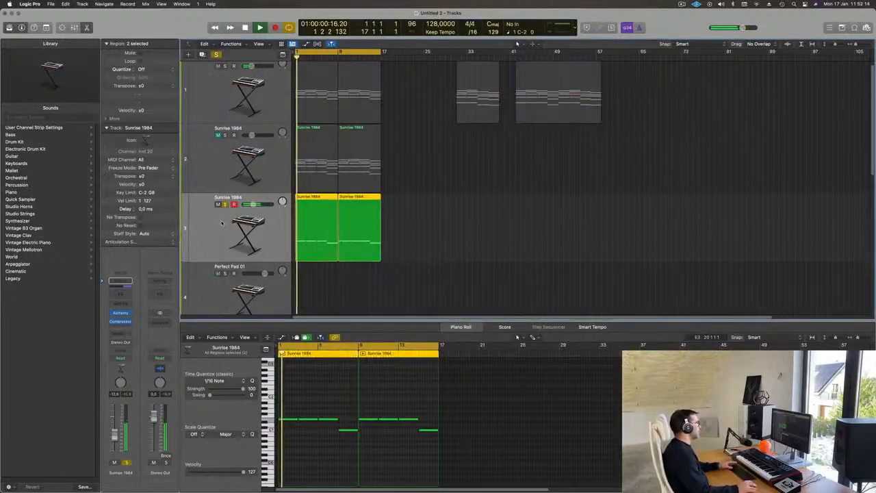
scroll(220, 238, "down", 1)
scroll(220, 213, "down", 1)
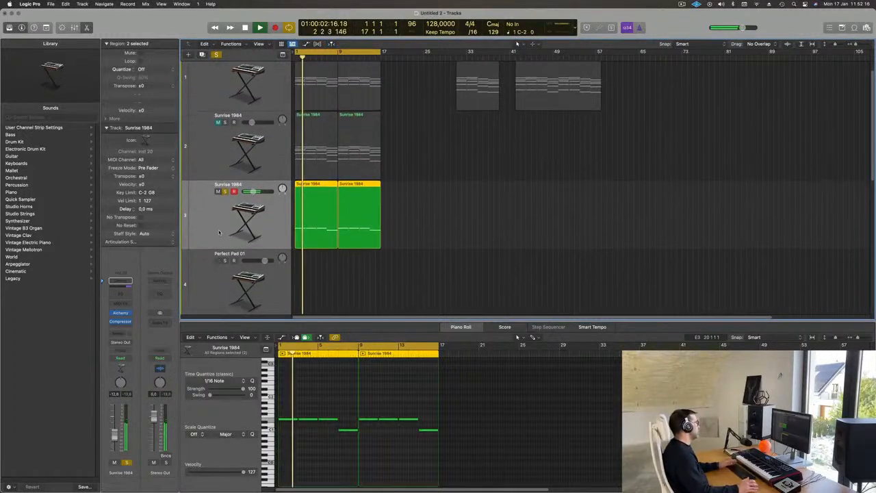
- Unsolo the third Sunrise 1984 track, lower its volume to about -15 dB and replay the full loop
key("s")
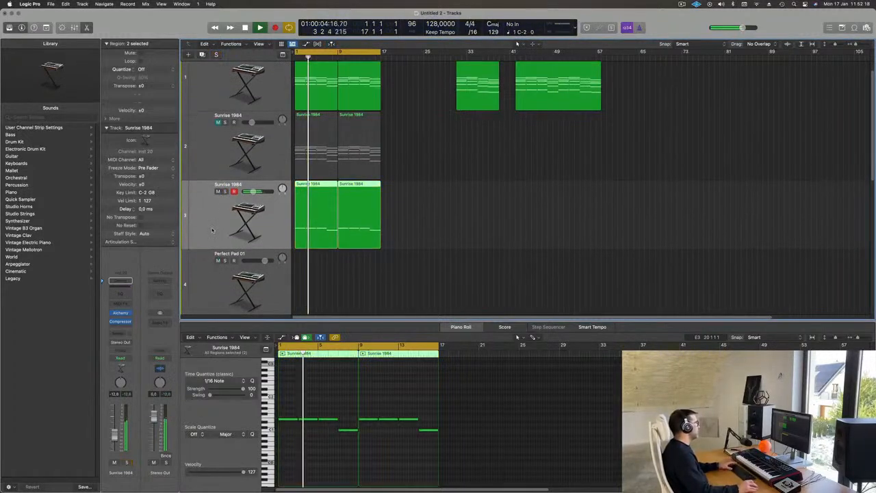
key("space")
scroll(391, 241, "up", 2)
scroll(411, 242, "up", 1)
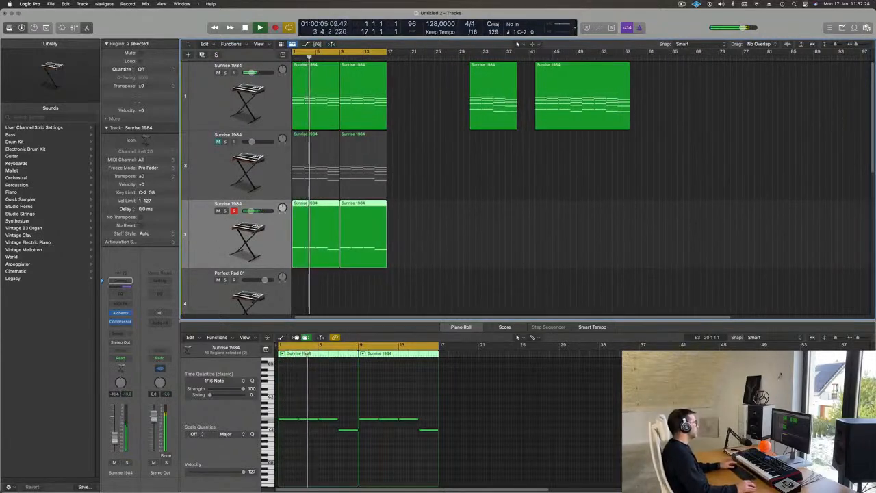
key("Return")
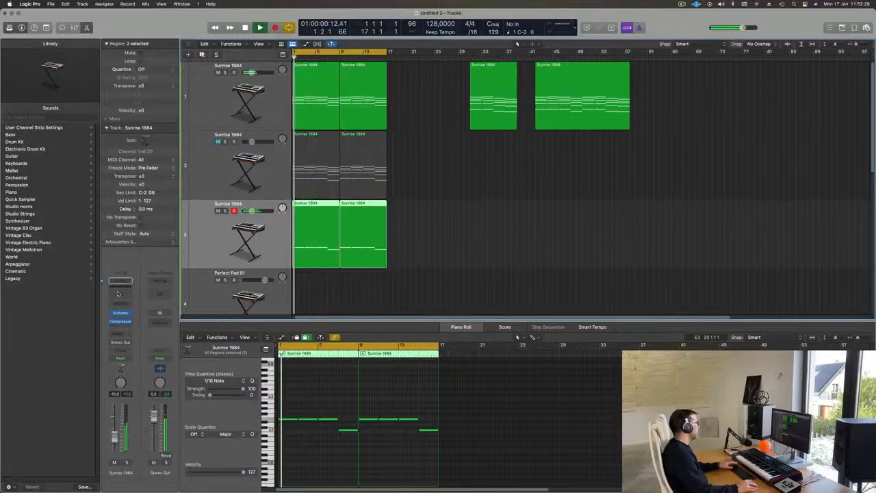
- Add a Channel EQ to the third Sunrise 1984 track, cut the low shelf by 4.8 dB at 46.2 Hz and replay the loop
left_click(119, 282)
left_click_drag(524, 109, 405, 97)
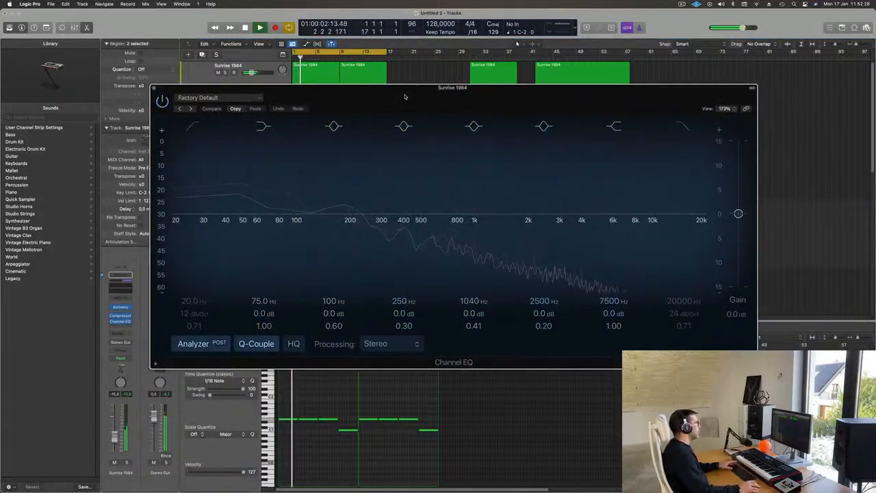
left_click_drag(274, 213, 236, 225)
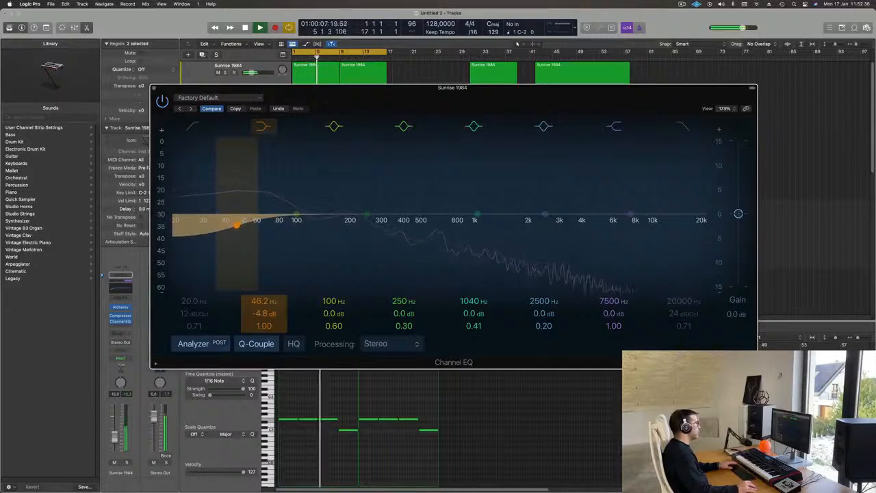
left_click_drag(458, 91, 599, 64)
key("Return")
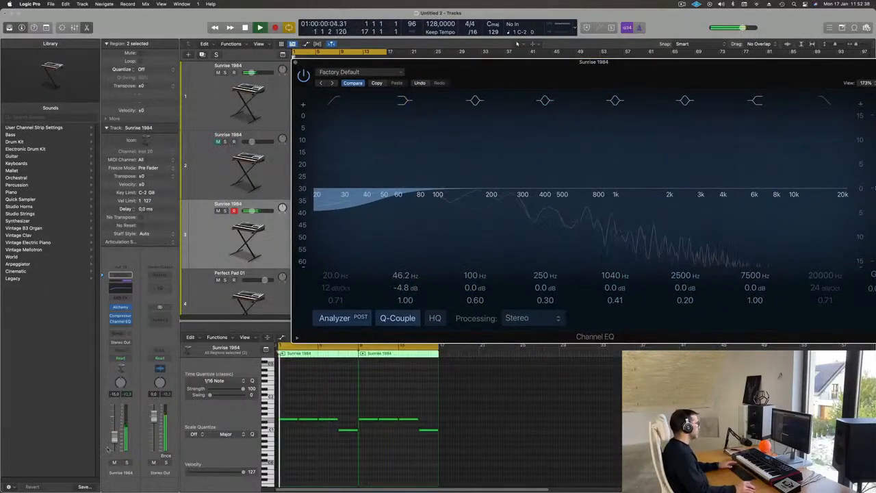
- Raise the third Sunrise 1984 track's volume to about -11 dB and close the Alchemy and Channel EQ windows
left_click_drag(115, 437, 115, 434)
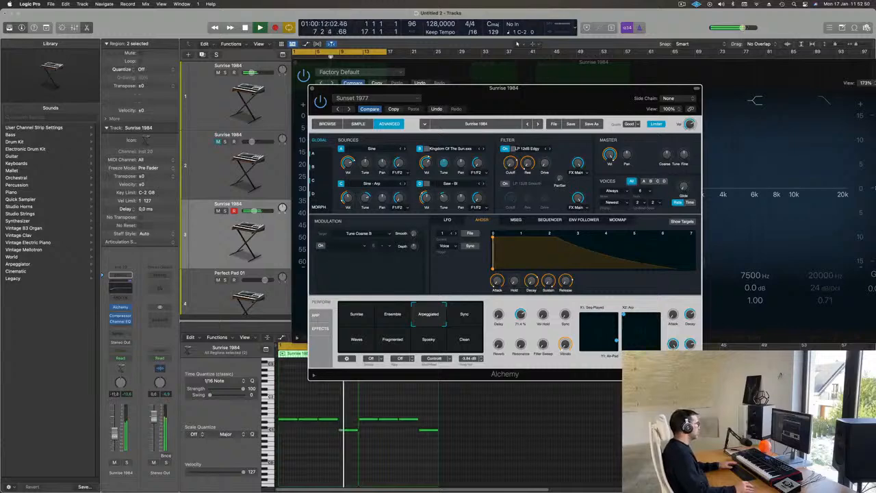
left_click_drag(255, 211, 253, 211)
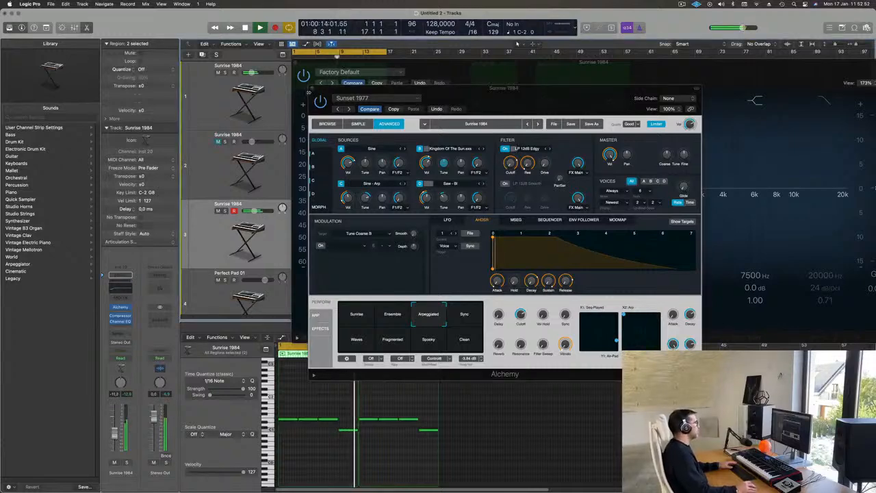
left_click(312, 89)
left_click(296, 63)
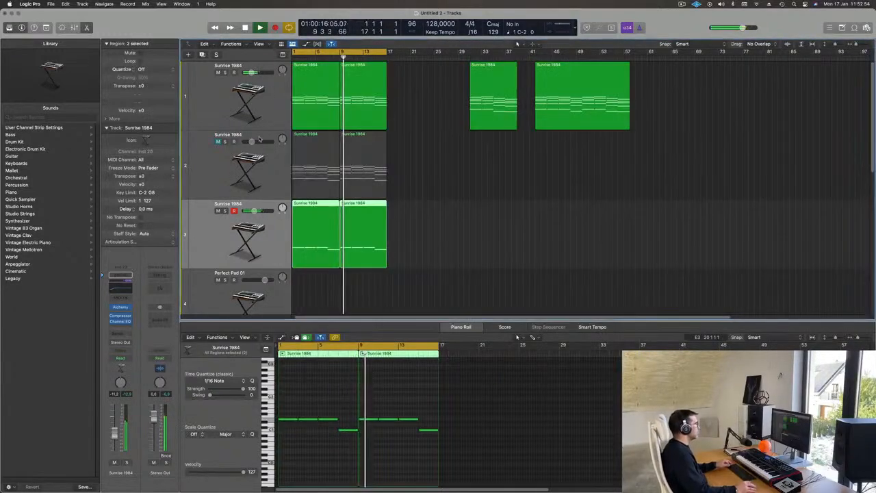
- Select the second Sunrise 1984 track and reduce the track heights to fit more tracks in the arrangement view
key("super+Left")
key("super+Right")
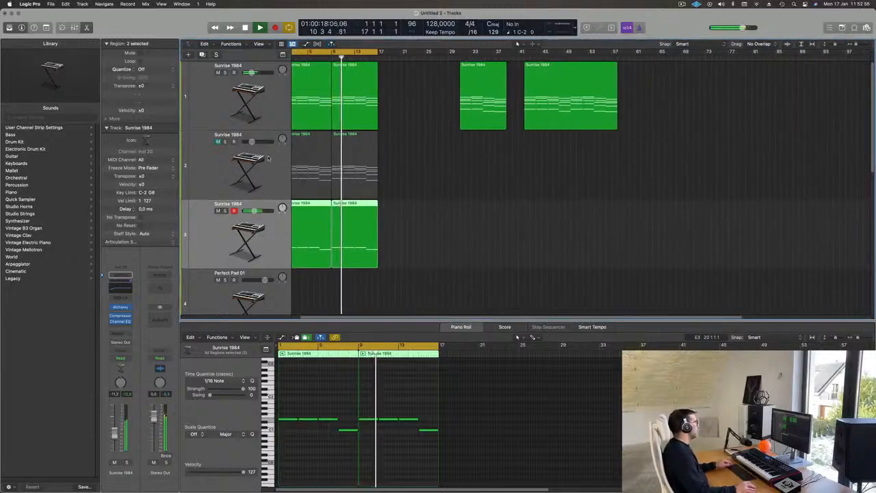
left_click(201, 171)
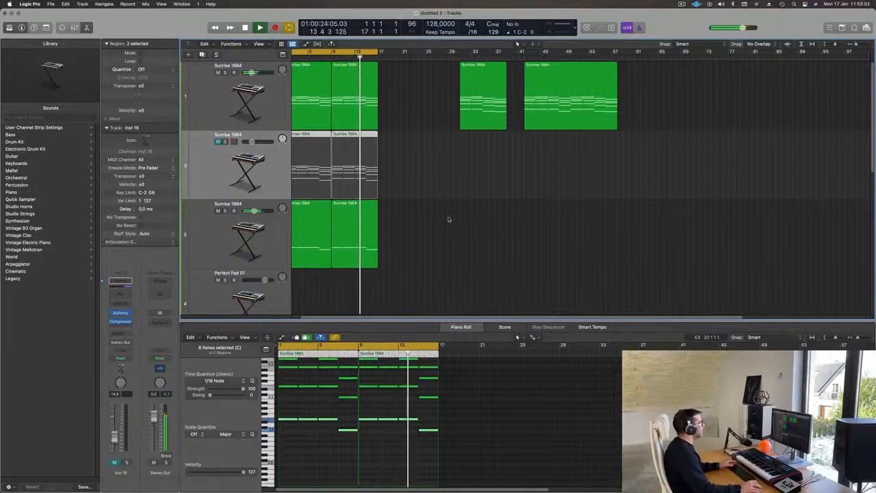
scroll(446, 221, "down", 2)
scroll(446, 220, "down", 4)
scroll(446, 220, "down", 4)
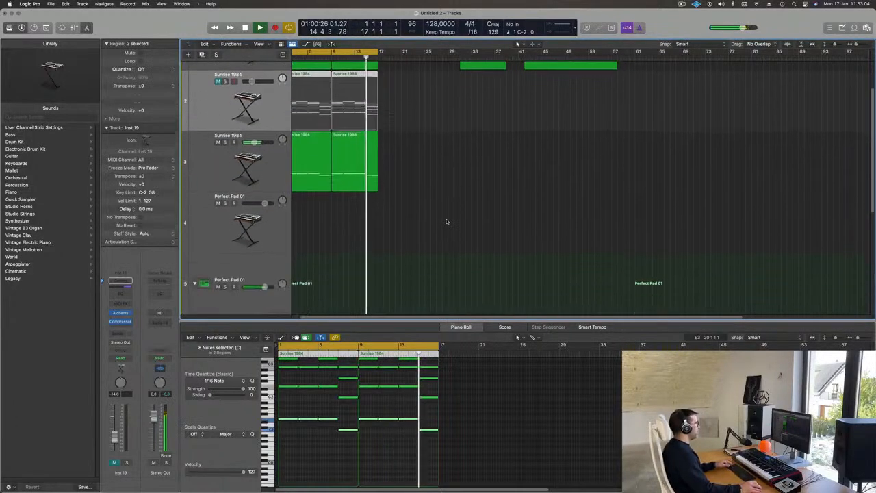
scroll(446, 220, "up", 3)
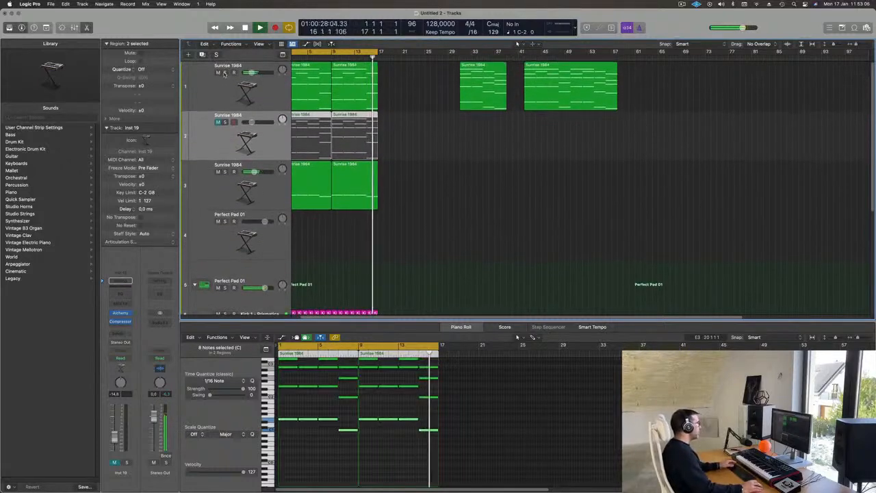
- Briefly solo the first Sunrise 1984 track and review its Alchemy settings during playback
left_click(226, 72)
left_click(226, 72)
left_click(209, 86)
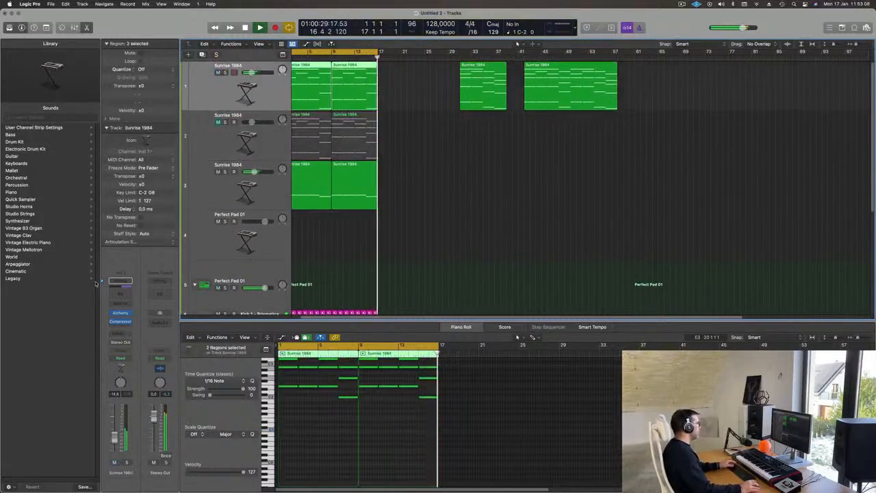
left_click(121, 314)
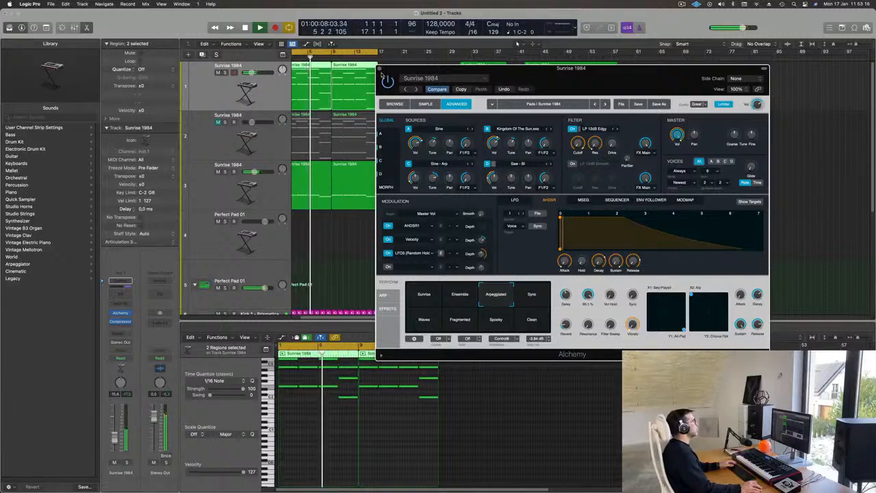
key("super+w")
scroll(398, 133, "down", 3)
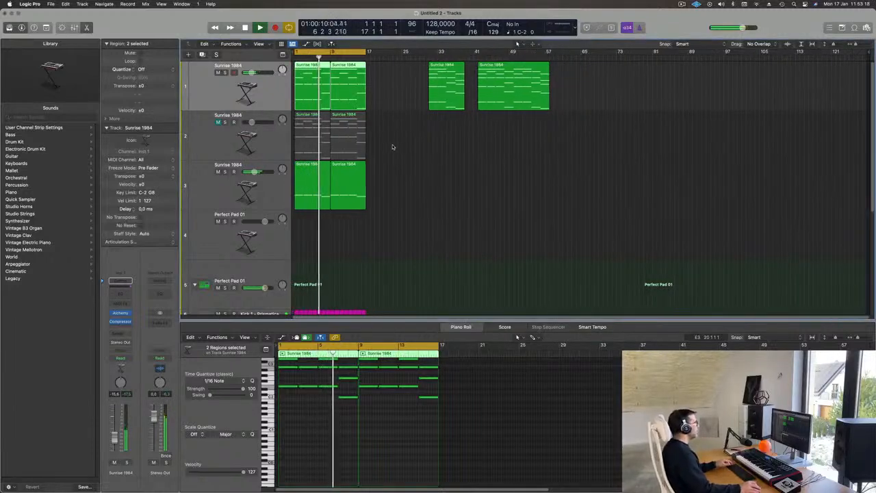
- Select the Perfect Pad 01 instrument track above the drums, lower its volume and add a send to Bus 5
left_click(219, 240)
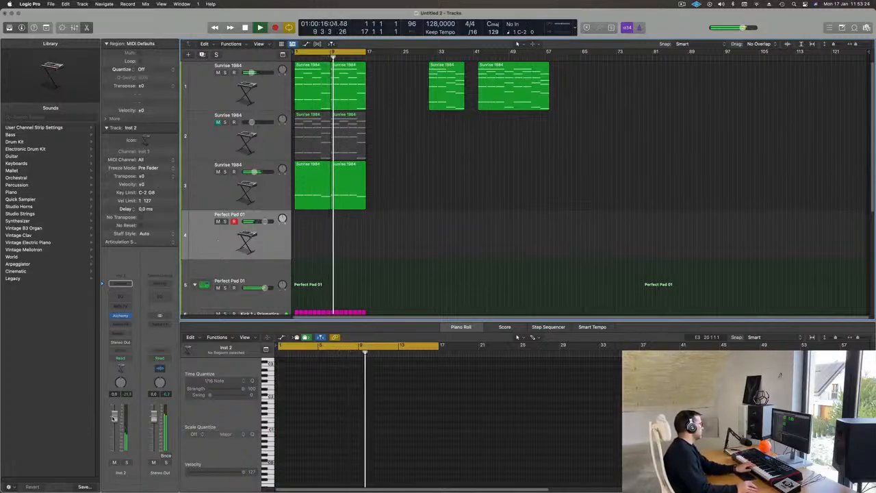
left_click(120, 334)
mouse_move(121, 346)
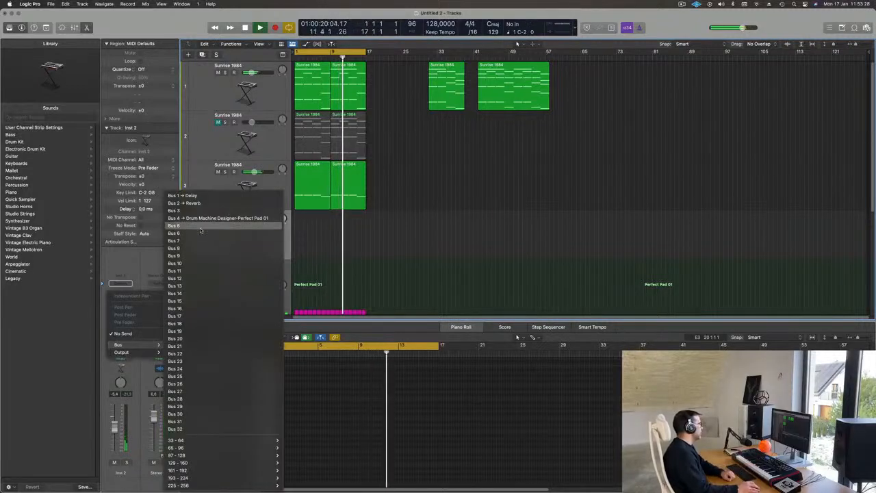
left_click(177, 225)
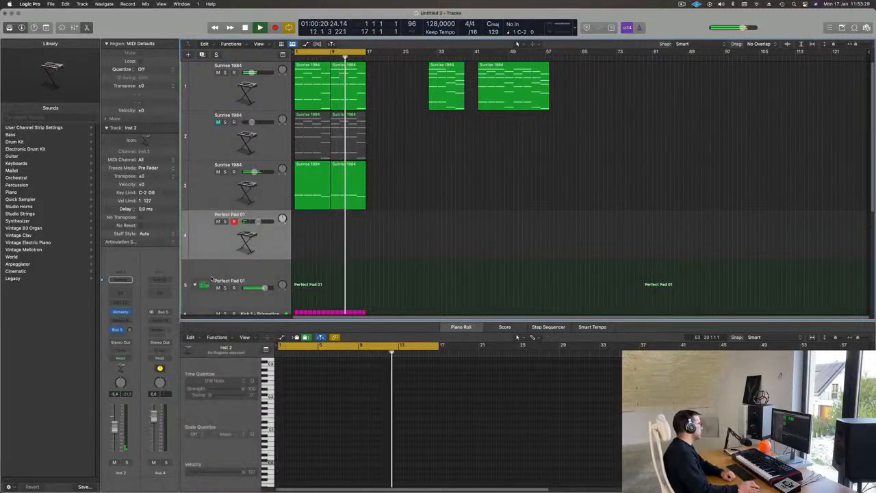
- Insert a stereo SilverVerb on the Bus 5 aux with the grandiose preset and 100% wet, and raise the pad's send level
left_click(160, 320)
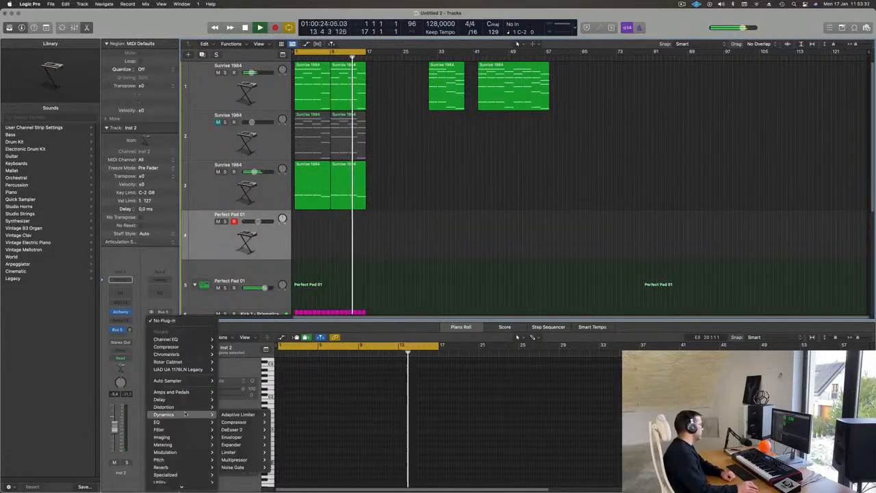
mouse_move(189, 467)
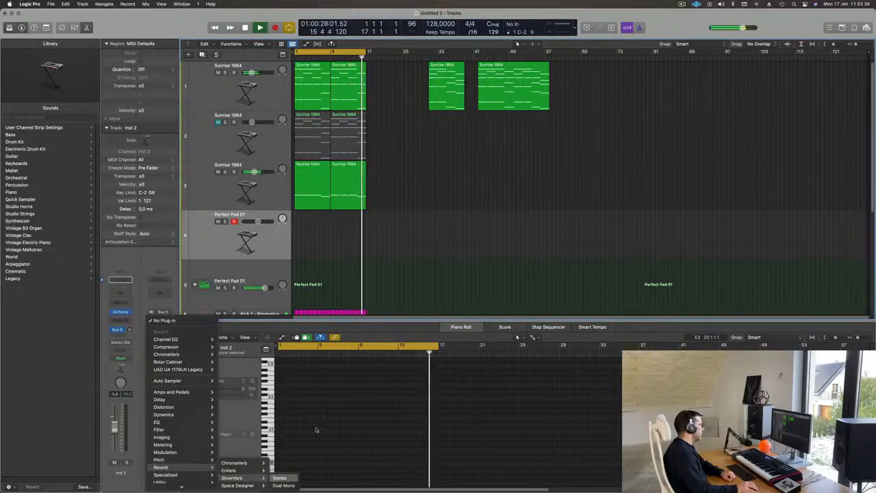
left_click(251, 478)
left_click(345, 107)
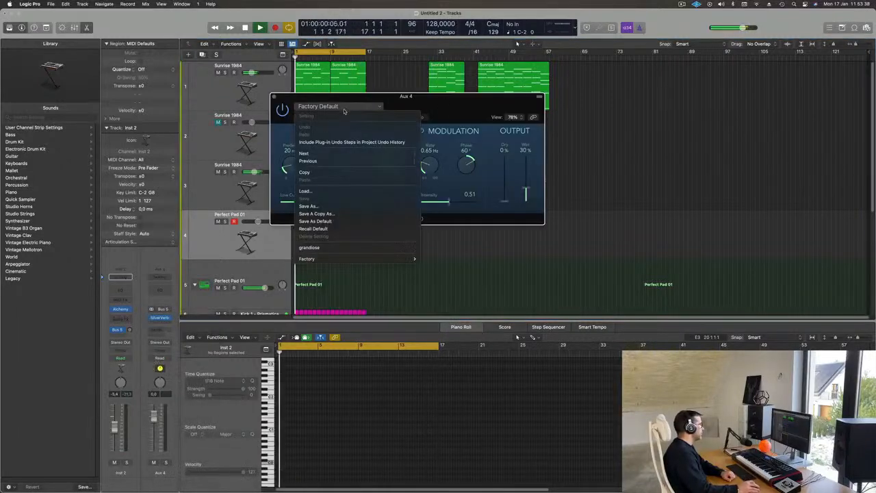
left_click(346, 247)
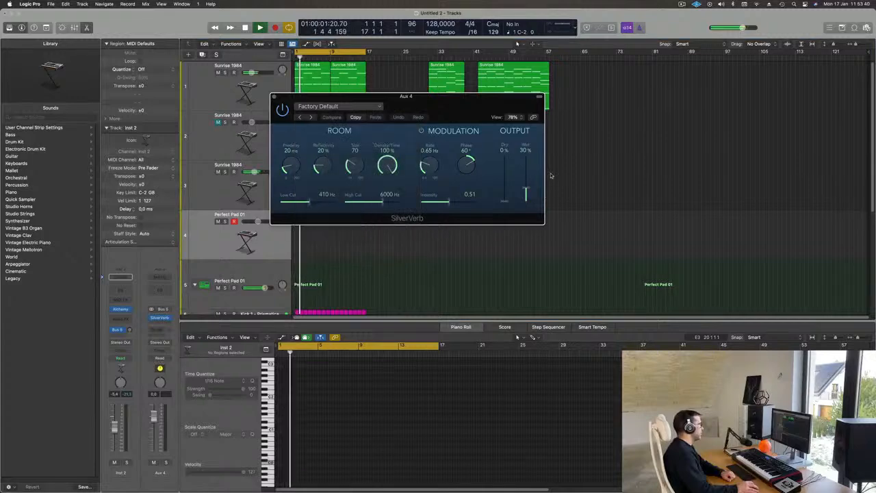
left_click_drag(527, 161, 528, 139)
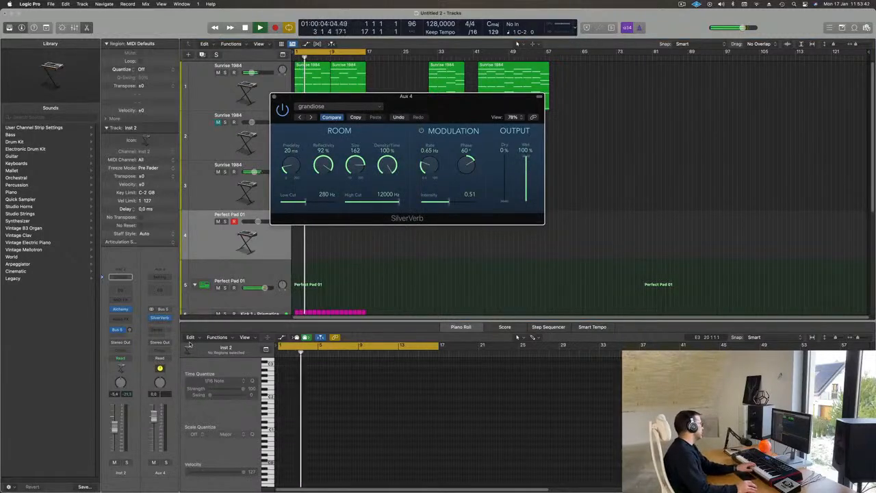
left_click(135, 303)
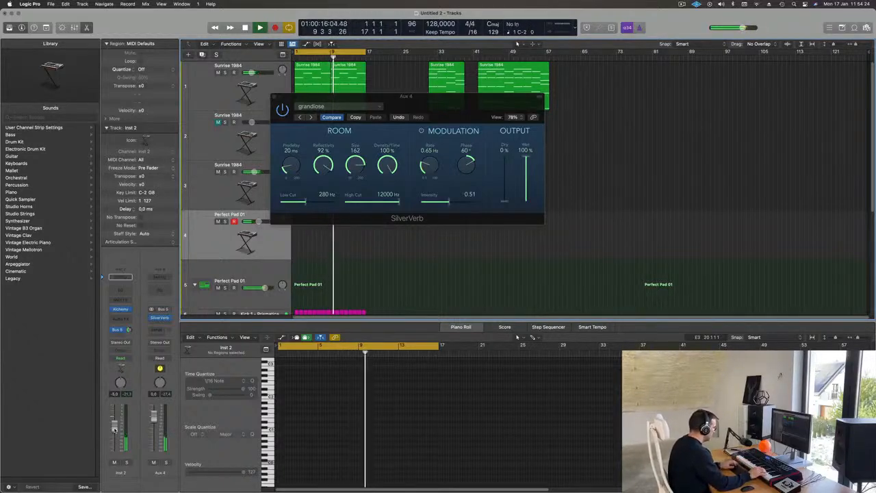
- Record a short keyboard melody on the Perfect Pad 01 track during the loop and move the SilverVerb window aside
key("r")
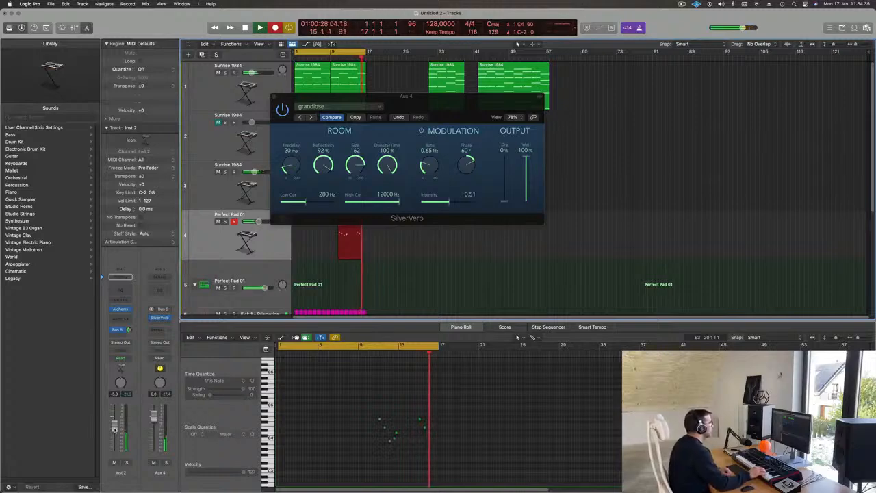
key("space")
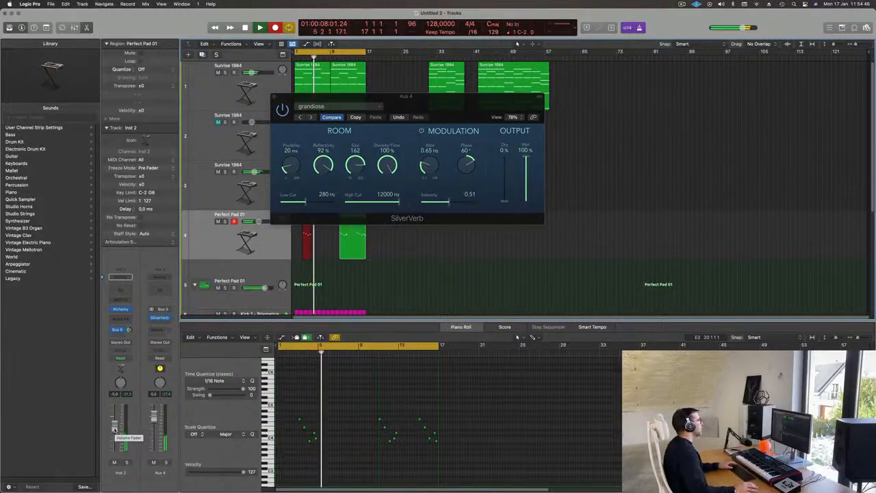
key("space")
left_click_drag(471, 97, 875, 94)
key("space")
- Play back the longer recorded Perfect Pad 01 region and examine its notes in the Piano Roll
left_click(355, 58)
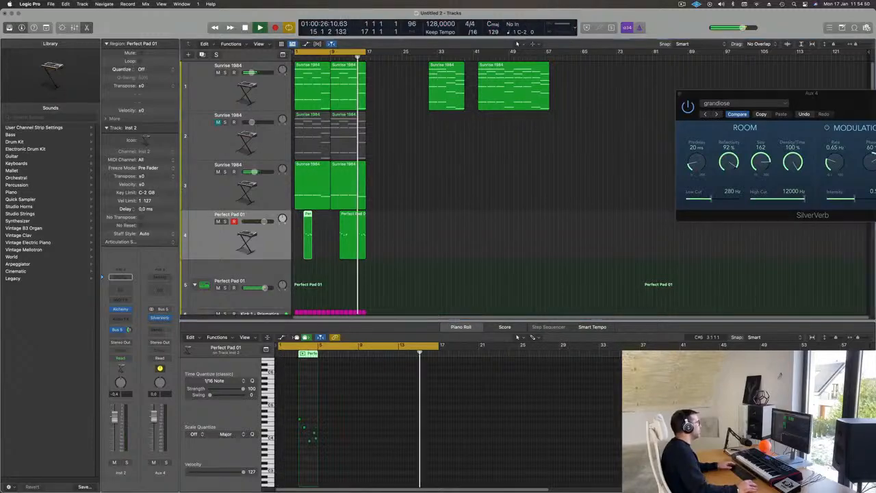
left_click(360, 233)
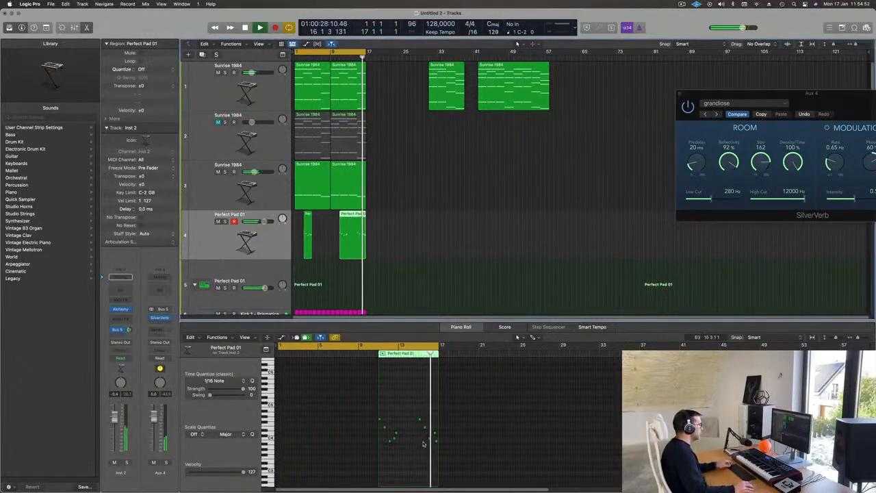
scroll(423, 443, "up", 5)
left_click(559, 450)
key("space")
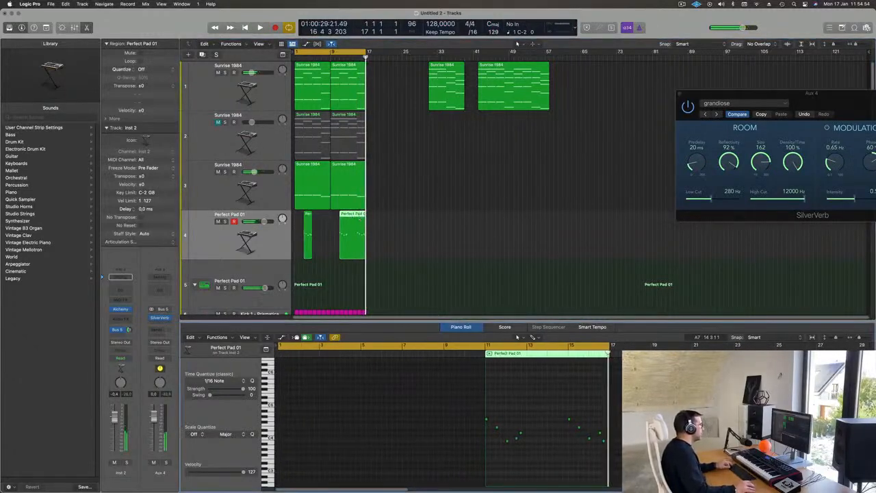
- Split the longer Perfect Pad 01 region at bar 15, move its last two-bar part to bar 1 and delete the other recordings
double_click(355, 232, "super")
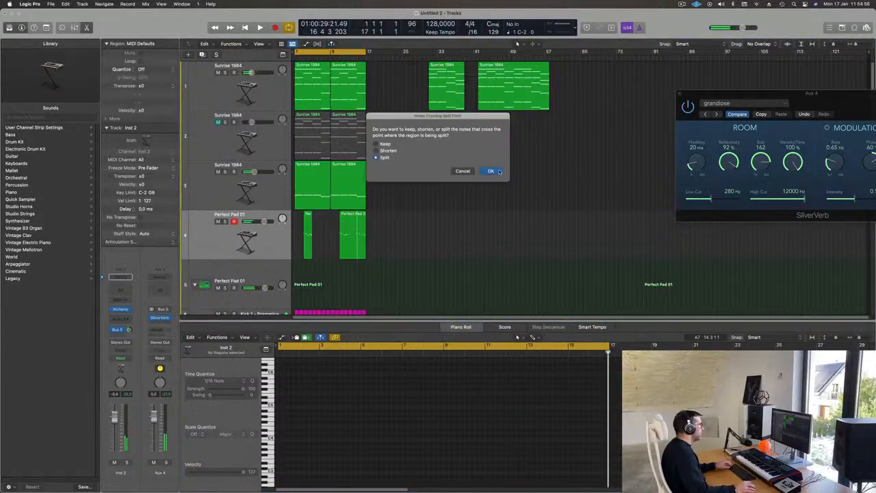
key("Return")
mouse_move(300, 233)
left_mouse_down()
mouse_move(348, 229)
mouse_move(361, 220)
mouse_move(299, 218)
left_mouse_up()
key("Delete")
left_click(373, 446)
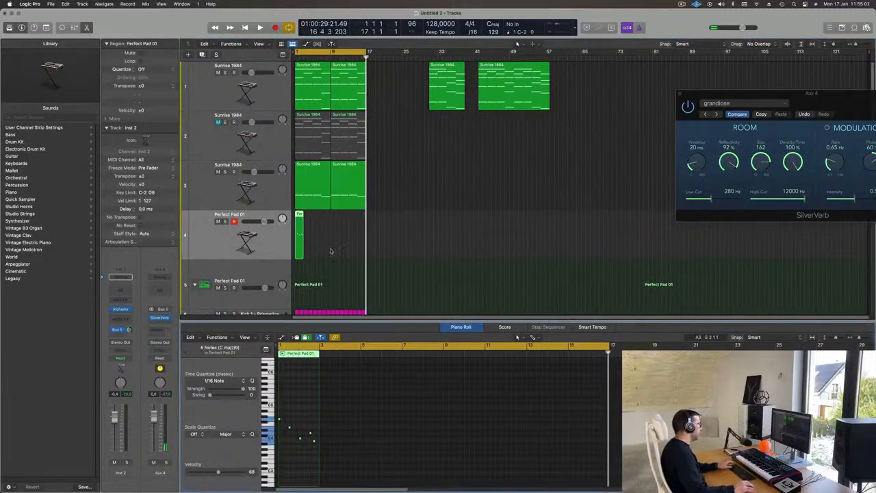
- Play the trimmed two-bar Perfect Pad 01 phrase with the other tracks from the start of the loop
scroll(334, 258, "up", 10)
key("space")
scroll(397, 274, "down", 1)
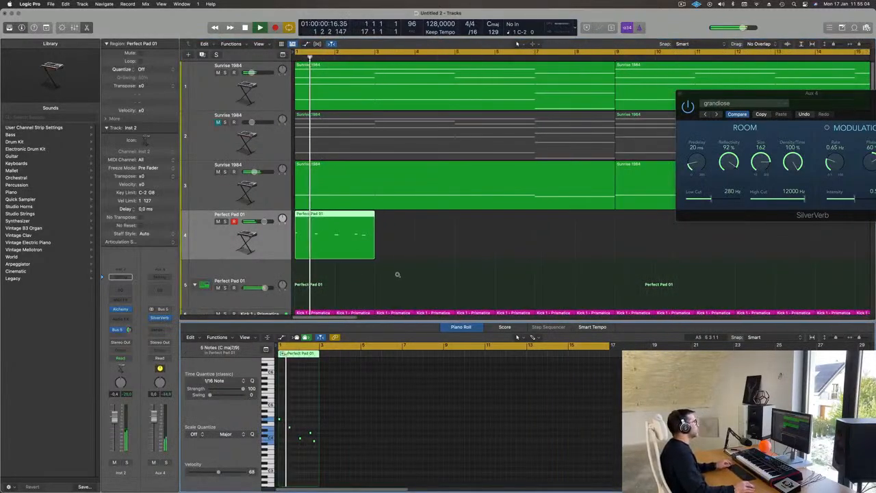
scroll(397, 275, "down", 10)
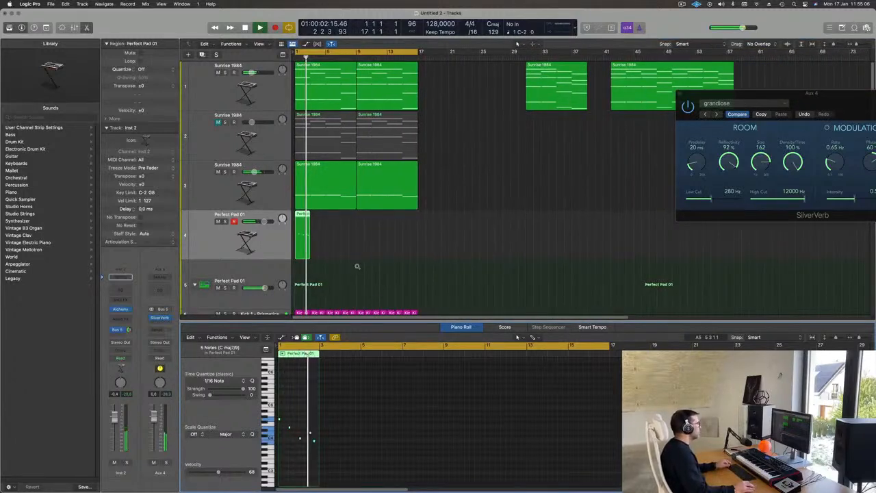
- Select the phrase's last note in a close view of the Piano Roll and replay the loop from bar 1
scroll(356, 266, "up", 8)
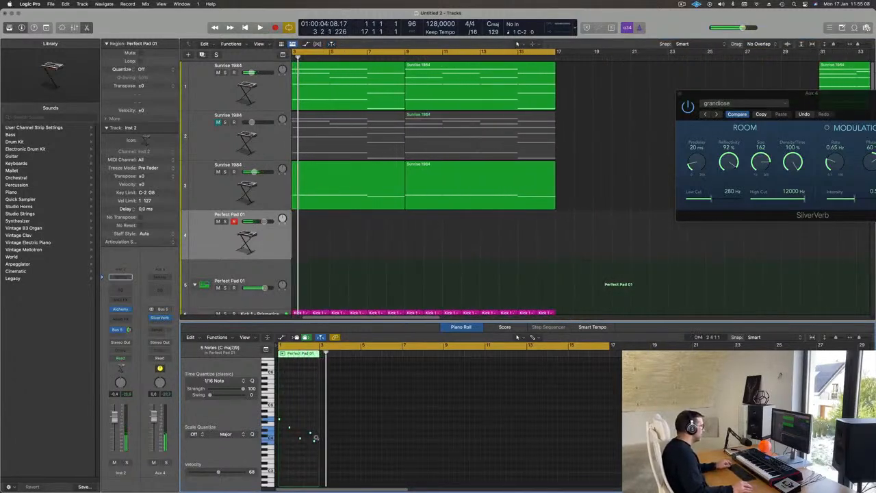
scroll(316, 437, "up", 10)
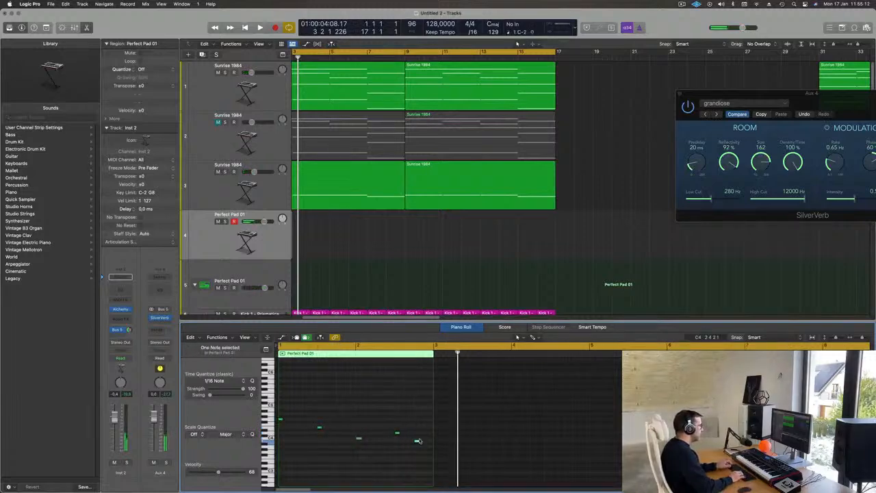
key("Return")
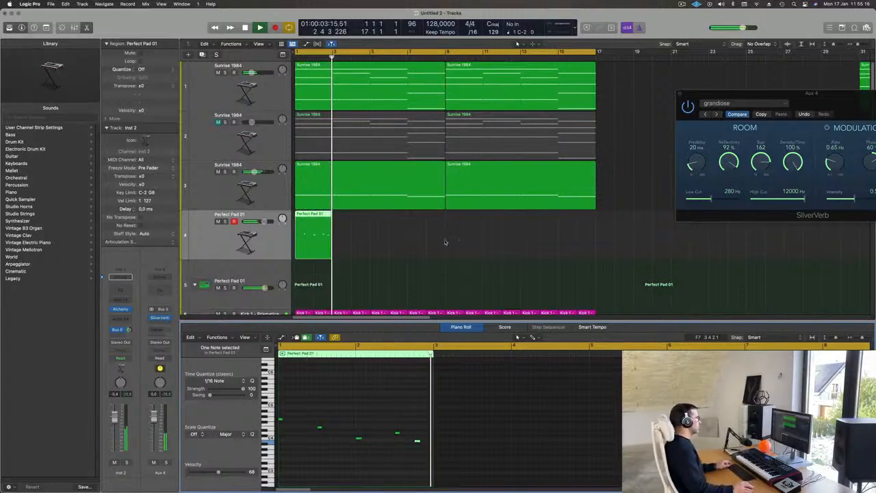
scroll(395, 240, "down", 8)
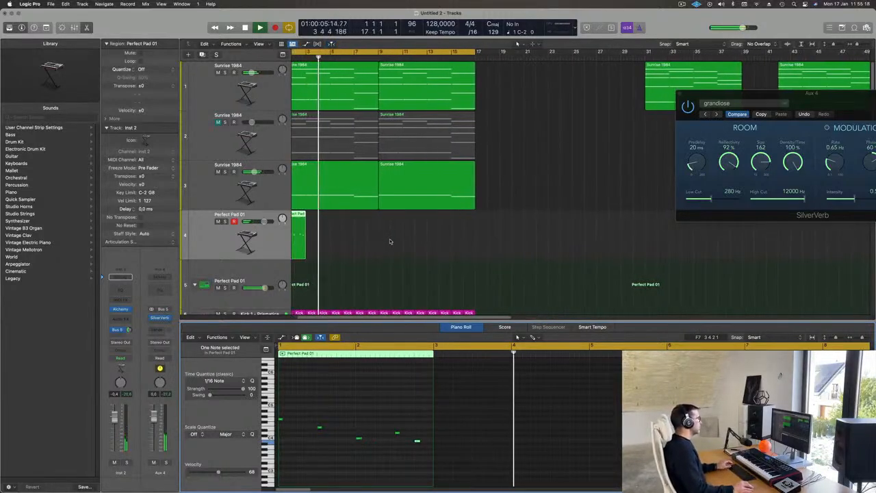
- Copy the two-bar Perfect Pad 01 phrase to bar 5, and copy both phrases to bars 9 and 13
key("Return")
left_click_drag(314, 215, 362, 216)
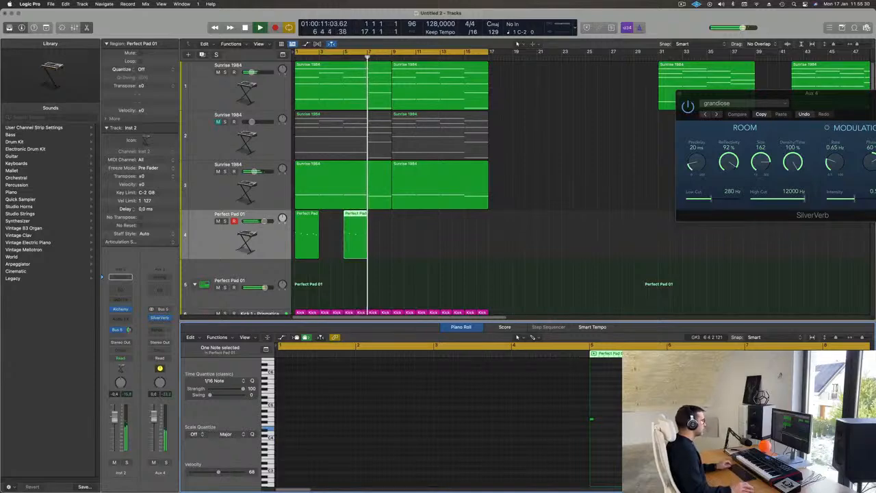
left_click_drag(443, 238, 399, 221)
scroll(381, 231, "down", 2)
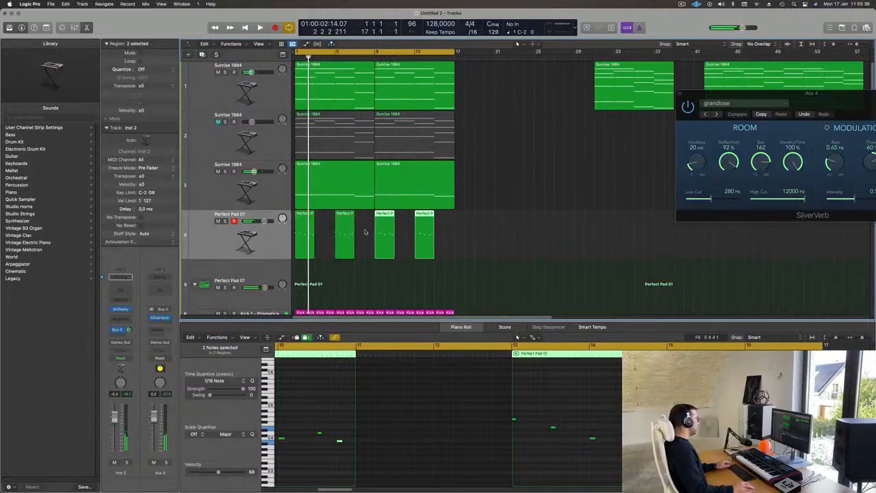
- Replay the loop from bar 1 and lower the Perfect Pad 01 melody track's volume to about -2.6 dB
left_click(222, 243)
key("space")
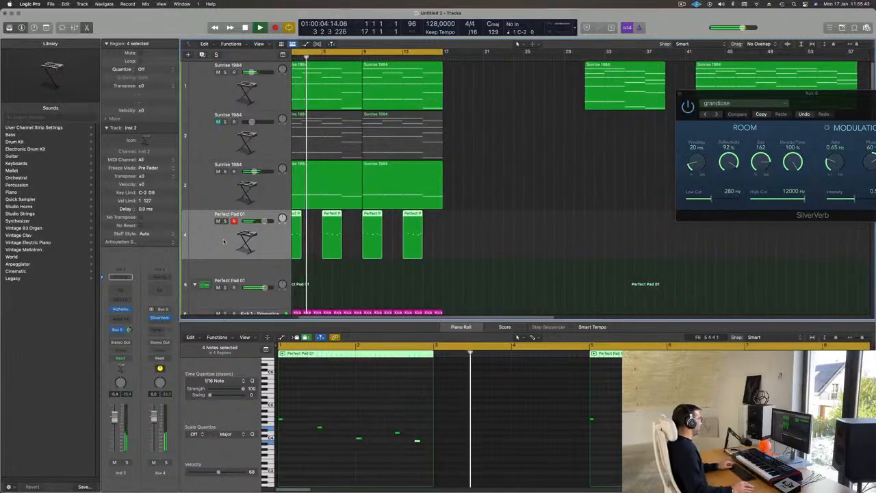
scroll(224, 241, "down", 2)
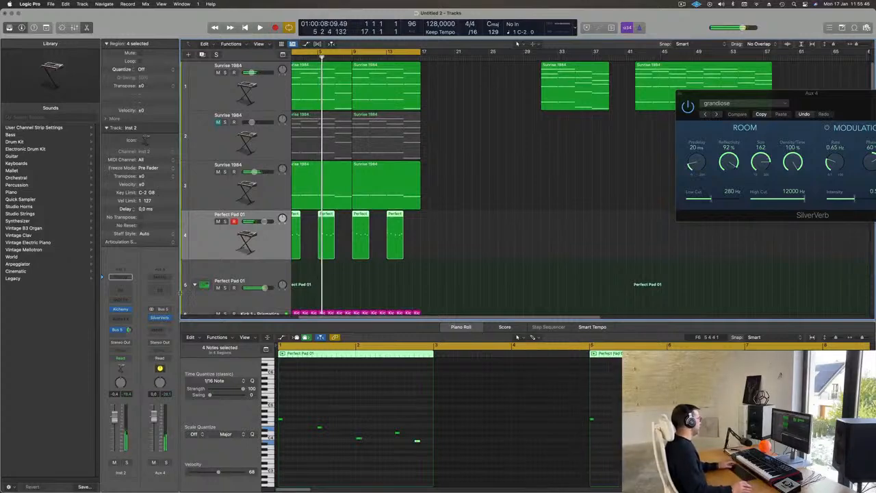
key("Return")
key("space")
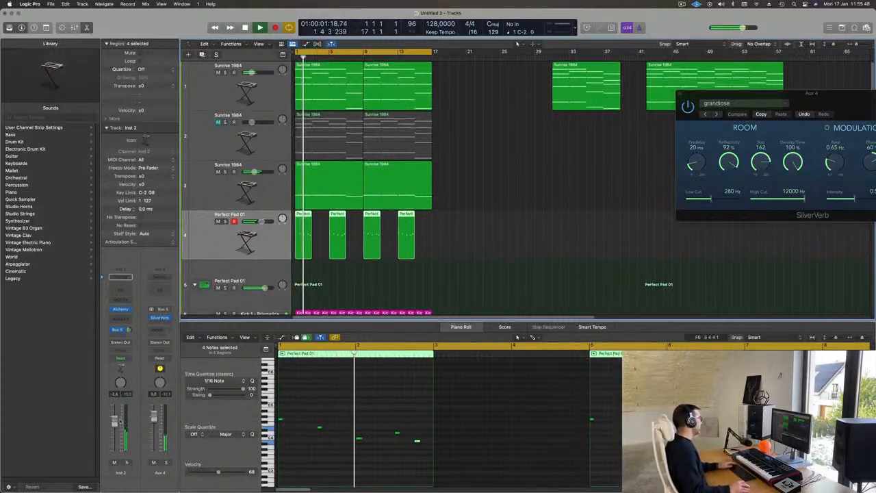
- Open the melody track's Alchemy synth and audition the Lush and Rich variations of Perfect Pad 01
left_click(121, 310)
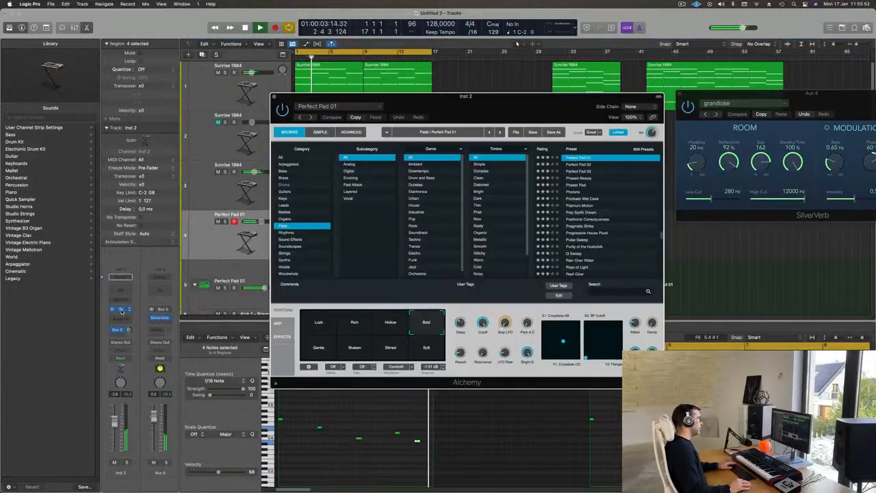
scroll(424, 263, "down", 1)
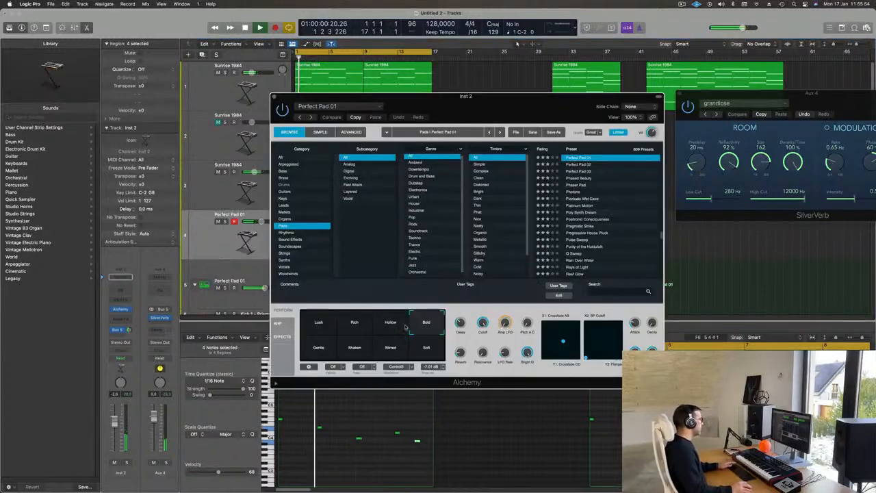
left_click(334, 352)
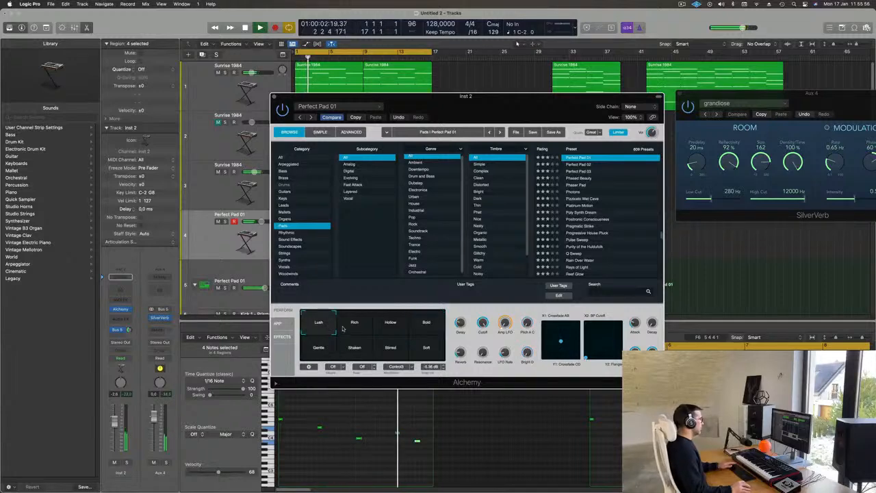
left_click(354, 326)
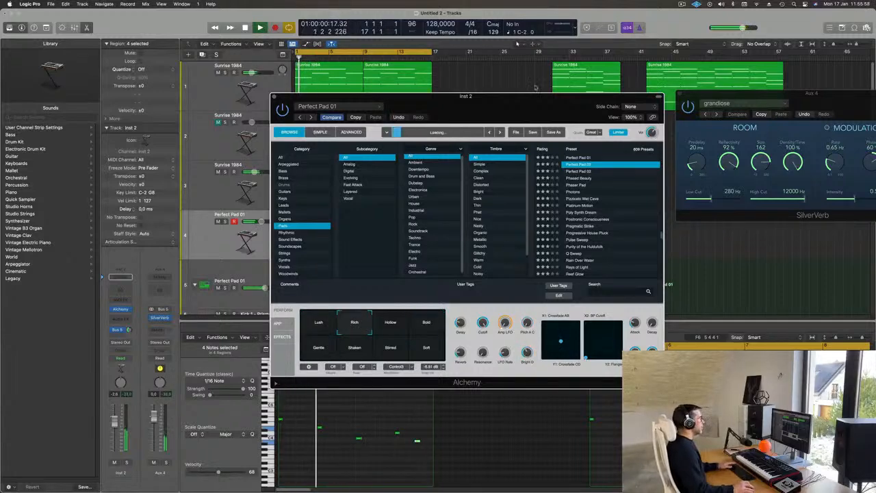
- Load the Perfect Pad 02 preset in Alchemy and audition its Flanger, Tubular, Tremolo, Warm and Dark variations during playback
left_click(573, 165)
left_click_drag(548, 109, 684, 74)
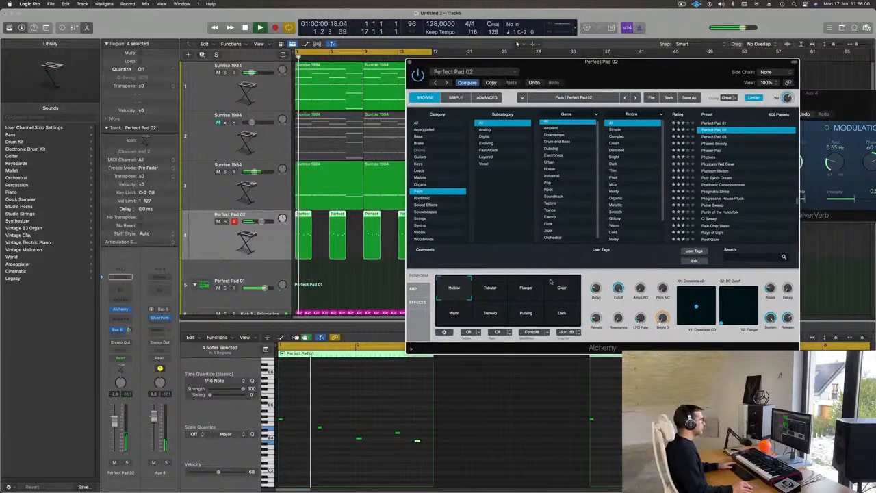
left_click(558, 292)
left_click(528, 294)
left_click(498, 295)
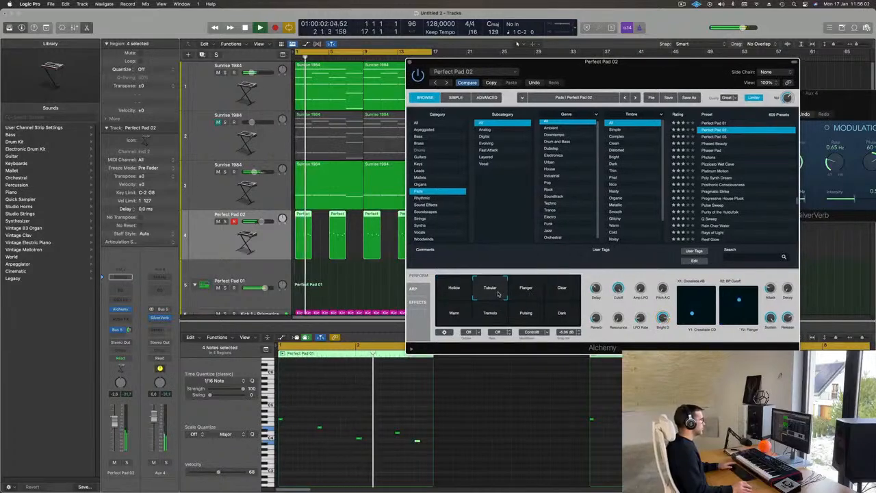
left_click(499, 311)
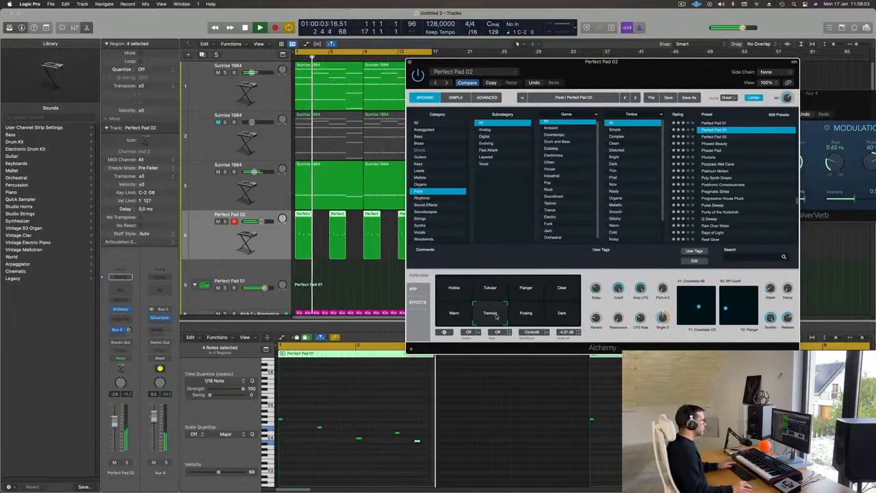
left_click(453, 313)
left_click(560, 314)
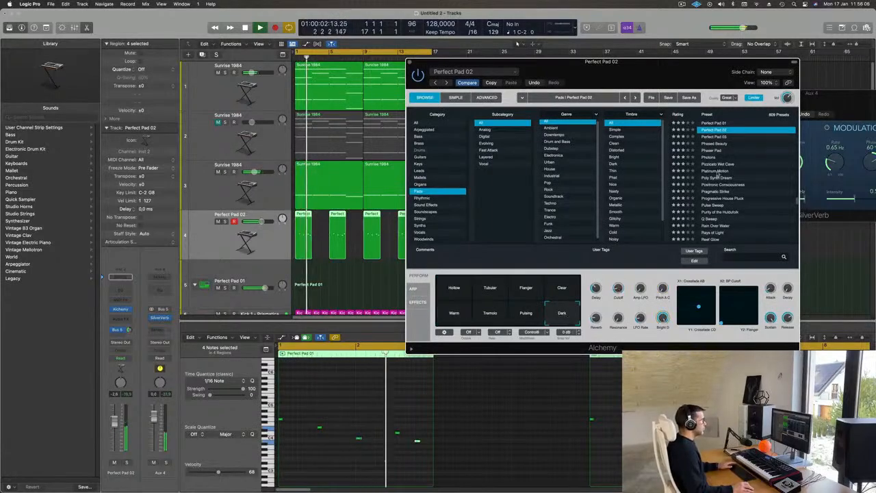
- Load the Perfect Pad 03 preset on the melody track, listen to it from bar 1 and close Alchemy
left_click(714, 137)
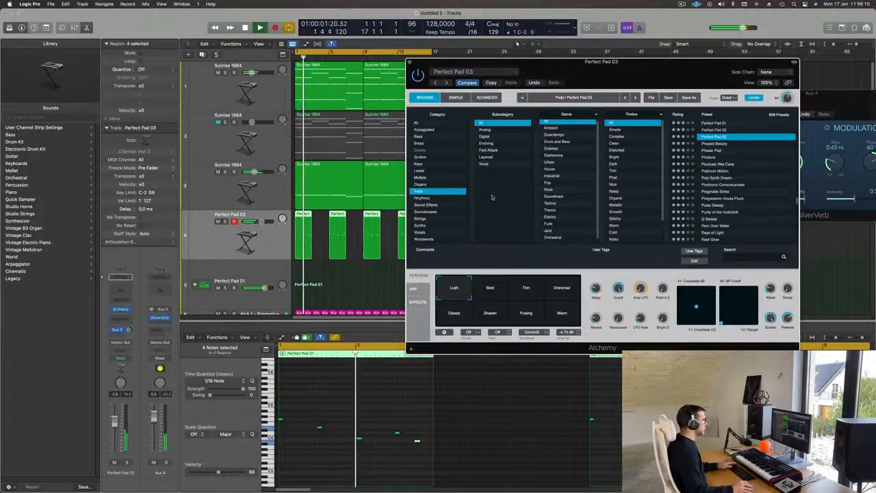
left_click_drag(654, 60, 730, 43)
left_click(225, 231)
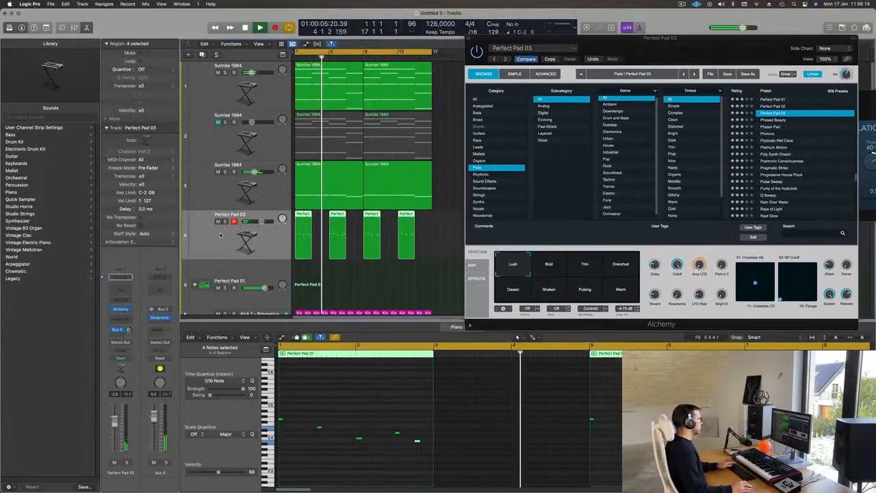
key("Return")
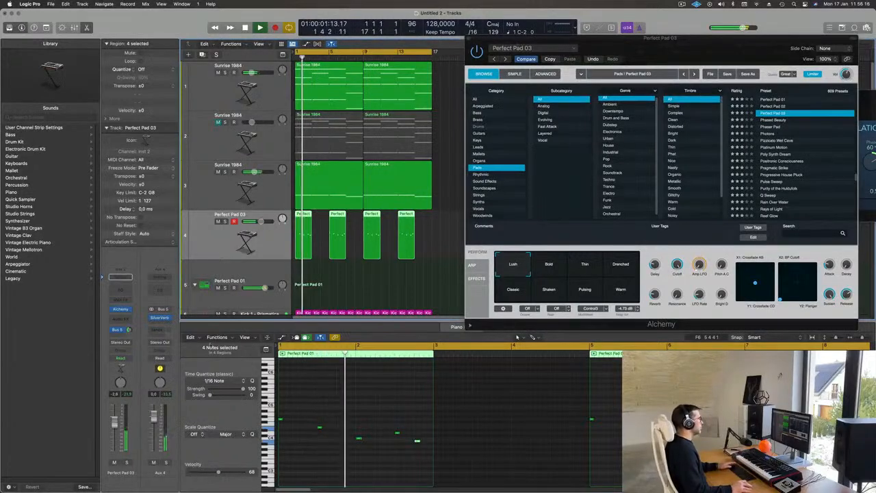
left_click_drag(540, 36, 474, 46)
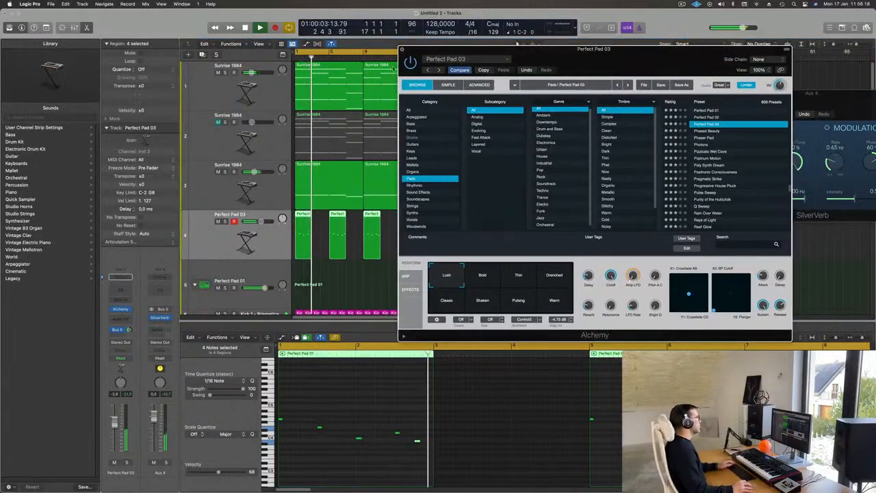
left_click(402, 49)
- Unmute the second Sunrise 1984 track and play it with the rest of the loop
scroll(464, 256, "down", 5)
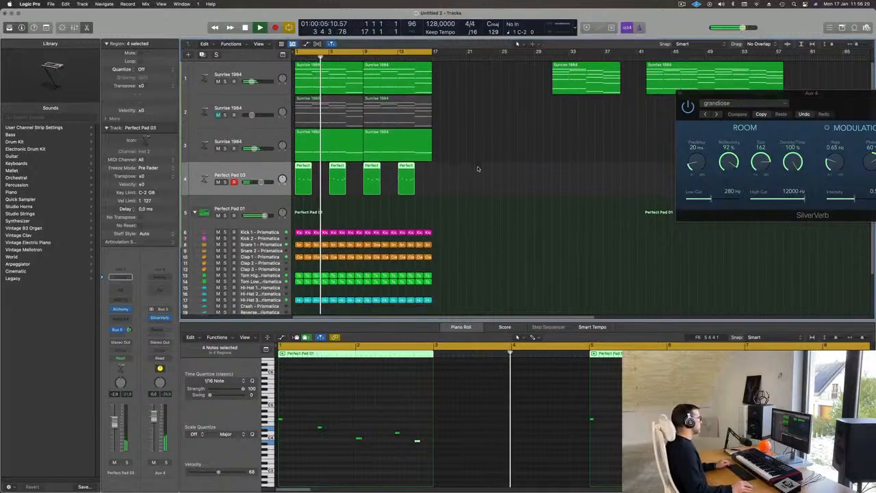
scroll(499, 155, "up", 2)
scroll(499, 156, "down", 3)
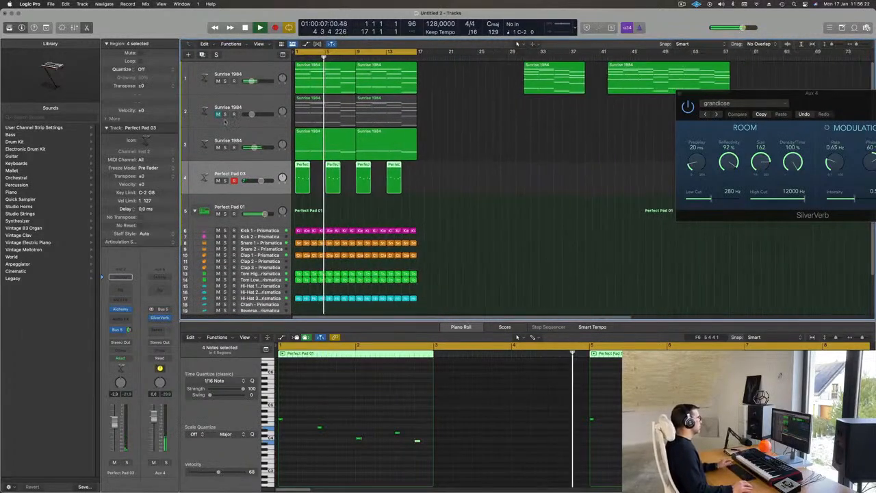
left_click(264, 102)
left_click(217, 114)
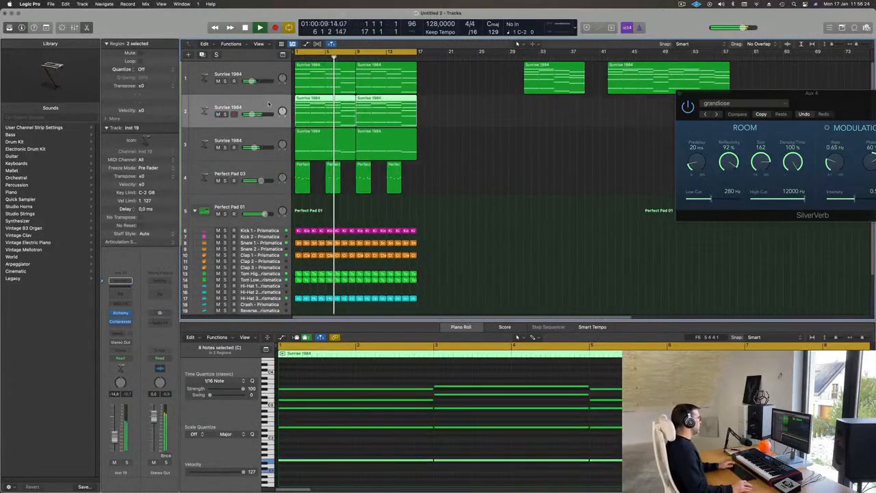
key("space")
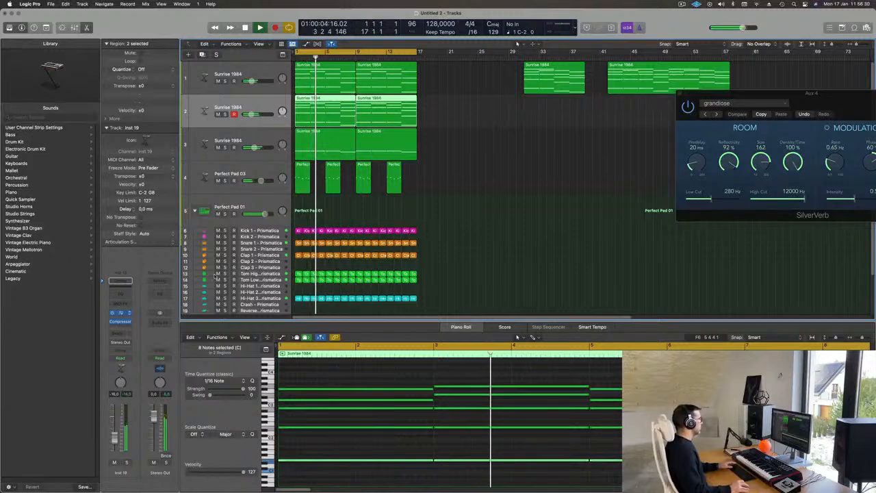
- Set Resonance to 0% in the second Sunrise 1984 track's Alchemy synth, checking the track in solo and with the mix
left_click(120, 314)
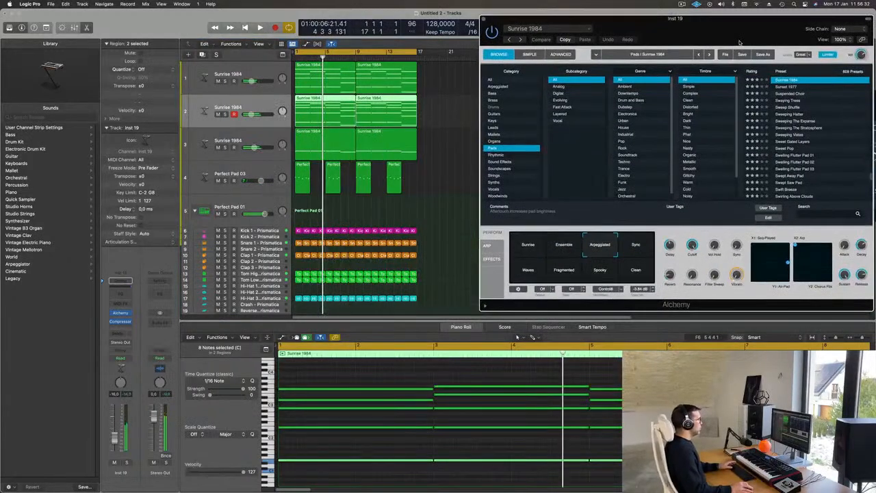
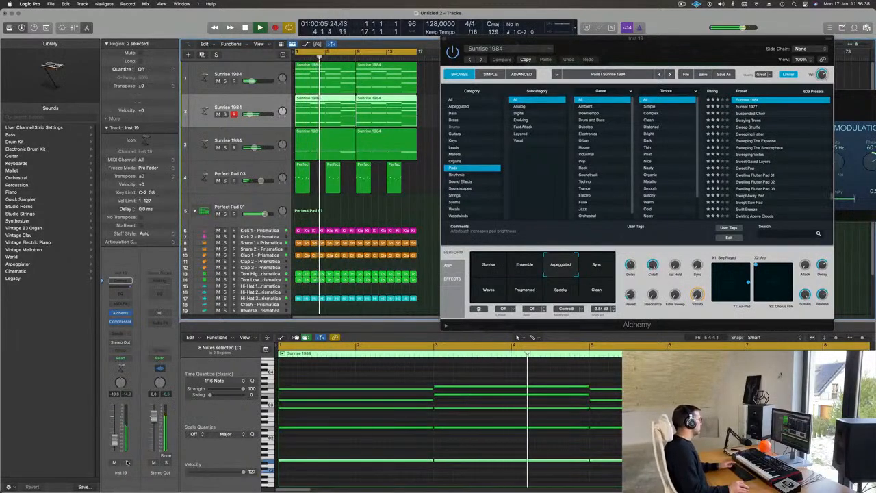
left_click(126, 463)
left_click(126, 463)
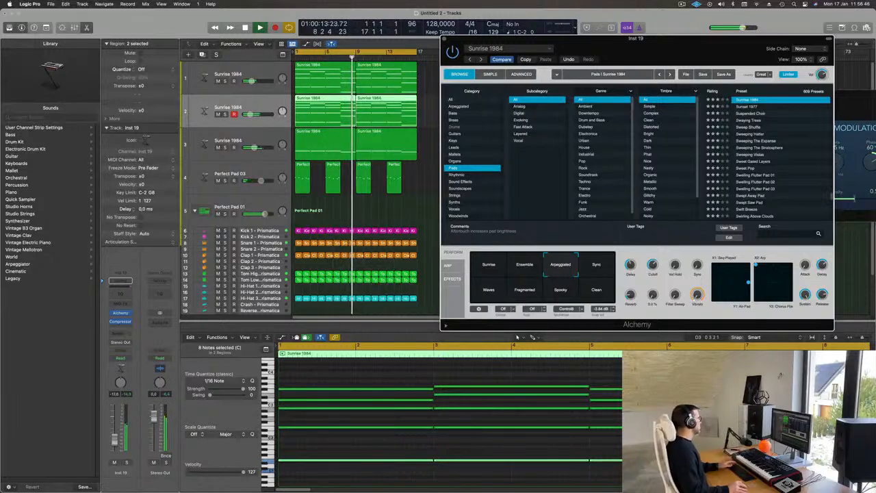
left_click_drag(593, 51, 458, 61)
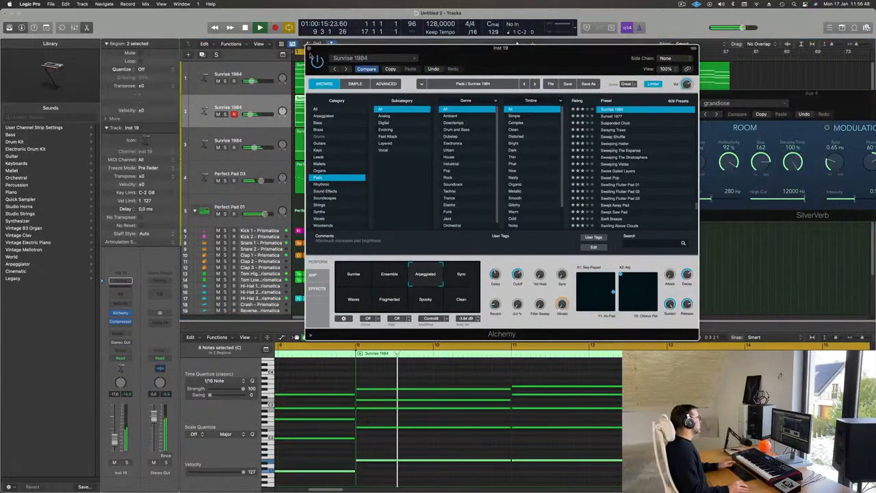
left_click(310, 49)
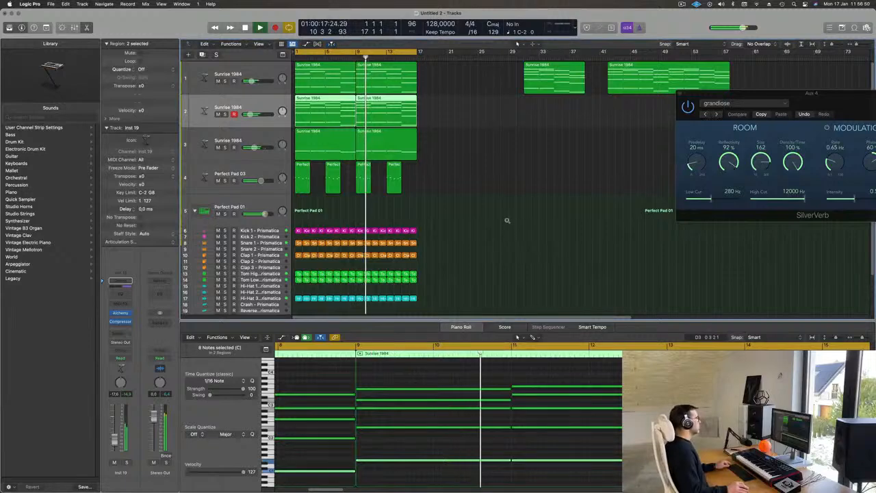
- Move the two spare Sunrise 1984 regions from bars 31 and 41 further along the timeline, starting at about bar 119
scroll(452, 213, "down", 4)
scroll(458, 185, "up", 1)
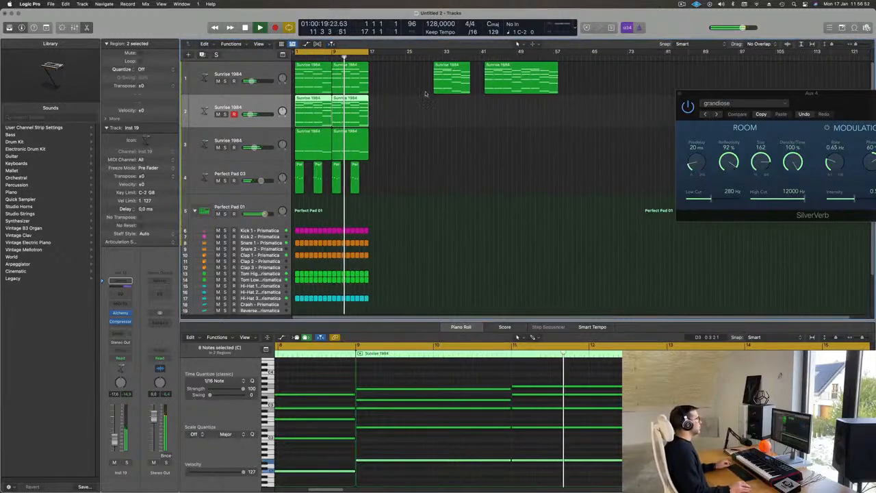
left_click_drag(419, 84, 531, 92)
left_click_drag(444, 73, 633, 73)
- Repeat all track regions of the 16-bar loop three times to fill 64 bars, and clear the selection
key("super+r")
key("super+r")
key("super+r")
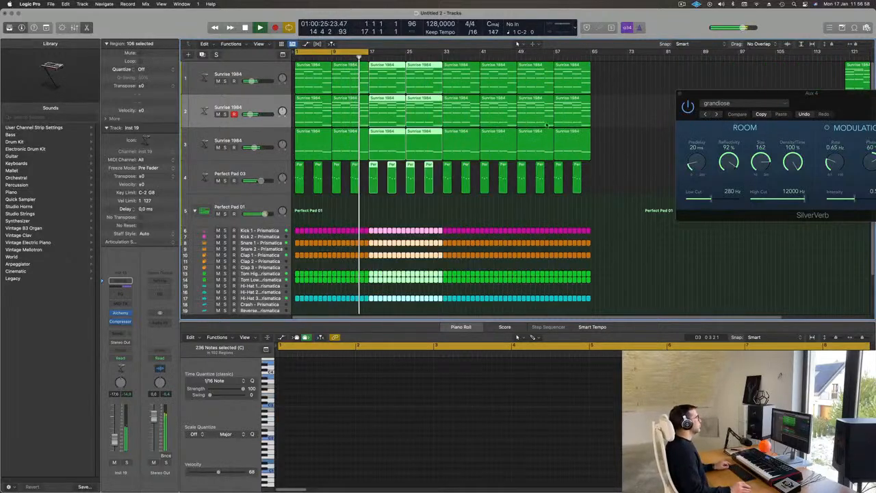
key("super+Left")
left_click(384, 209)
- Play the extended 64-bar arrangement from bar 1
key("space")
key("space")
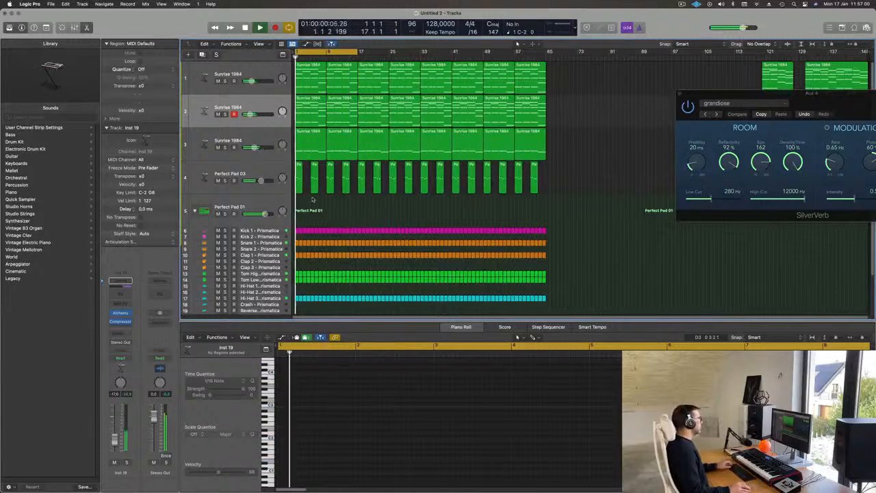
scroll(345, 204, "right", 2)
scroll(396, 206, "left", 1)
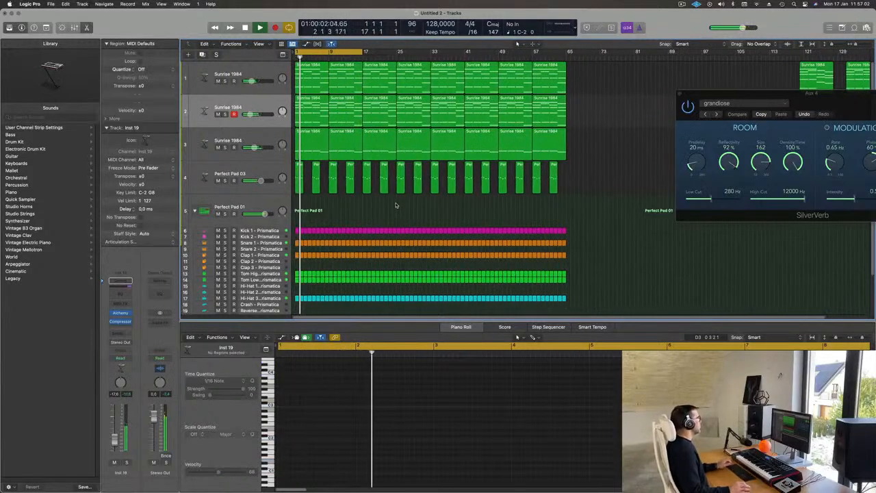
scroll(393, 204, "right", 1)
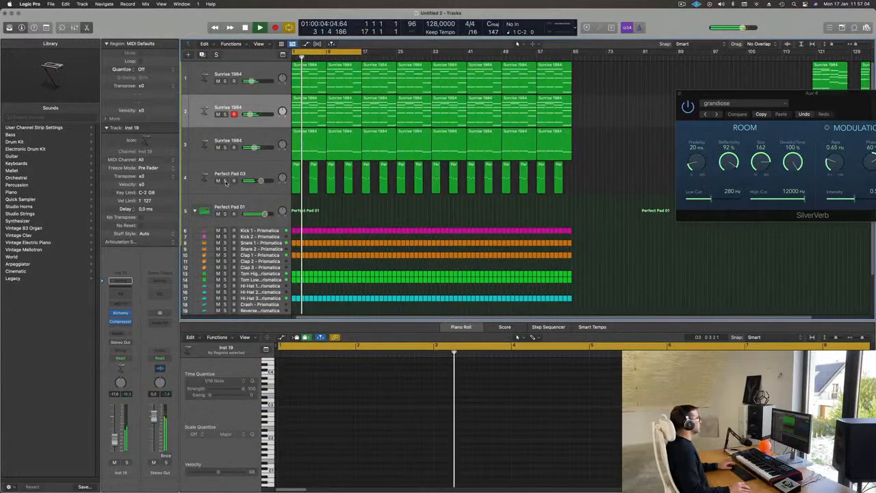
key("Return")
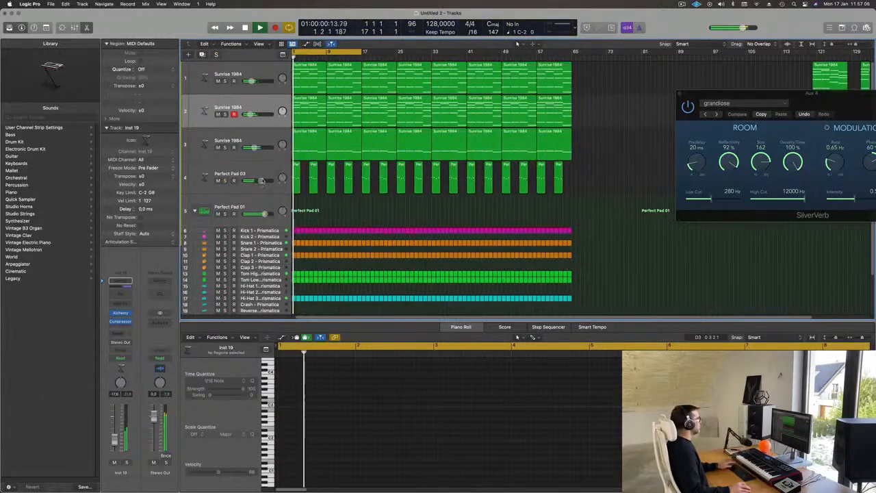
- Inspect the Perfect Pad 03 track's Alchemy synth and duplicate that track with the same instrument settings
left_click(267, 173)
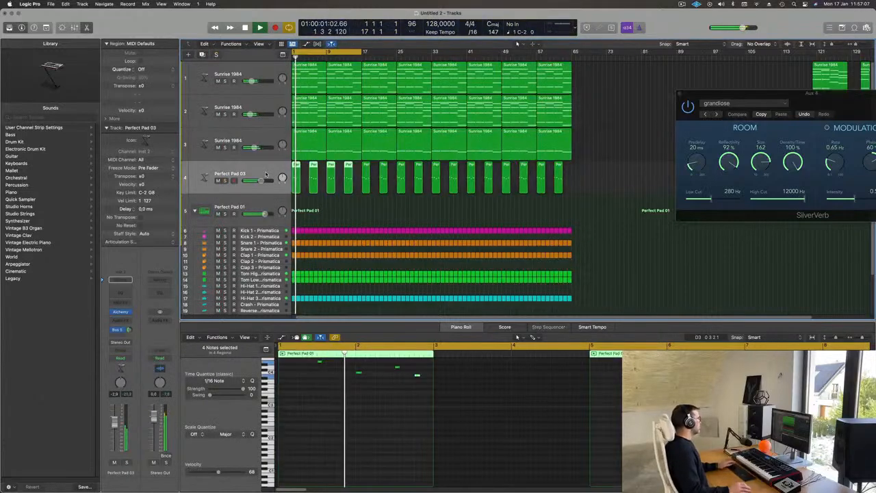
left_click(122, 312)
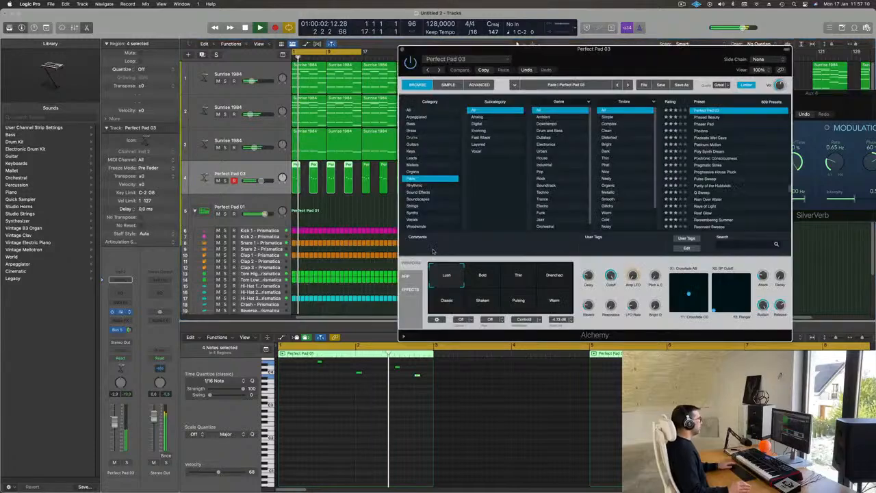
left_click_drag(647, 45, 624, 80)
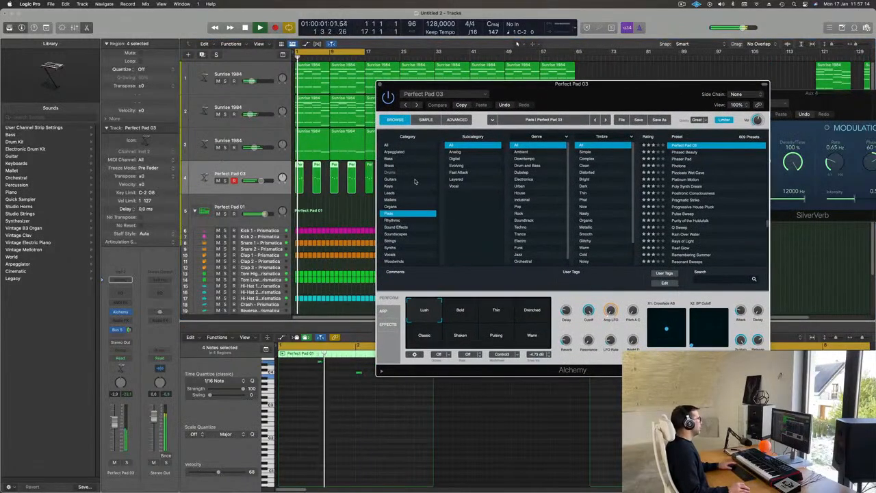
left_click(252, 172)
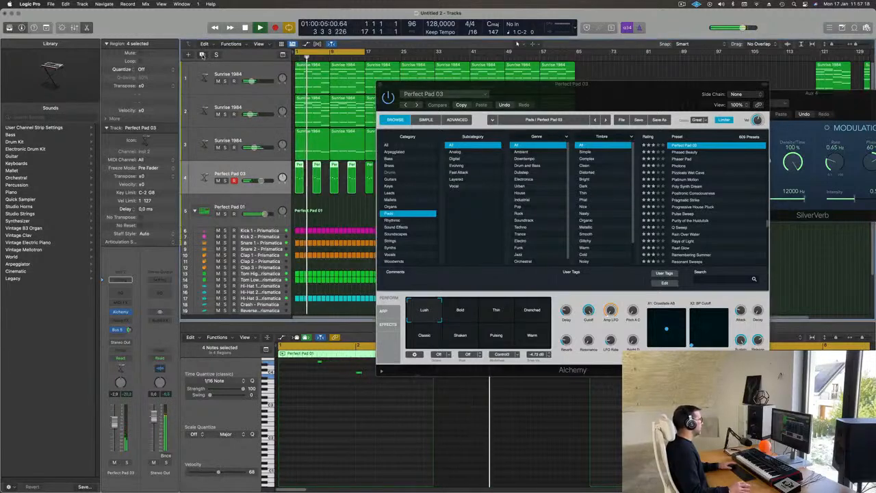
left_click(202, 55)
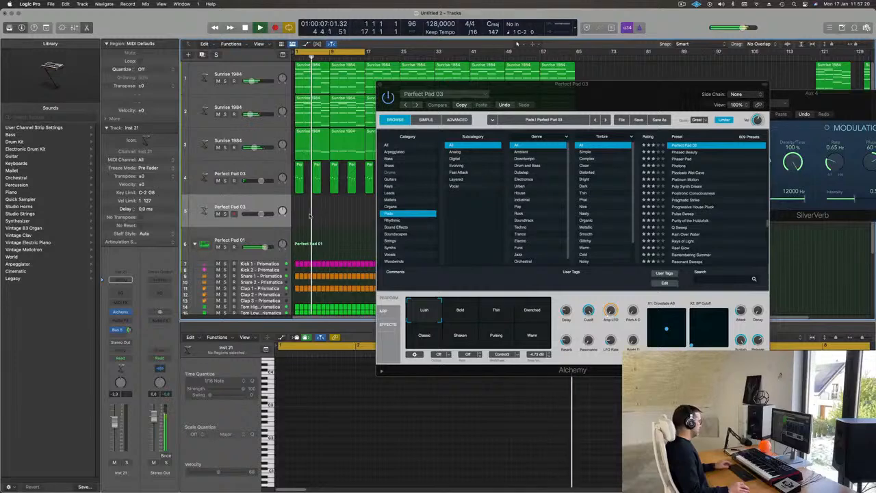
- Copy all Perfect Pad regions onto the duplicated track and mute the original Perfect Pad 03 track
key("super+a")
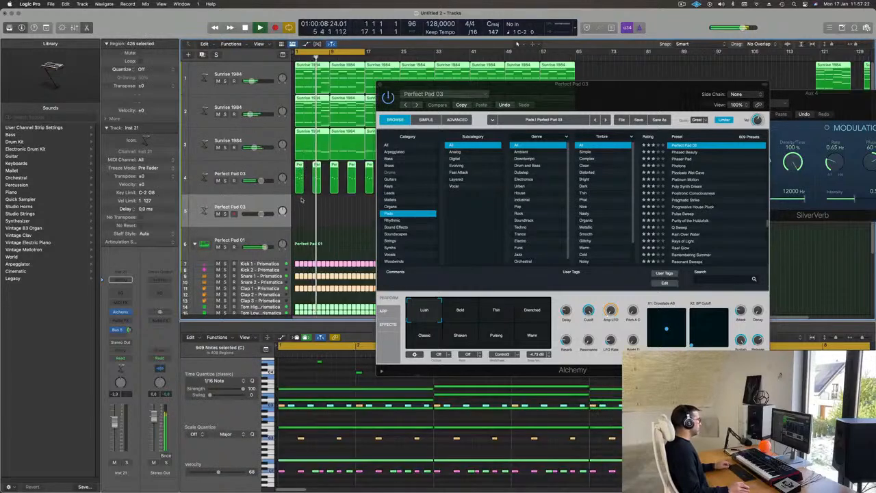
left_click(302, 200)
left_click_drag(466, 85, 783, 105)
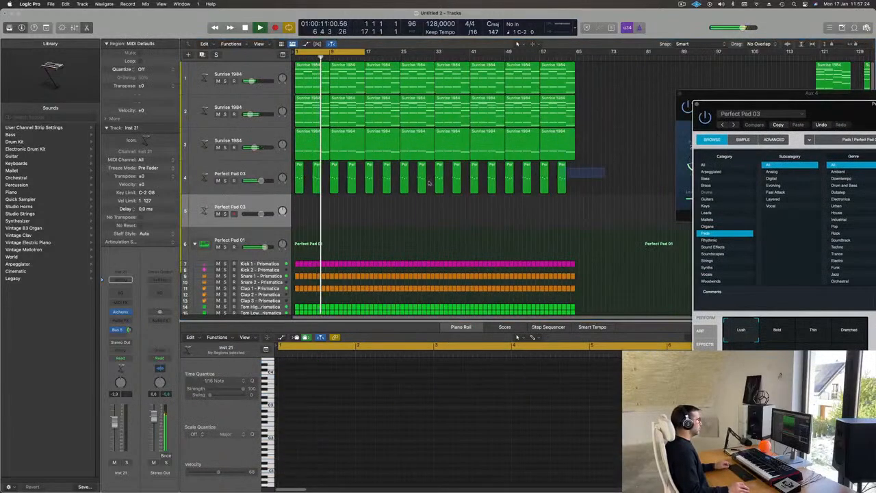
left_click_drag(430, 183, 302, 212)
left_click(219, 181)
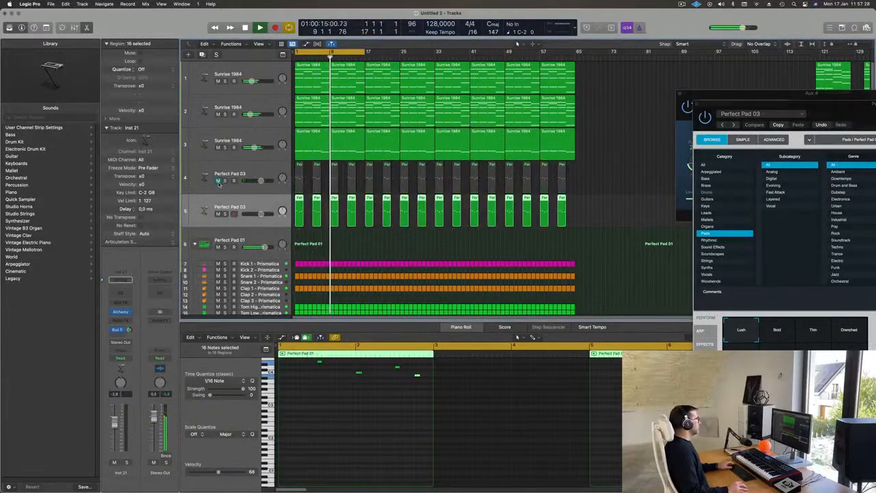
- Show the Keys presets in the duplicated track's Alchemy synth while playing the arrangement from bar 1
key("Return")
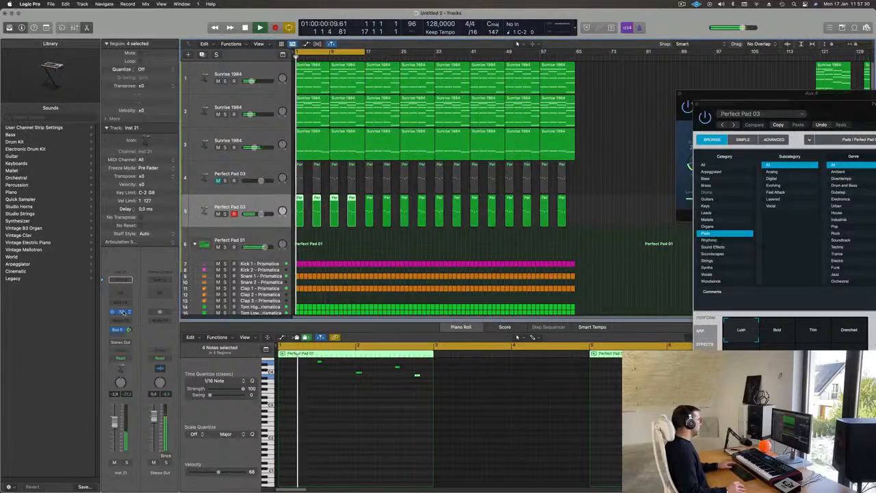
left_click(121, 313)
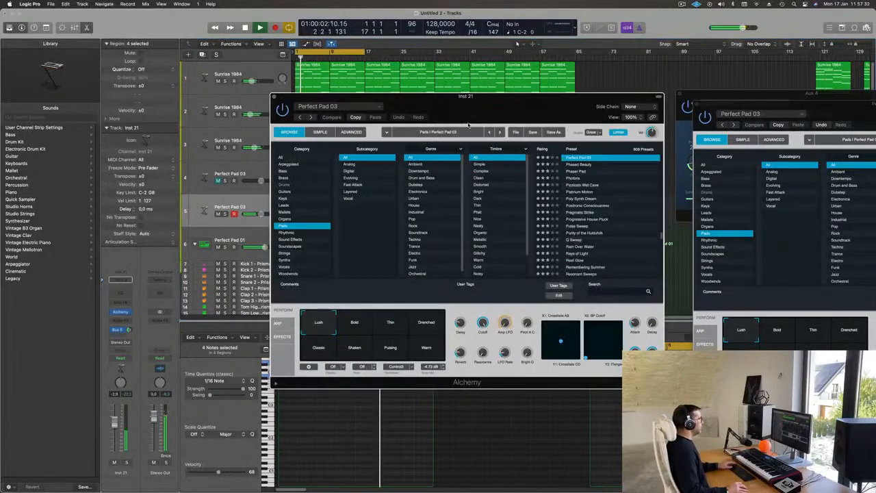
key("Return")
key("space")
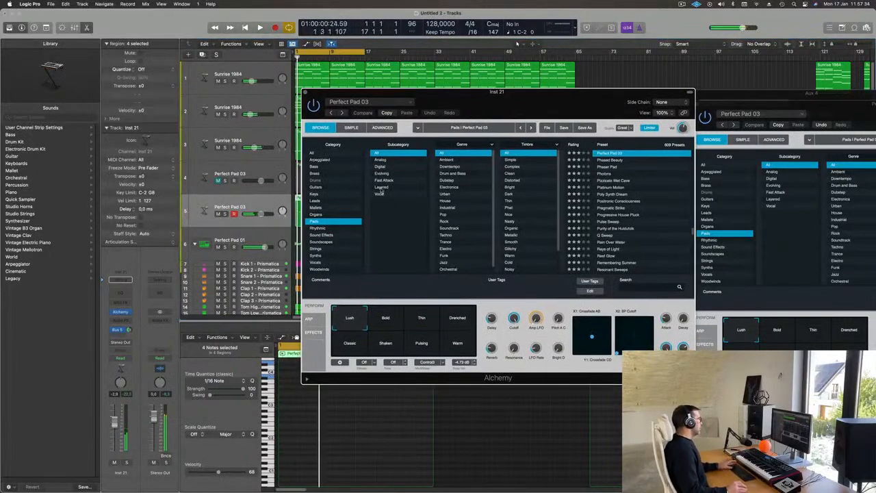
key("space")
left_click(315, 194)
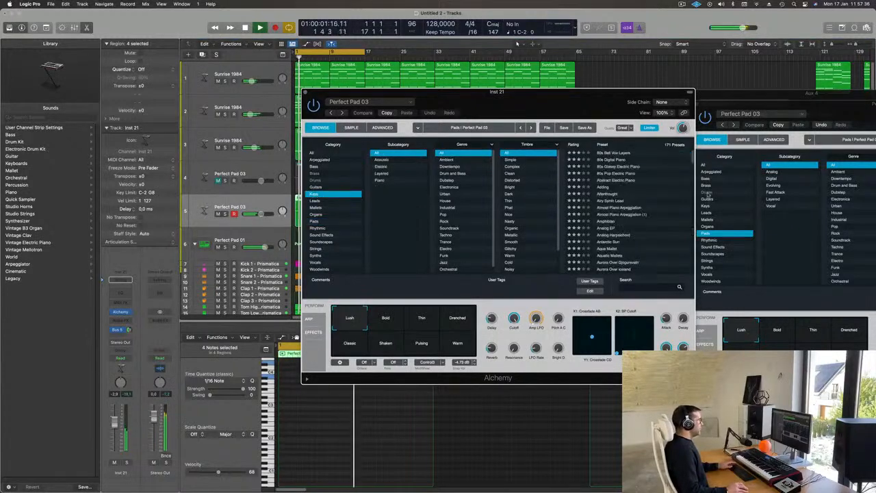
- Try the 80s Pop Electric Piano and Analog Harpsichord presets on the duplicated melody track
left_click(627, 174)
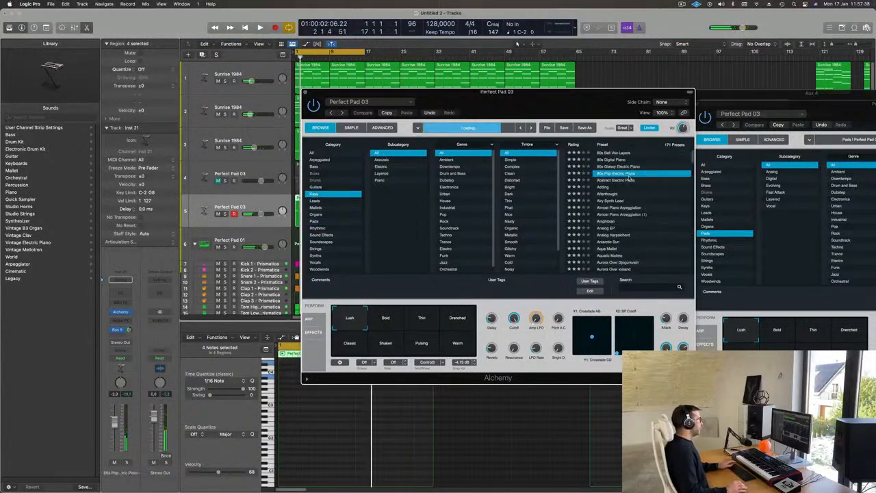
left_click_drag(575, 99, 632, 57)
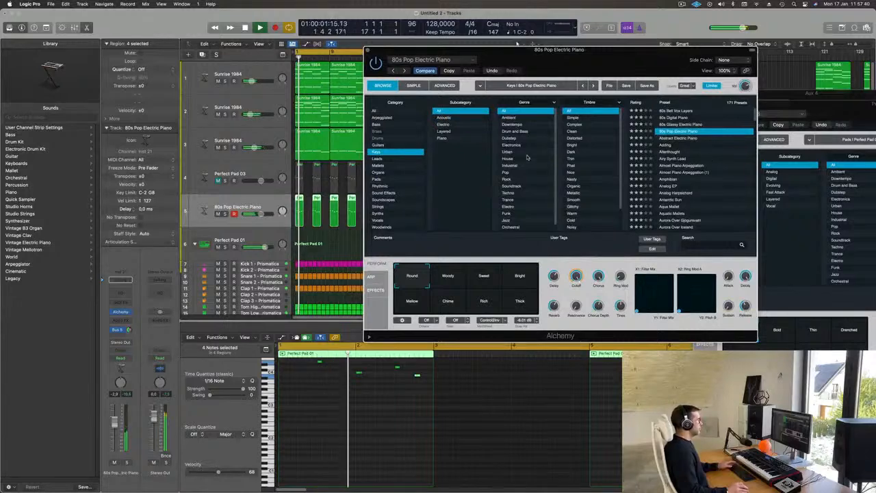
scroll(525, 175, "down", 1)
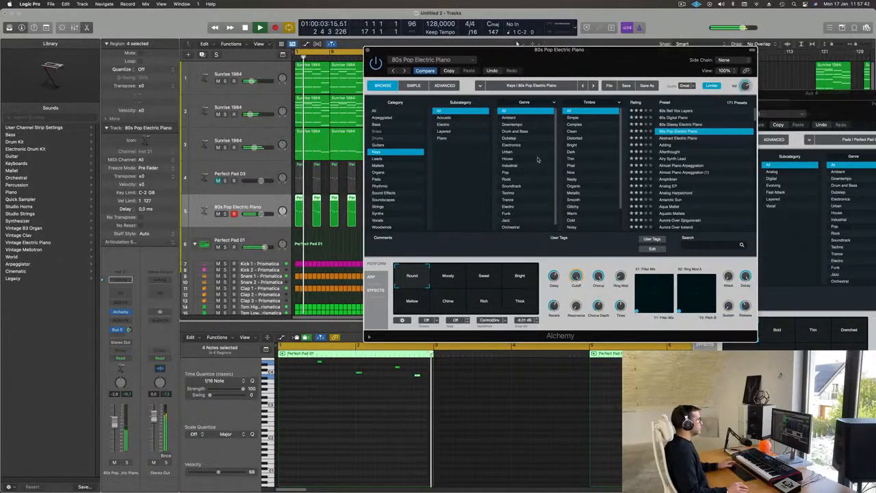
scroll(694, 197, "down", 1)
left_click(685, 186)
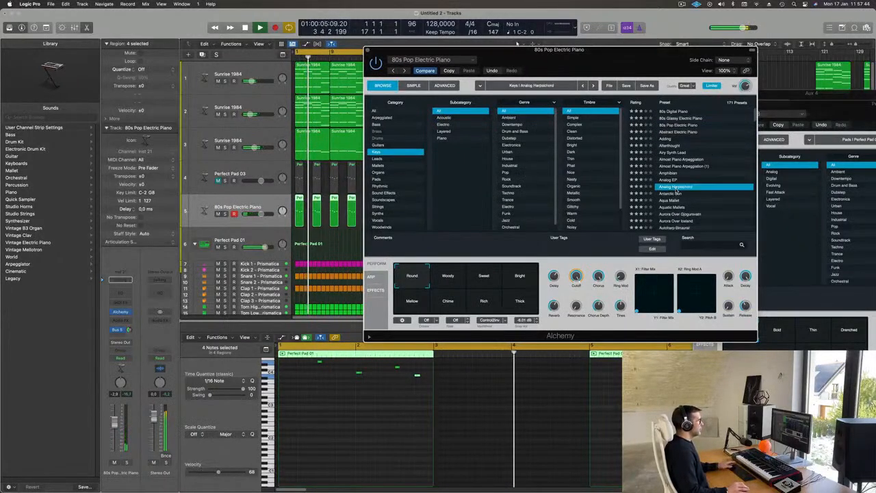
- Audition the Crystal Bells, Dirty House Organ, Electro Funk Clav and Faded Keys presets on the duplicated melody track
scroll(686, 195, "down", 6)
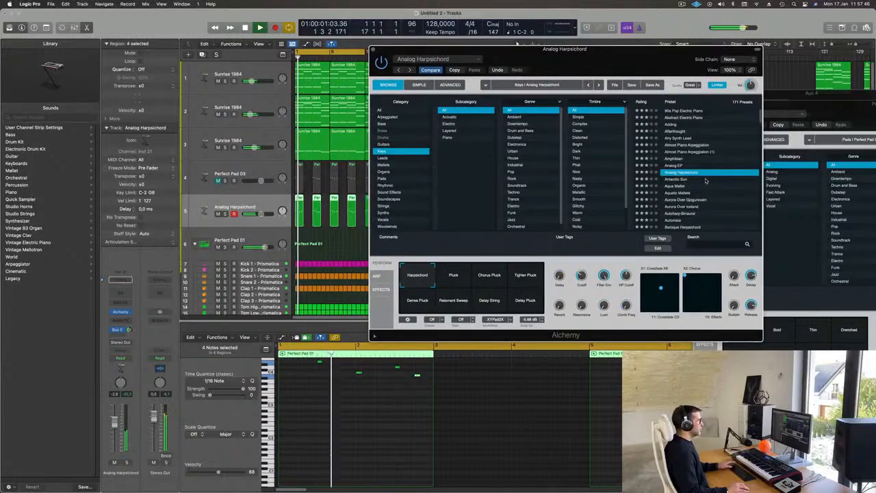
left_click(684, 193)
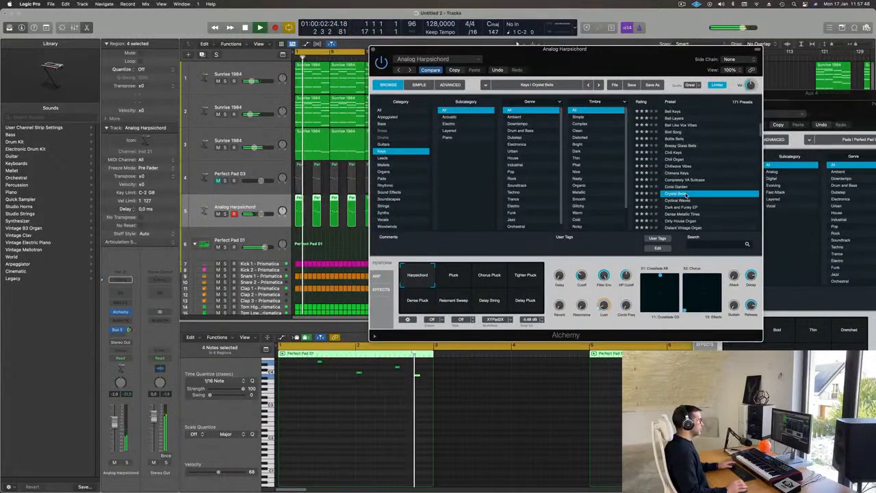
scroll(725, 219, "down", 3)
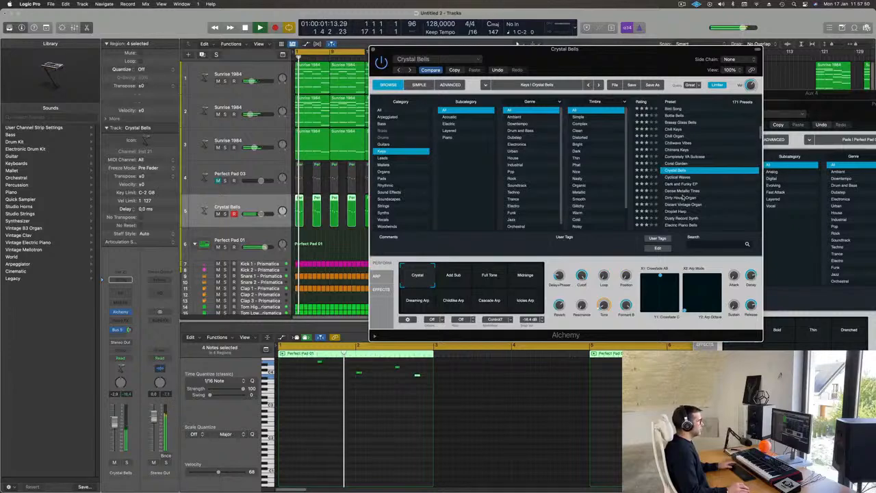
left_click(730, 198)
scroll(726, 199, "down", 2)
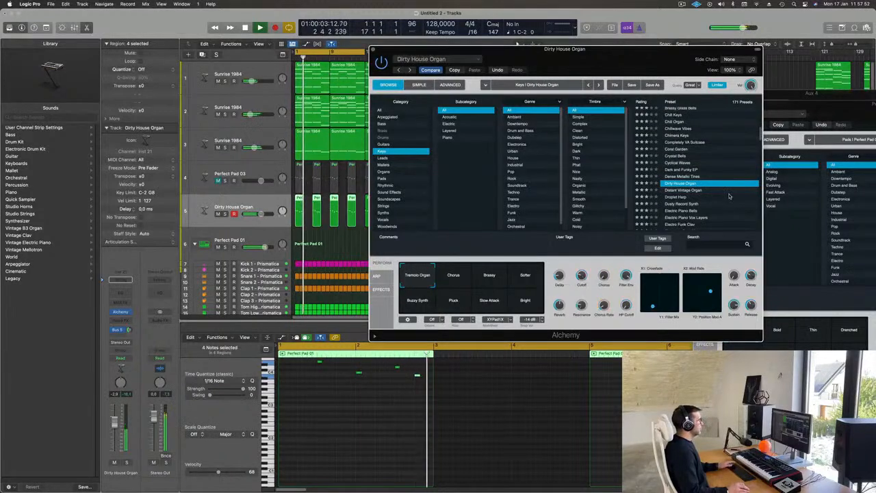
scroll(712, 192, "down", 3)
left_click(674, 201)
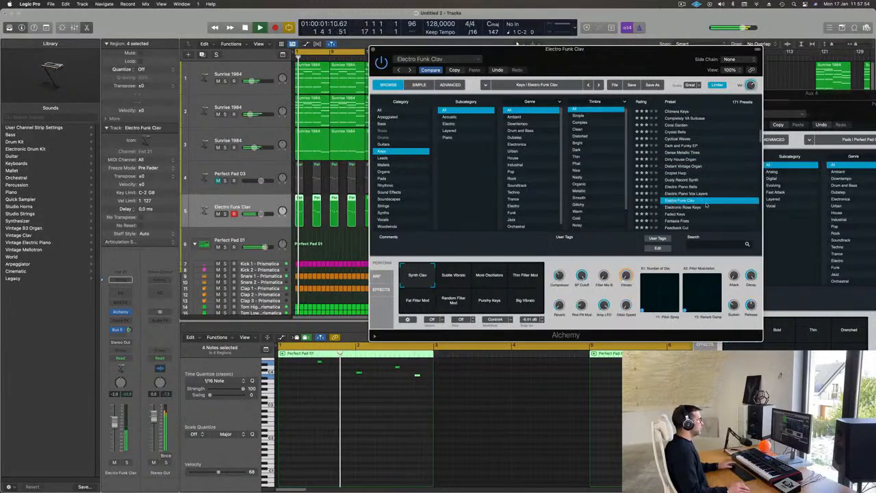
scroll(699, 207, "down", 2)
left_click(679, 200)
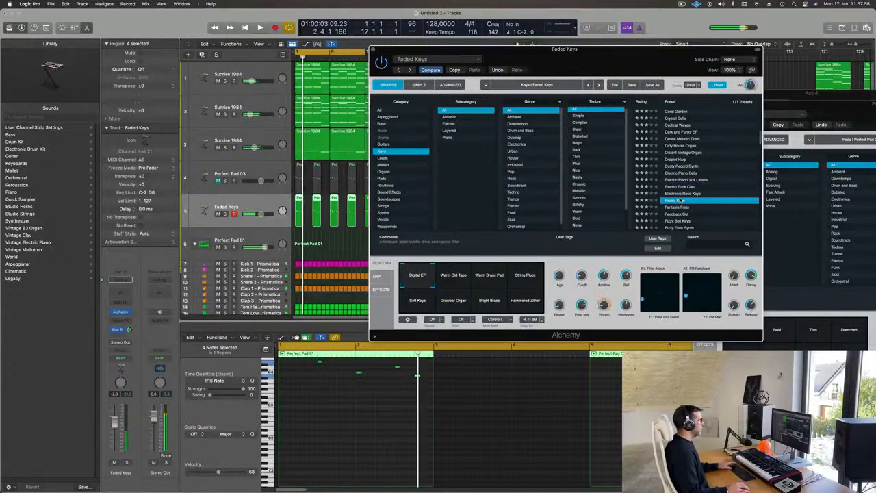
- Audition the Flute Phonics, FM Dark Electric Piano and Fractal Strum presets on the duplicated melody track
scroll(717, 193, "down", 3)
scroll(705, 200, "down", 3)
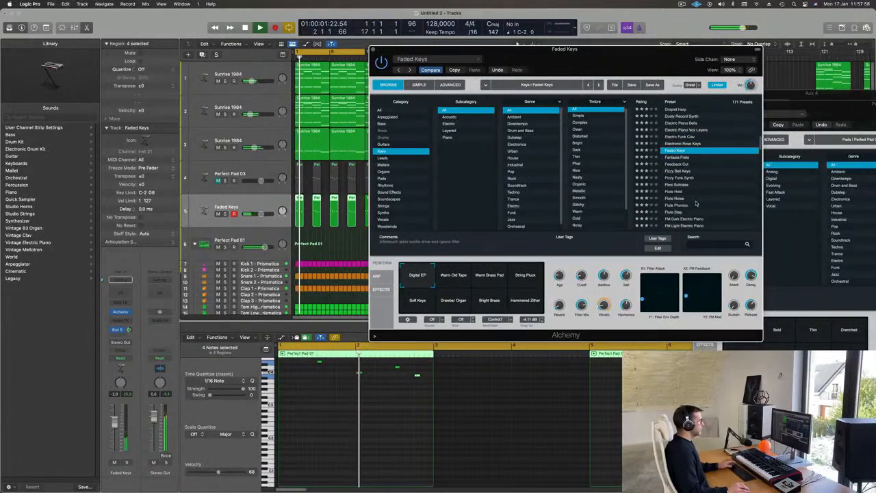
left_click(673, 205)
scroll(723, 199, "down", 3)
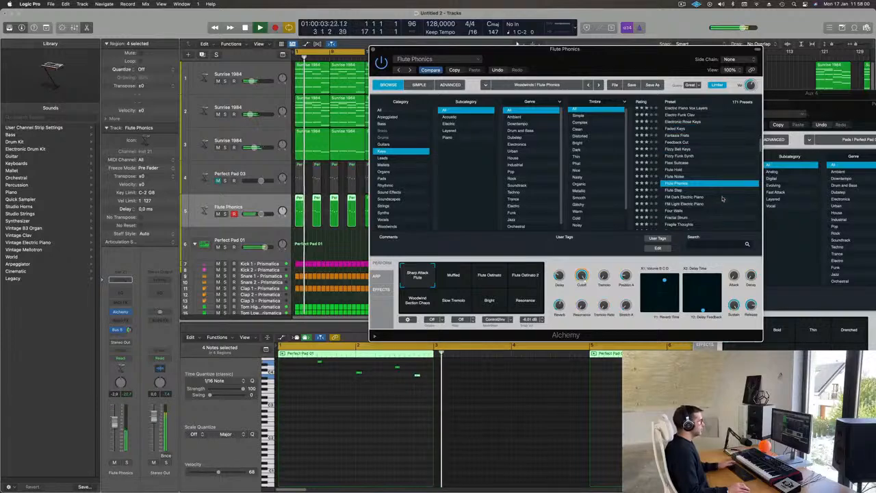
left_click(712, 197)
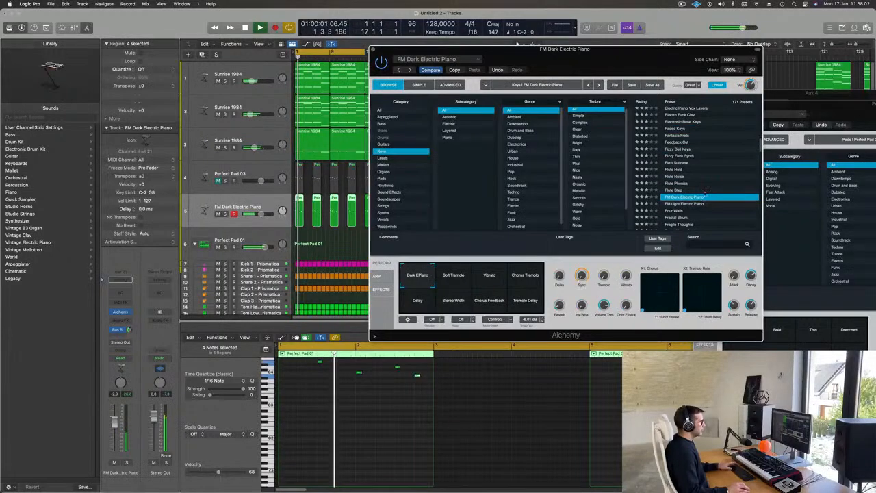
scroll(707, 192, "down", 3)
scroll(707, 192, "down", 1)
left_click(685, 189)
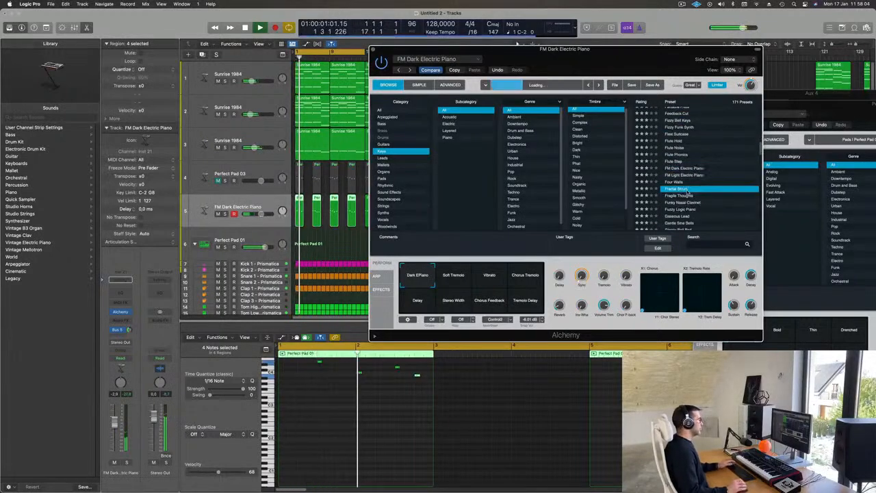
- Audition the Harpsichord Synth, Ice Piano and Jug Kalimba presets on the duplicated melody track
scroll(715, 183, "down", 3)
scroll(715, 183, "down", 6)
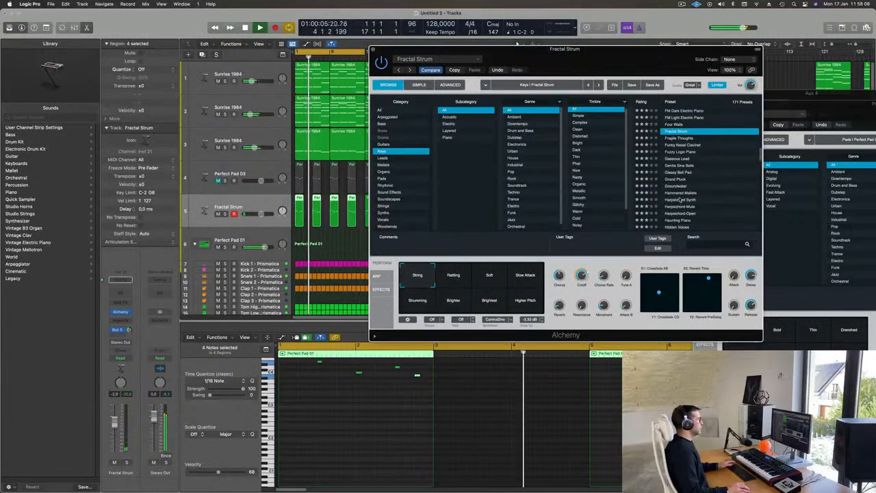
left_click(715, 199)
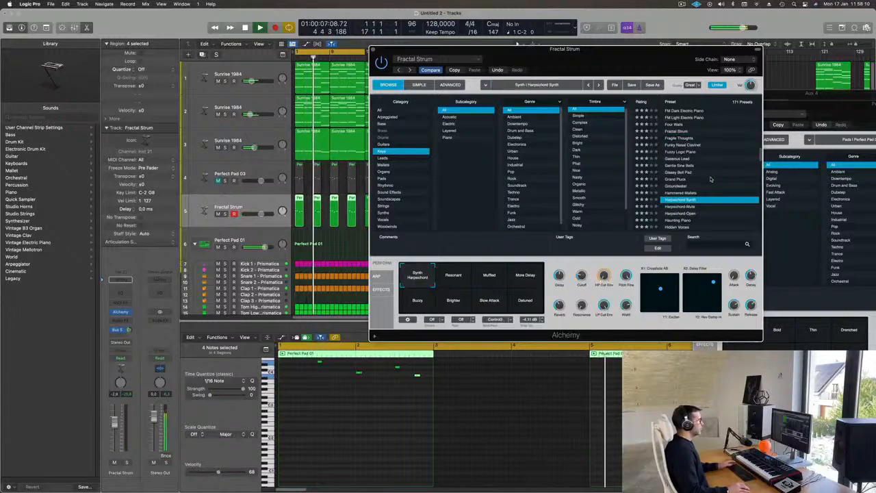
scroll(727, 180, "down", 3)
scroll(724, 183, "down", 6)
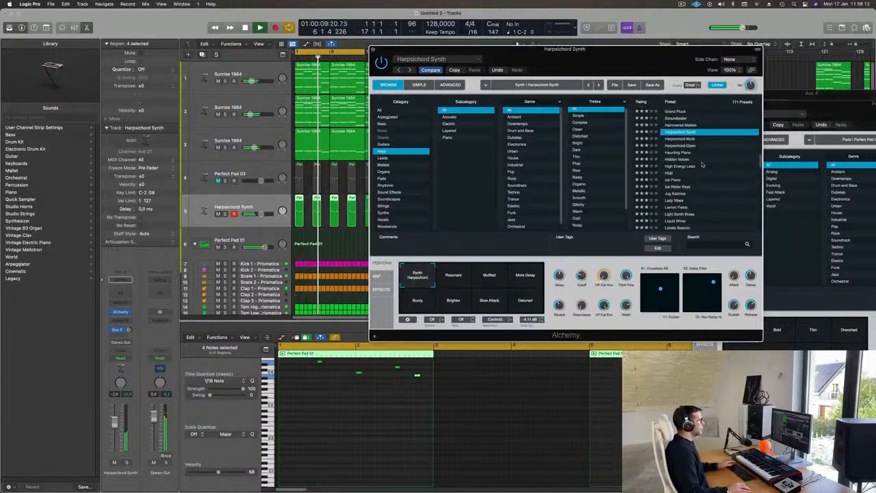
left_click(675, 180)
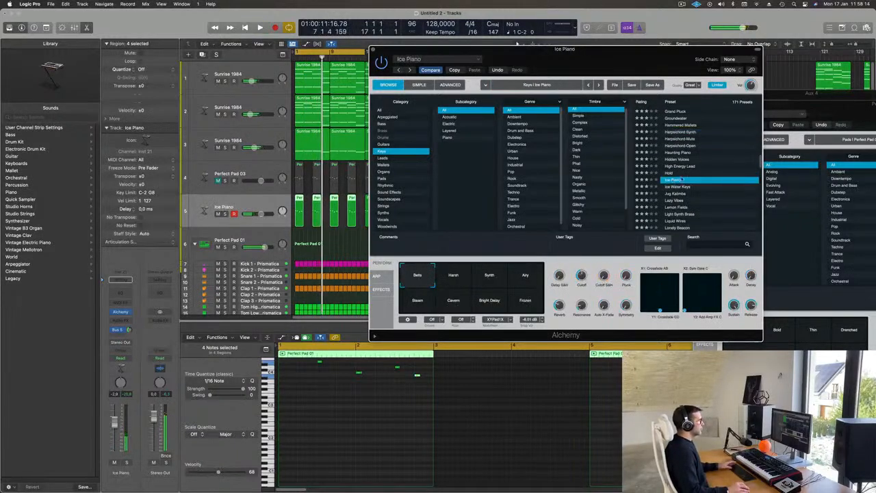
scroll(695, 180, "down", 2)
left_click(682, 180)
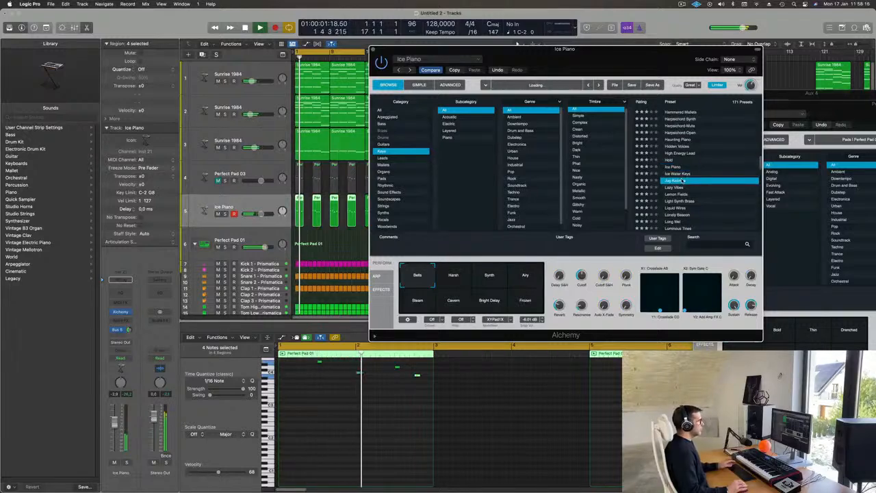
- Load the Light Synth Brass preset on the duplicated melody track and switch it to the Bright Tremolo variation
scroll(727, 178, "down", 8)
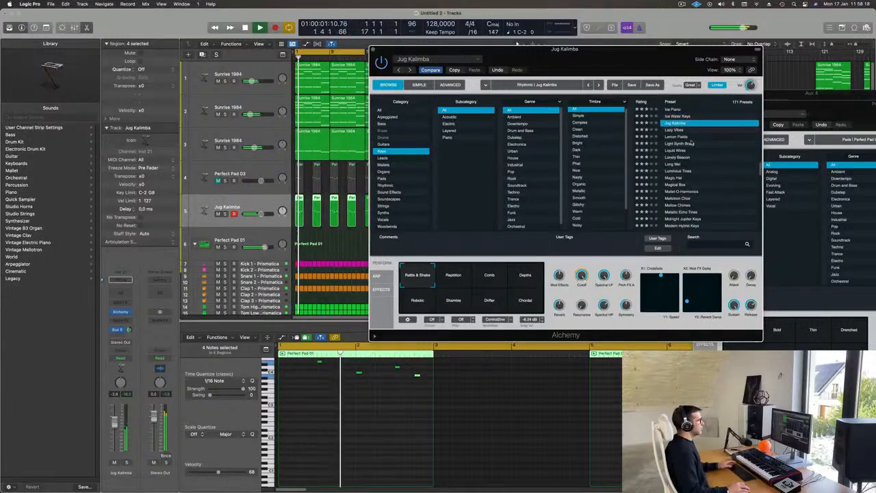
left_click(678, 144)
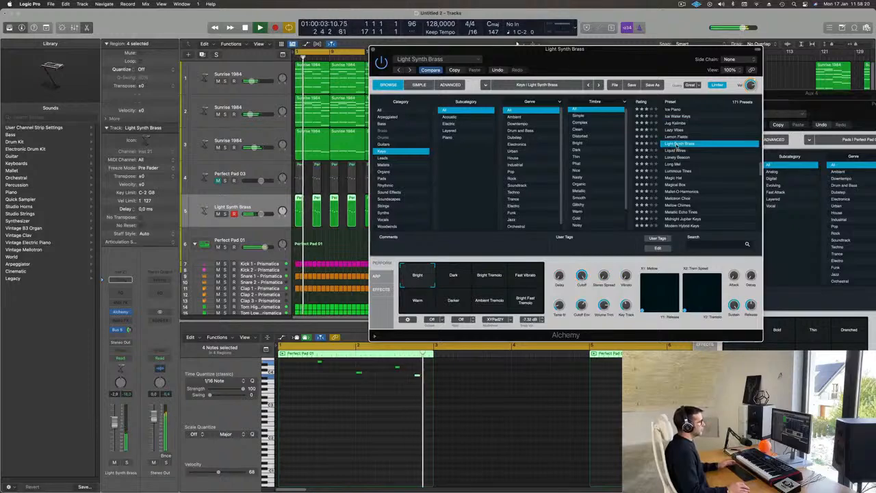
key("space")
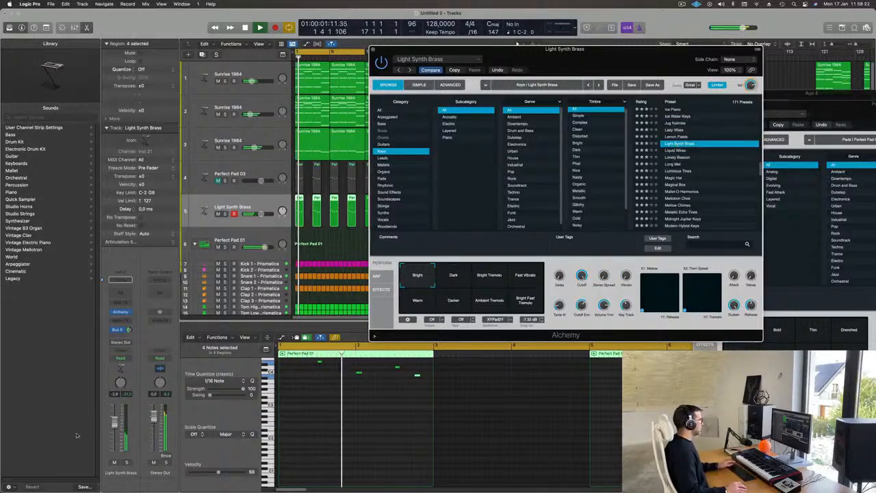
key("super+w")
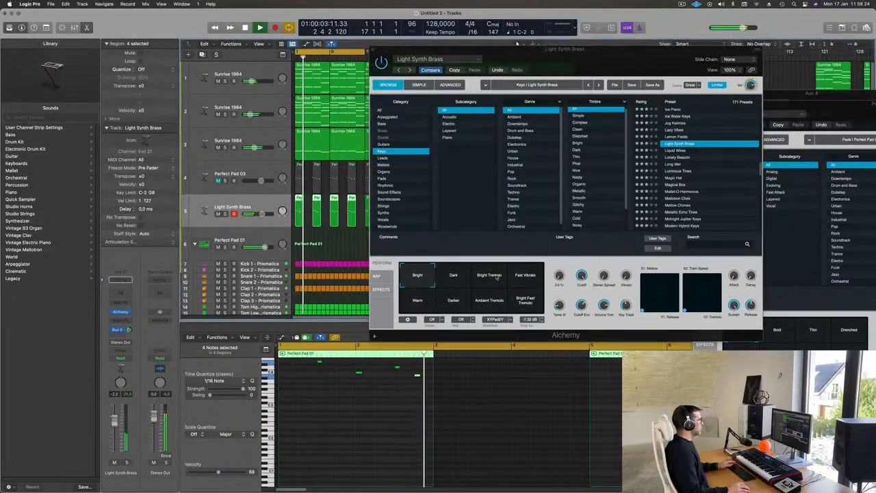
left_click(497, 276)
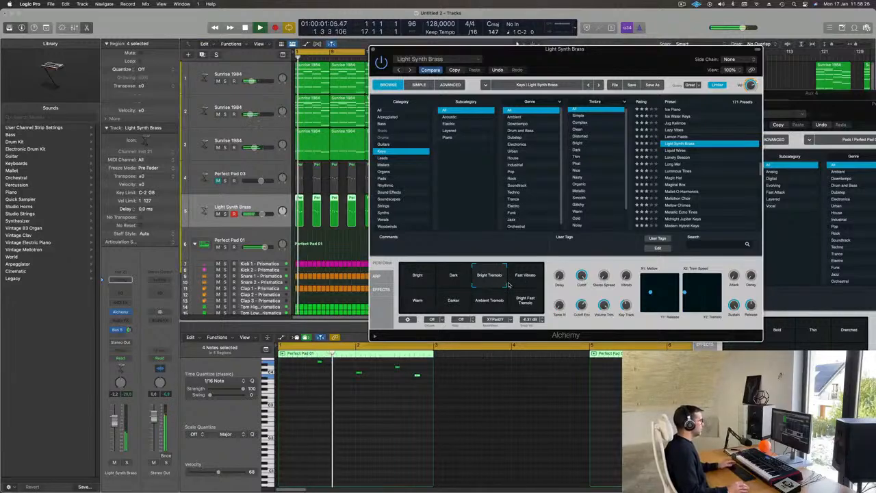
- Switch the Light Synth Brass sound to the Fast Vibrato variation and raise its track volume to -1.3 dB
left_click(527, 286)
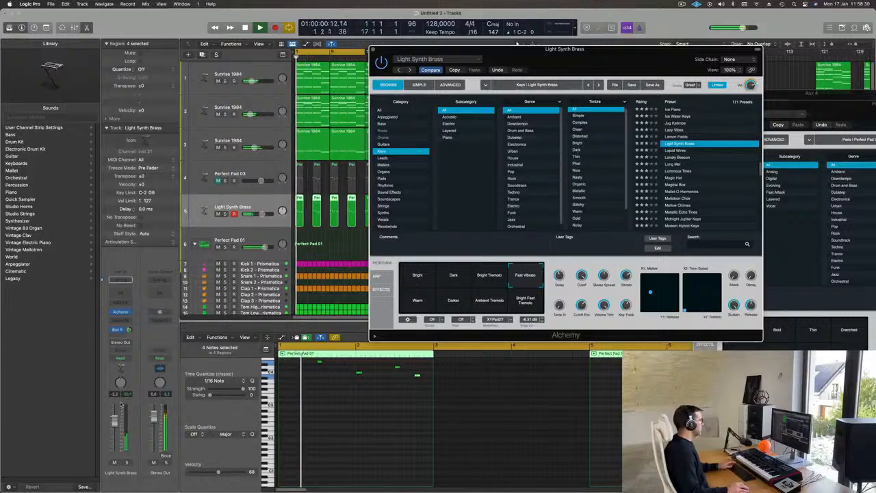
left_click_drag(115, 423, 115, 422)
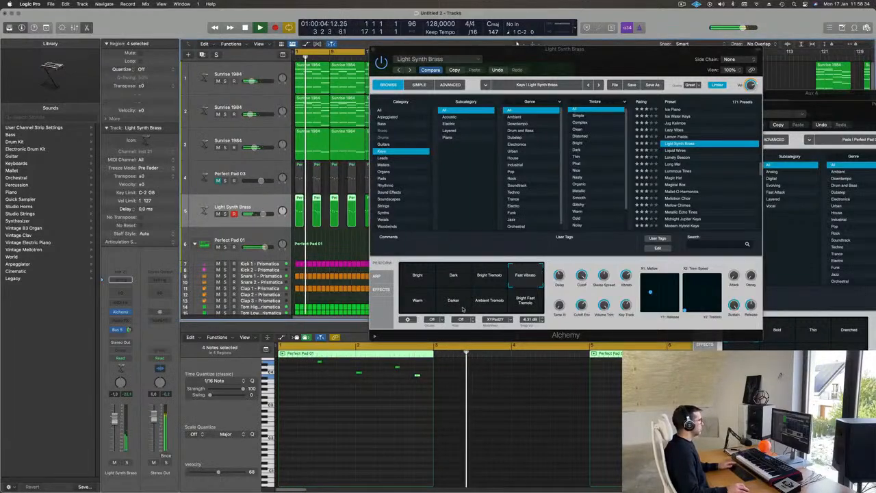
- Audition the Warm, Ambient Tremolo and Bright Fast Tremolo variations, settle on Fast Vibrato, and close the synth window
left_click(414, 306)
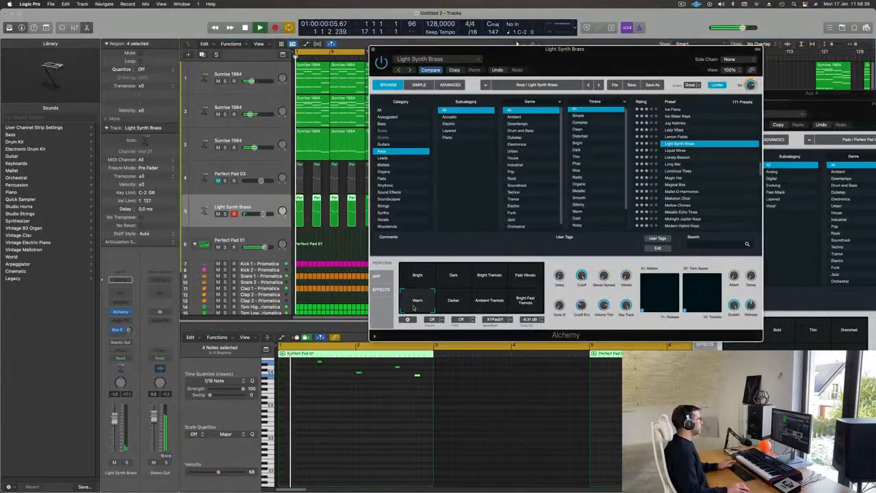
left_click(510, 285)
left_click(503, 303)
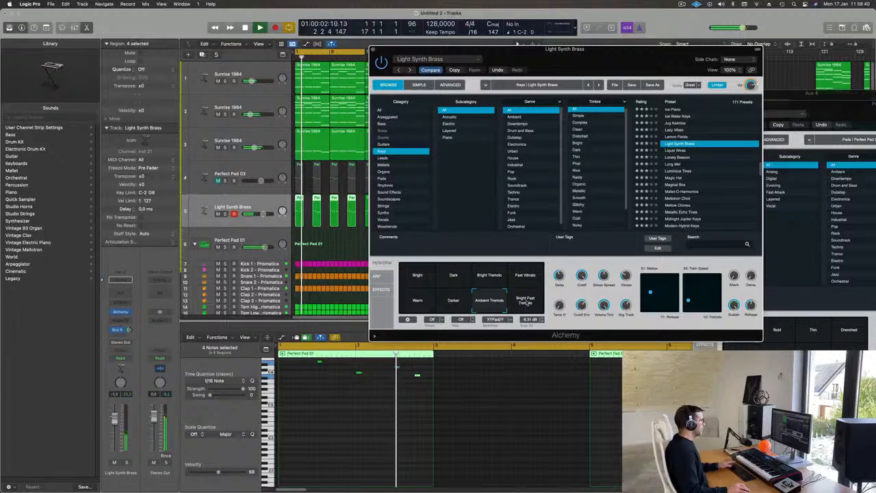
left_click(525, 302)
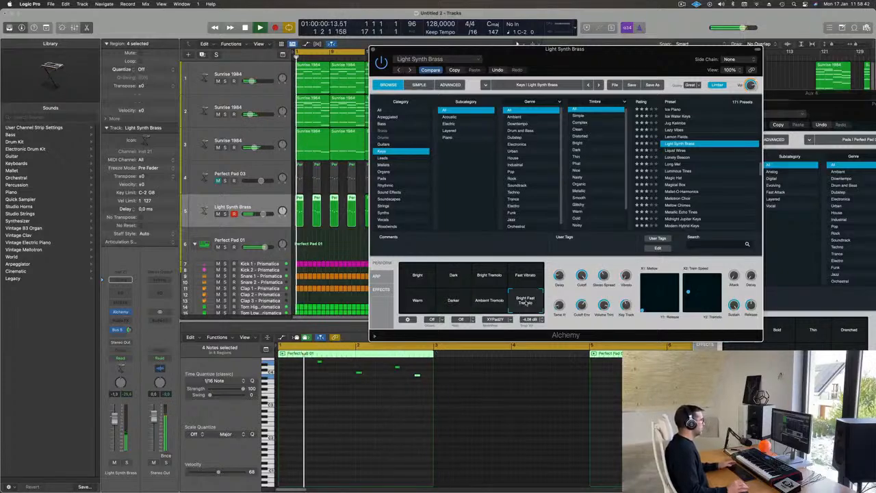
left_click(484, 306)
key("space")
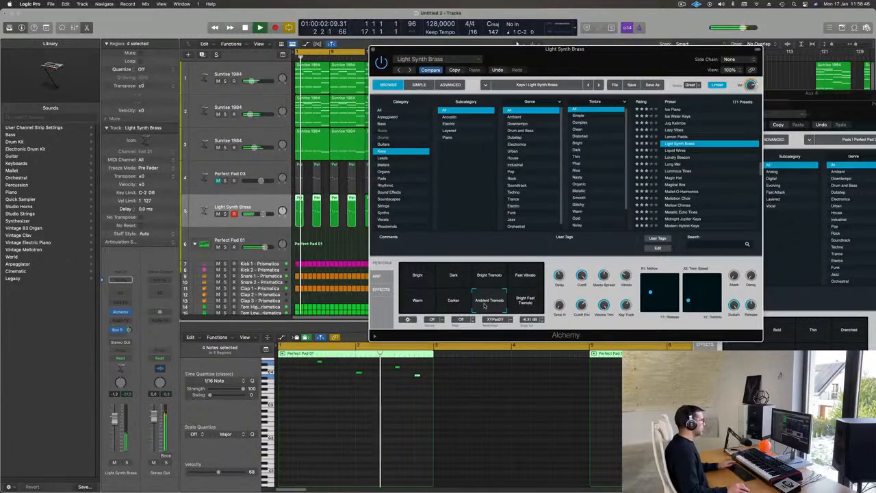
left_click(528, 279)
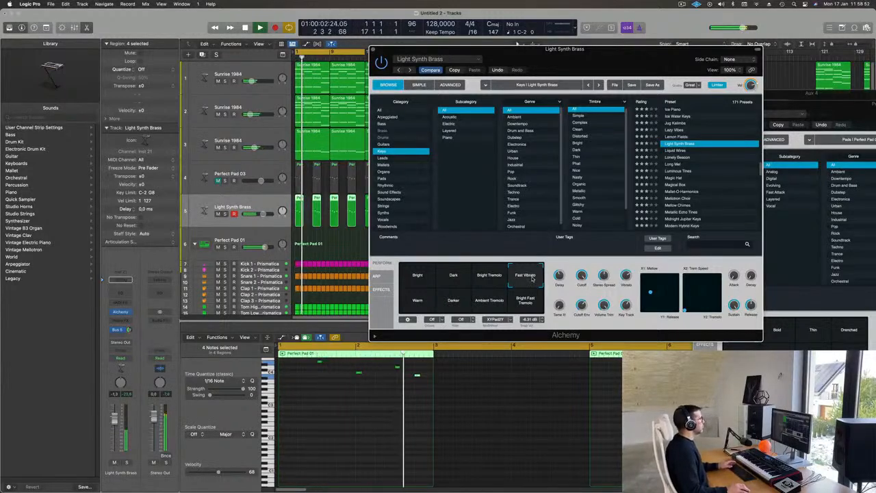
left_click_drag(617, 63, 559, 96)
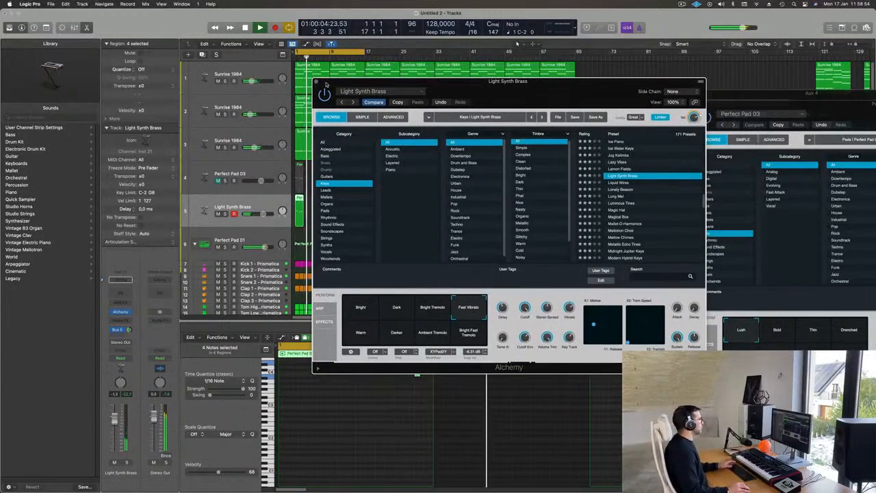
left_click(316, 81)
- Duplicate the third Sunrise 1984 track together with its settings and dismiss the system overload alert
scroll(258, 179, "down", 1)
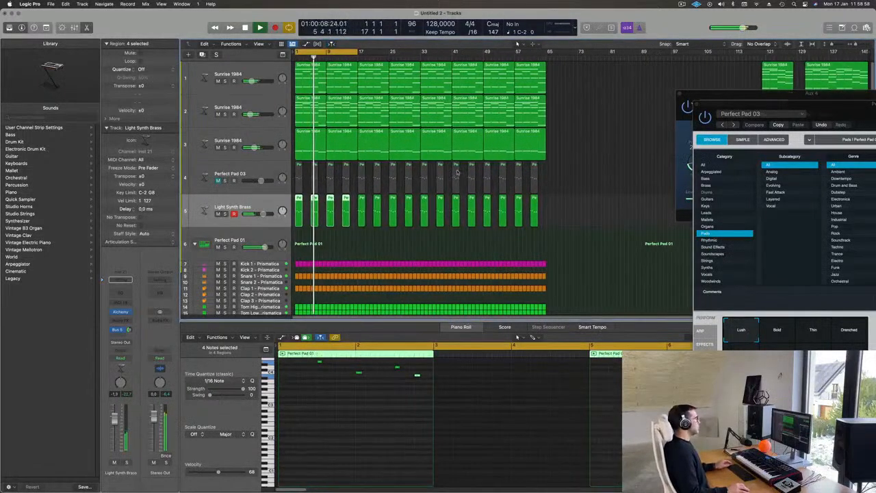
scroll(491, 173, "up", 2)
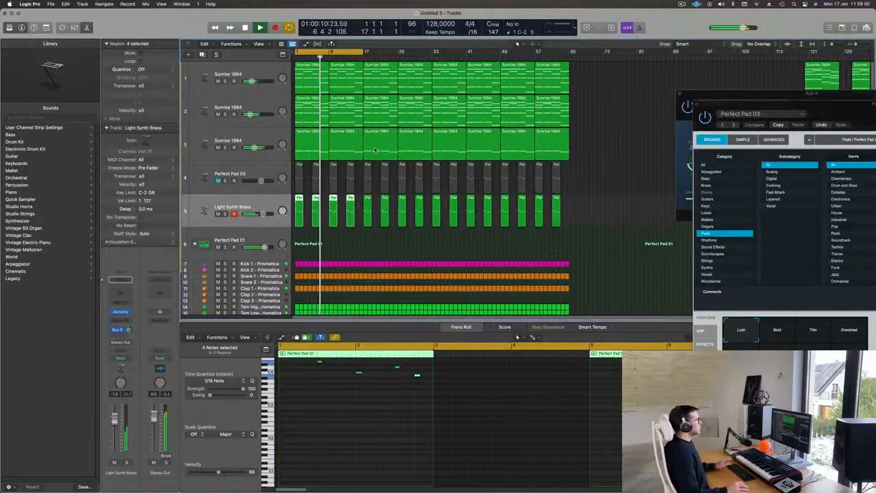
scroll(417, 231, "up", 1)
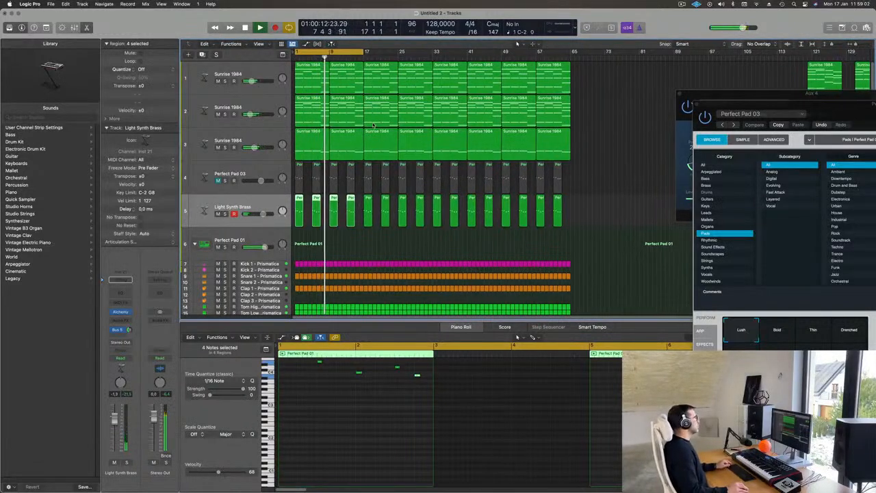
scroll(367, 103, "up", 1)
scroll(373, 133, "up", 2)
scroll(377, 143, "down", 1)
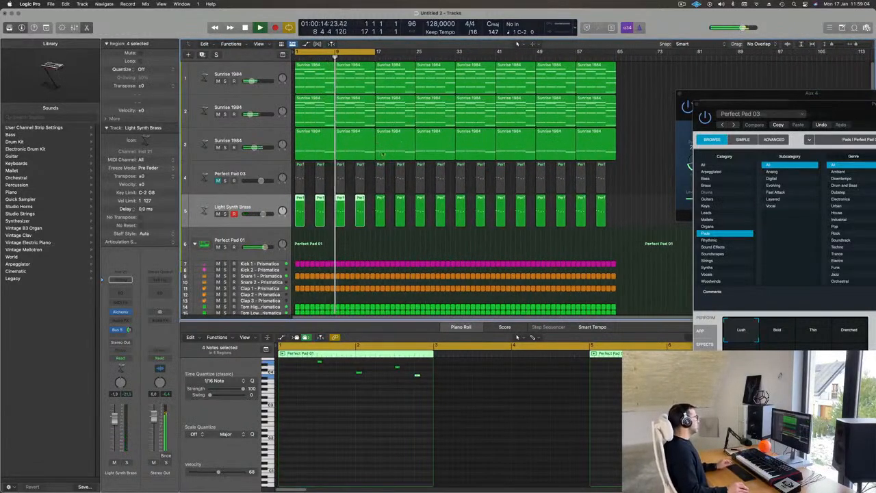
scroll(384, 152, "down", 3)
scroll(404, 121, "down", 1)
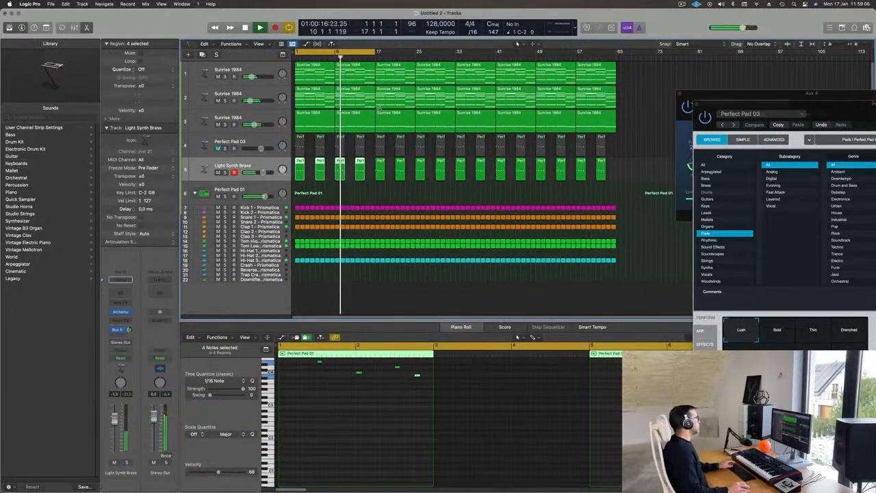
left_click(255, 119)
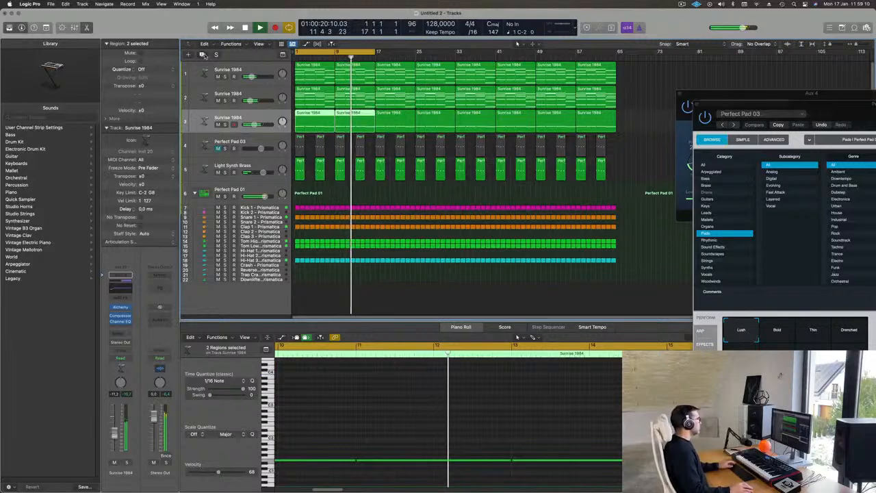
left_click(202, 54)
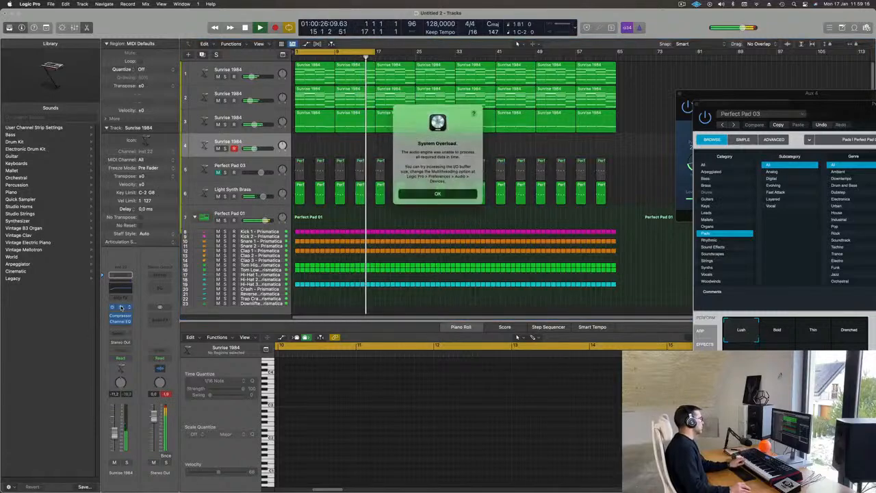
left_click(446, 194)
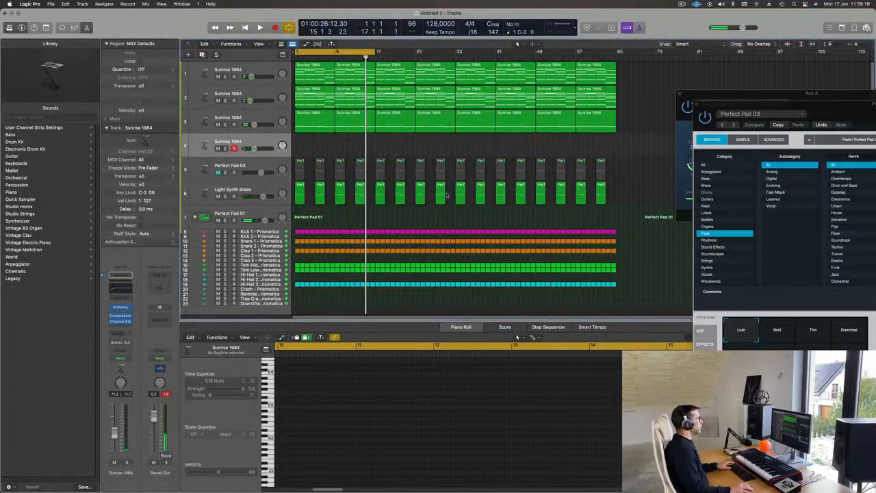
- Quit the background apps Chrome, Podcasts and Music to free up system resources
mouse_move(510, 483)
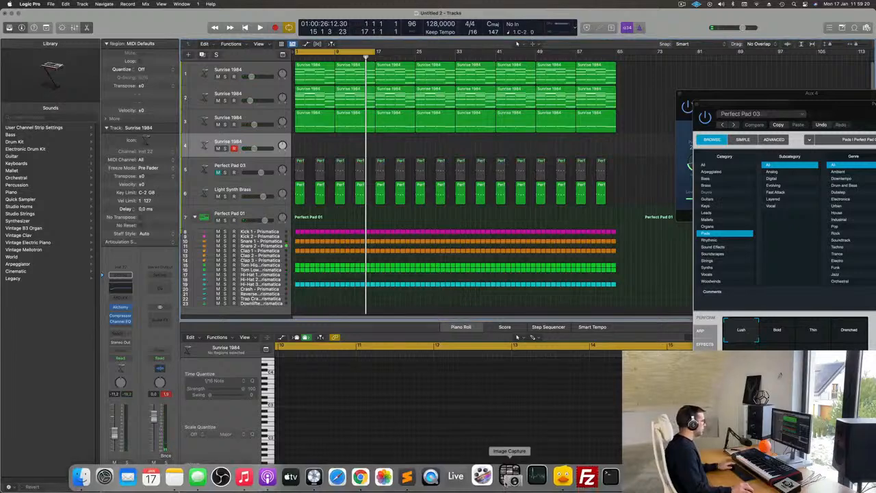
right_click(369, 476)
left_click(370, 447)
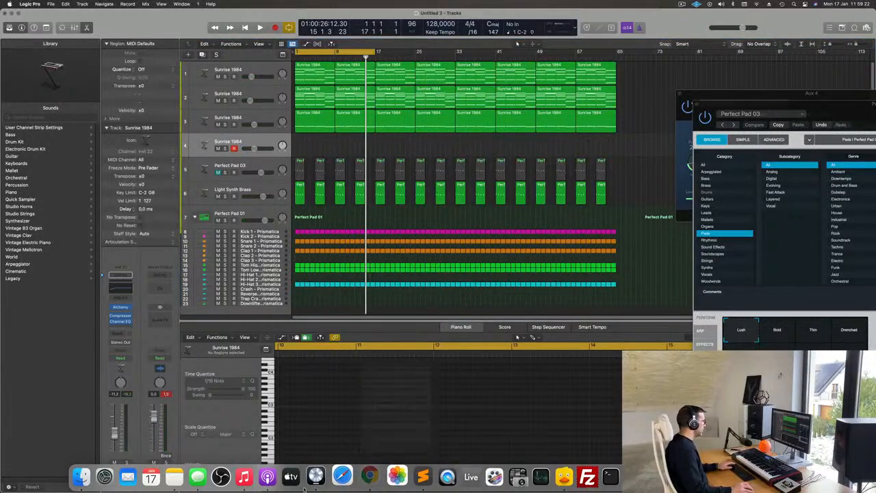
right_click(278, 474)
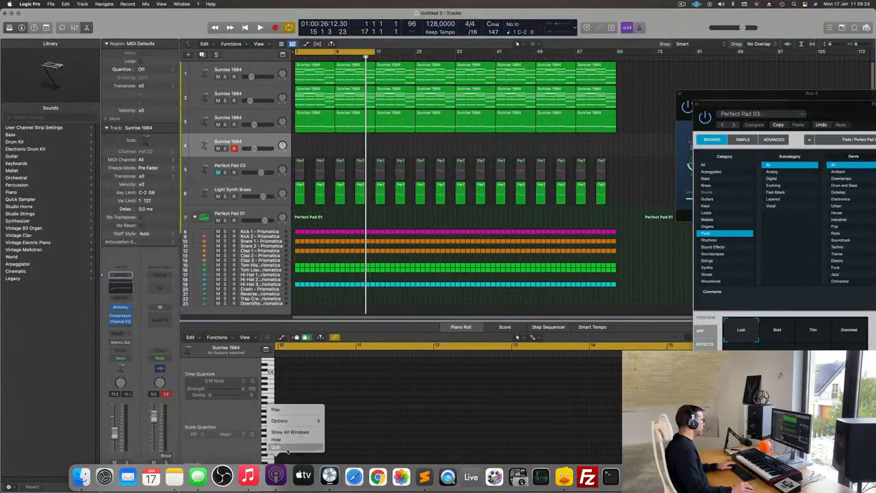
left_click(275, 447)
right_click(249, 475)
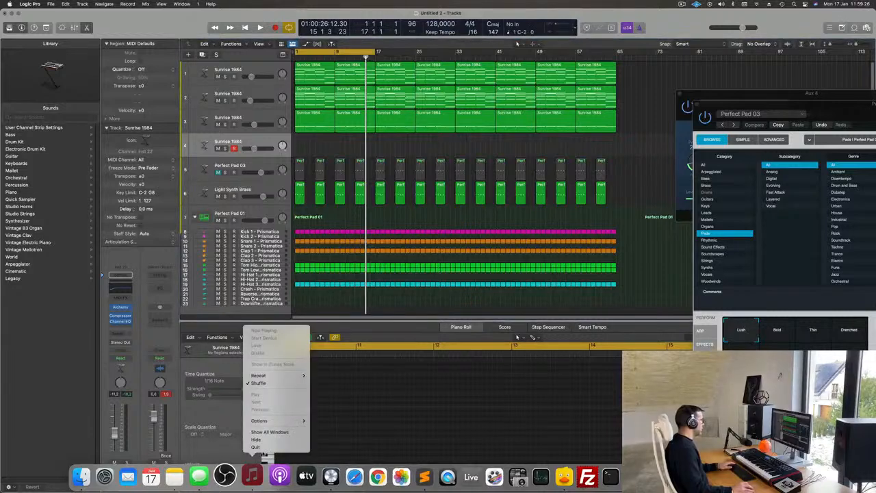
left_click(263, 448)
- Quit the remaining background apps Messages, Notes, Sublime Text and Cyberduck
right_click(205, 475)
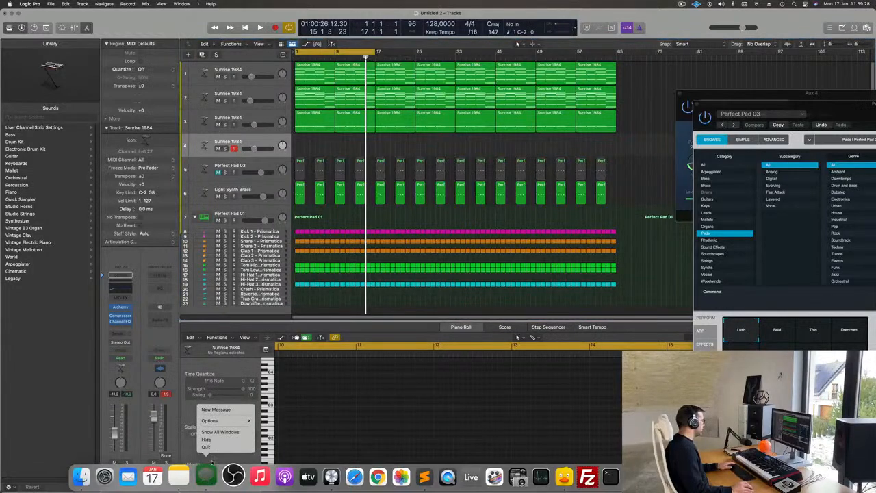
left_click(218, 449)
right_click(184, 477)
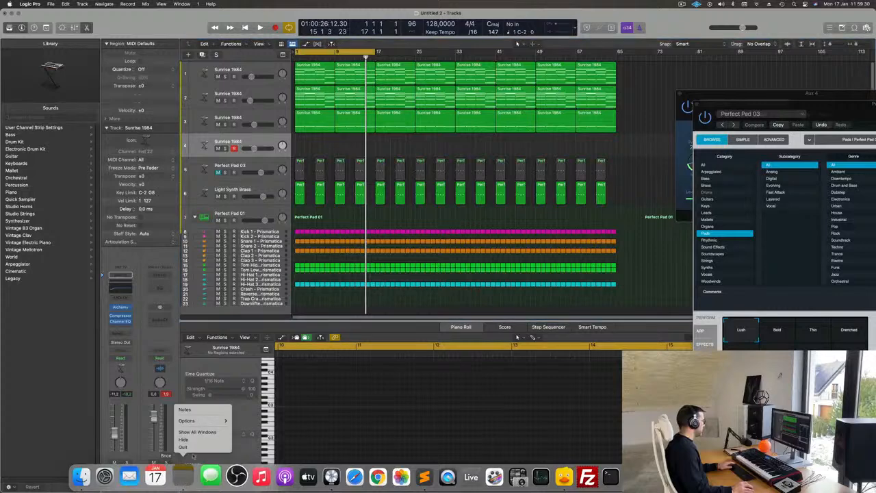
left_click(195, 446)
right_click(416, 475)
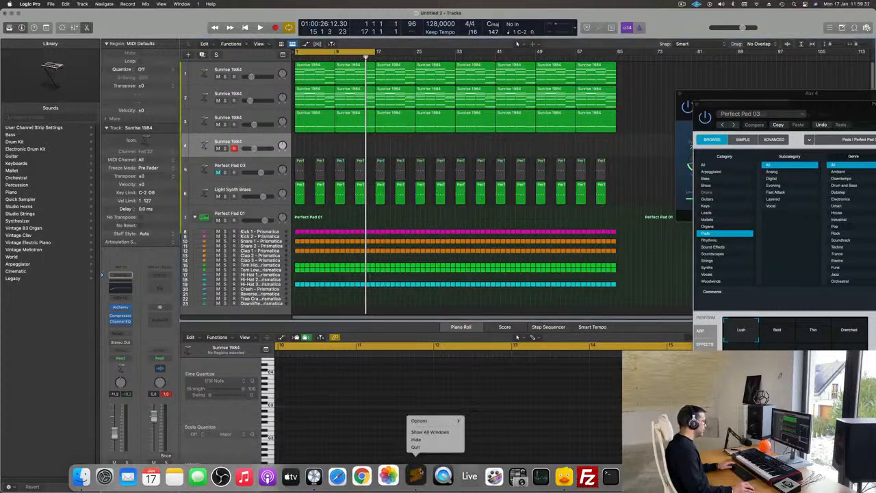
left_click(421, 447)
right_click(561, 478)
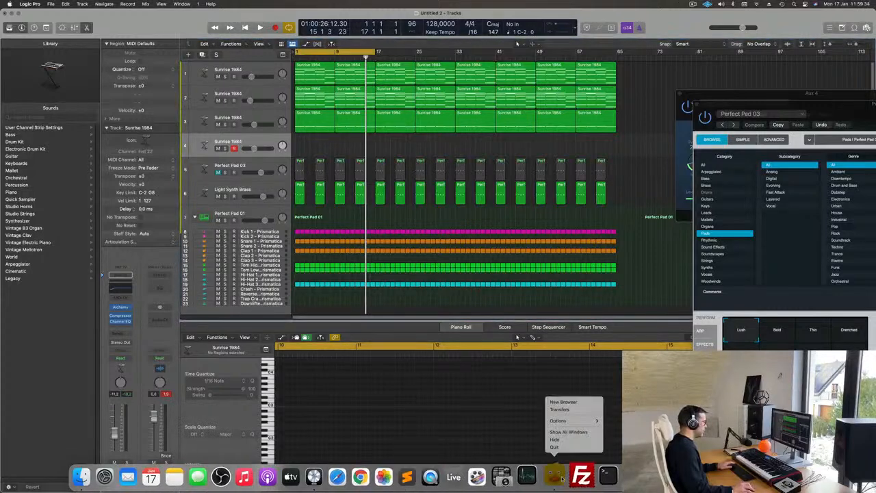
left_click(554, 447)
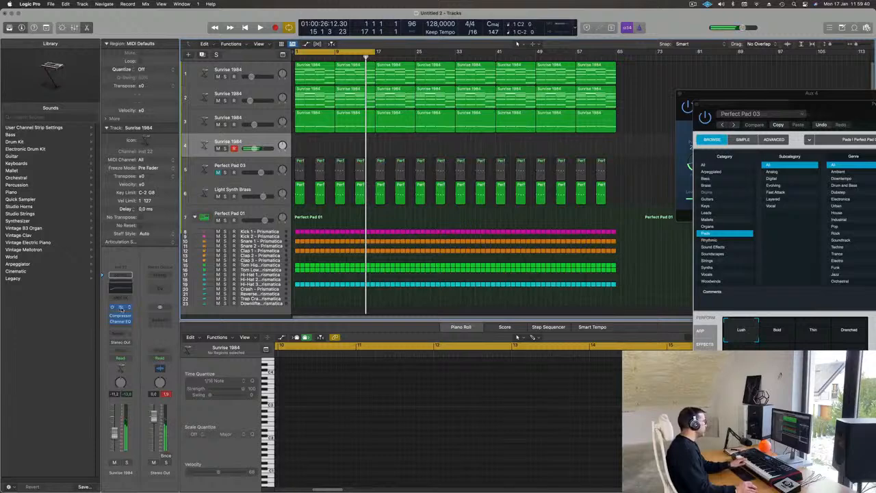
- Open Alchemy on the duplicated Sunrise 1984 track and set source D's arpeggiator mode to Off
left_click(121, 309)
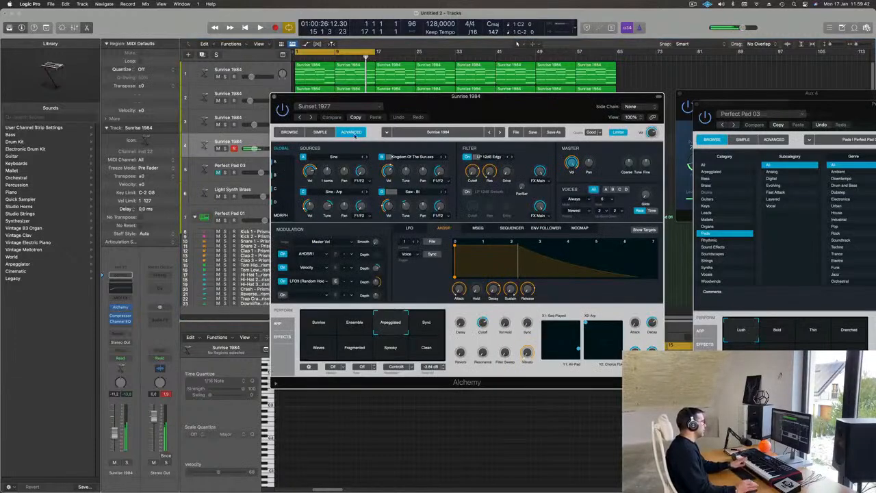
left_click(280, 324)
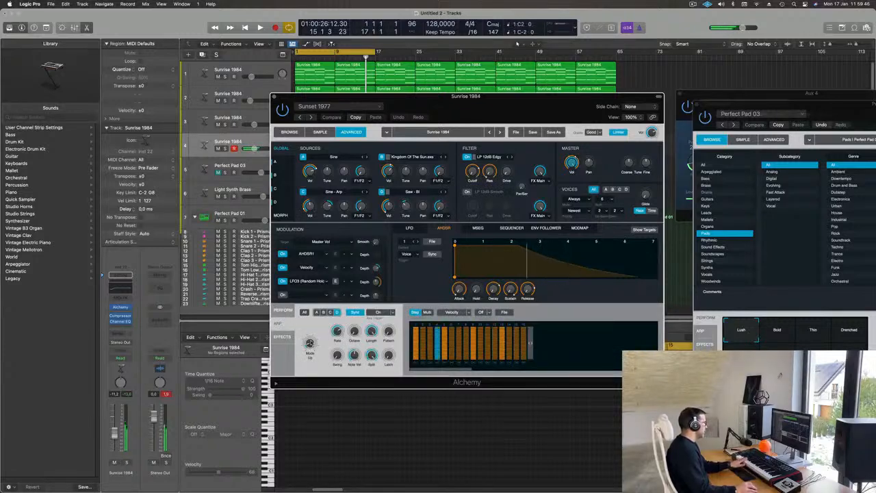
left_click_drag(310, 343, 315, 369)
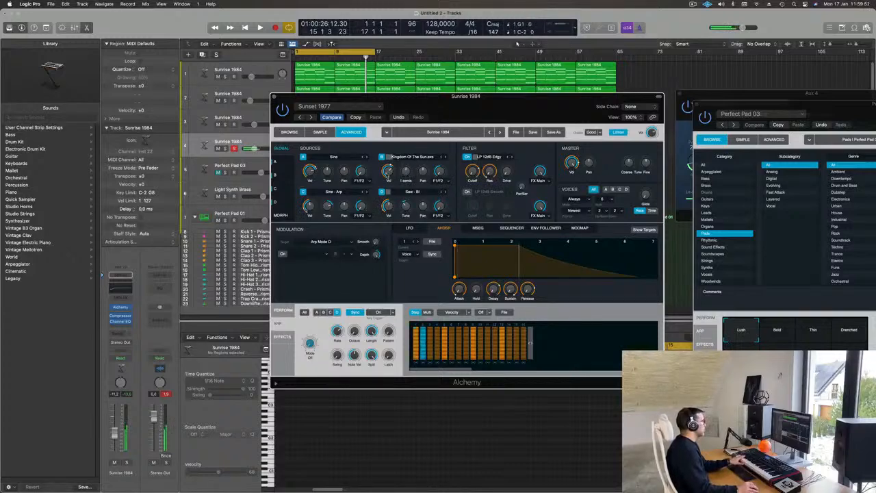
- Try source B's volume at 0 dB in Alchemy, and turn it back down
left_click(387, 171)
left_click_drag(390, 153, 392, 132)
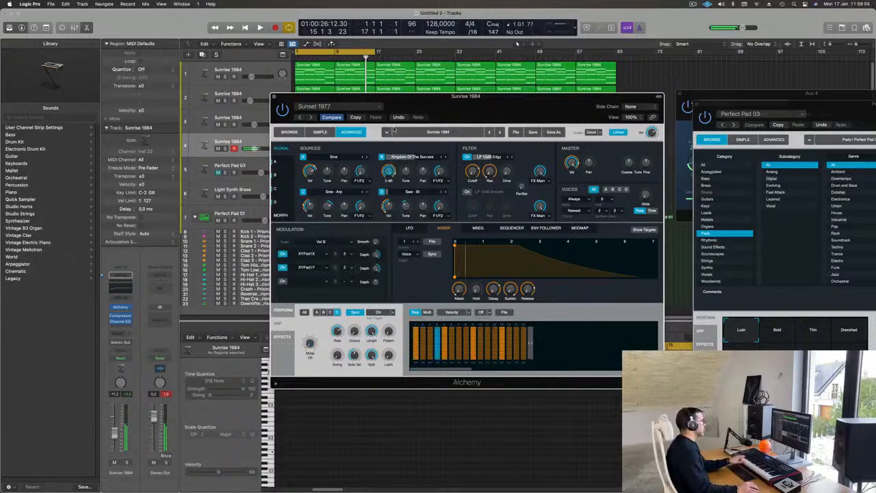
left_click_drag(390, 172, 411, 333)
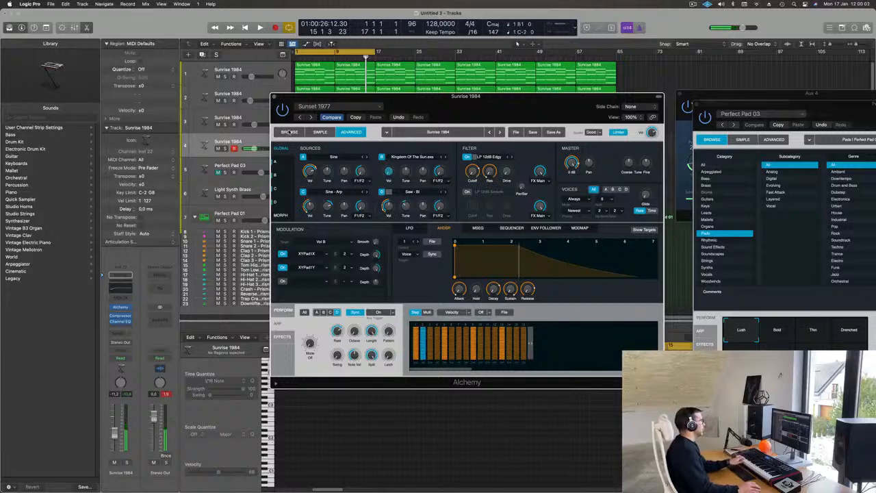
- Audition the Sunrise 1984 preset's performance snapshots in Alchemy, from Sync and Clean through Waves, Sunrise and Ensemble, ending on Arpeggiated
left_click(291, 132)
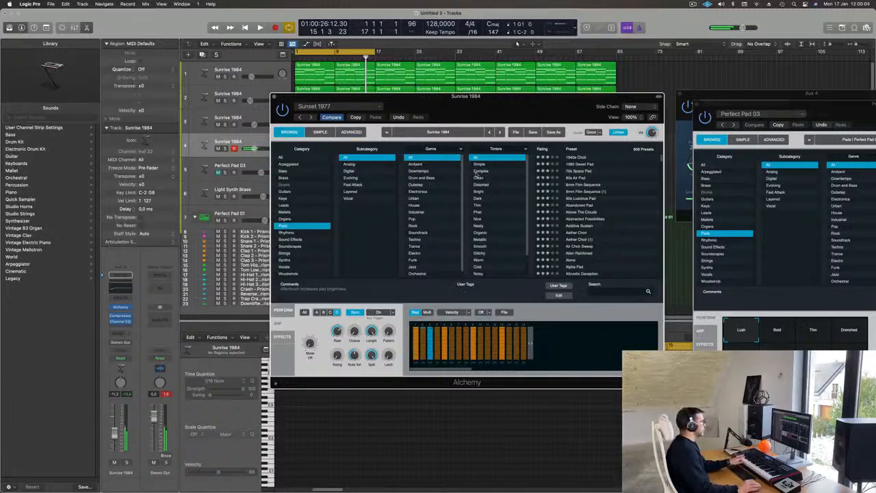
left_click(285, 311)
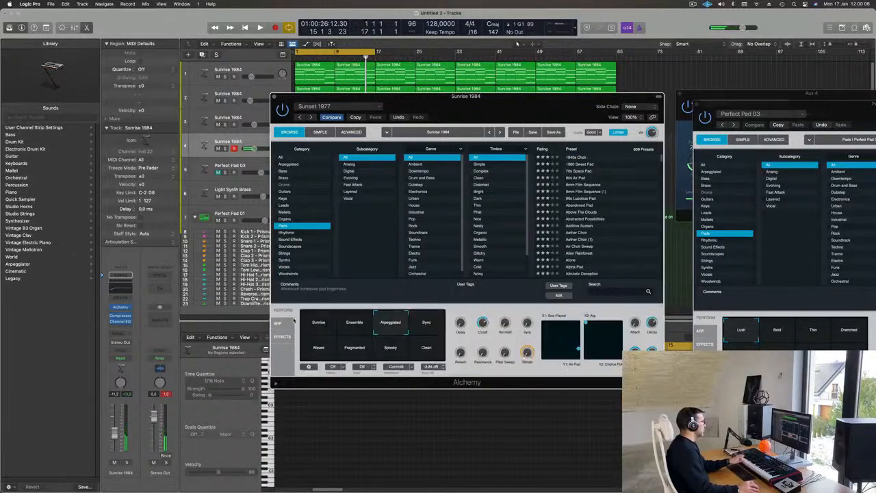
left_click(434, 323)
left_click(426, 352)
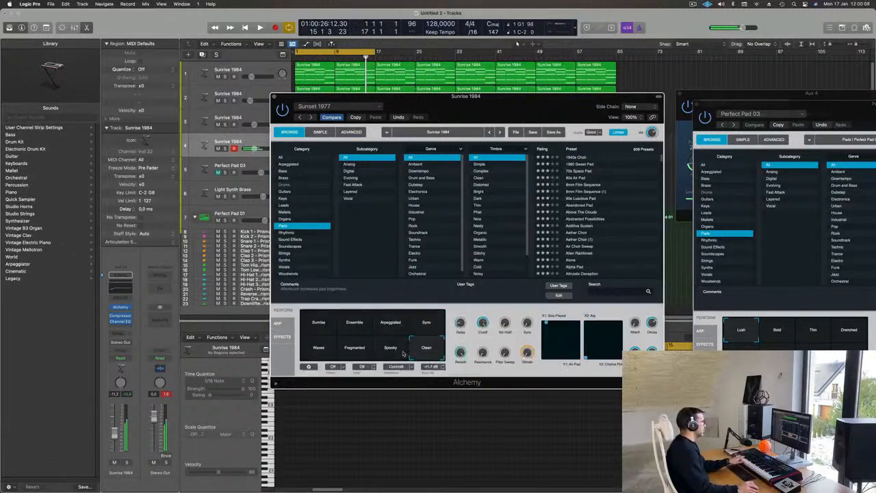
left_click(391, 352)
left_click(350, 352)
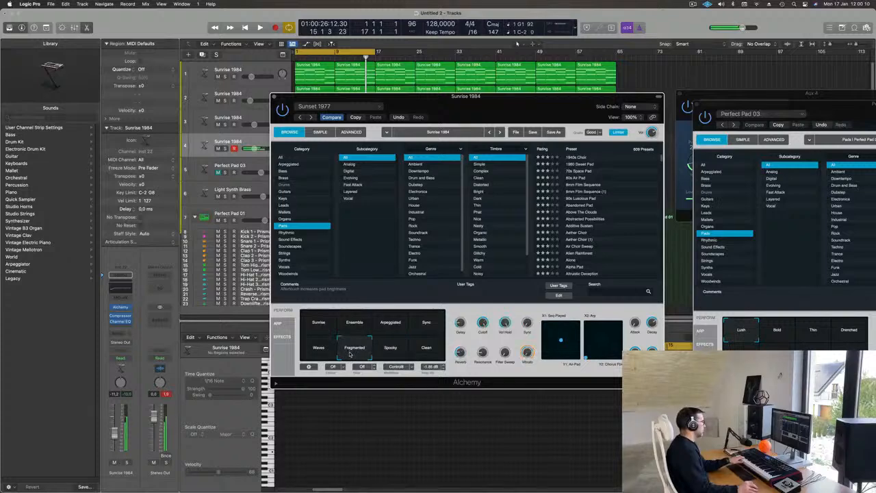
left_click(318, 353)
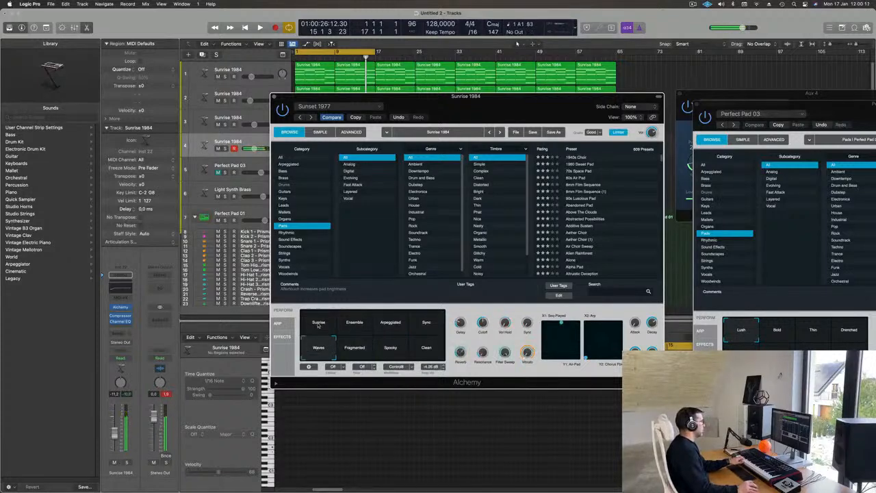
left_click(318, 325)
left_click(353, 326)
left_click(383, 329)
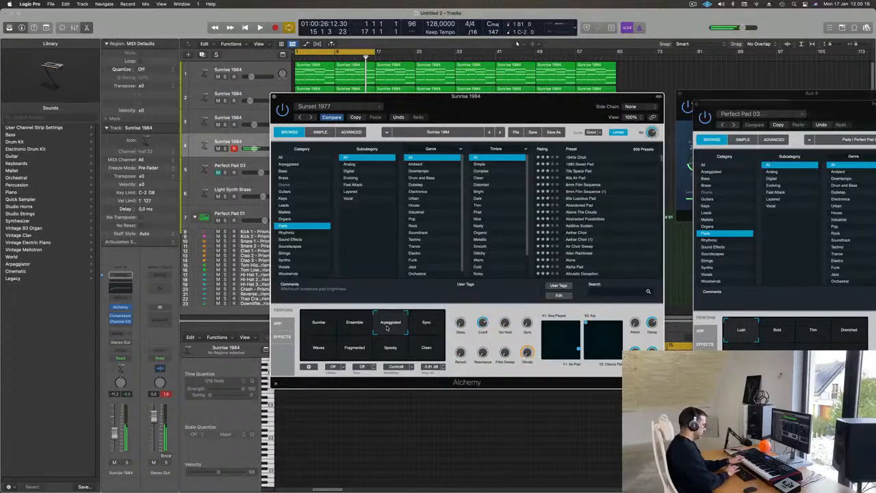
- Play the arrangement and try the Arctic Noise Lead preset from Alchemy's Bass category on the fourth track
key("space")
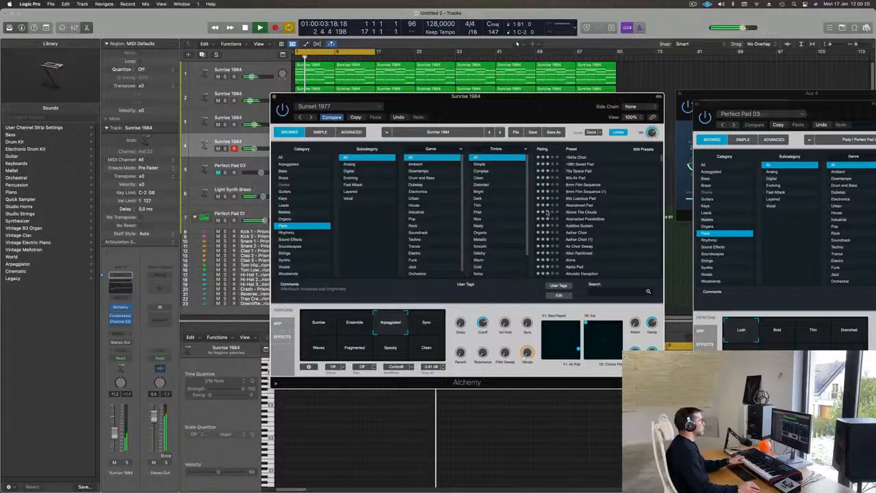
left_click(283, 171)
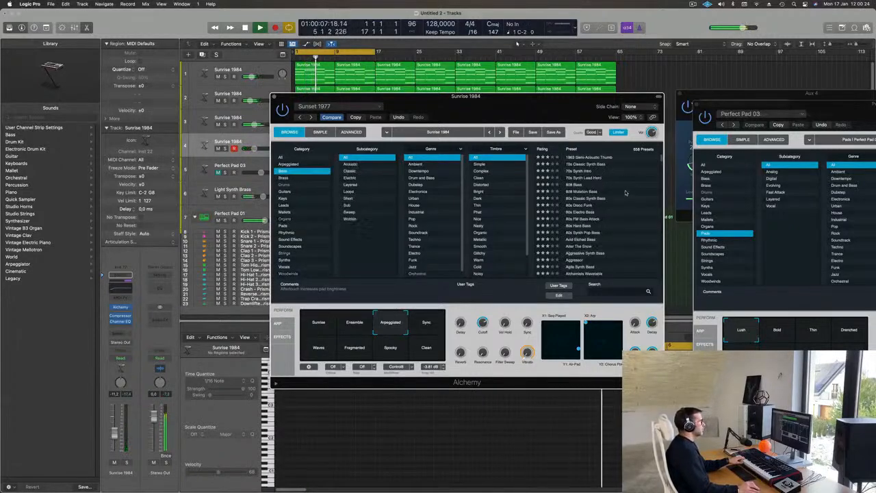
scroll(634, 200, "down", 3)
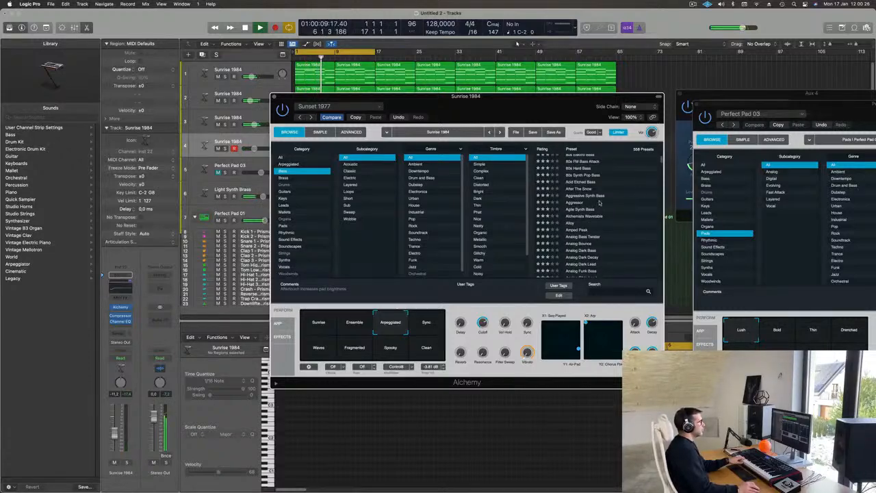
scroll(612, 219, "down", 6)
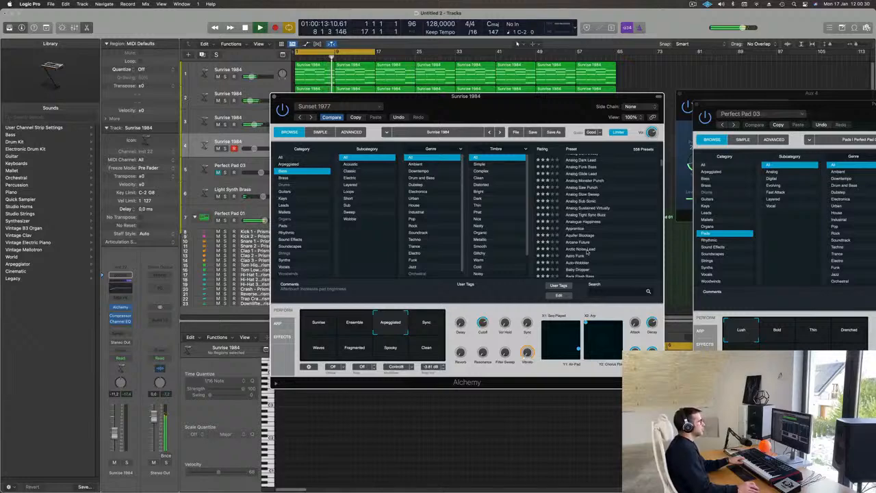
left_click(586, 250)
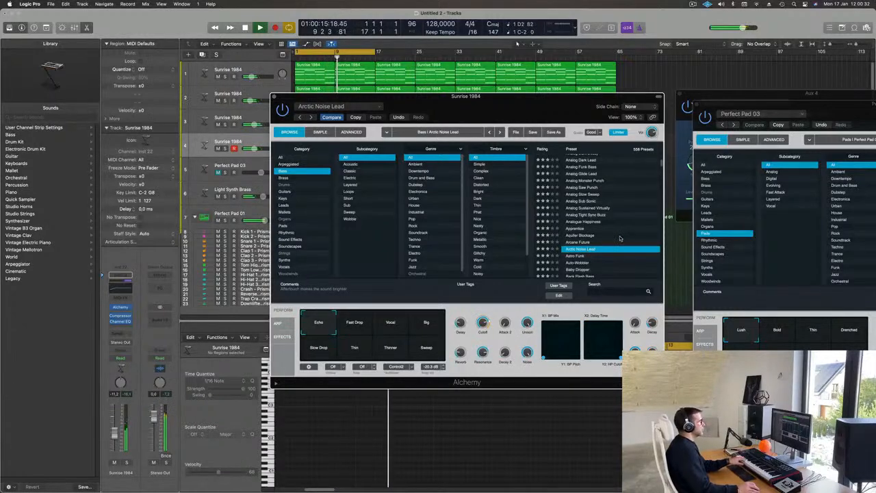
scroll(616, 237, "down", 5)
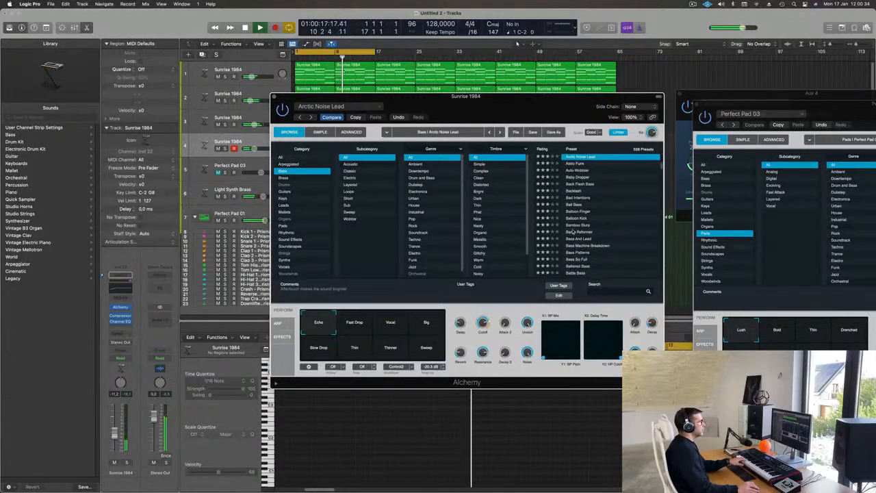
- Try the Bamboo Slurp bass preset with its One Note With Overtones and High Percussive snapshots
left_click(574, 225)
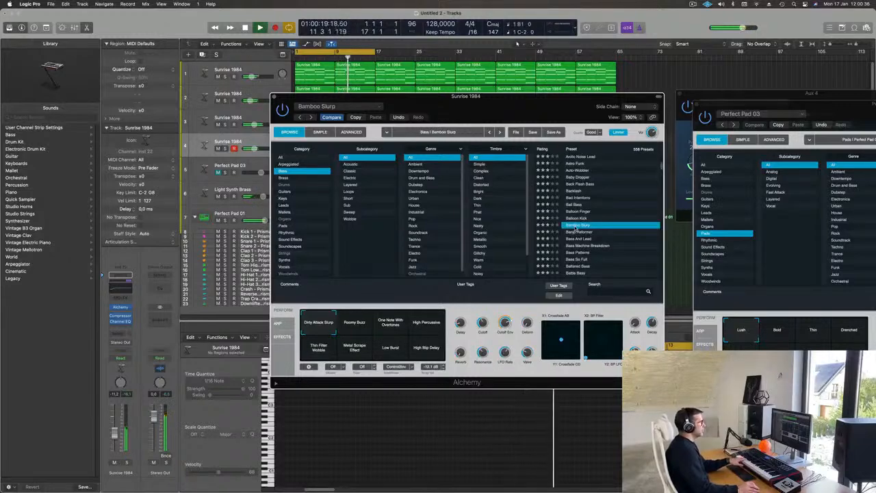
left_click(392, 326)
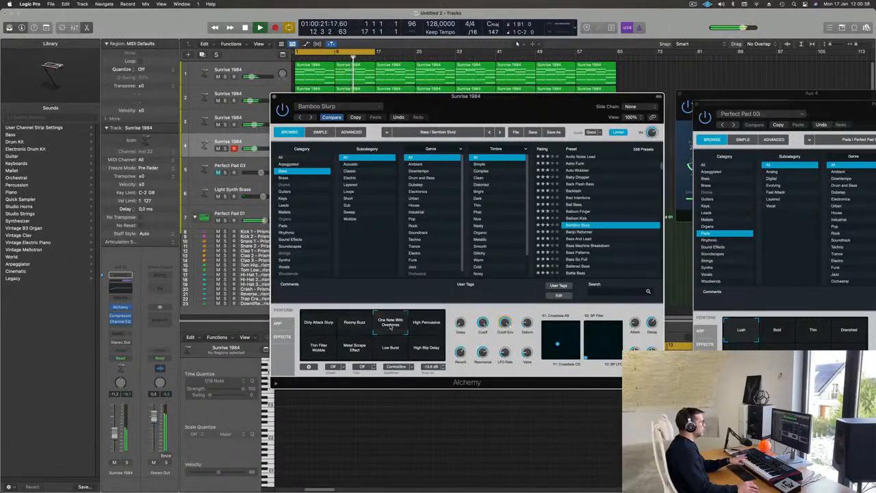
left_click(443, 327)
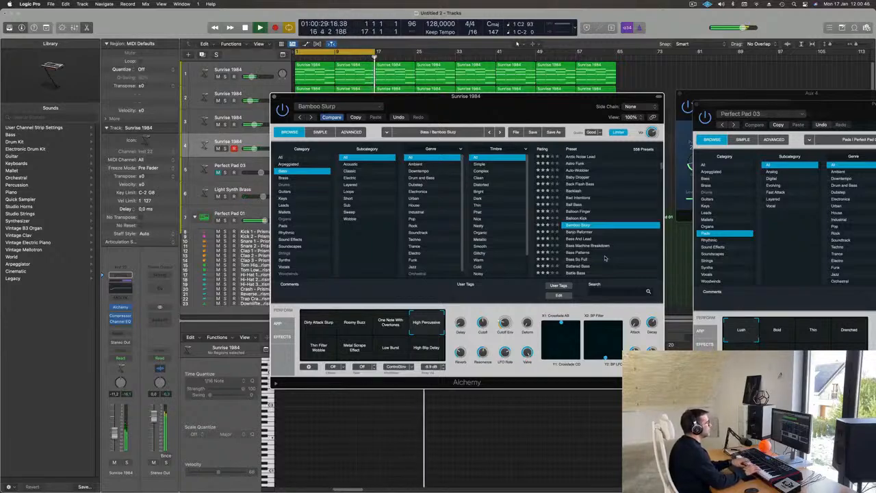
- Audition the Bass So Full and Battered Bass presets against the playing tracks
scroll(599, 266, "down", 2)
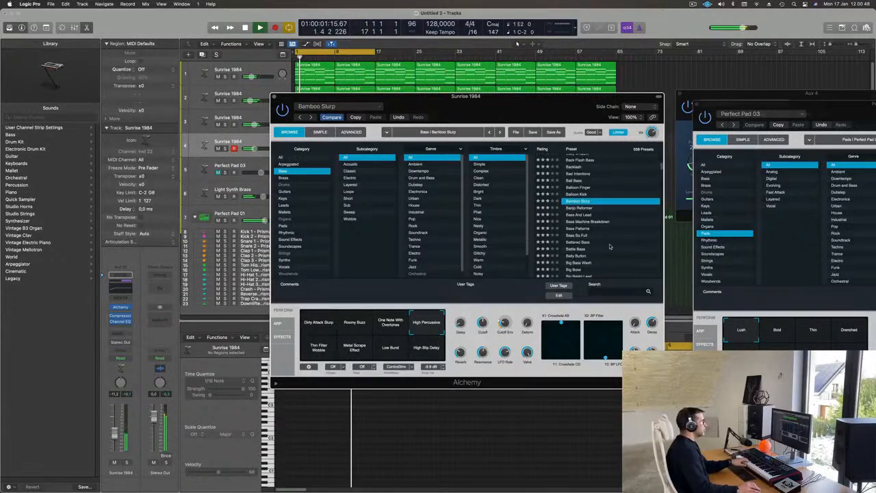
left_click(577, 235)
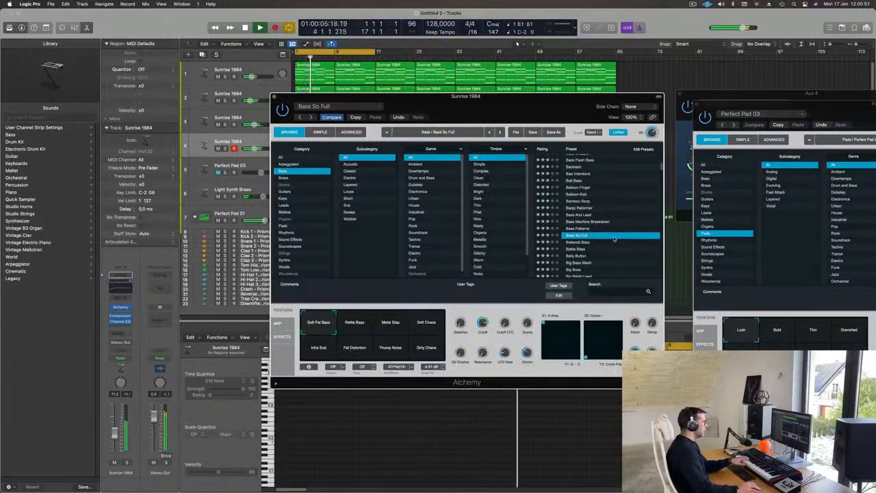
left_click(578, 242)
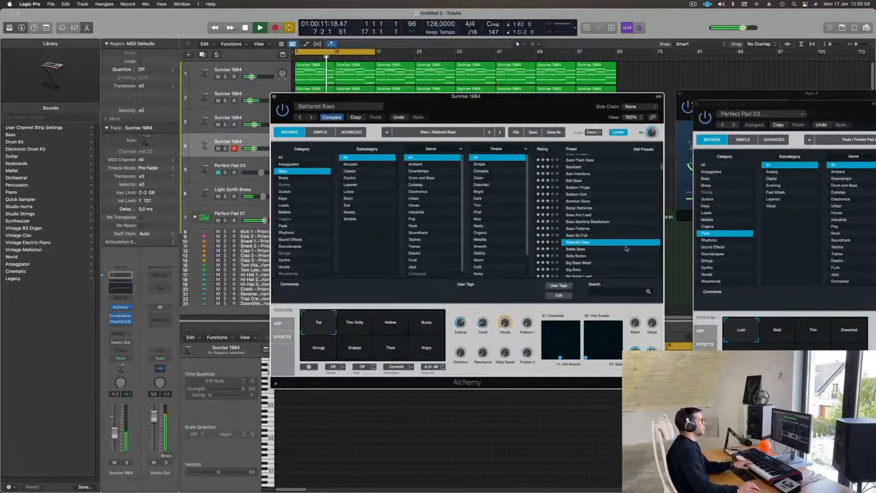
- Try the Big Buzz Bass preset with its Snappy Attack and Warm Attack snapshots at a lower track volume
scroll(626, 249, "down", 3)
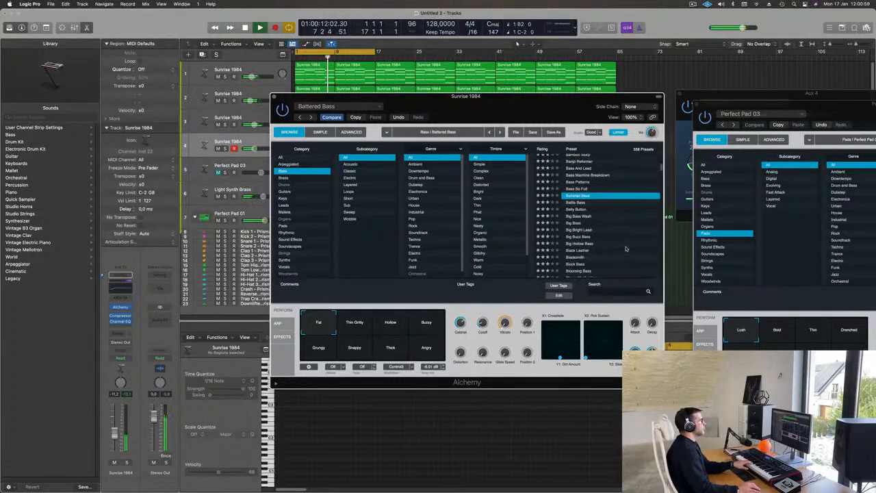
left_click(578, 238)
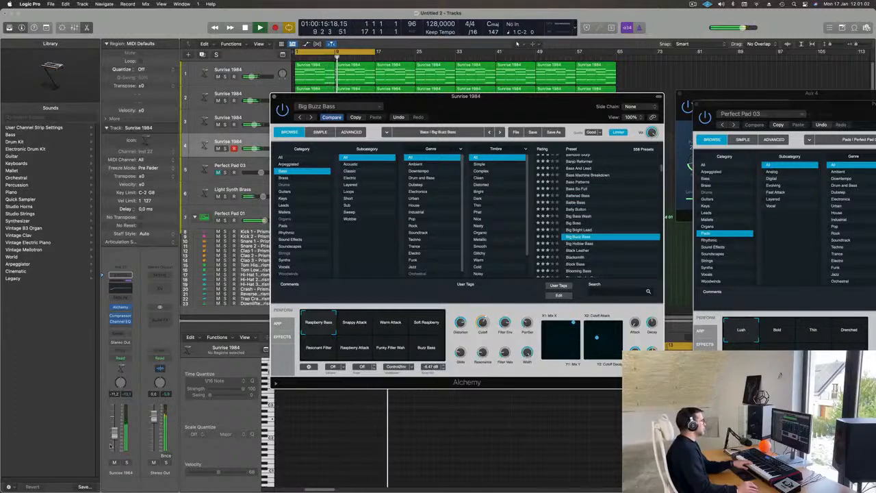
left_click_drag(115, 434, 115, 441)
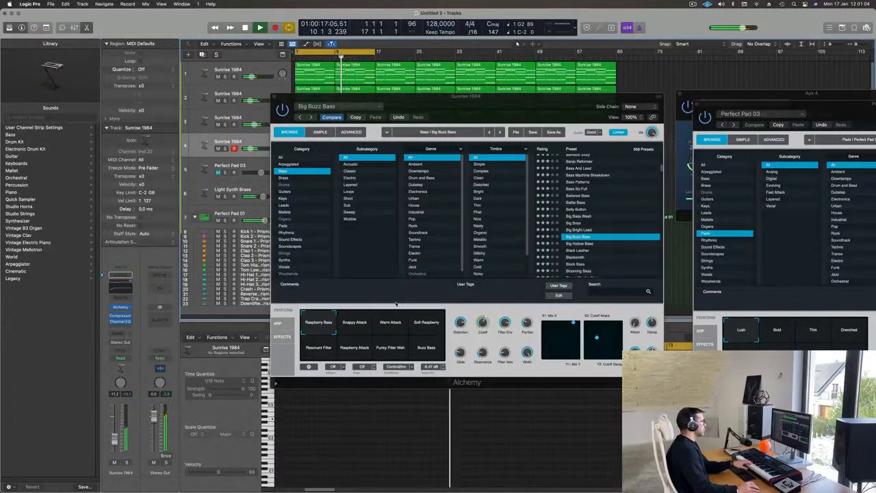
left_click(365, 326)
left_click(391, 328)
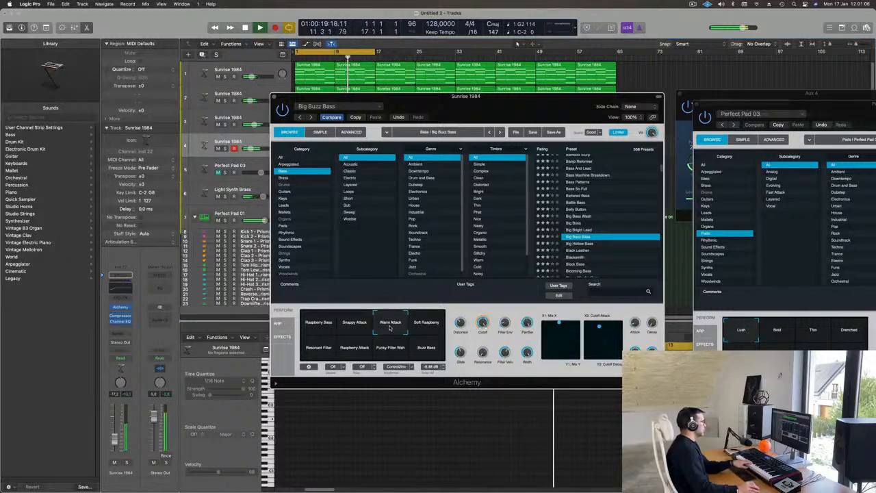
left_click_drag(115, 438, 115, 442)
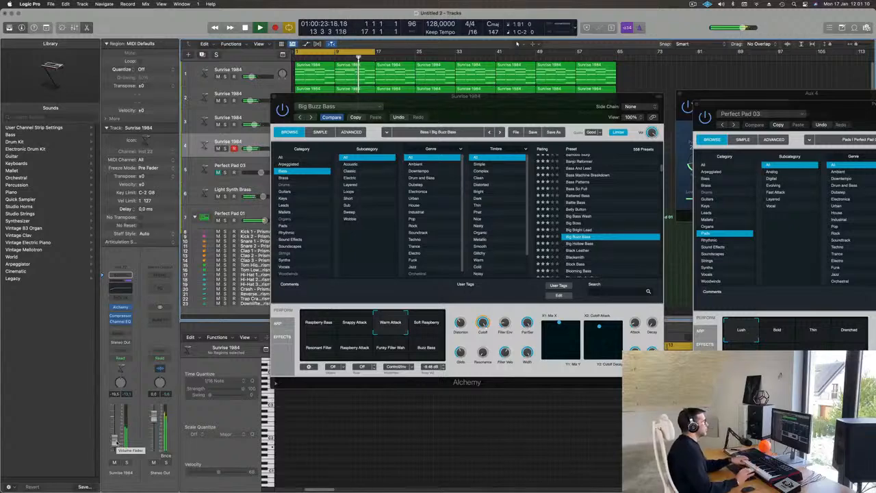
- Audition the Black Leather and Blooming Bass presets on the fourth Sunrise 1984 track
left_click(578, 251)
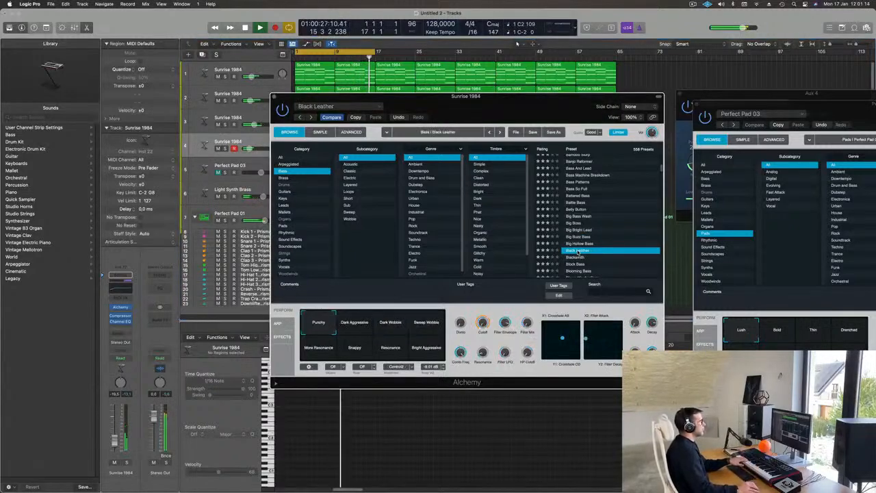
scroll(581, 244, "down", 3)
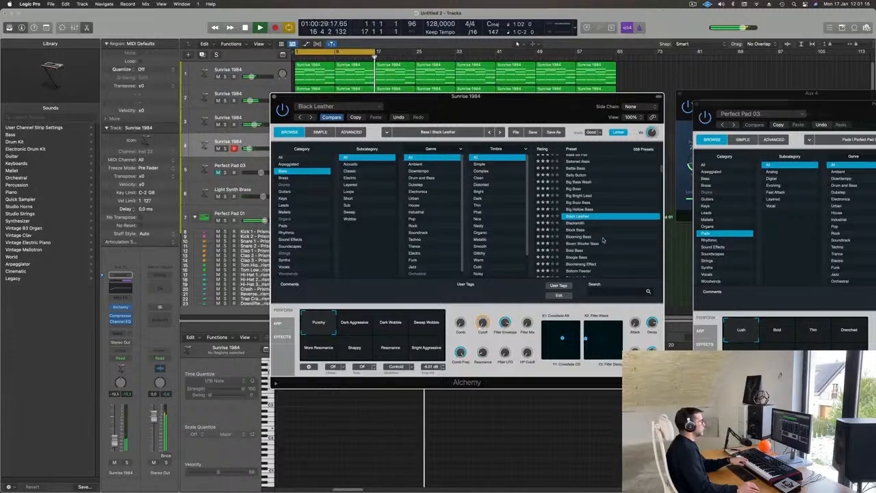
left_click(578, 237)
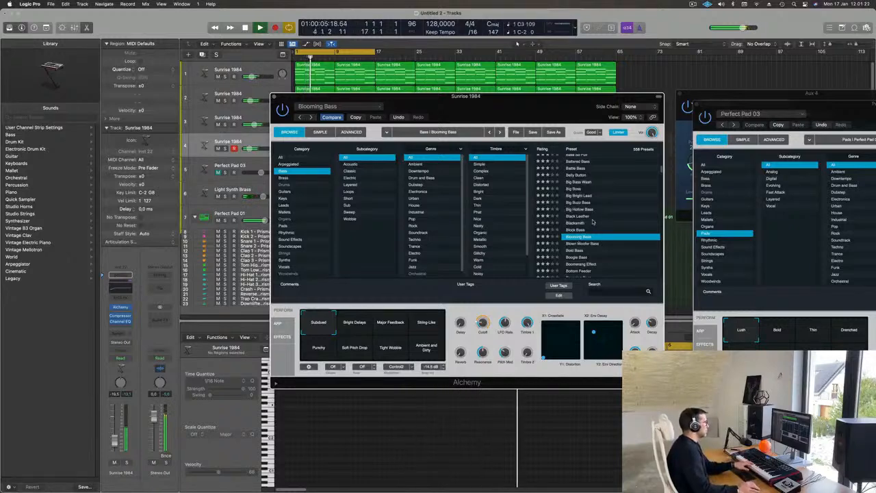
- Try Bold Bass with its Percussive Pluck snapshot at a track volume of about -9.6 dB, and audition Bottom Feeder
scroll(583, 231, "down", 1)
left_click(575, 239)
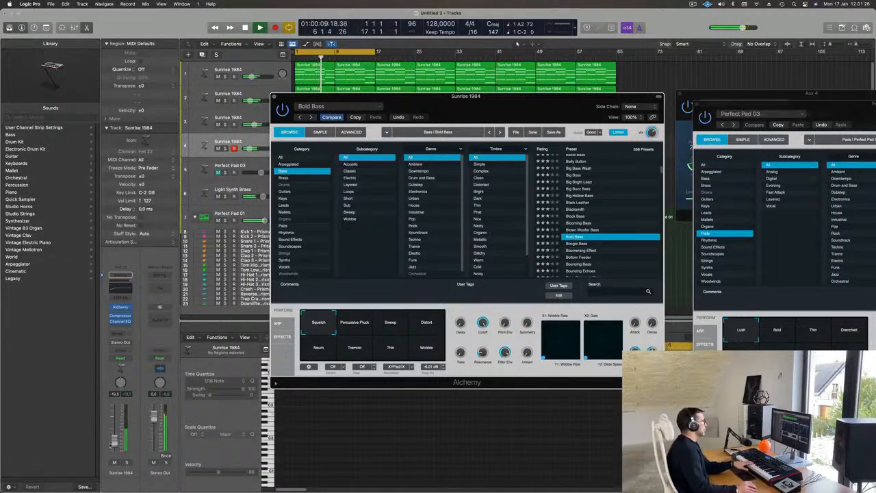
left_click_drag(115, 432, 116, 427)
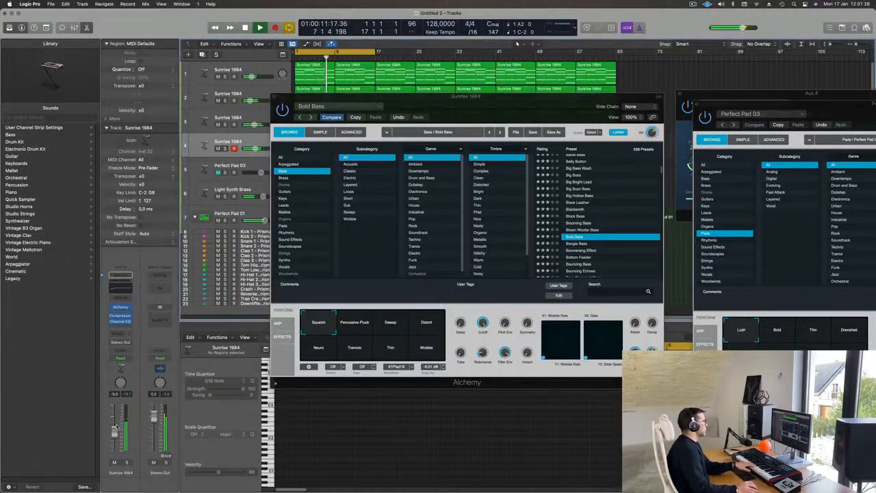
left_click(355, 326)
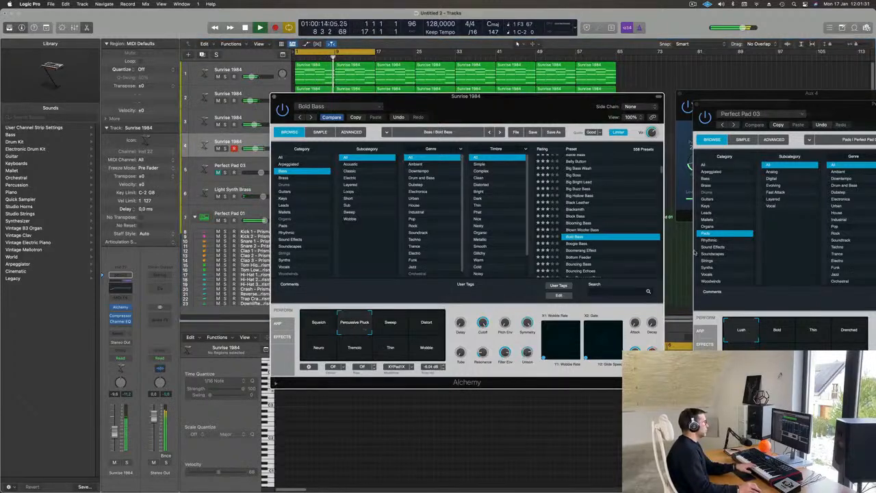
left_click(586, 257)
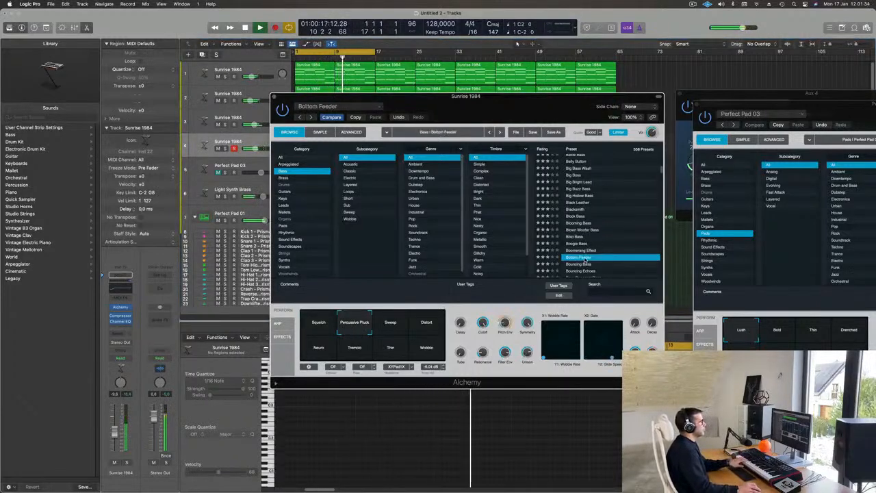
scroll(602, 247, "down", 3)
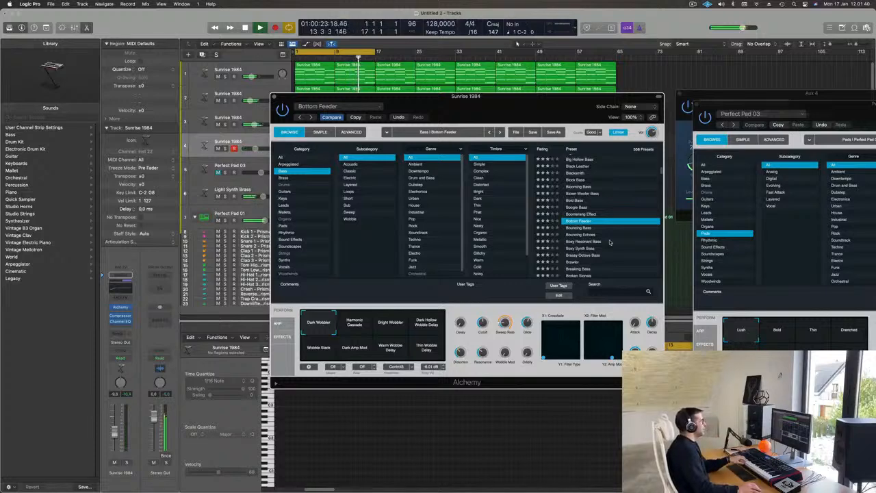
- Load the Supervillain Brass preset from Alchemy's Brass category and lower the track's volume to sit in the mix
left_click(280, 178)
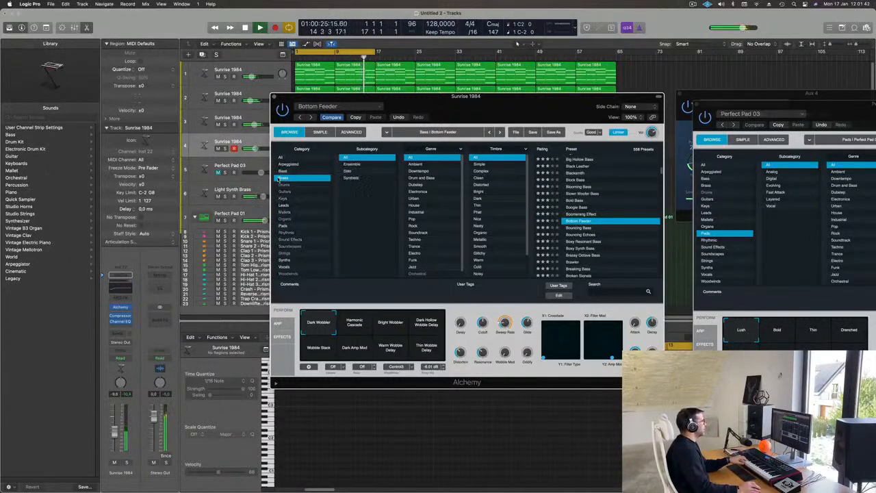
scroll(580, 198, "down", 5)
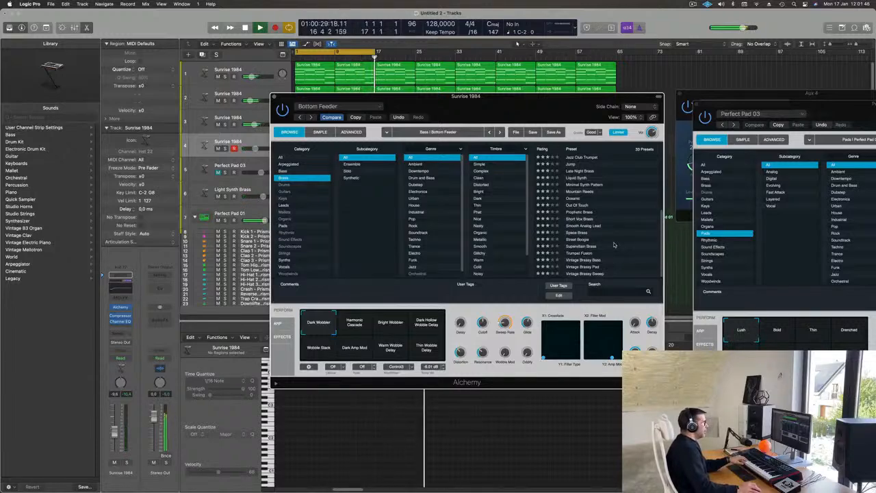
left_click(568, 247)
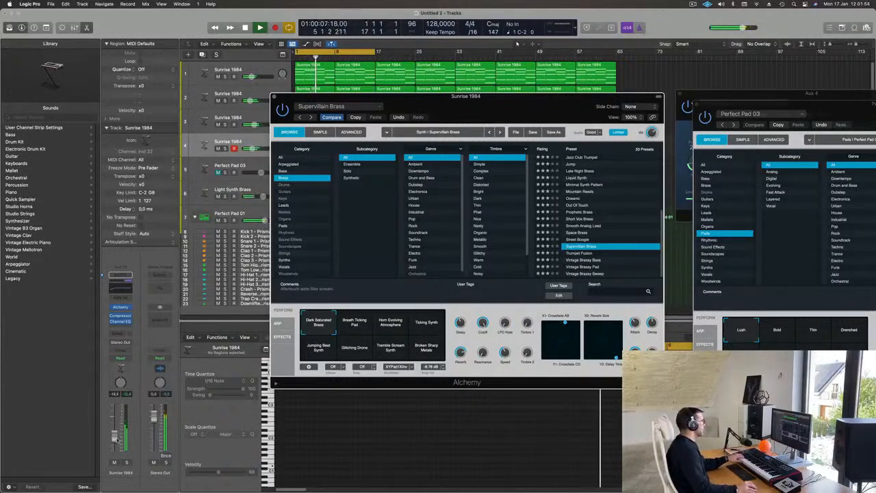
left_click_drag(114, 431, 115, 437)
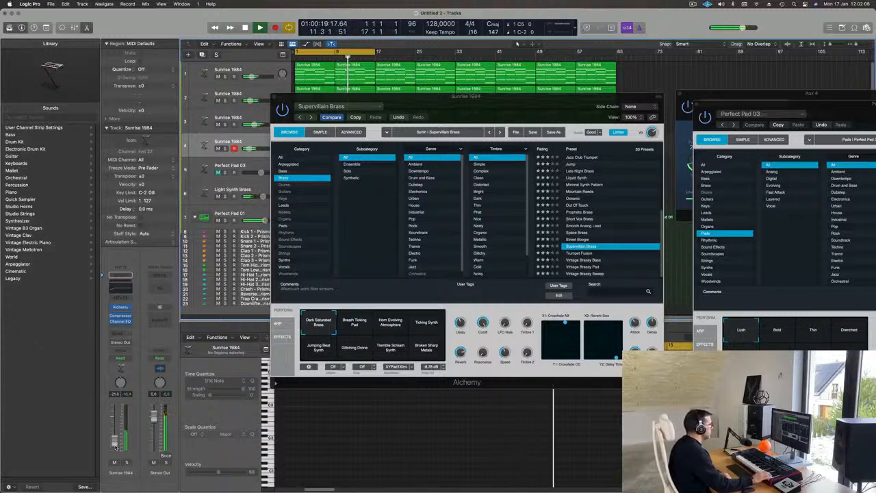
- Record a two-note brass part on the fourth Sunrise 1984 track and move the new region to bar 1
key("r")
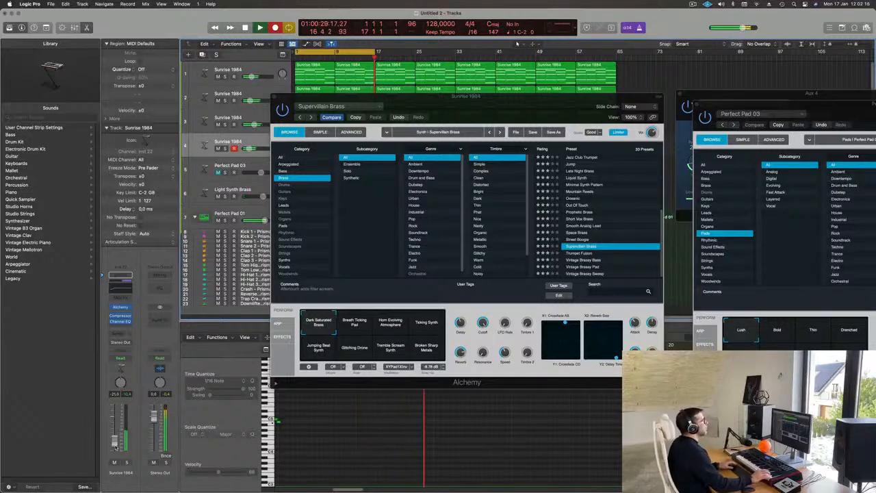
key("space")
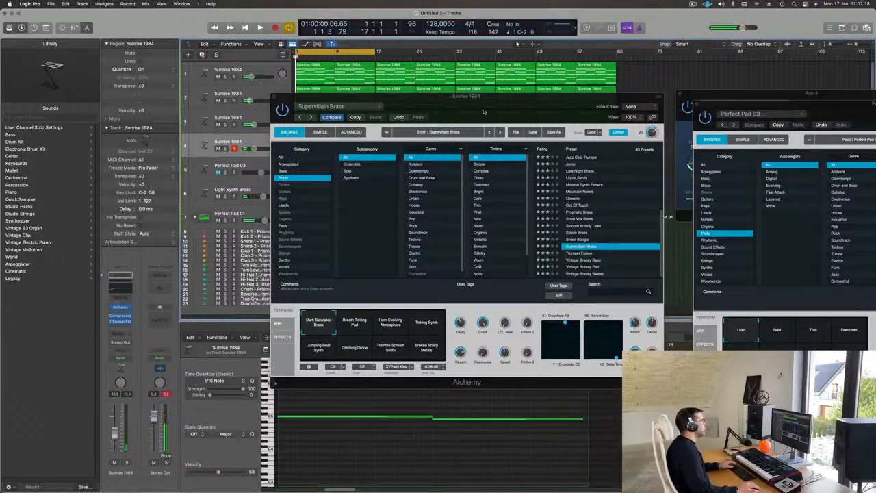
left_click_drag(484, 111, 795, 123)
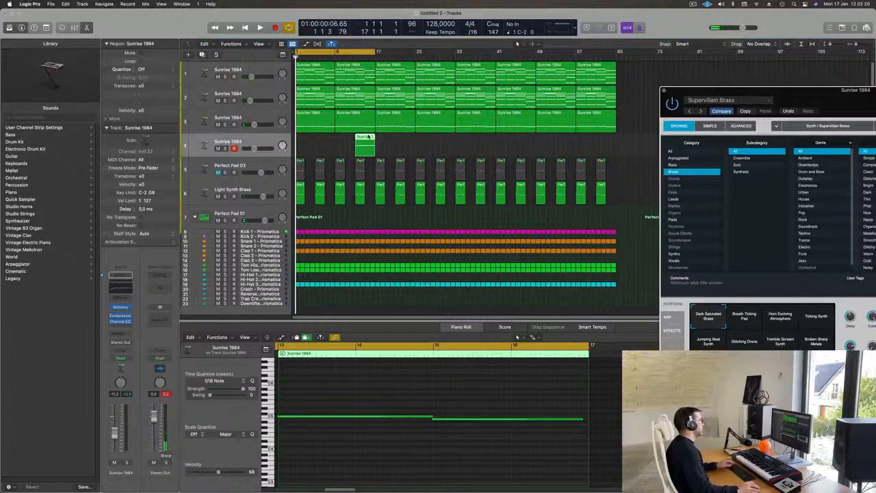
left_click_drag(369, 137, 306, 139)
key("space")
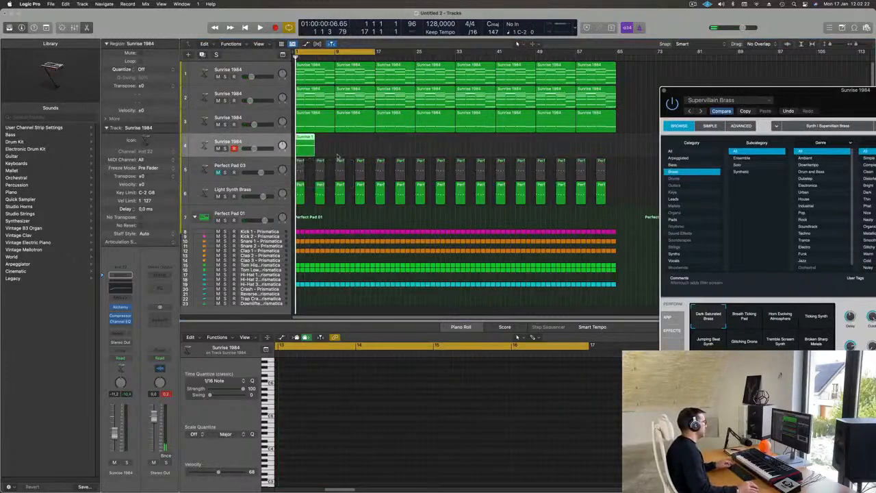
- Quantize both recorded brass notes to 1/16 and lengthen the second note to the region's end at bar 5
key("e")
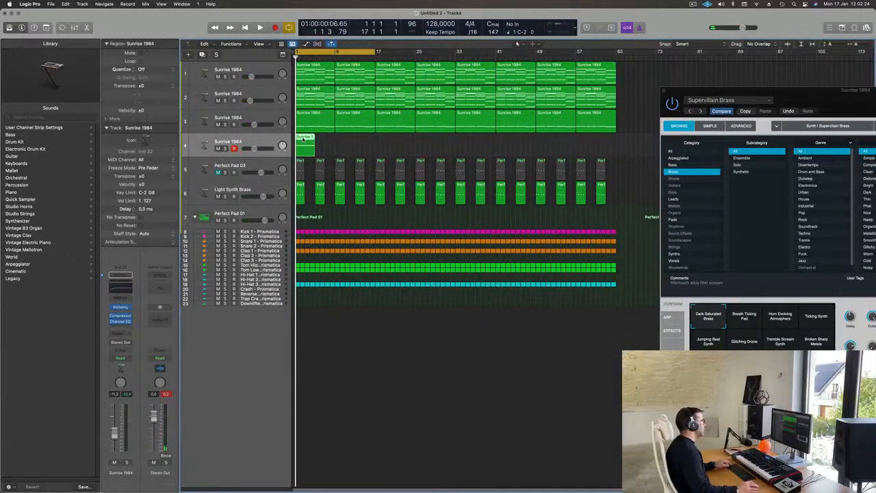
key("e")
key("super+a")
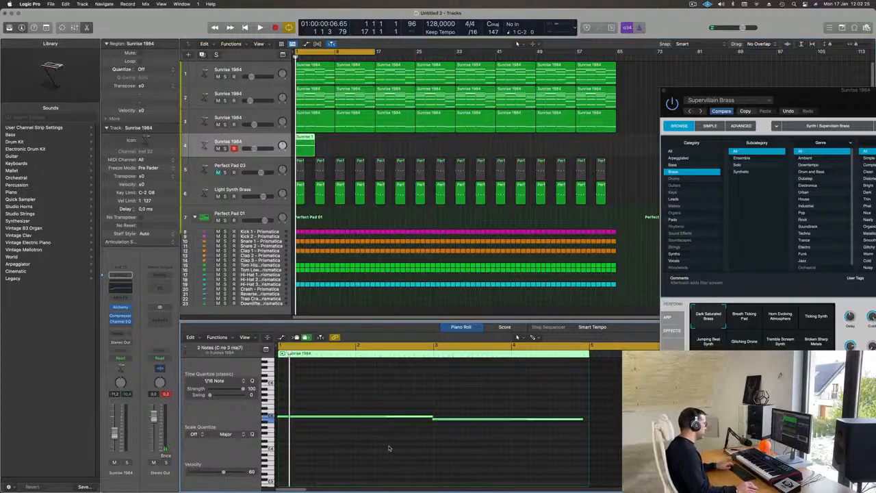
left_click(489, 412)
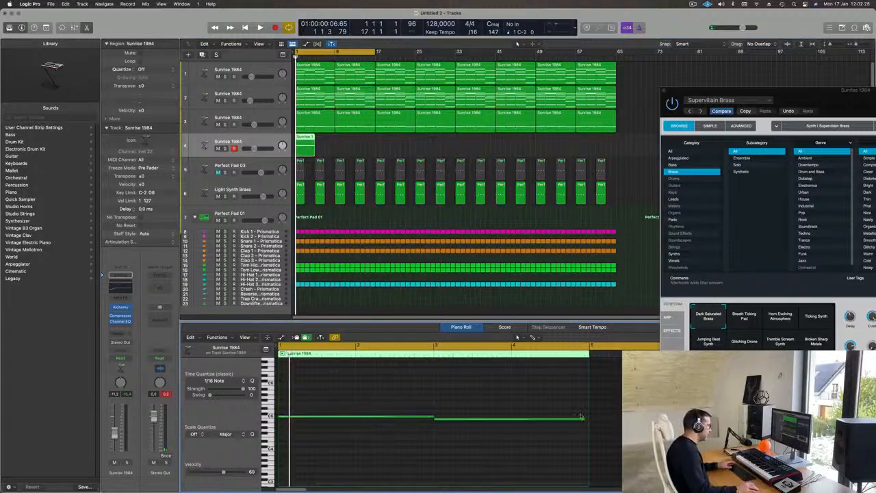
left_click(584, 417)
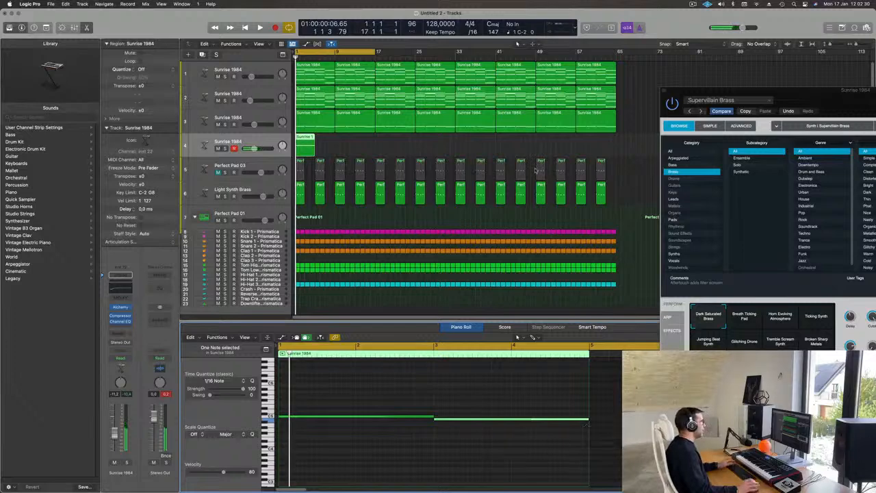
- Play the arrangement from the start with the brass region and lower the fourth Sunrise 1984 track's volume
left_click_drag(830, 99, 549, 130)
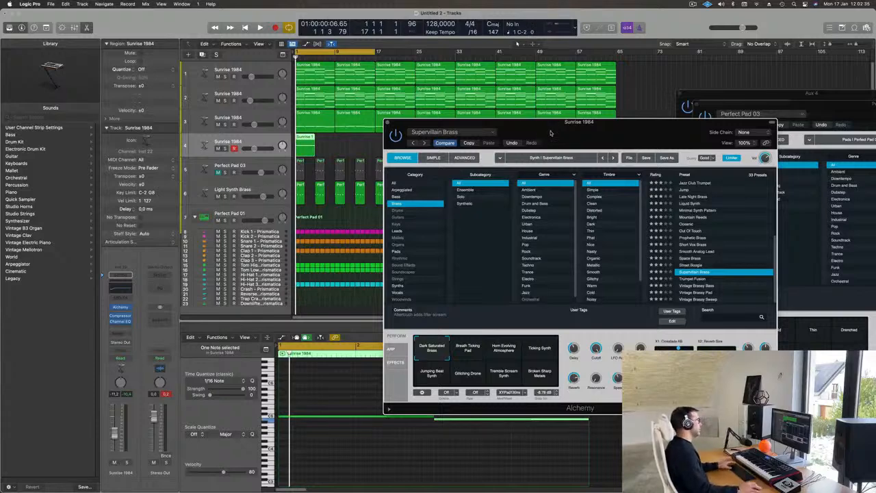
key("space")
left_click(243, 144)
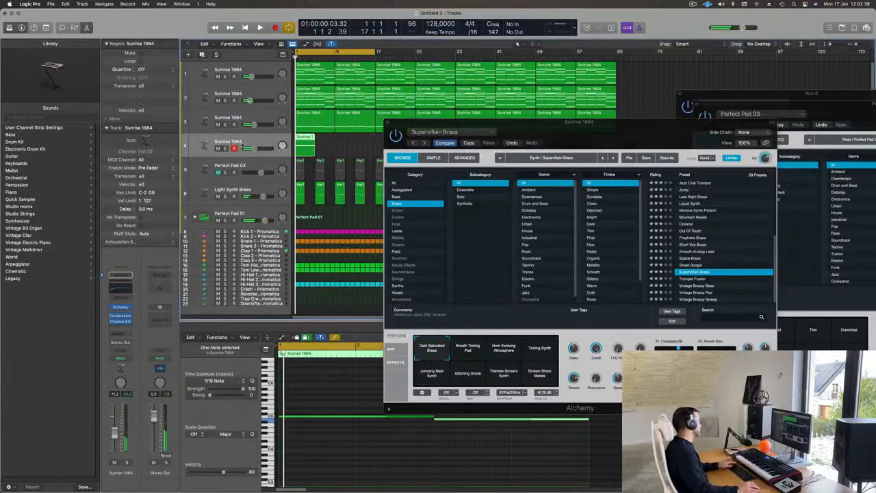
key("space")
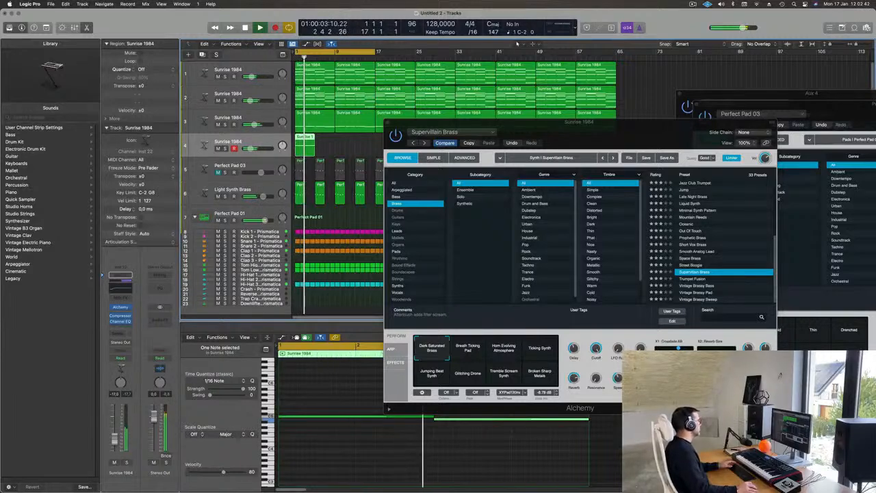
- Add a Bus 5 send to the brass track and lower its volume to about -23 dB
left_click(120, 333)
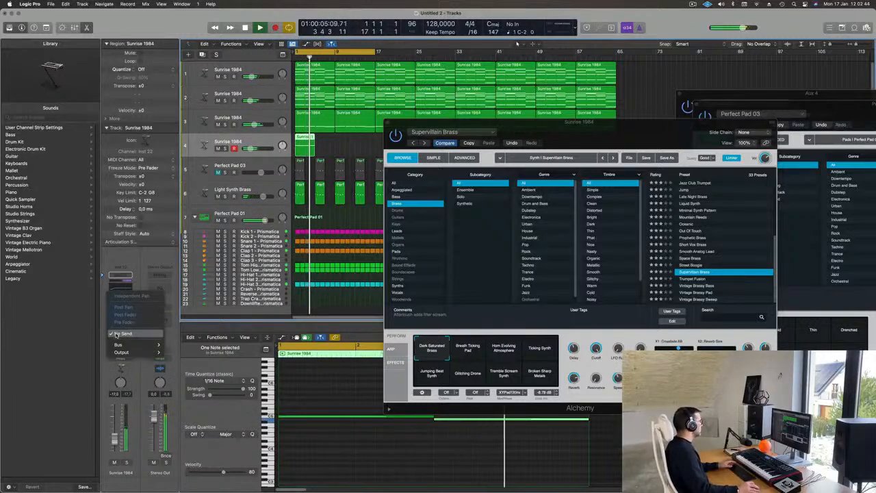
mouse_move(122, 350)
left_click(182, 225)
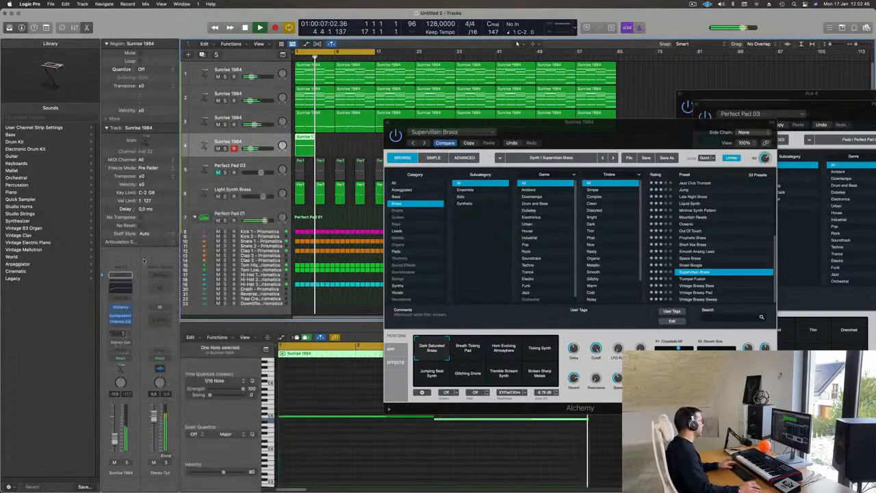
left_click_drag(130, 331, 131, 330)
left_click_drag(115, 438, 115, 443)
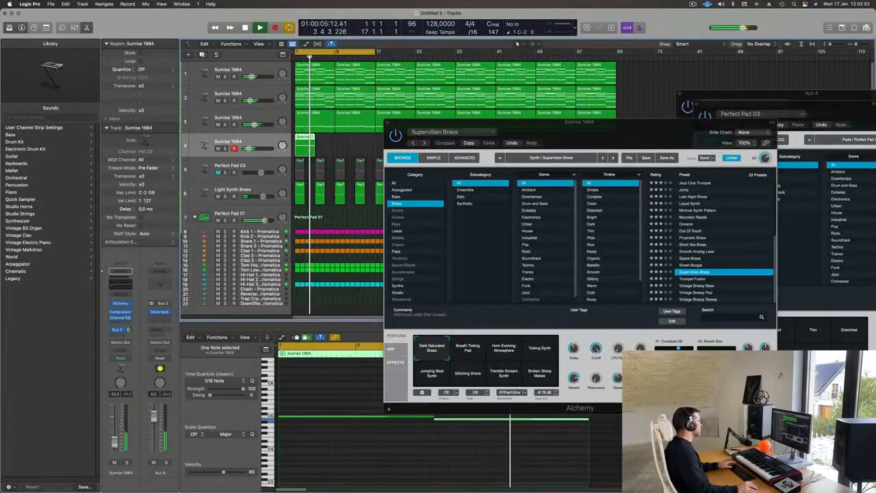
- In the brass track's Channel EQ, set the low shelf to 62.5 Hz at -4.7 dB and enable a 12 dB/Oct low cut at 390 Hz
left_click(120, 317)
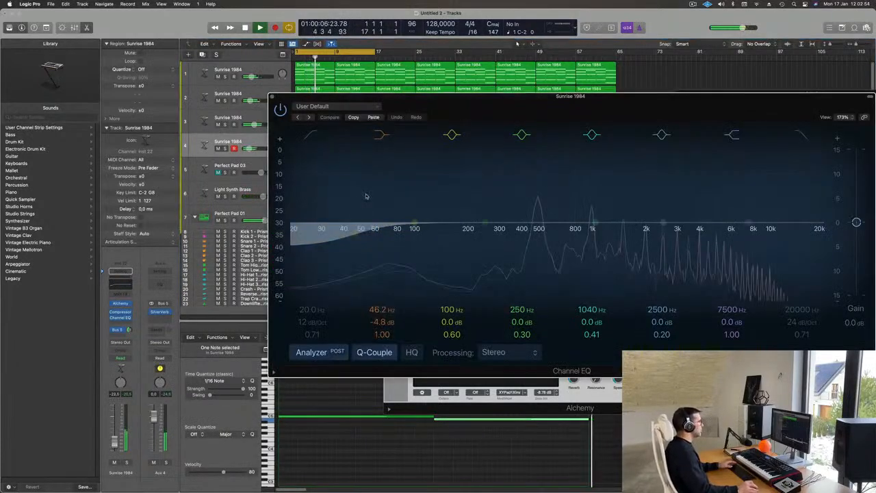
left_click_drag(430, 201, 380, 191)
left_click(314, 139)
left_click(313, 139)
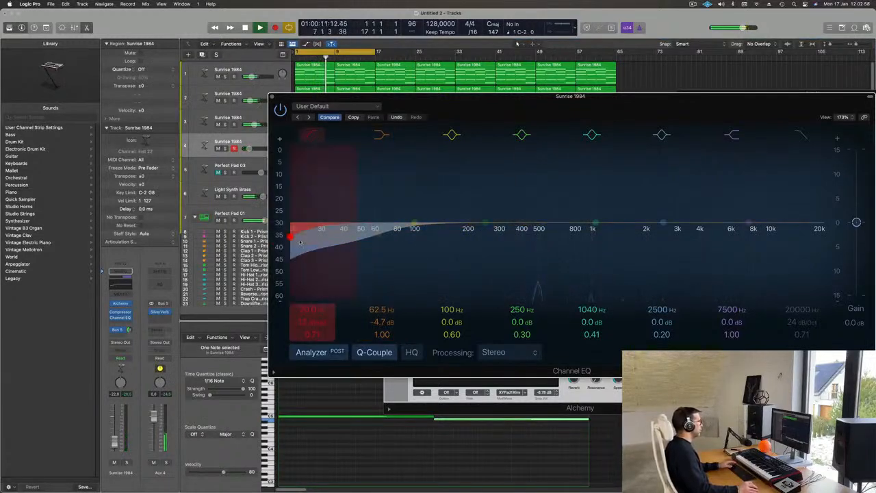
left_click_drag(295, 232, 529, 218)
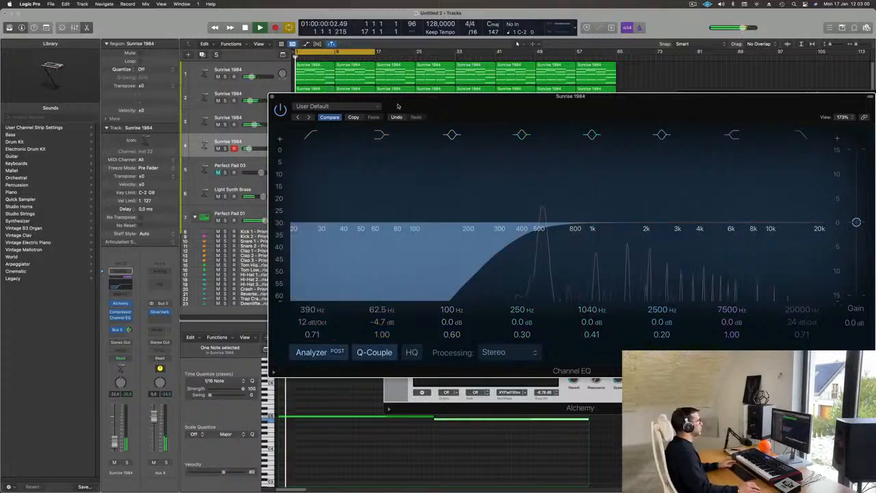
left_click_drag(399, 101, 744, 258)
- Repeat the four-bar brass region along the fourth Sunrise 1984 track up to bar 57
left_click_drag(470, 127, 618, 140)
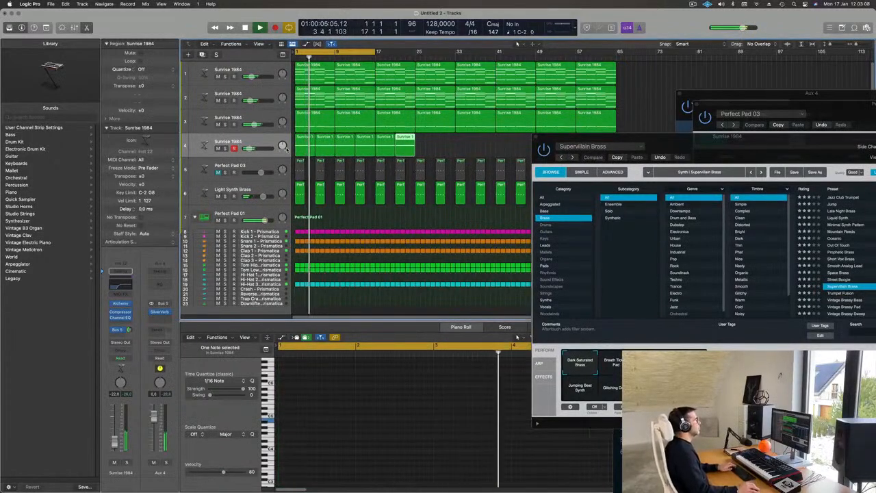
key("super+r")
key("super+r")
key("super+r")
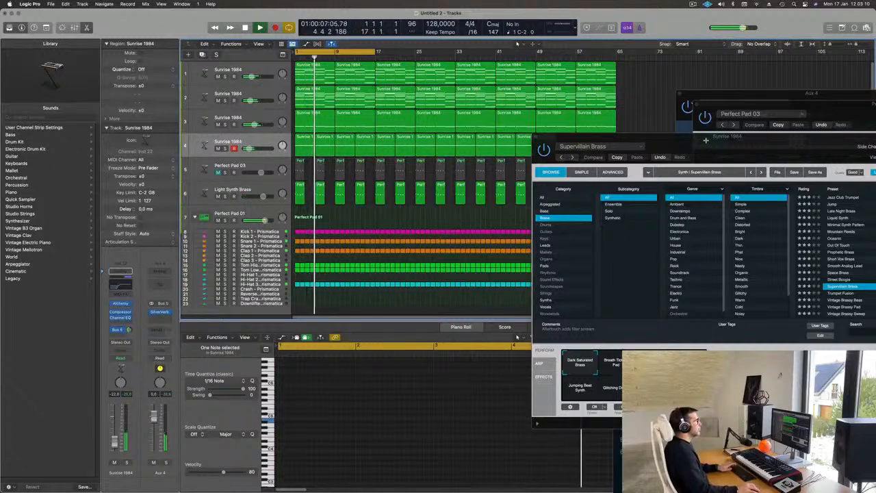
left_click_drag(602, 137, 583, 309)
- Unmute the Perfect Pad 03 track and set its volume to about -6.4 dB while the arrangement plays
key("space")
key("space")
key("space")
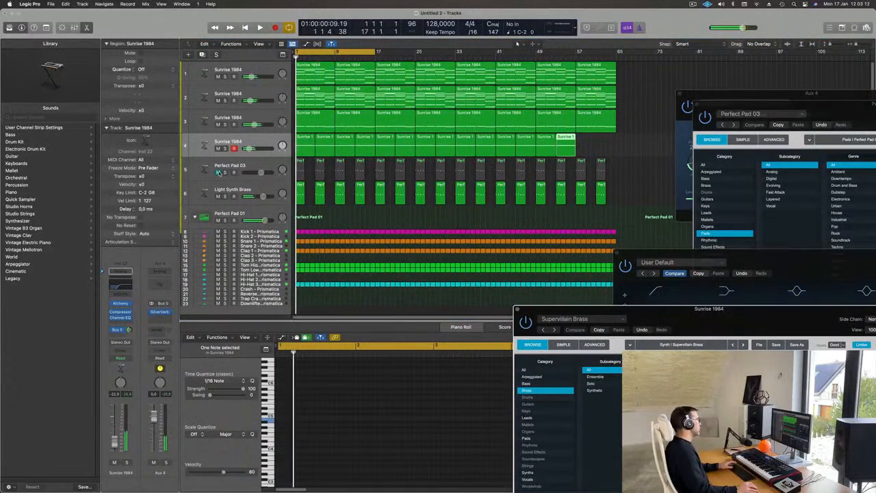
left_click(218, 172)
key("space")
left_click(192, 175)
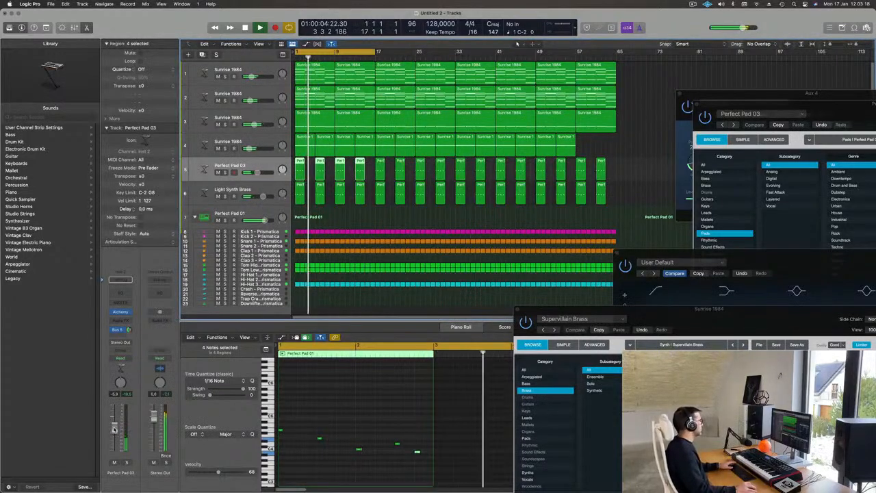
scroll(345, 178, "left", 2)
scroll(344, 202, "down", 3)
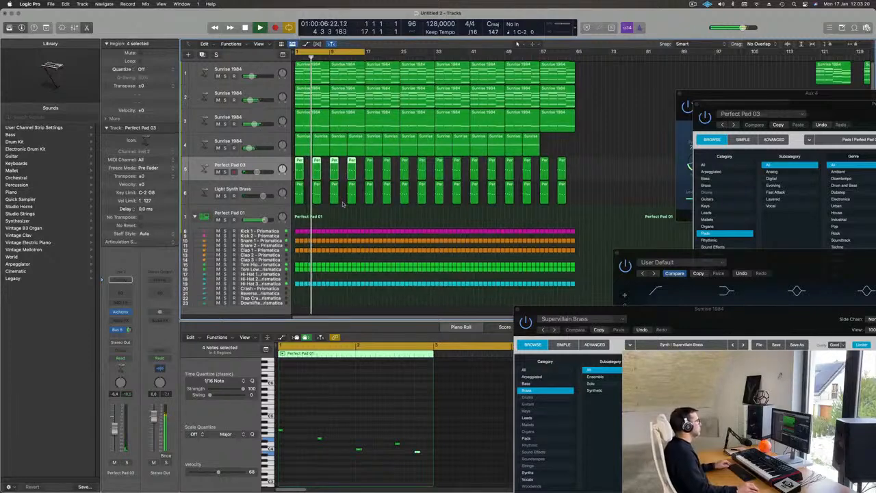
scroll(349, 201, "up", 2)
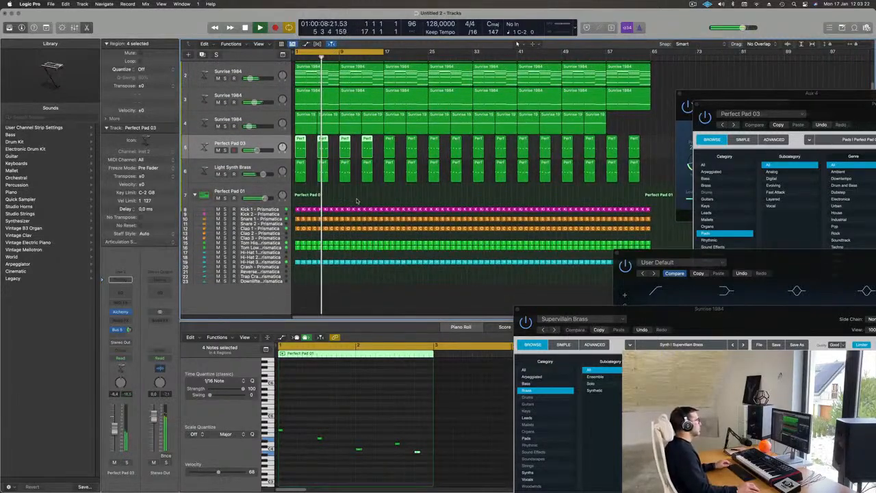
scroll(356, 201, "up", 2)
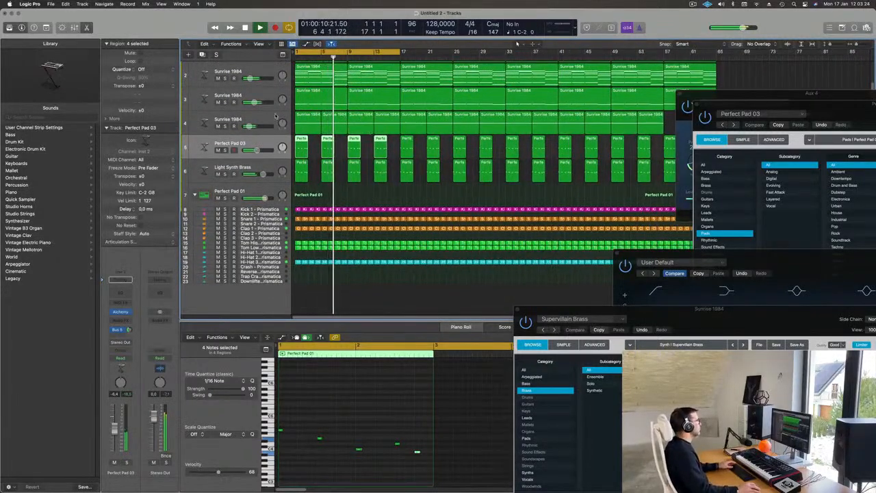
- Lower the brass Sunrise 1984 track to about -24 dB, comparing the mix with it muted, unmuted and soloed
left_click(259, 118)
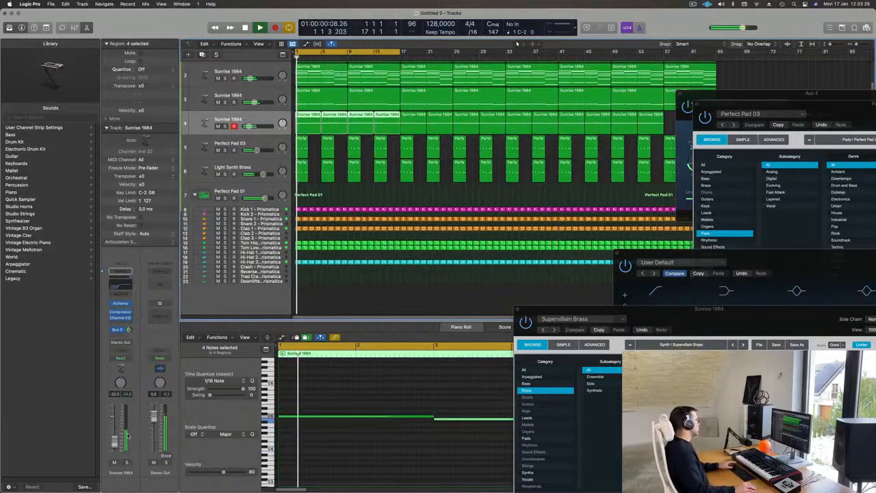
left_click(114, 462)
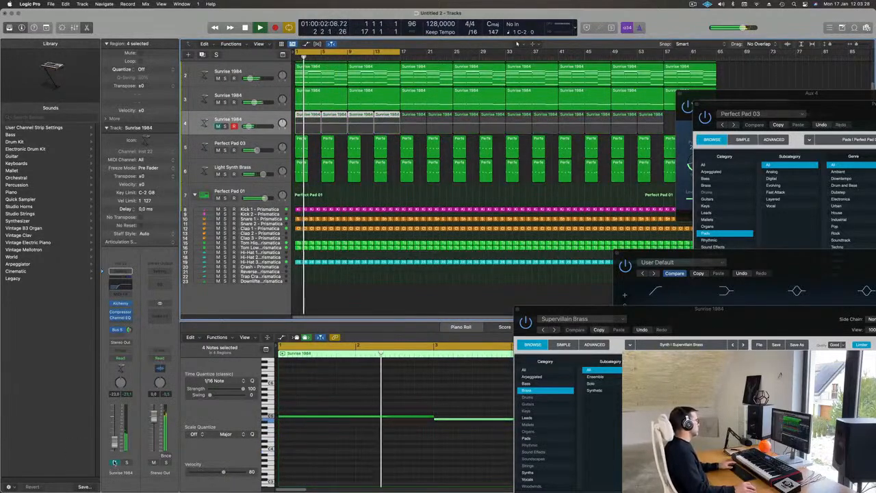
left_click(114, 462)
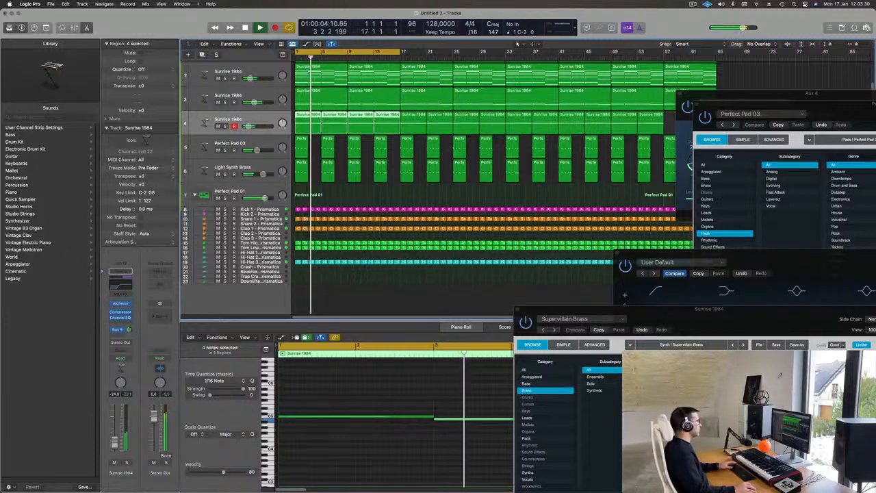
left_click(225, 126)
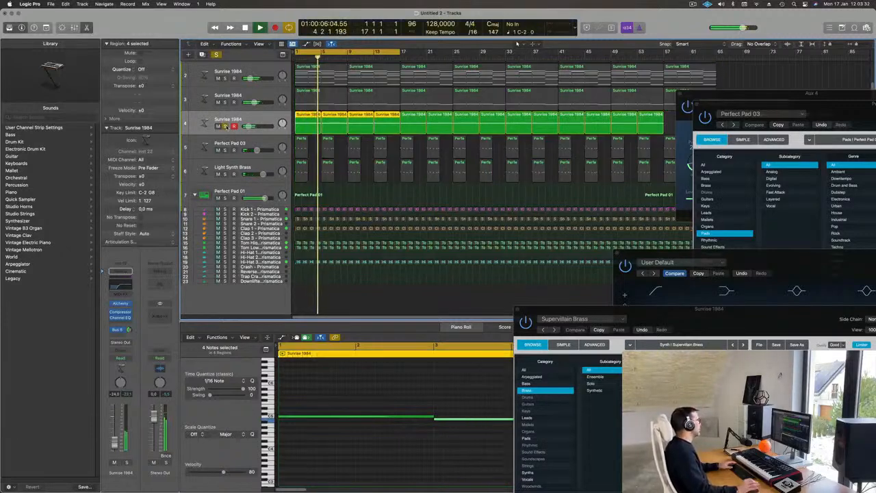
key("s")
scroll(393, 115, "down", 3)
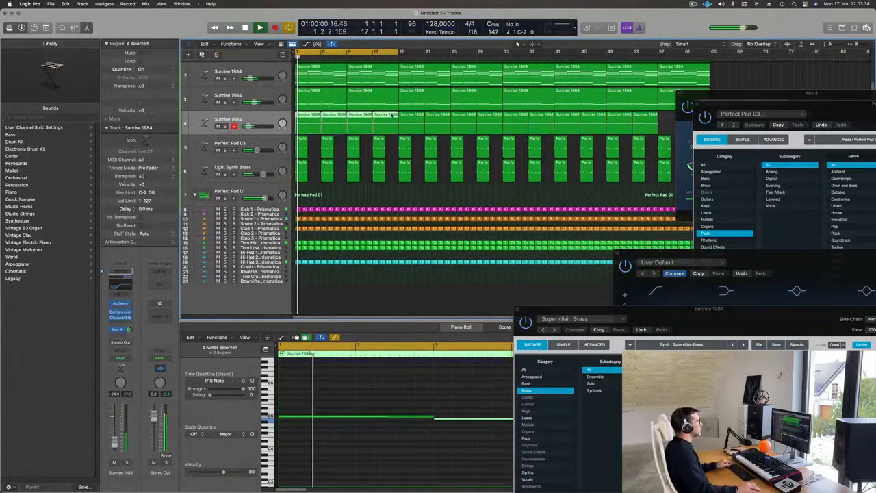
scroll(390, 196, "down", 3)
scroll(375, 198, "down", 2)
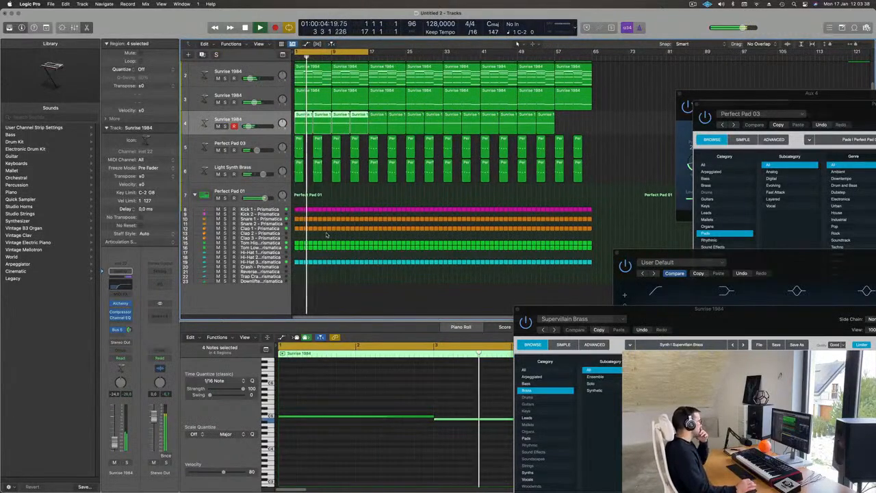
scroll(337, 293, "up", 1)
scroll(336, 292, "up", 3)
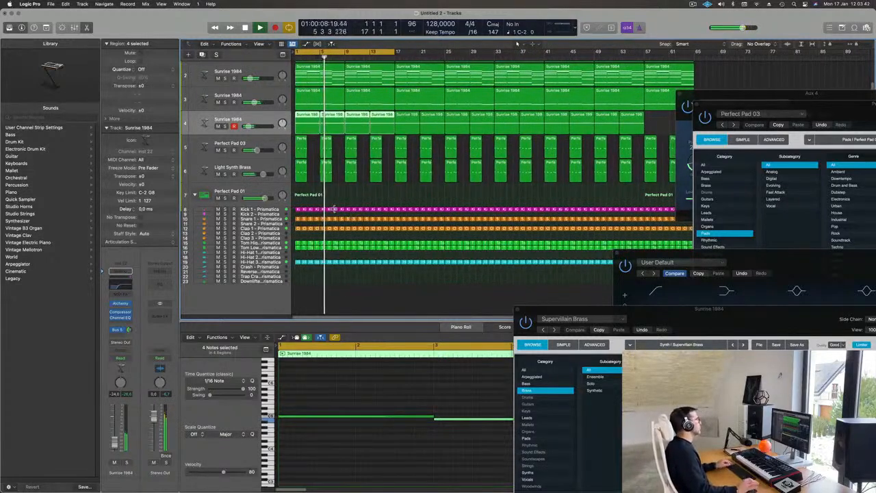
scroll(359, 200, "down", 1)
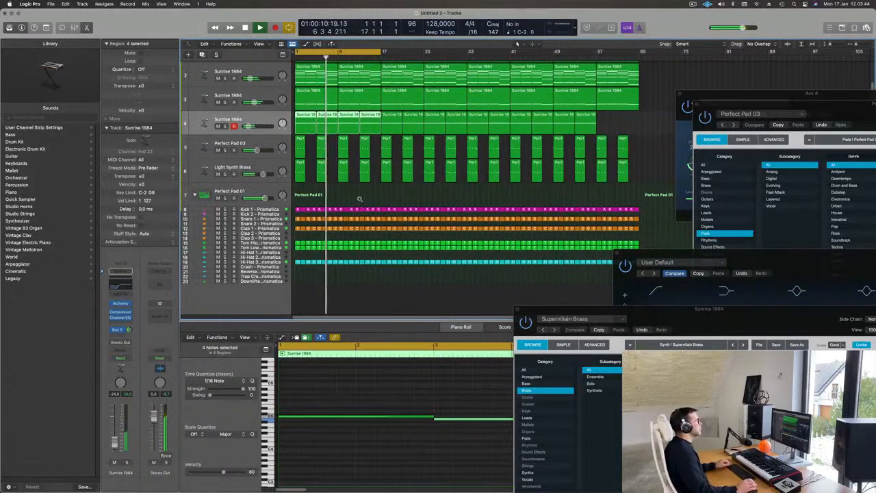
left_click(694, 5)
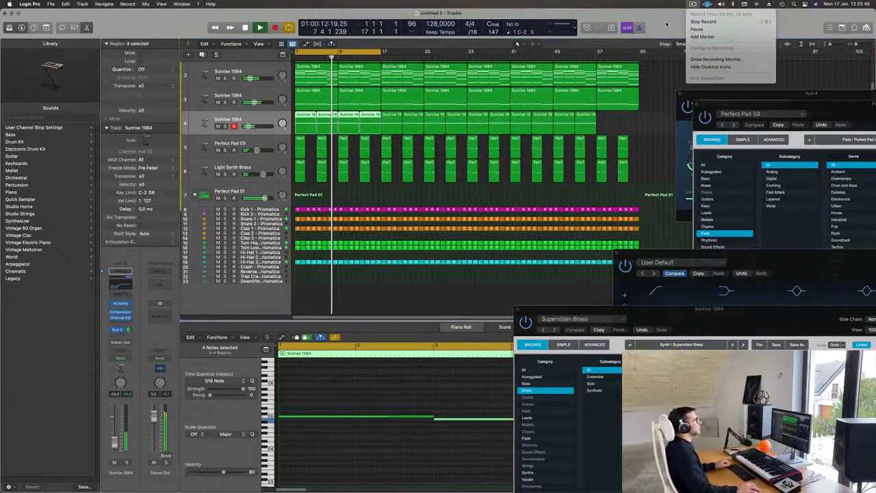
left_click(666, 25)
scroll(448, 189, "up", 2)
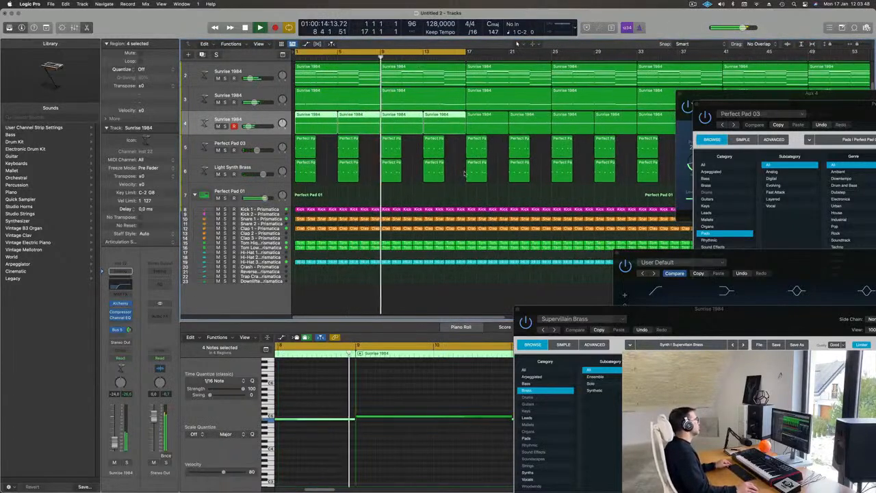
scroll(448, 189, "down", 1)
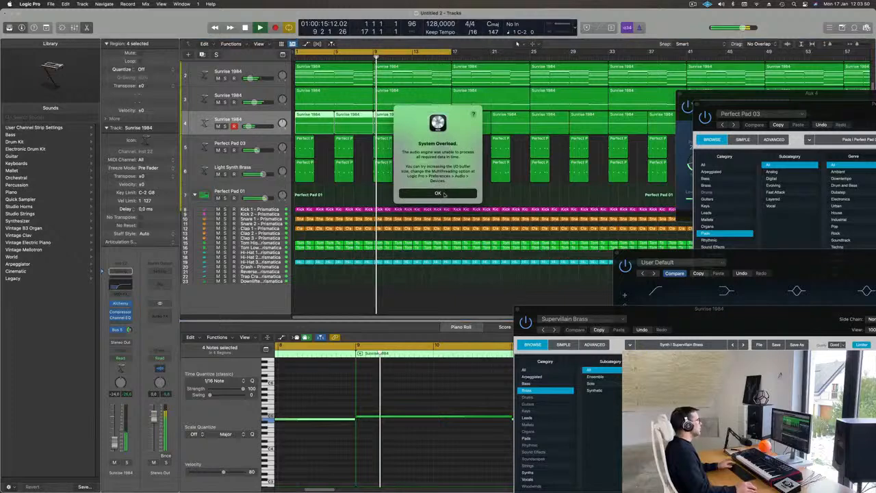
- Dismiss the system overload alert, clear the region selection and return the playhead to the start of the project
left_click(439, 193)
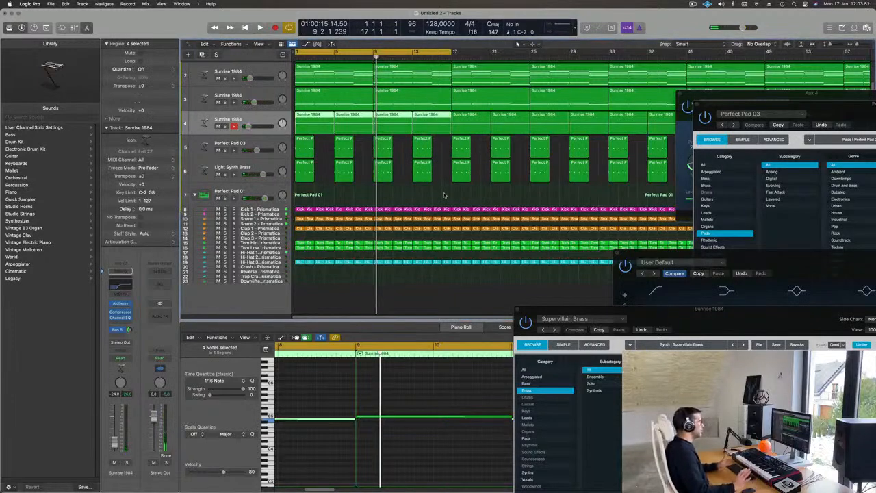
left_click(376, 190)
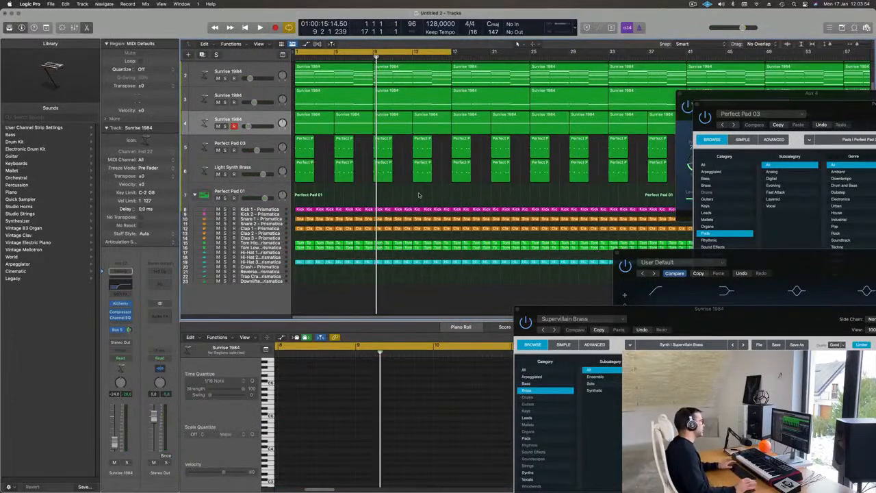
key("Return")
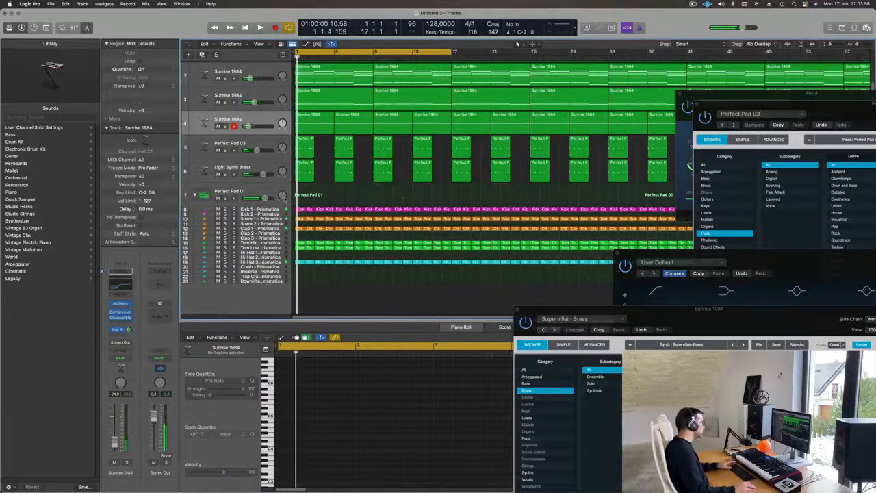
- Copy the first one-bar Kick 1 - Prismatica region onto the Kick 2 - Prismatica track at bar 1
left_click(267, 209)
left_click(299, 209)
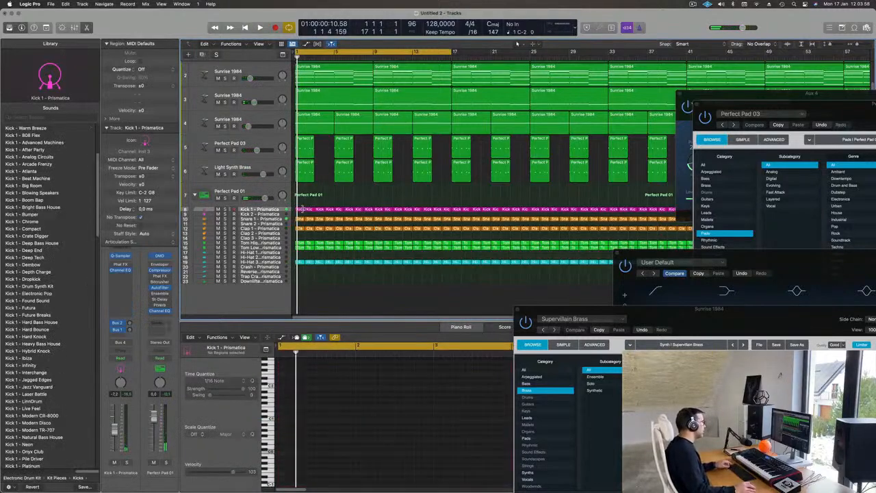
left_click_drag(300, 209, 301, 219)
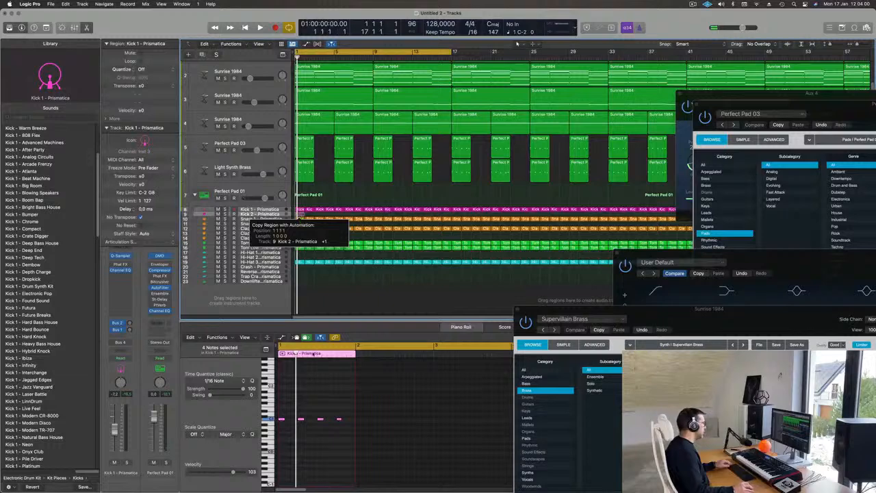
- Edit the copied kick region to keep only two low notes, half a beat after beats 2 and 4, and audition it
scroll(338, 419, "up", 5)
scroll(366, 415, "right", 1)
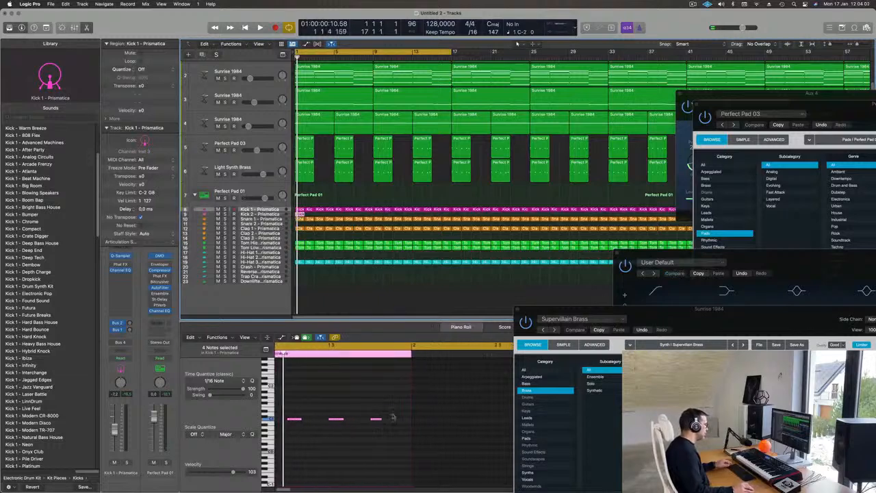
left_click(378, 419)
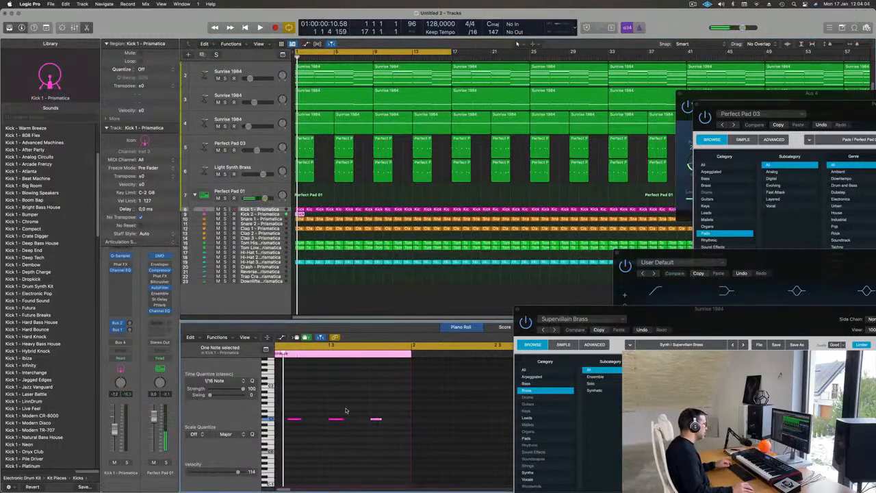
left_click_drag(349, 411, 254, 427)
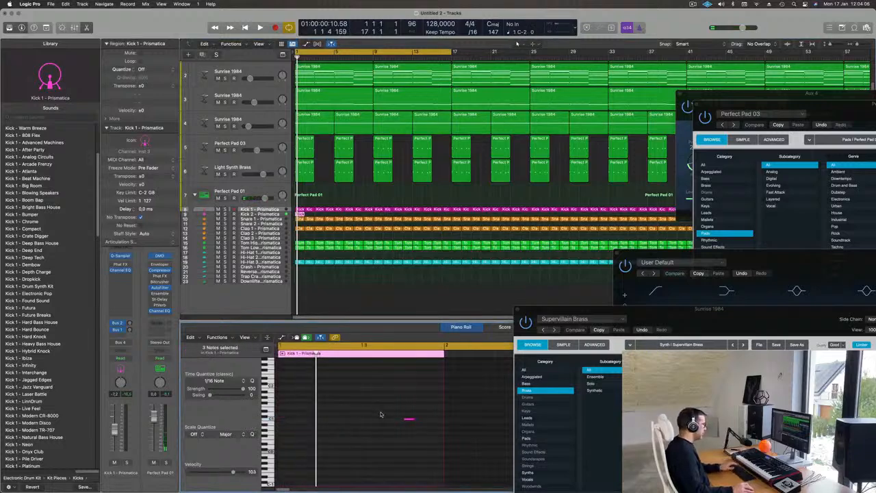
left_click_drag(410, 424, 462, 450)
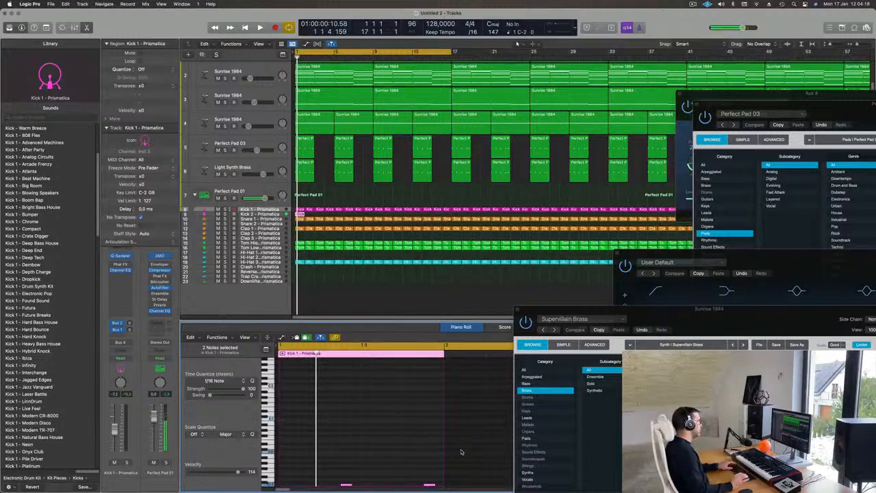
key("space")
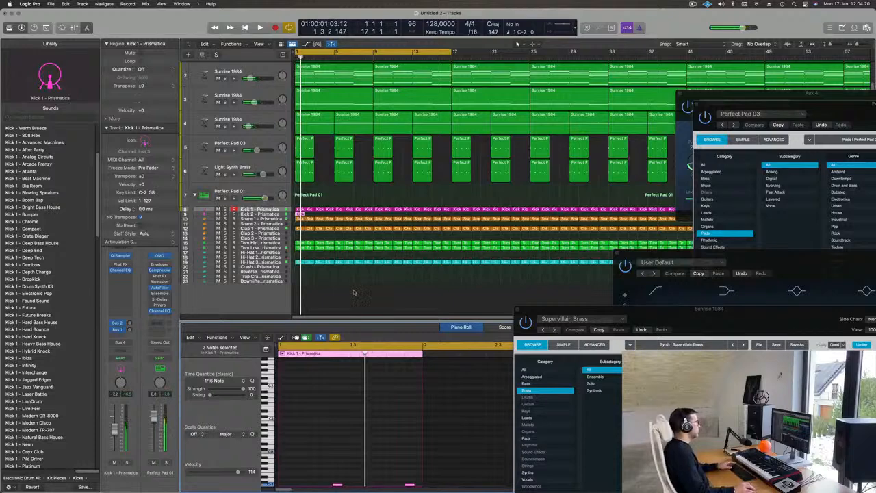
left_click(345, 295)
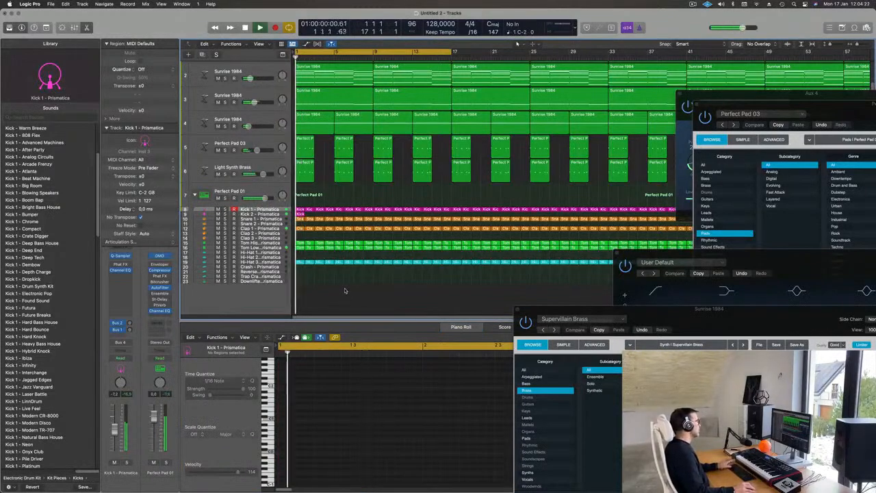
- Close the floating Perfect Pad 03, SilverVerb, Channel EQ and Supervillain Brass plug-in windows to clear the arrangement
key("super+Left")
key("super+Left")
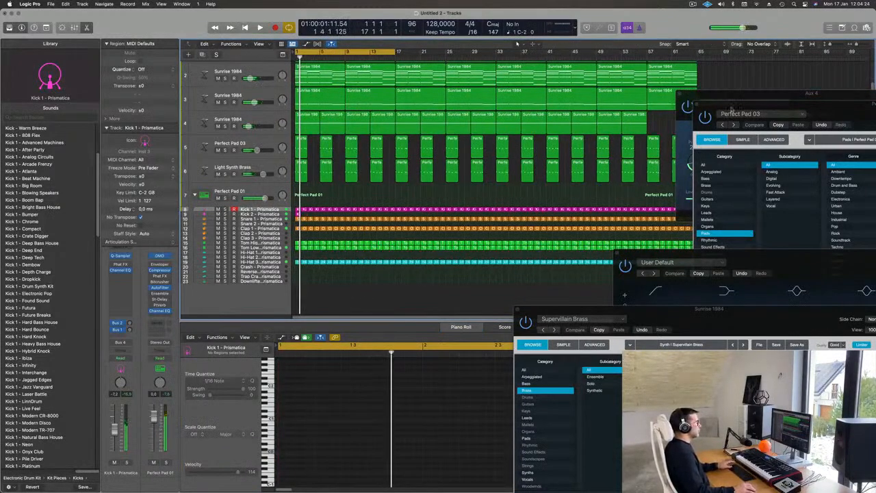
left_click_drag(823, 109, 381, 111)
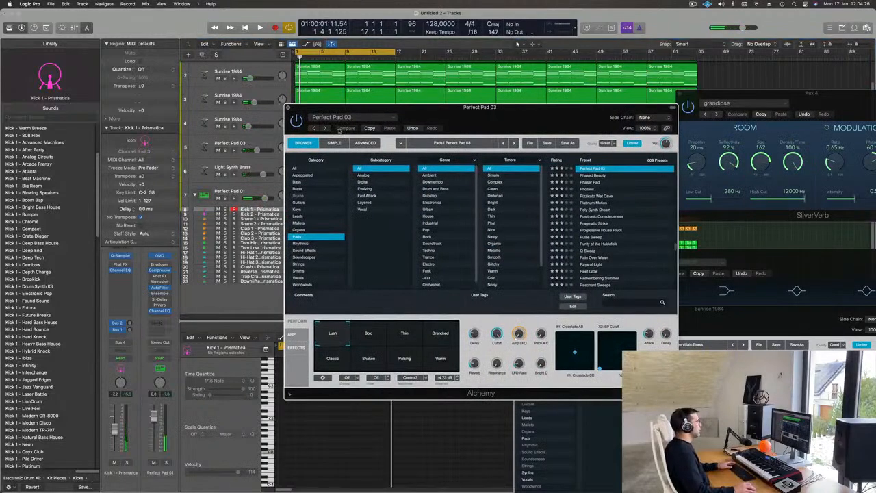
left_click(288, 108)
left_click_drag(784, 97, 569, 107)
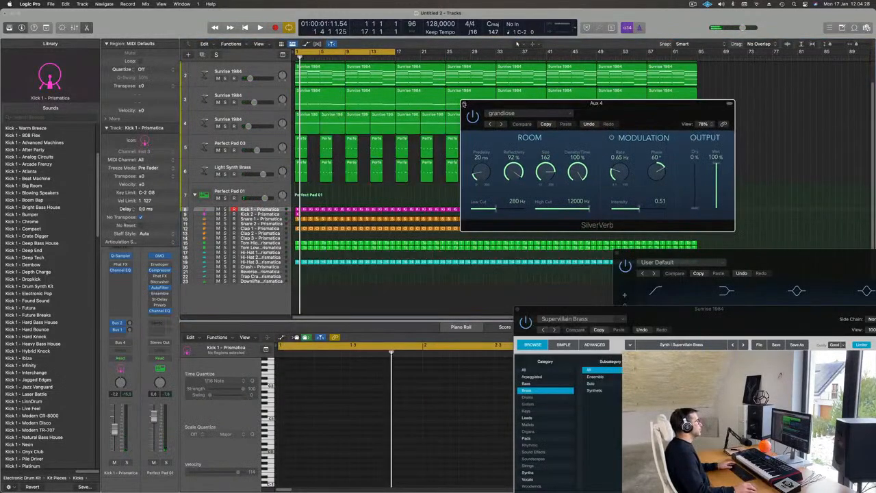
left_click(464, 104)
left_click_drag(630, 254, 377, 184)
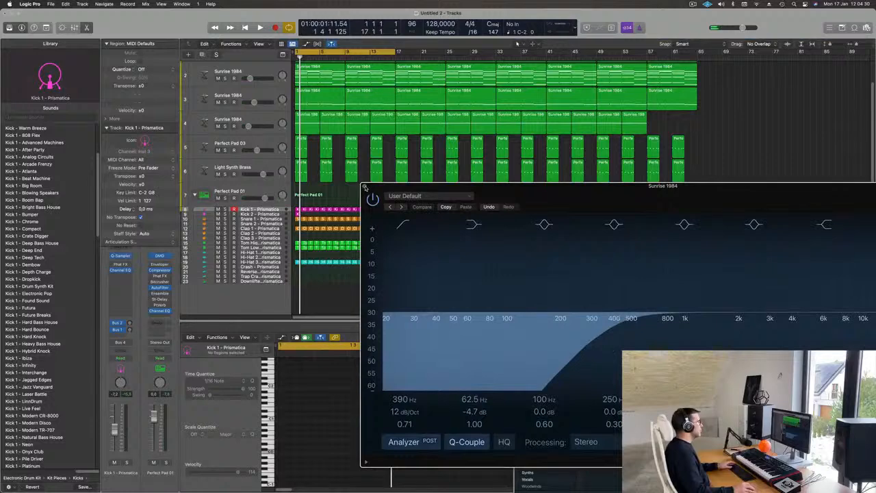
left_click(365, 187)
left_click_drag(699, 315, 403, 187)
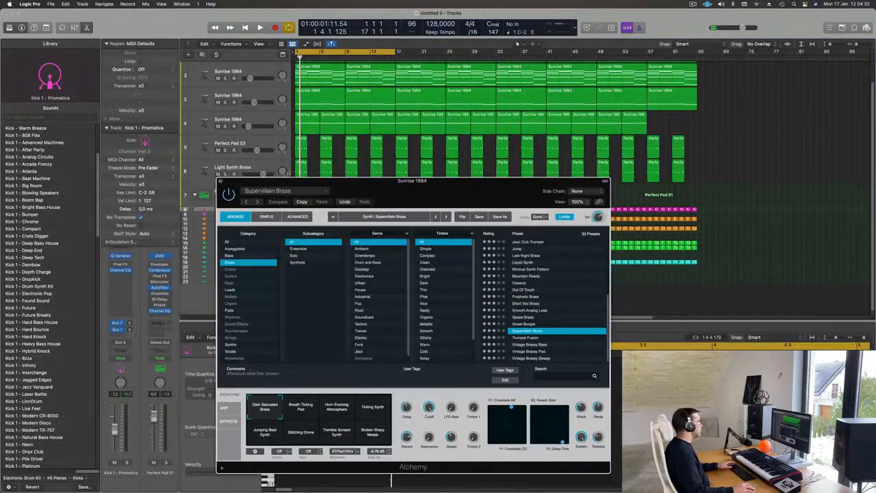
left_click(220, 182)
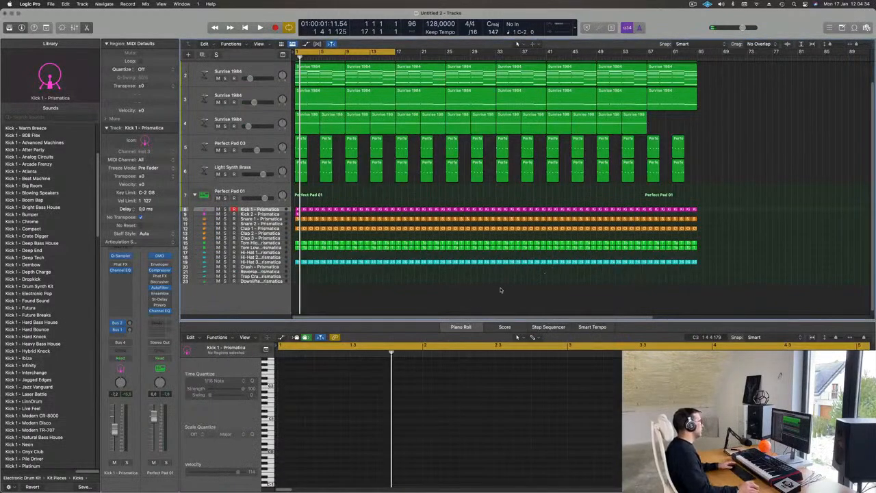
- Audition the one-bar region on the Kick 2 - Prismatica track and lower that track's volume to -14.4 dB
key("space")
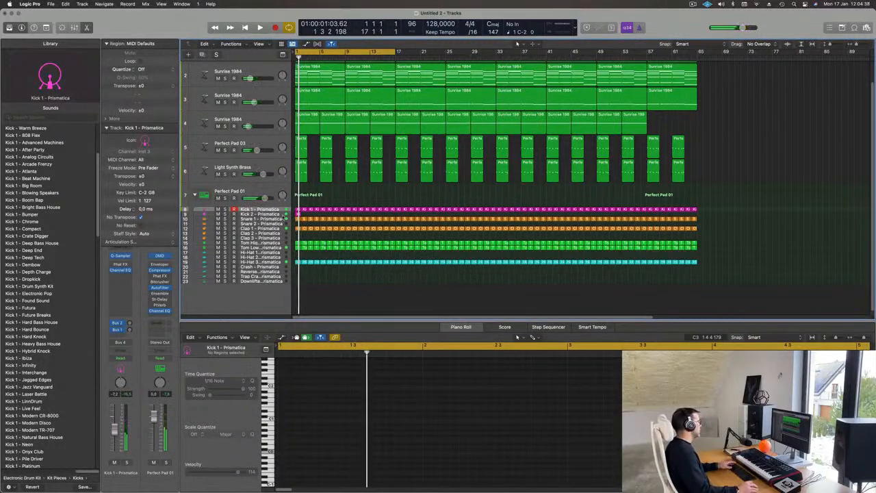
left_click(297, 214)
key("space")
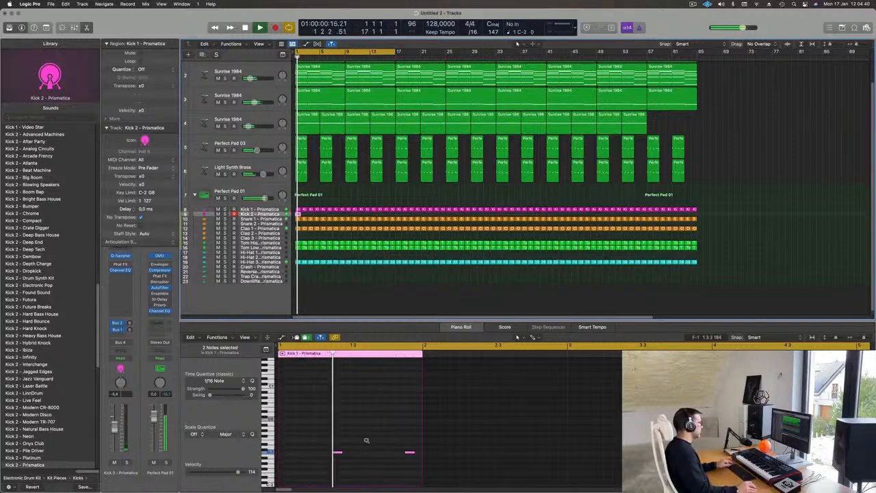
key("space")
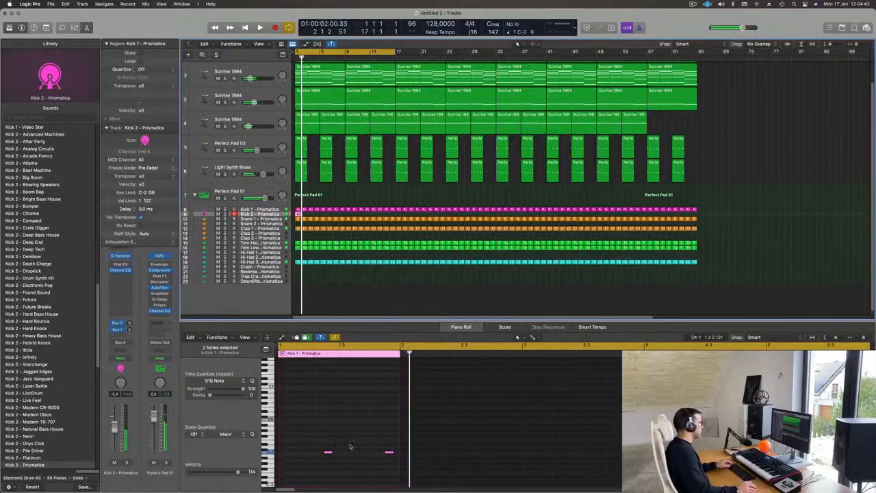
key("space")
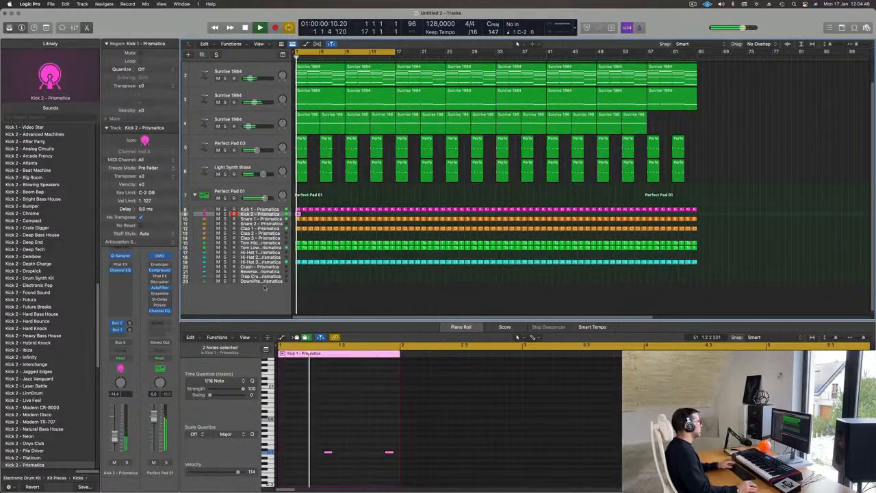
- Play the opening bars of the arrangement to judge how the second kick sits in the mix
scroll(300, 143, "up", 5)
scroll(300, 143, "down", 2)
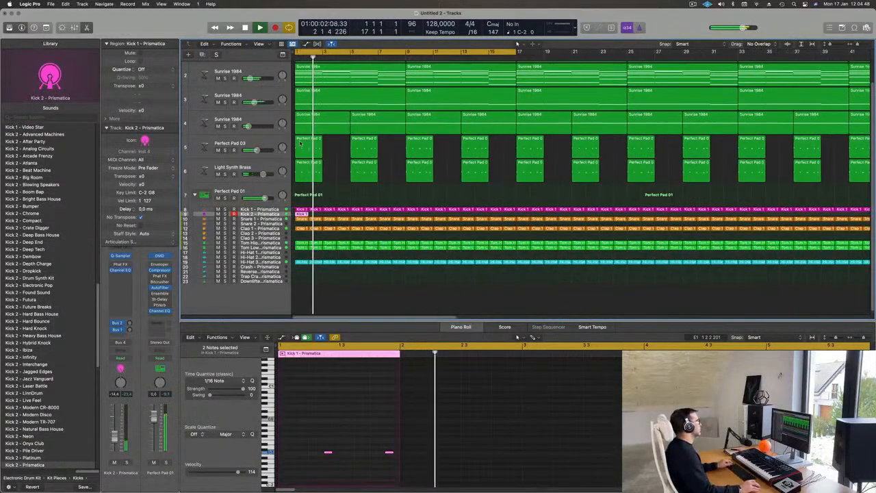
scroll(300, 143, "down", 6)
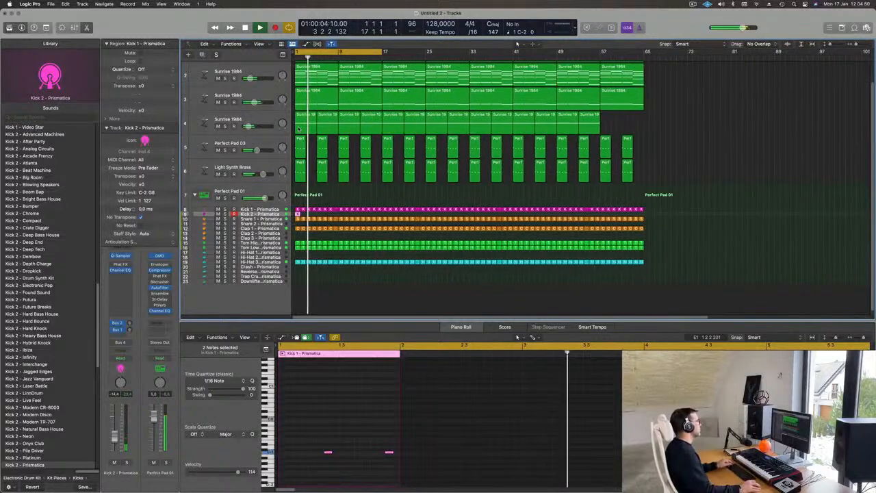
key("space")
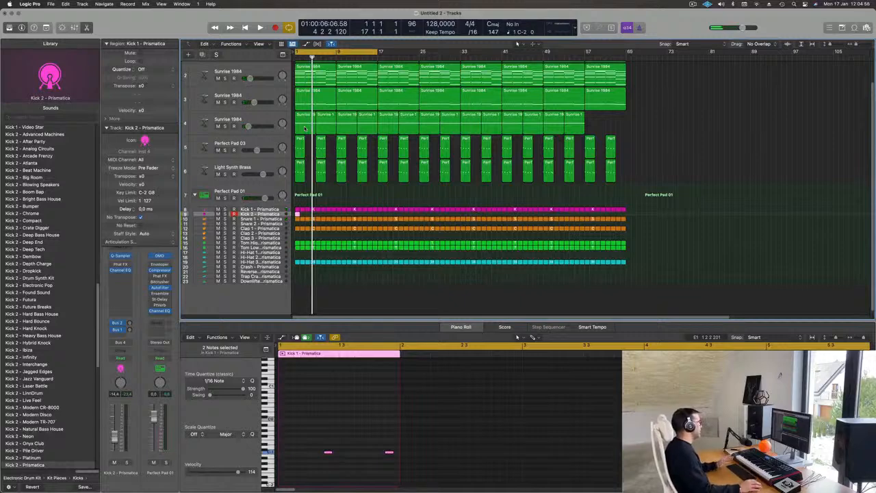
left_click(605, 200)
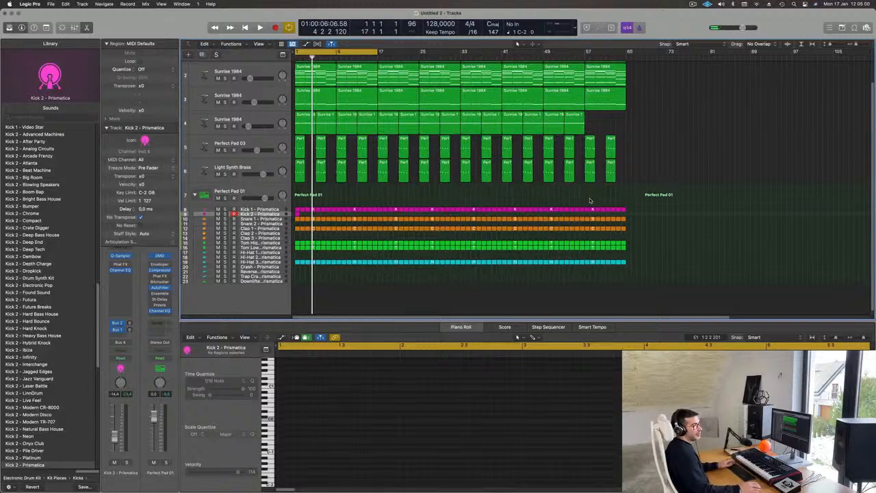
key("Return")
key("space")
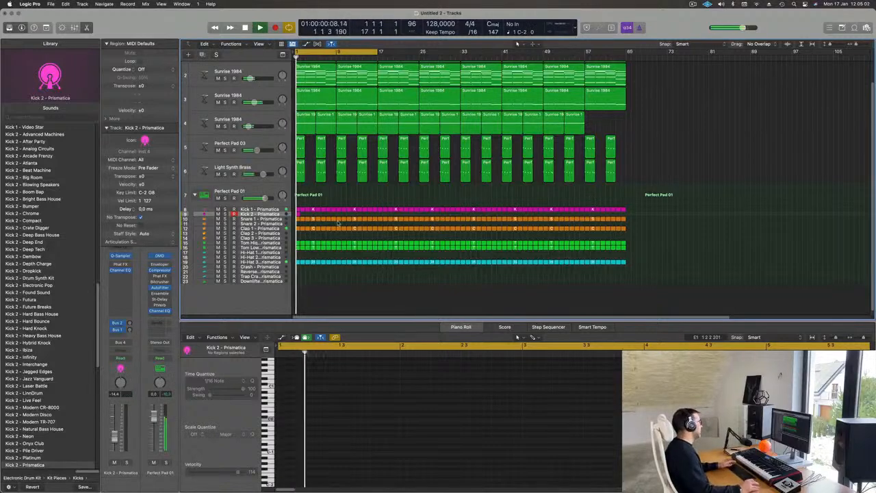
scroll(342, 204, "up", 2)
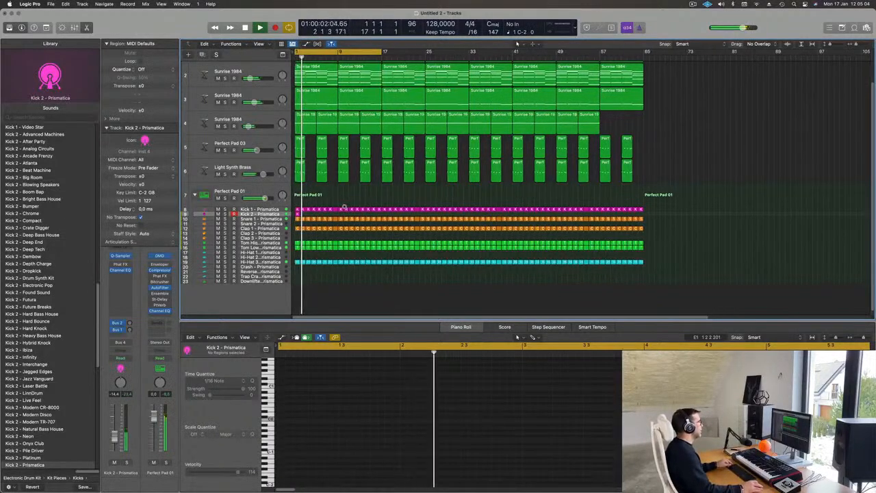
key("space")
- Repeat the one-bar region along the Kick 2 - Prismatica track up to bar 65, deleting any copies beyond it
left_click(295, 213)
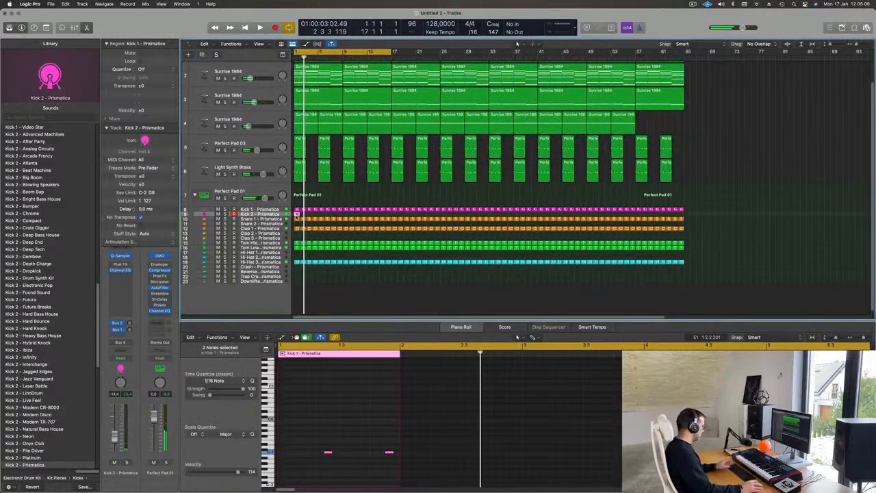
key("super+r")
key("super+r")
key("super+r")
key("super+r")
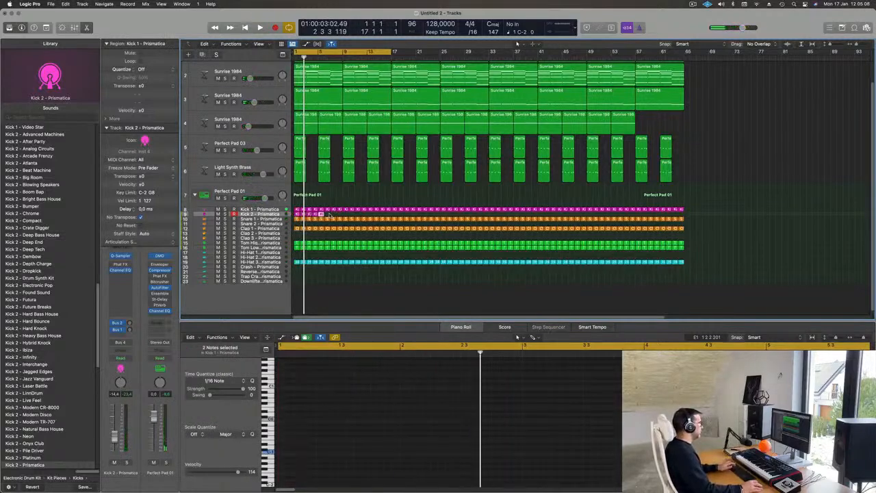
left_click_drag(329, 215, 289, 216)
key("super+r")
key("super+r")
key("super+r")
key("super+r")
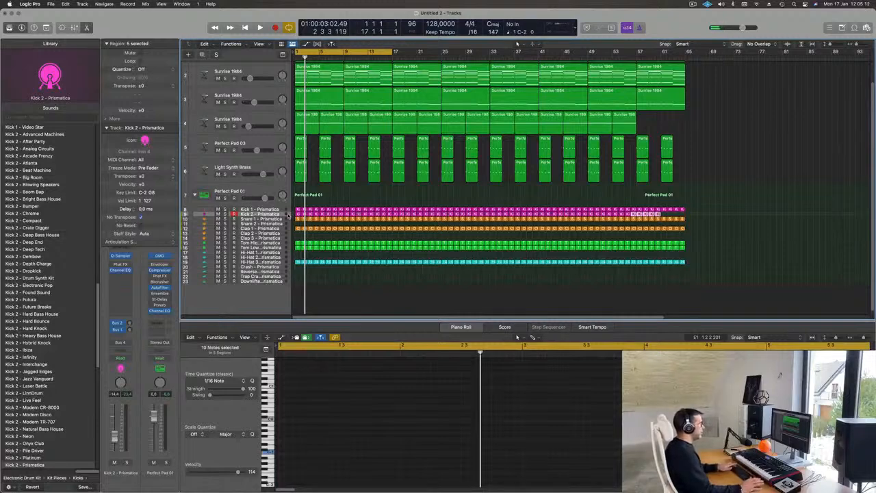
key("space")
left_click_drag(703, 208, 690, 227)
key("Delete")
- Lower the Kick 2 - Prismatica track to -16.0 dB while the arrangement plays
key("space")
key("space")
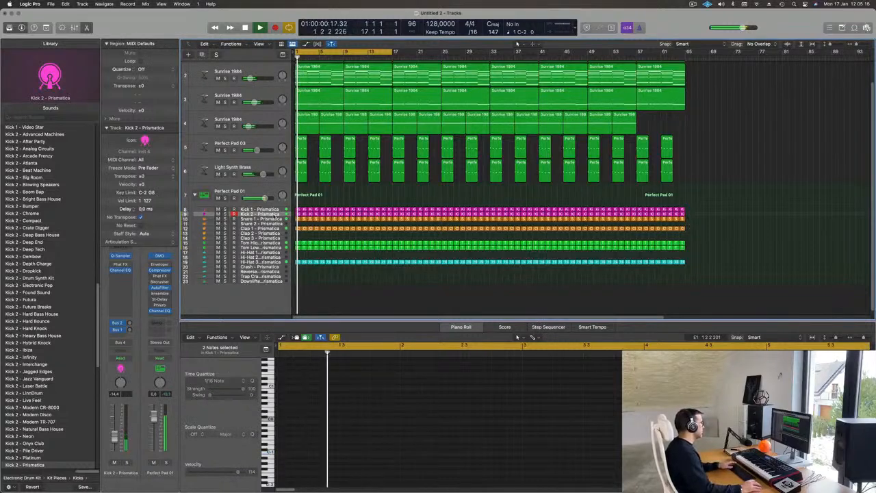
left_click(126, 393)
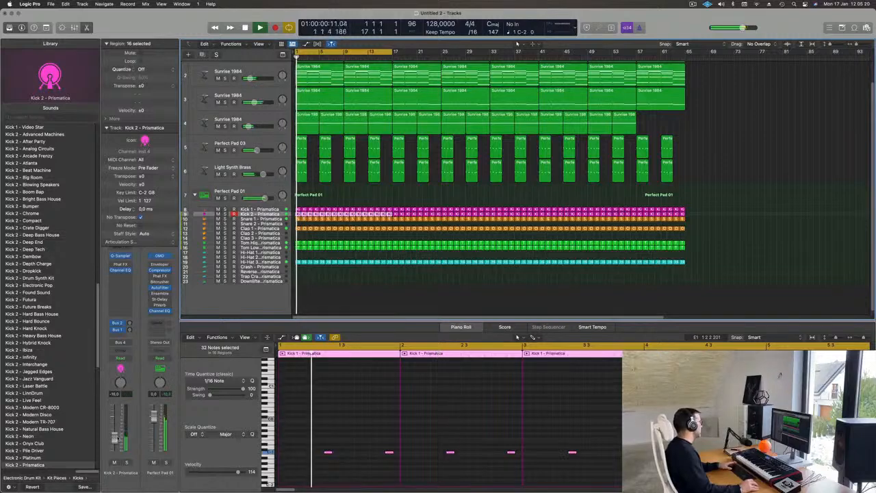
- Change the second kick track's sound to Kick 3 Sub - Tight Trap and play it in the mix
scroll(86, 338, "down", 15)
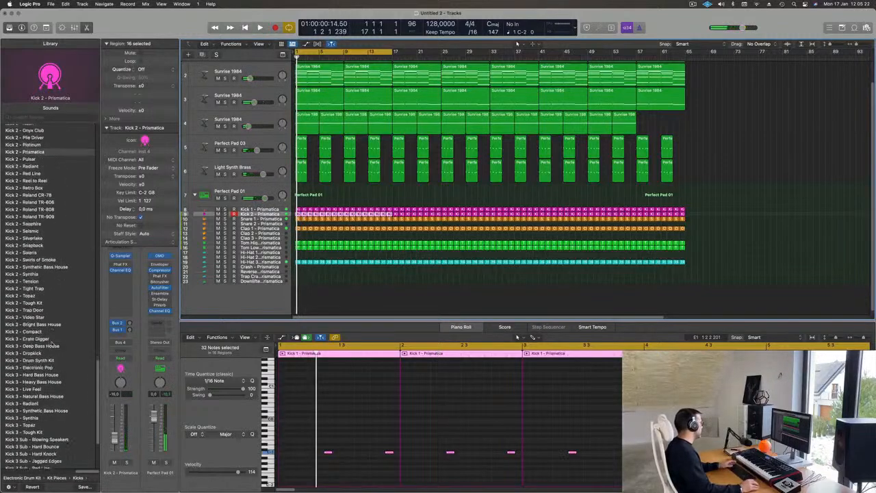
left_click(30, 379)
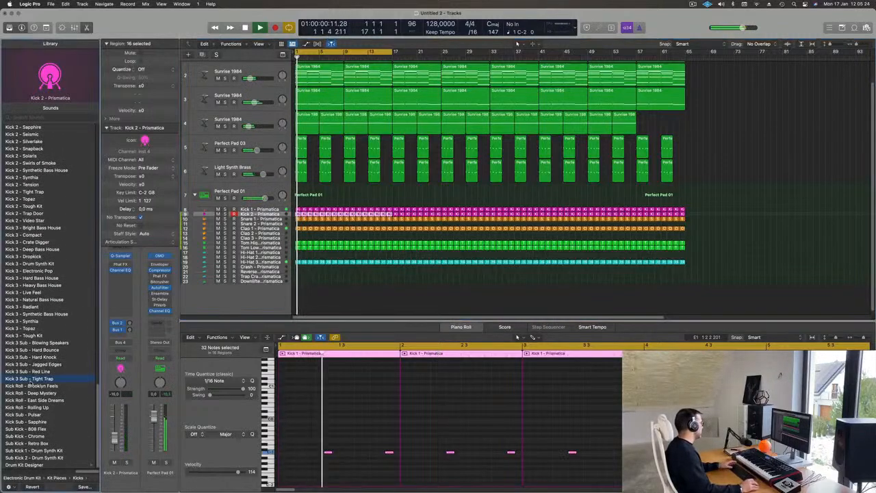
key("space")
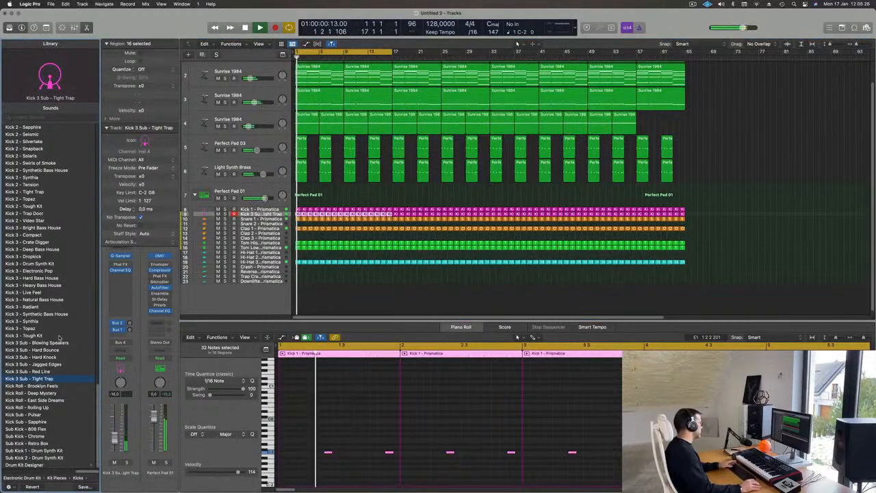
- Transpose the selected notes on the Kick 3 Sub - Tight Trap track up an octave and raise its level to about -15.6 dB
left_click(322, 473)
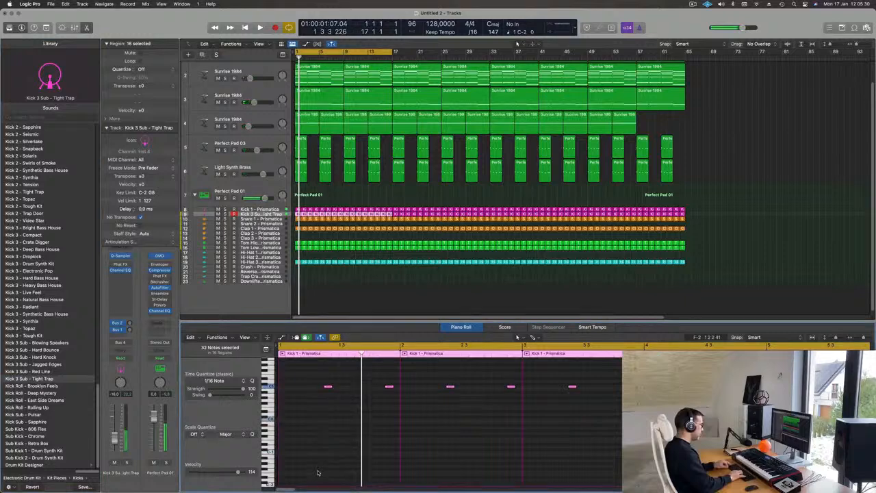
key("space")
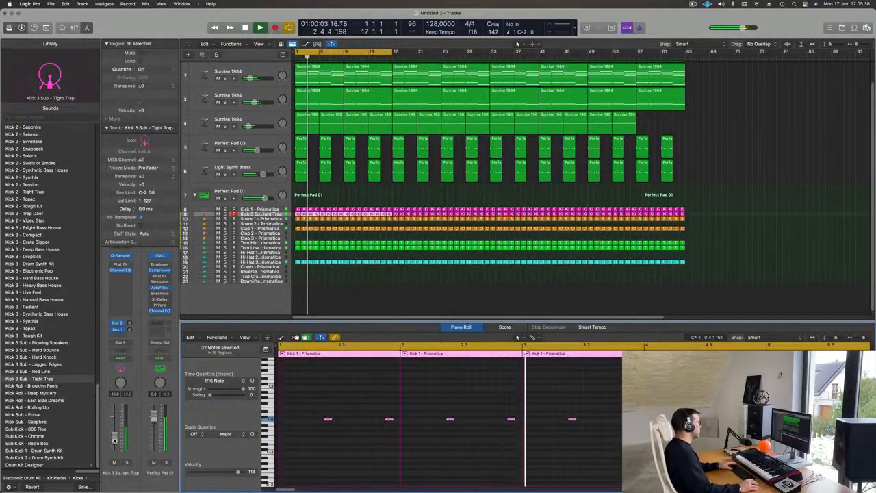
left_click(424, 306)
- Play the arrangement from the start, briefly soloing the Kick 3 Sub - Tight Trap track to compare it with the full mix
key("Return")
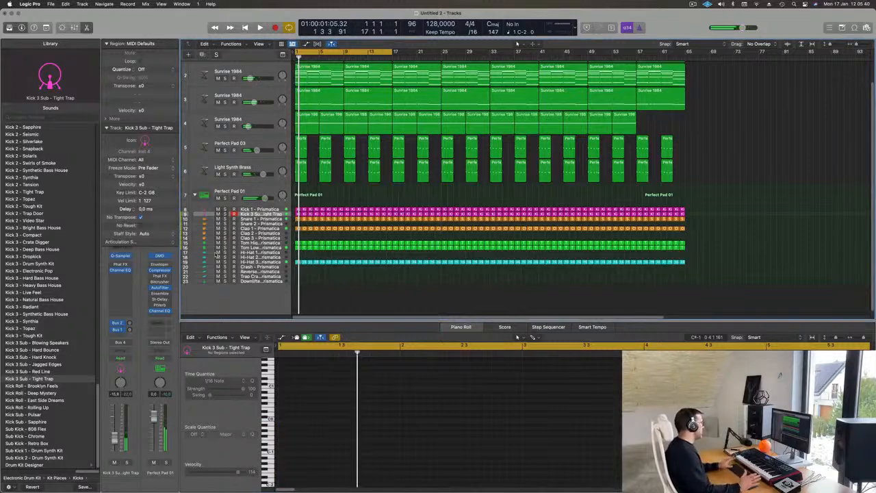
key("Return")
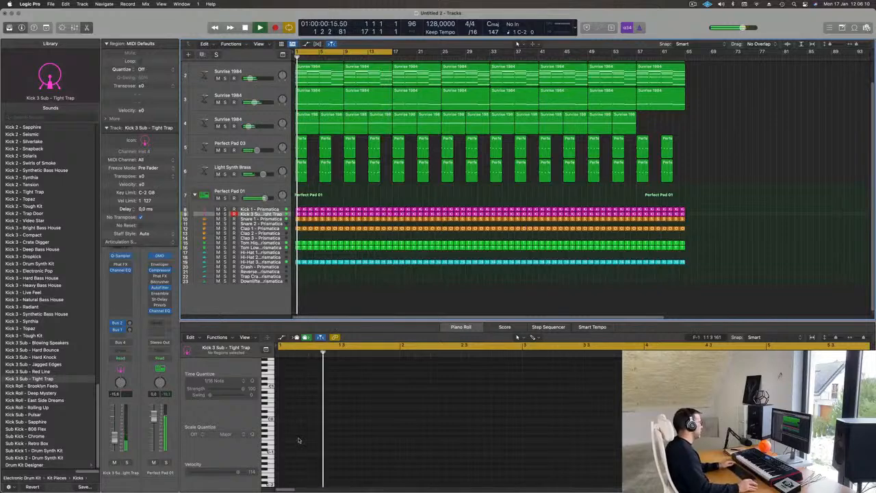
left_click(126, 463)
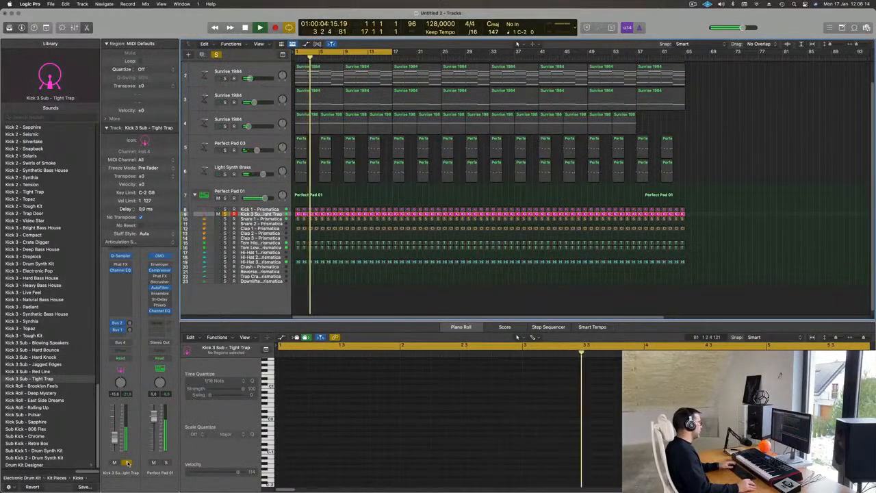
left_click(127, 464)
key("space")
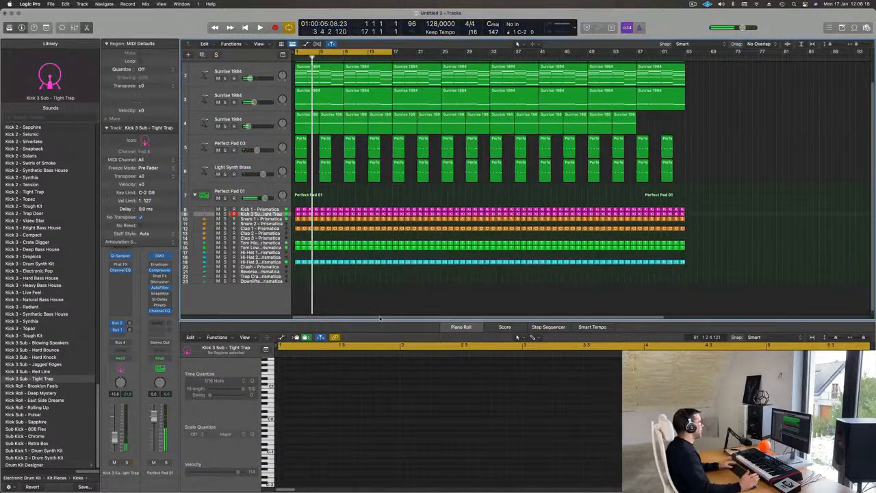
key("space")
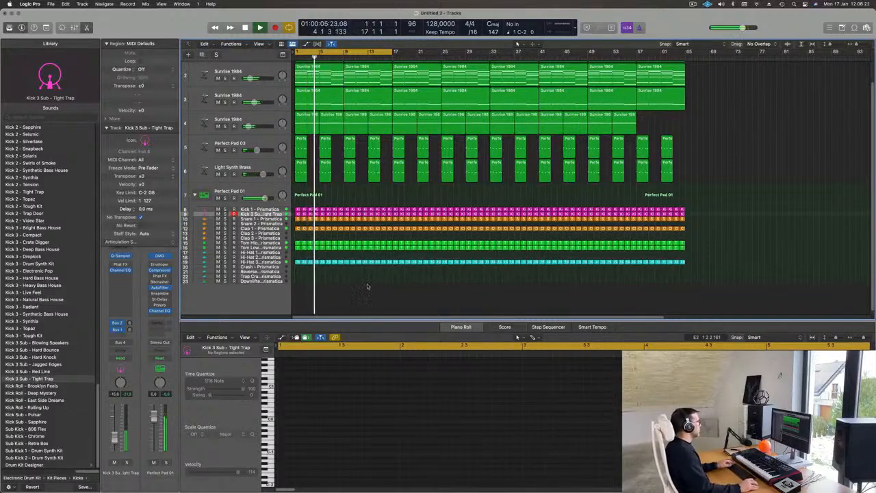
- Compare Sunrise 1984 tracks 2 and 3 by muting and soloing them during playback, and leave track 3 muted
scroll(362, 284, "up", 3)
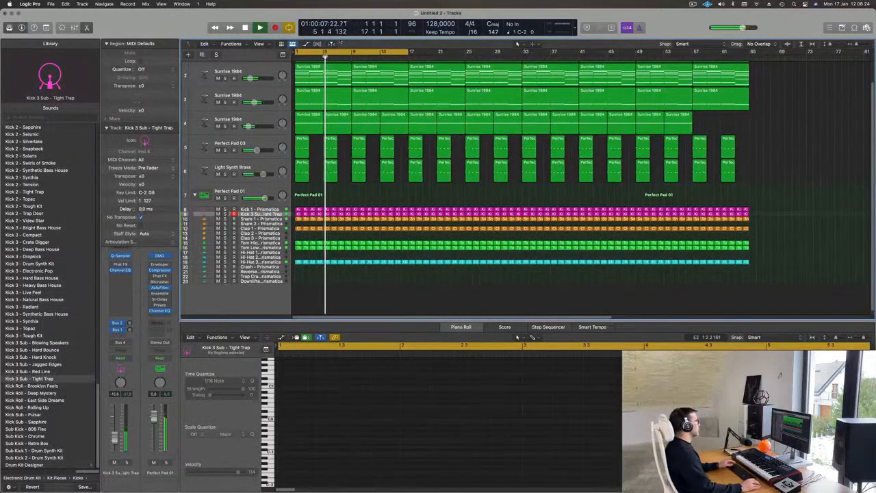
left_click(218, 78)
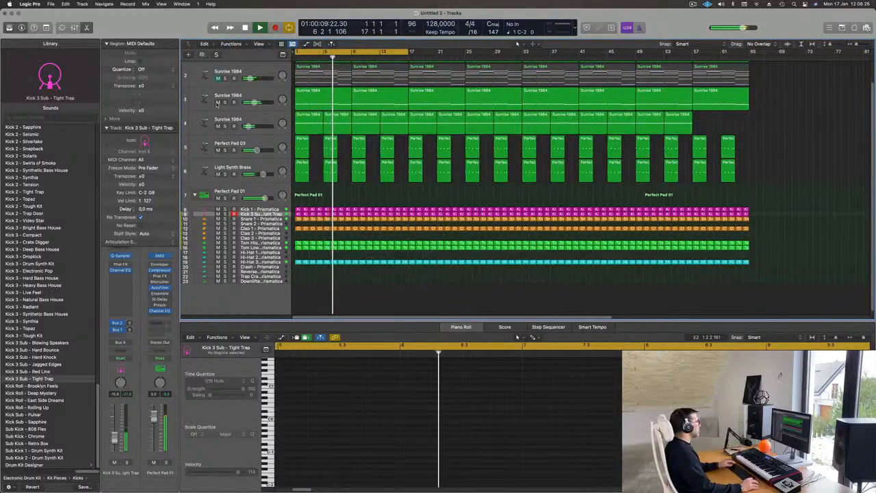
left_click(217, 102)
left_click(218, 102)
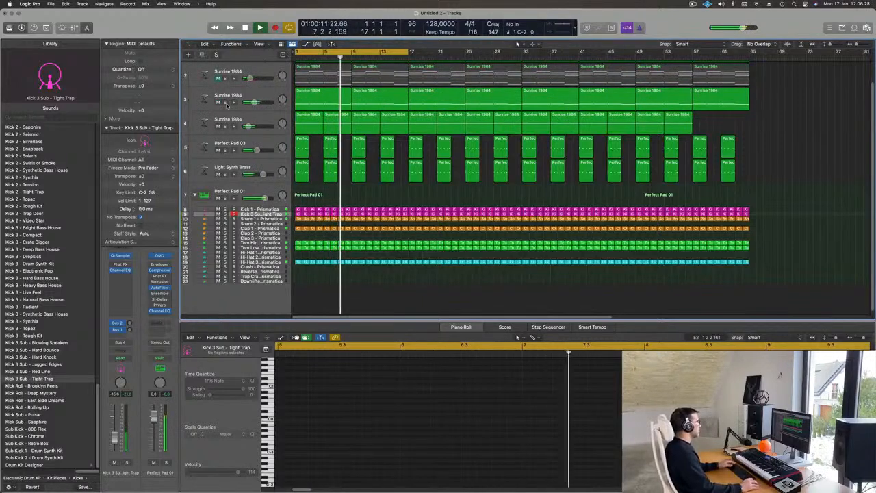
left_click(225, 102)
left_click(225, 102)
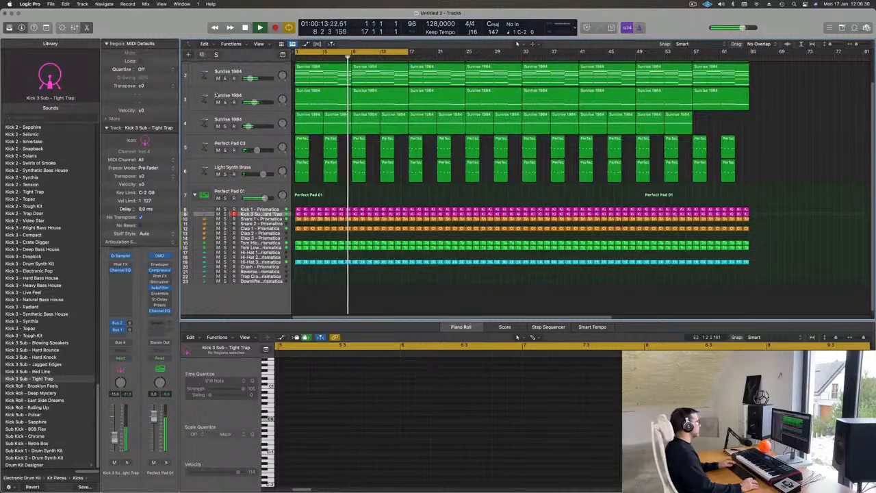
left_click(217, 102)
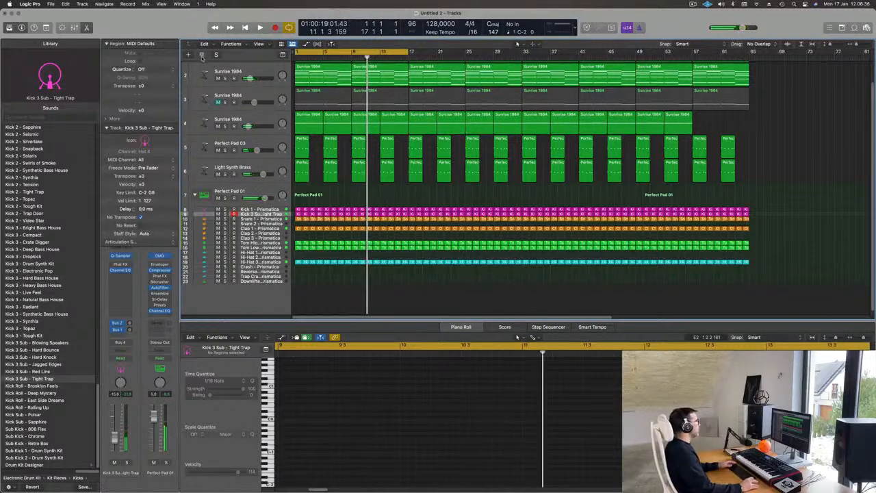
- Duplicate the muted Sunrise 1984 track and copy its first eight-bar region onto the new track at bar 1
left_click(273, 92)
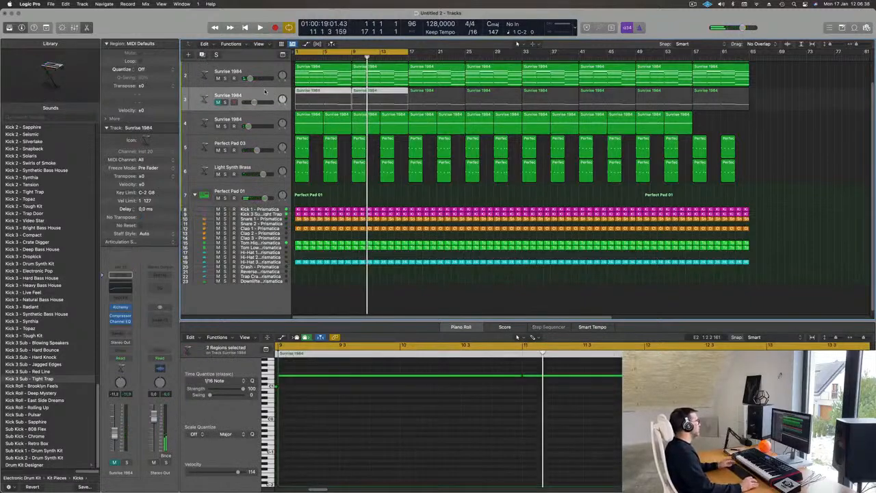
key("super+d")
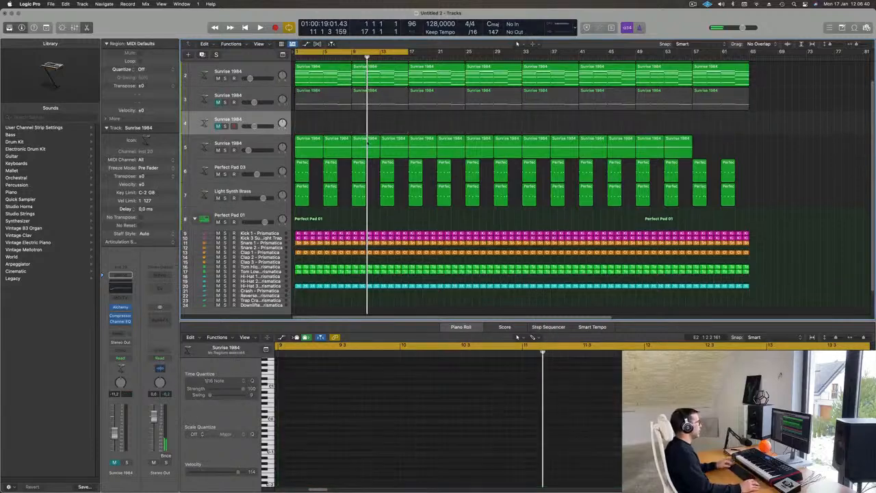
left_click_drag(341, 94, 340, 120)
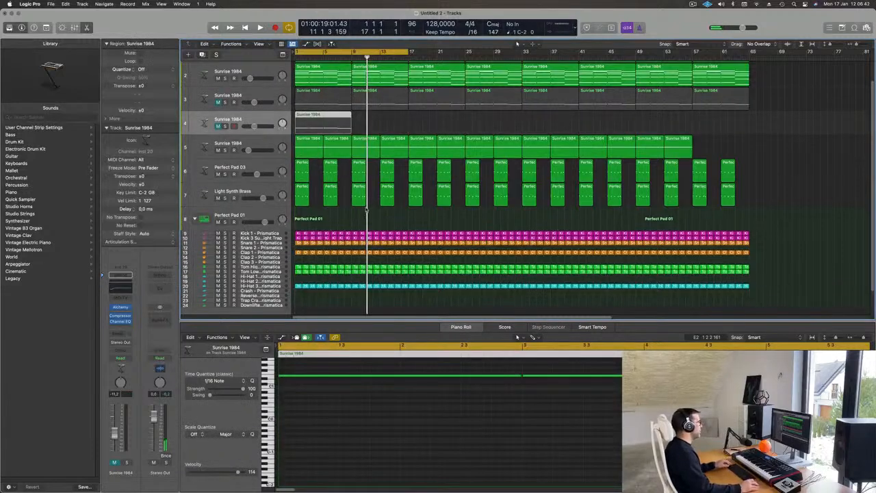
- Shorten the four sustained notes in the copied region on track 4
scroll(403, 430, "down", 5)
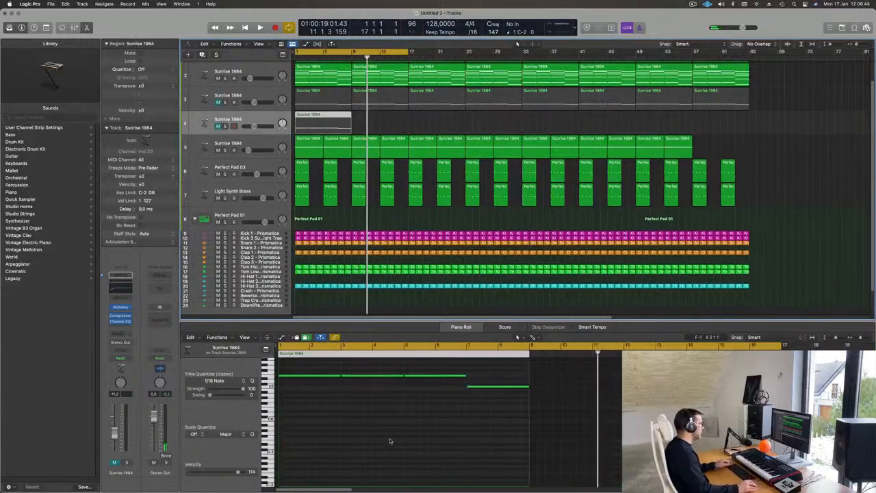
scroll(391, 440, "up", 3)
left_click_drag(329, 390, 475, 416)
scroll(315, 434, "up", 5)
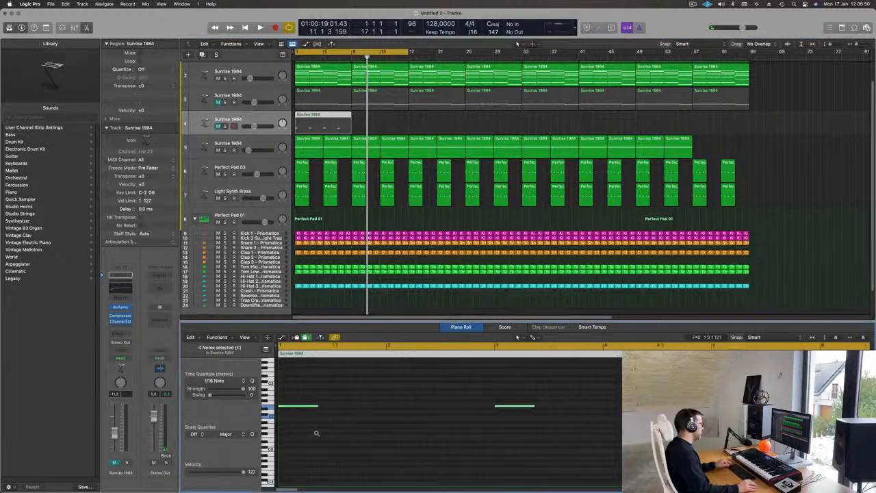
- Turn the copied region's notes into very short, evenly spaced repeats and duplicate them to fill the gaps between bars
left_click_drag(318, 405, 384, 410)
scroll(373, 412, "down", 2)
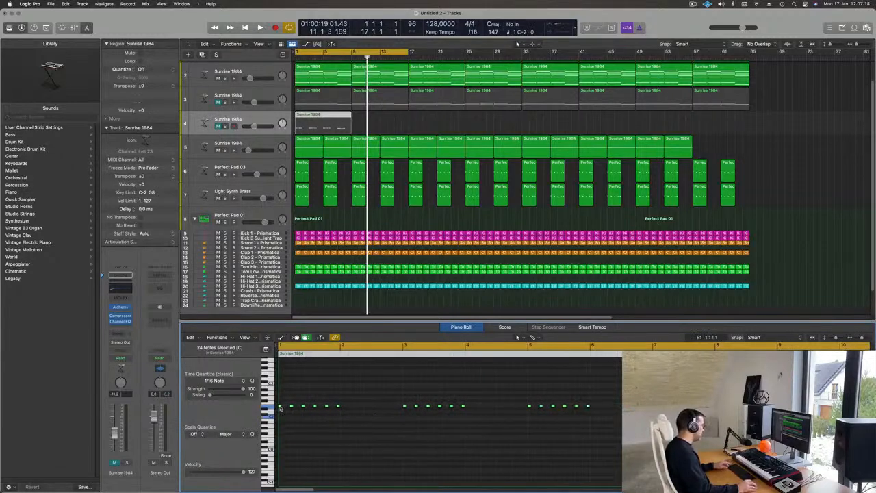
left_click_drag(280, 407, 337, 409)
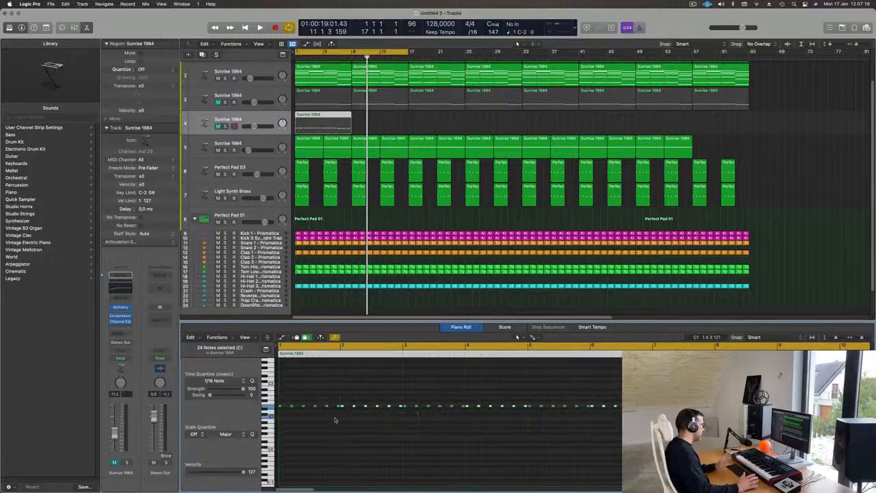
- Unmute the duplicated Sunrise 1984 track and play it from the start, setting its level to about -12.6 dB
left_click(267, 121)
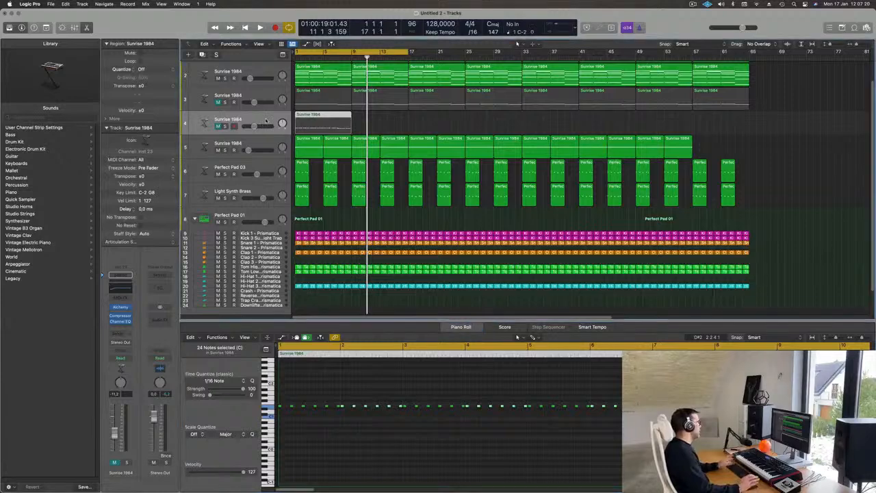
left_click(114, 463)
key("Return")
key("space")
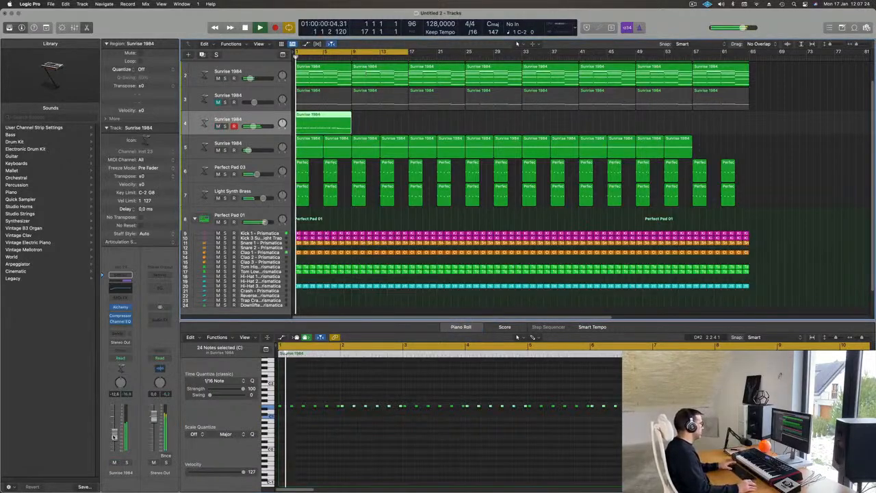
- Load the 70s Classic Synth Bass preset from the Bass category in the duplicated track's Alchemy synth and start playback
left_click(121, 308)
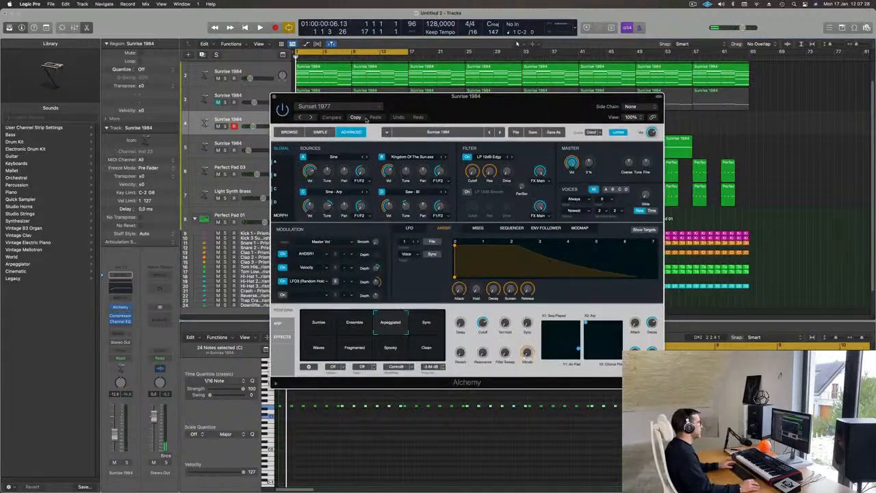
left_click_drag(510, 111, 477, 112)
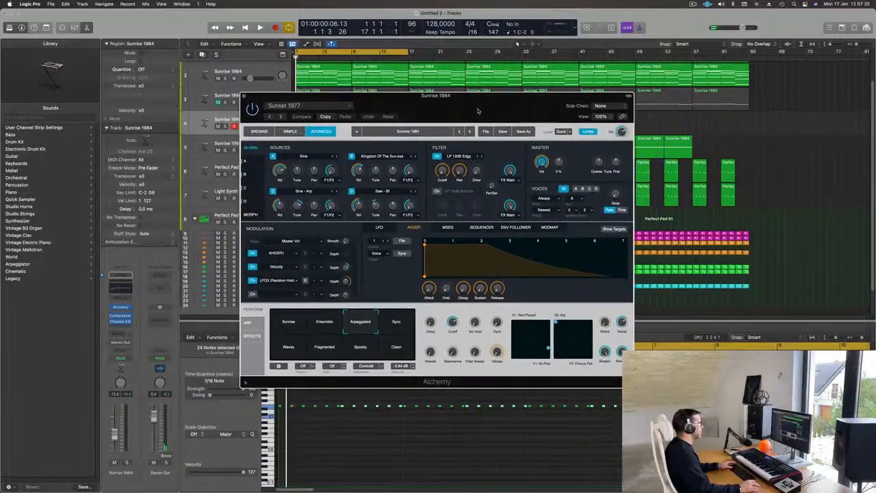
left_click(258, 132)
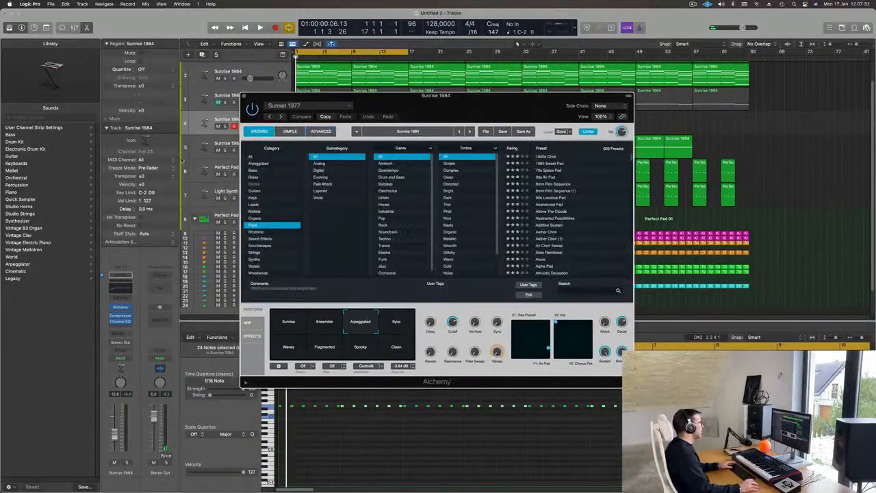
left_click(253, 170)
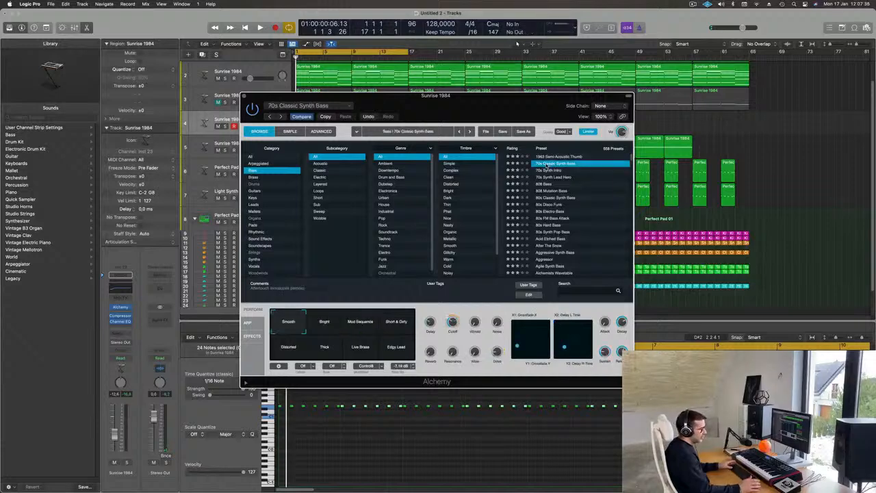
key("space")
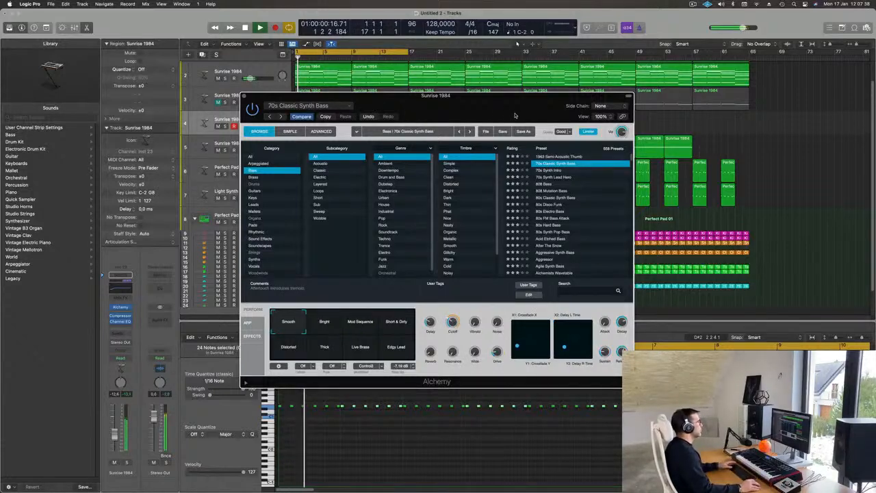
- Play the new synth bass from the start of the arrangement, briefly soloing it to hear its sound alone
left_click_drag(515, 115, 695, 107)
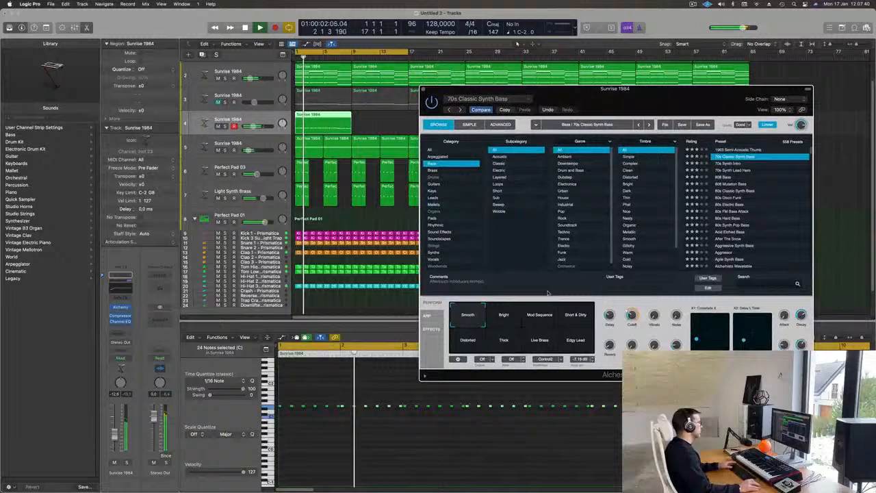
left_click(335, 440)
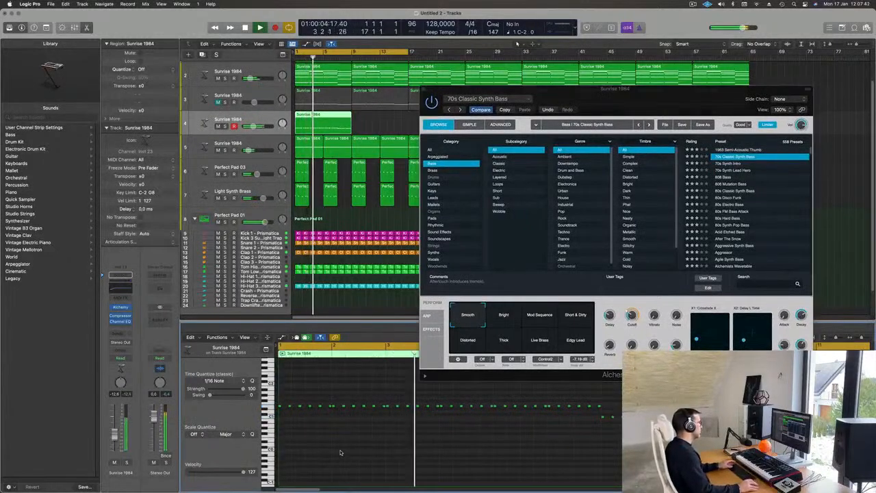
key("Return")
left_click(126, 463)
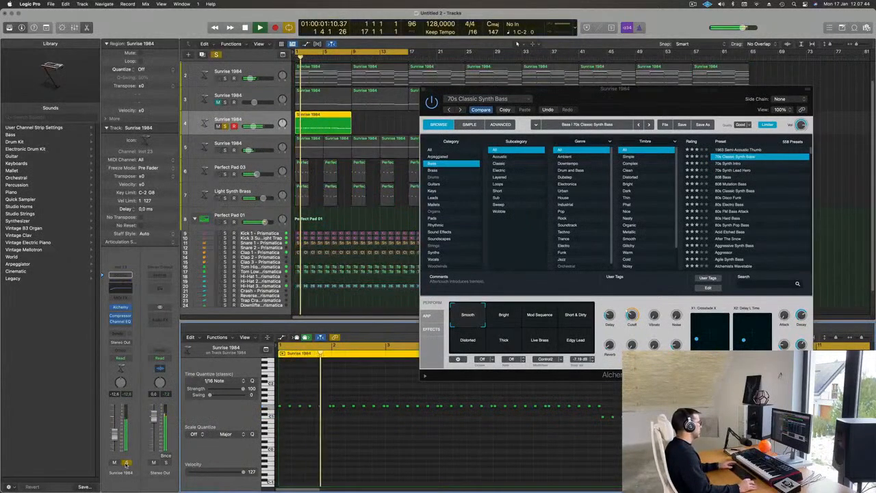
left_click(126, 462)
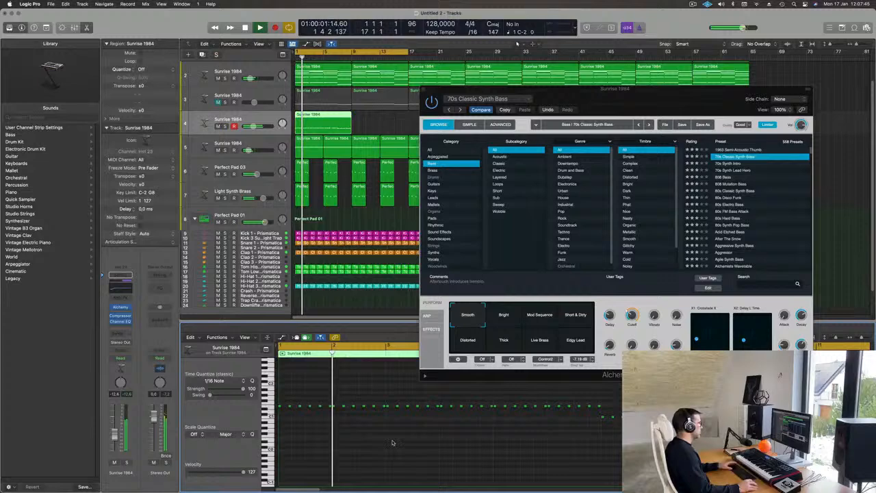
- Audition the 70s Classic Synth Bass performance variations from Bright through Edgy Lead during playback, ending on Smooth
left_click(504, 316)
left_click(539, 316)
left_click(579, 318)
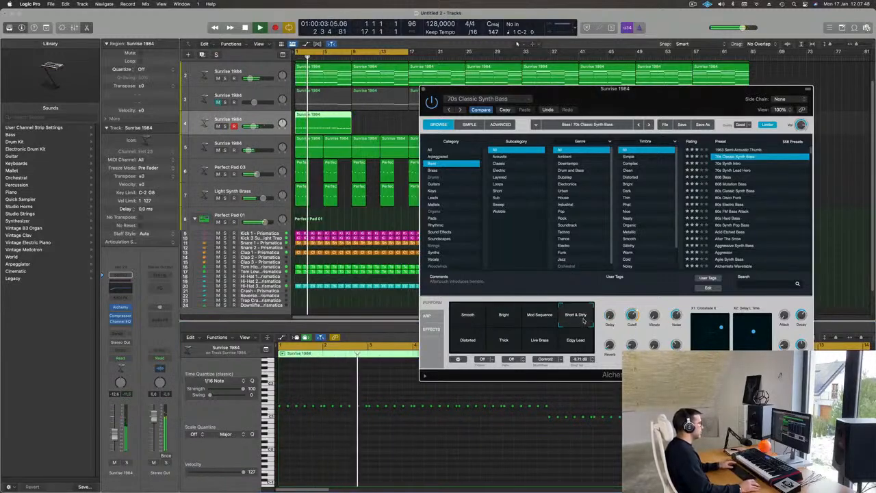
left_click(467, 341)
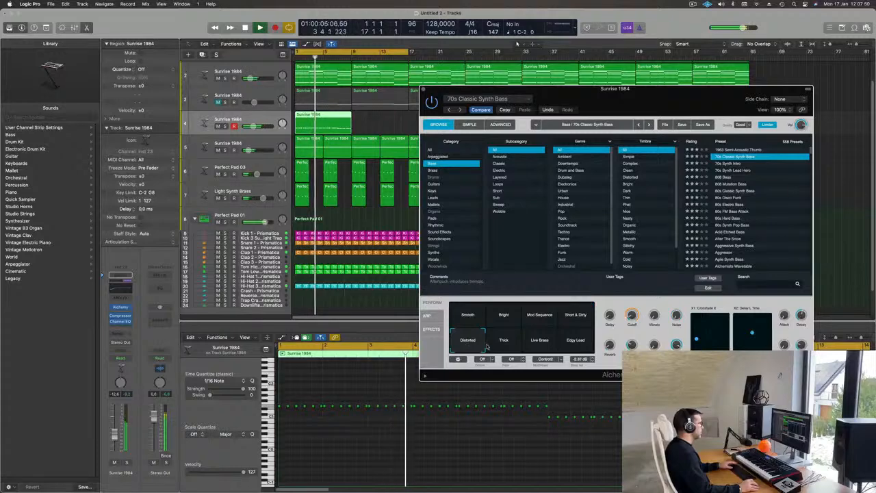
left_click(504, 343)
left_click(544, 342)
left_click(569, 342)
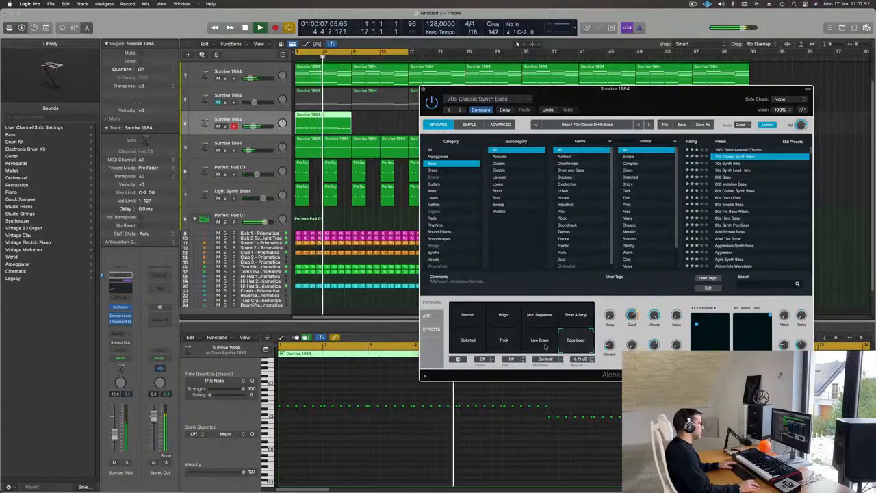
left_click(544, 344)
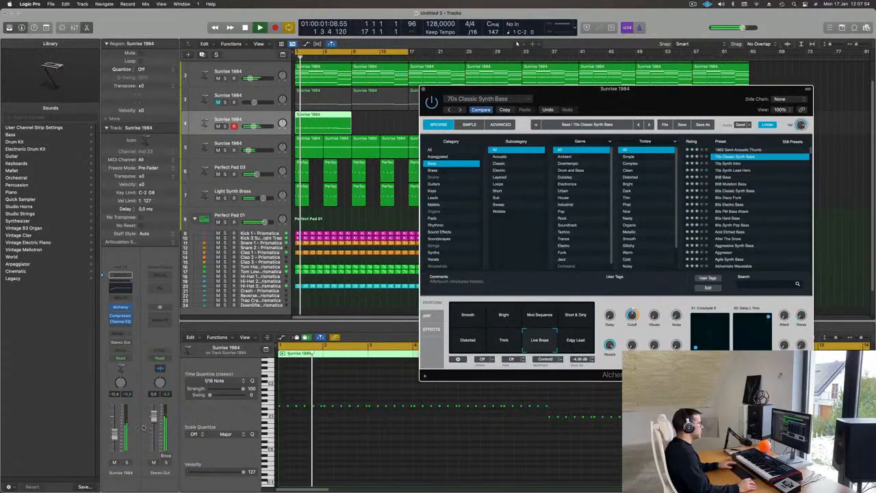
left_click(143, 428)
left_click(457, 316)
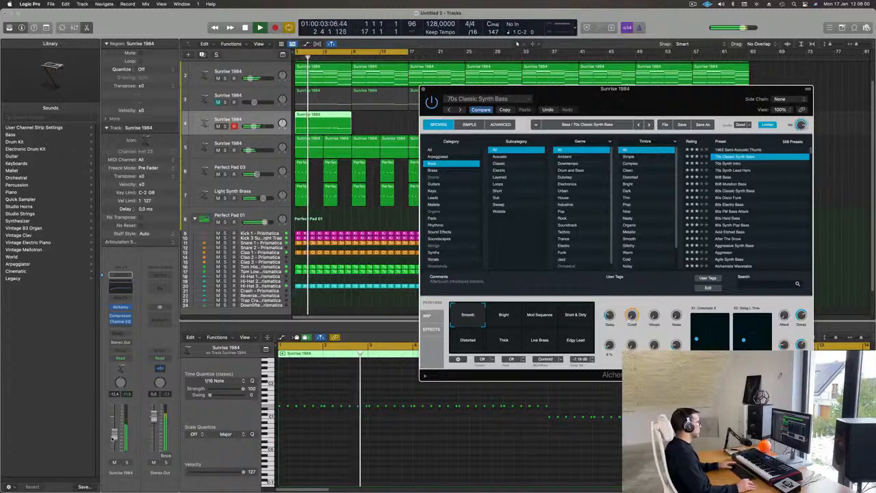
- Raise the new bass track's level to about -10.6 dB during playback
left_click(155, 438)
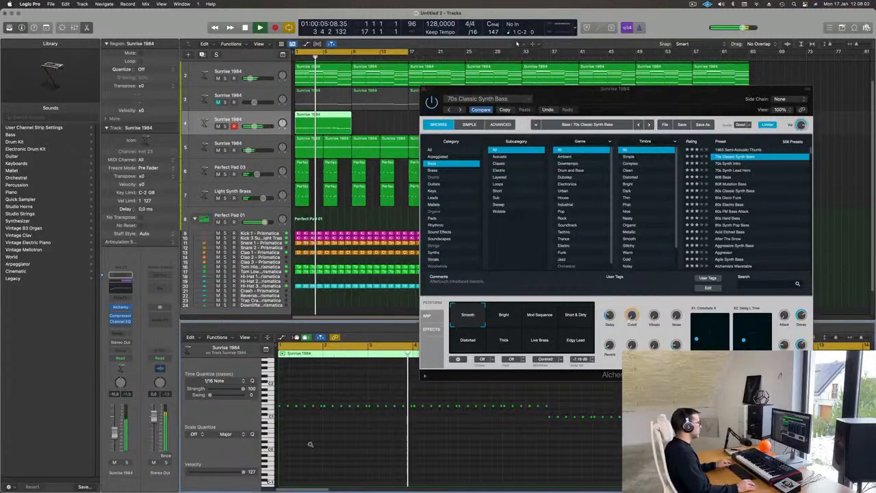
scroll(380, 446, "down", 10)
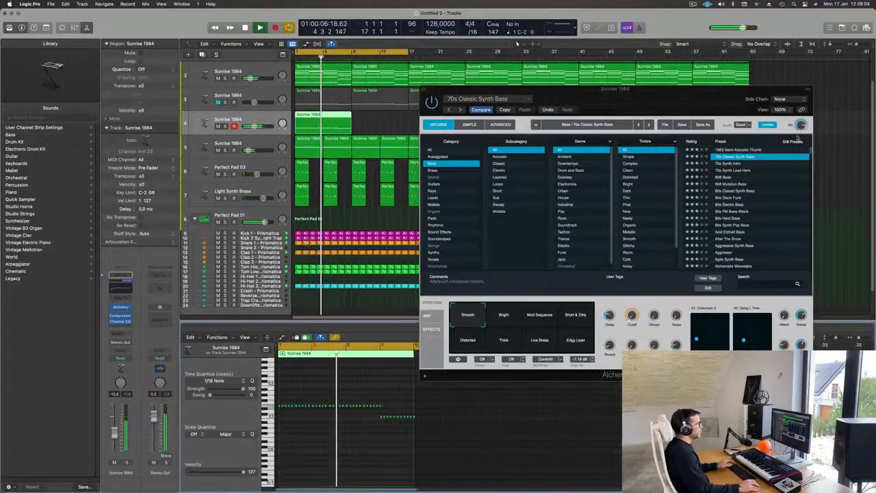
- Audition the 70s Synth Intro, 80s Electro Bass, 80s Hard Bass and Acid Etched Bass presets on the new bass track
left_click_drag(728, 113, 689, 114)
left_click(692, 165)
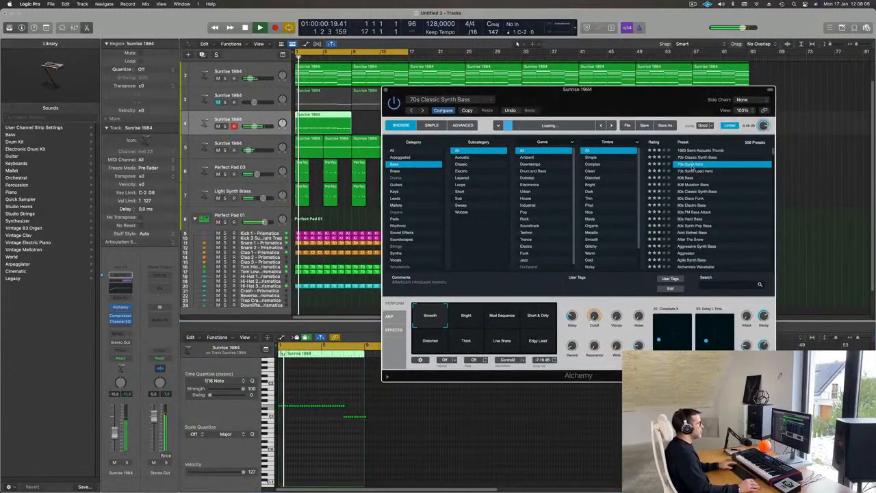
left_click(694, 205)
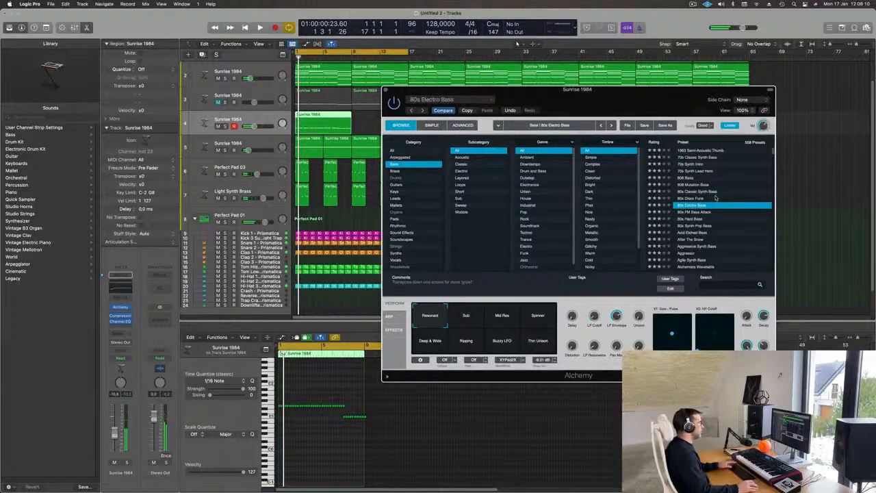
scroll(712, 200, "down", 1)
left_click(697, 204)
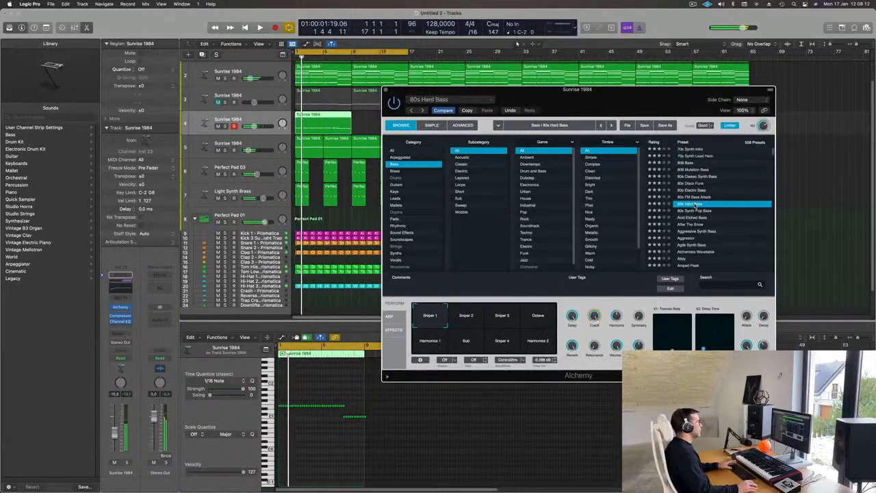
scroll(694, 206, "down", 1)
left_click(690, 205)
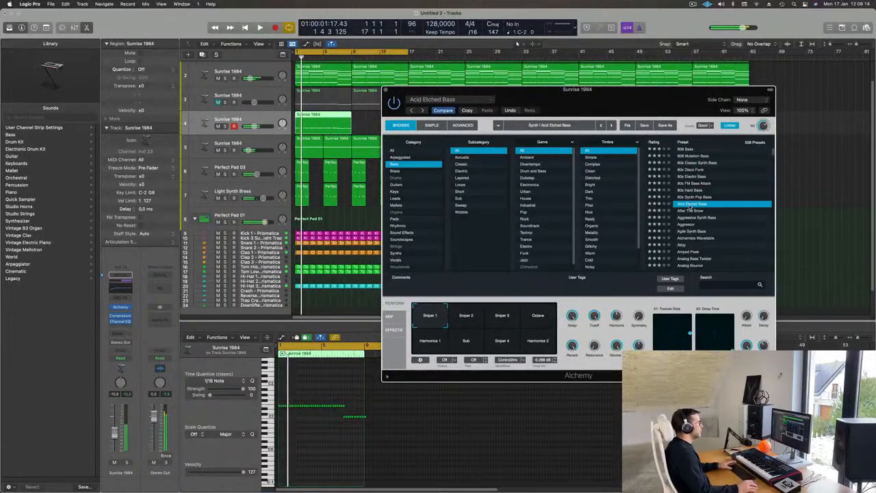
- Play the arrangement while auditioning the Analog Bass Twister and Bass So Full presets, and browse further bass presets
key("space")
scroll(706, 211, "down", 2)
left_click(698, 225)
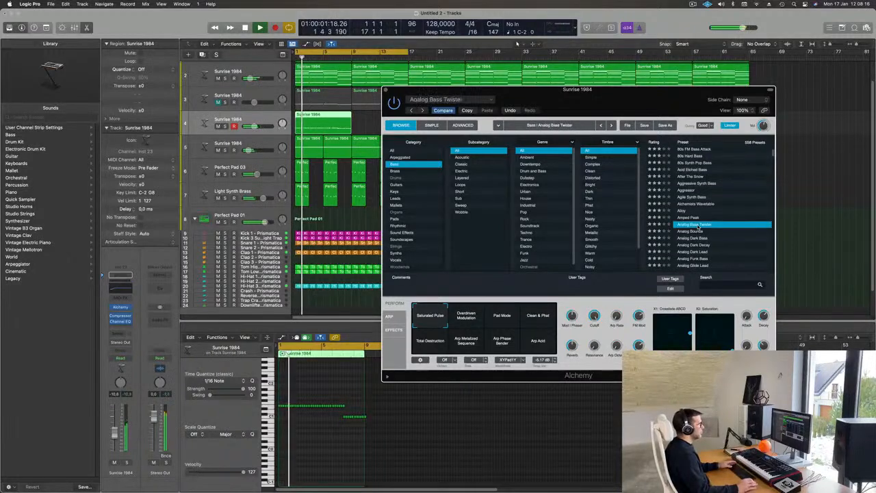
scroll(712, 226, "down", 4)
scroll(718, 225, "down", 7)
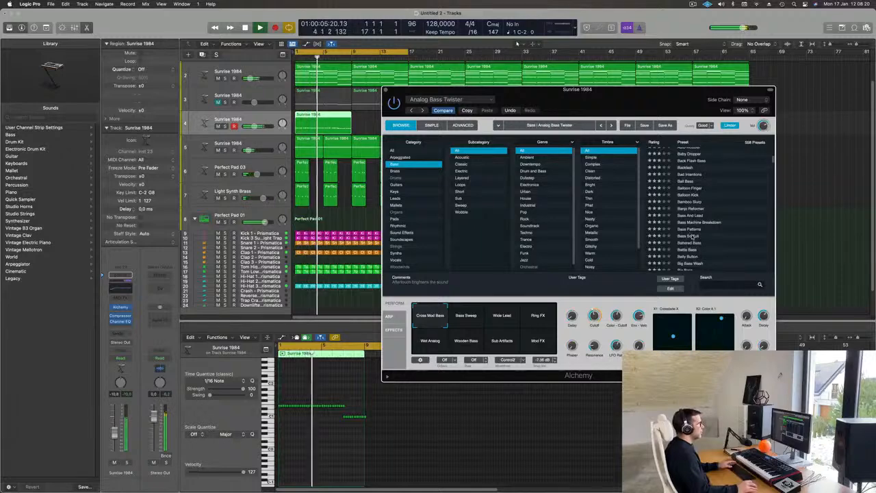
left_click(692, 235)
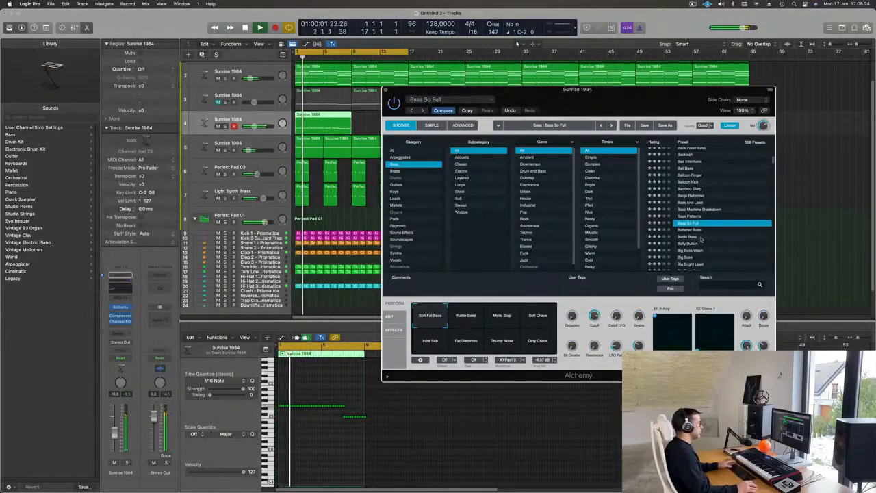
scroll(712, 237, "down", 5)
scroll(723, 238, "down", 1)
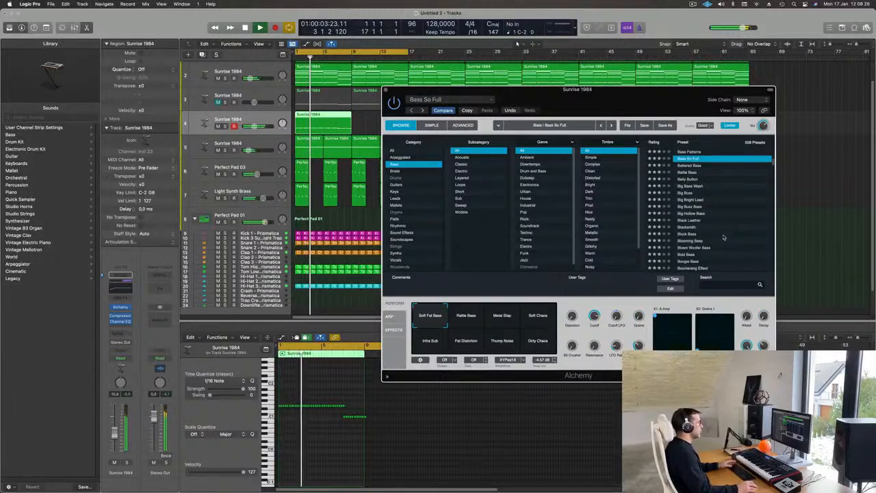
scroll(726, 233, "up", 10)
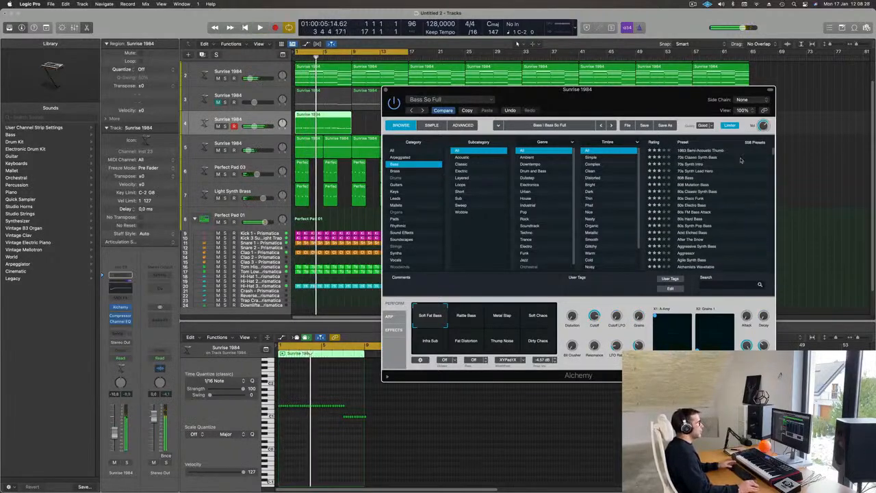
- Audition 1963 Semi-Acoustic Thumb, 70s Synth Intro and 70s Synth Lead Hero, and reload the 70s Classic Synth Bass preset
left_click(714, 151)
key("space")
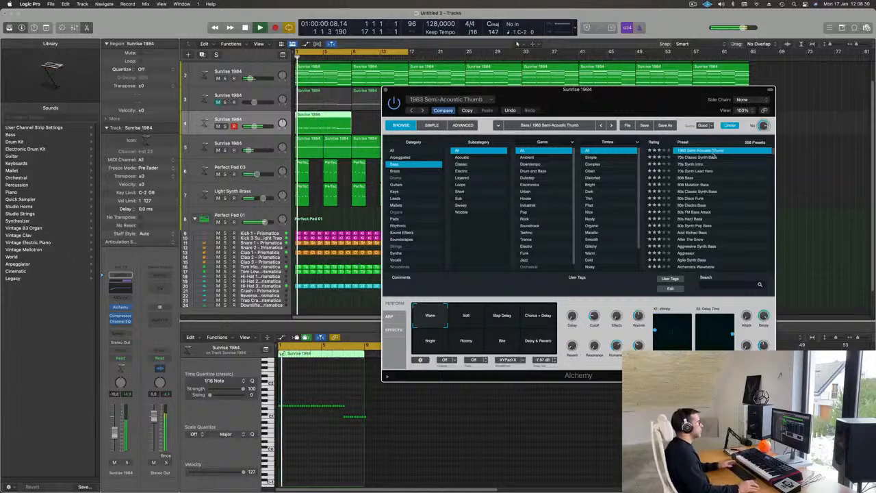
left_click(702, 163)
left_click(704, 171)
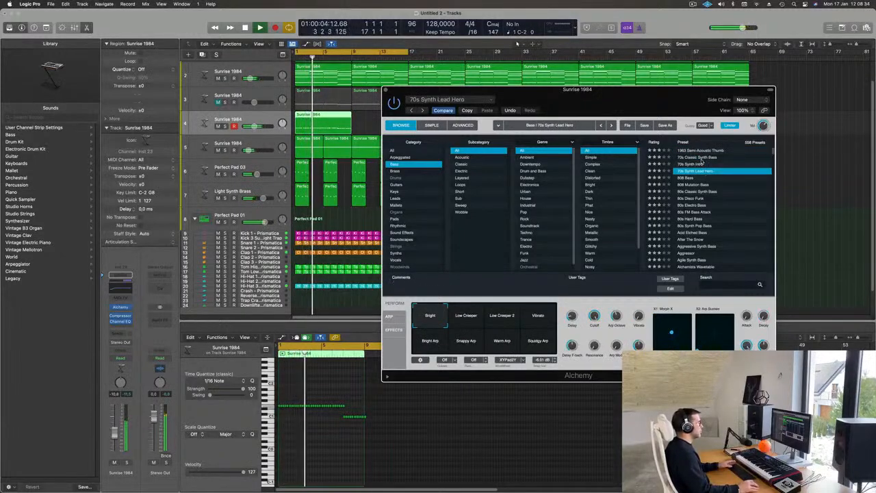
left_click(698, 157)
- Transpose all notes in the new bass region up one octave and play the result with the arrangement
left_click_drag(645, 101, 716, 154)
left_click(335, 447)
key("space")
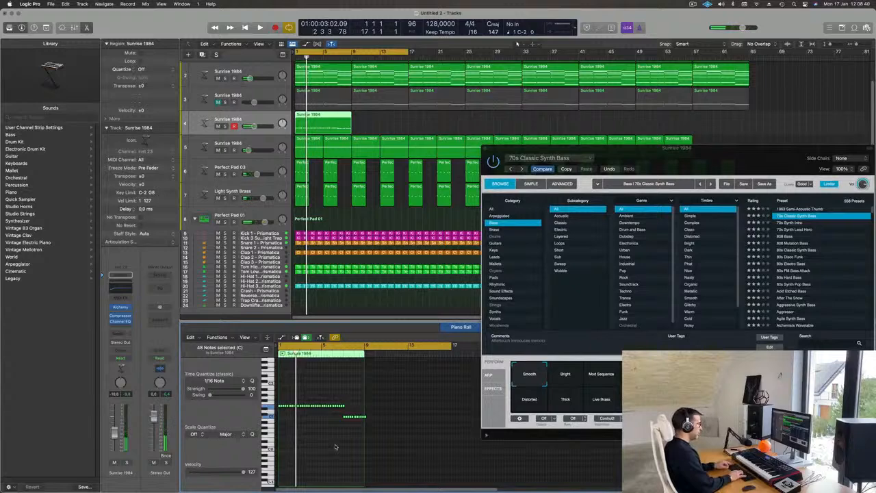
key("space")
left_click_drag(725, 149, 612, 94)
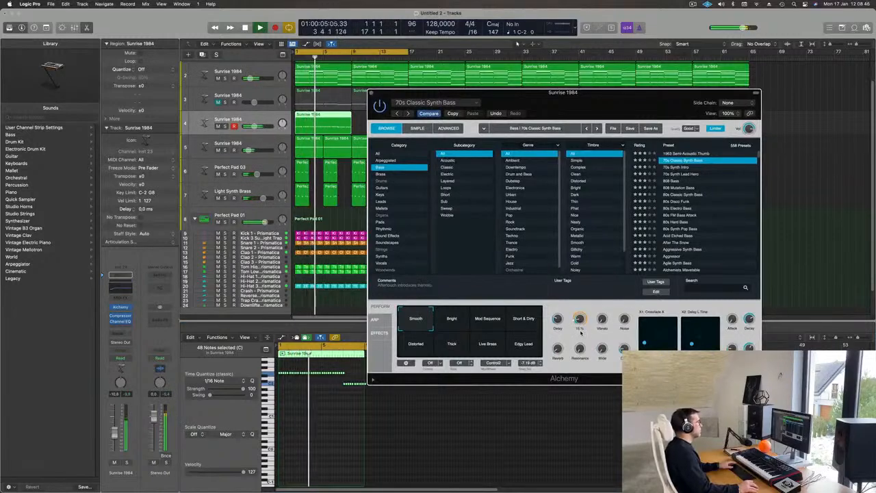
left_click_drag(611, 111, 606, 410)
key("space")
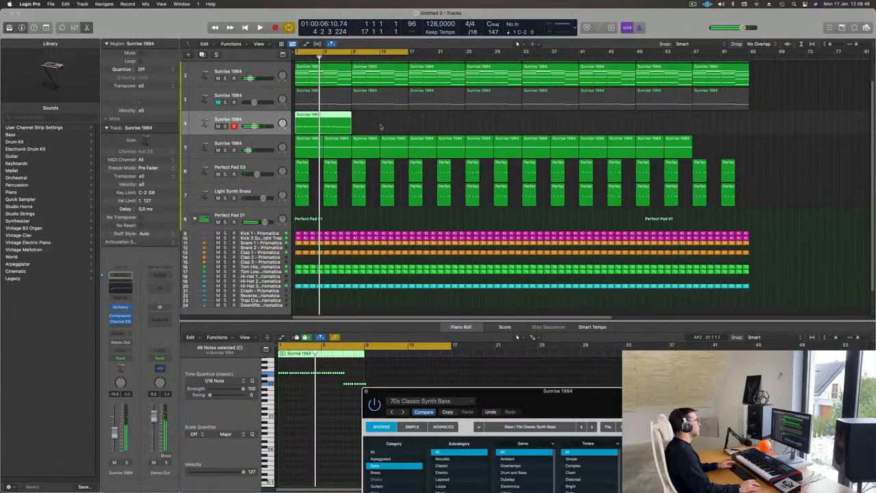
- Repeat the bass region on track 4 and remove the surplus copies, keeping one copy that ends at bar 17
left_click(328, 121)
key("super+r")
key("super+r")
key("super+r")
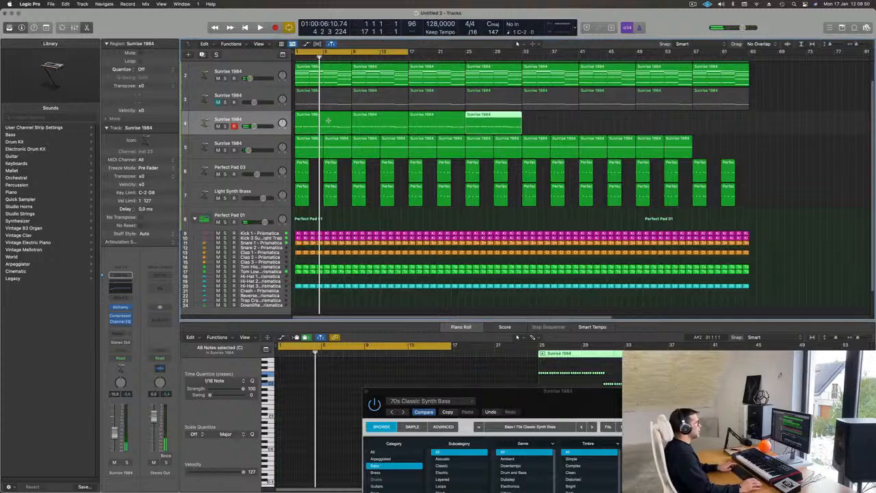
key("super+z")
key("super+z")
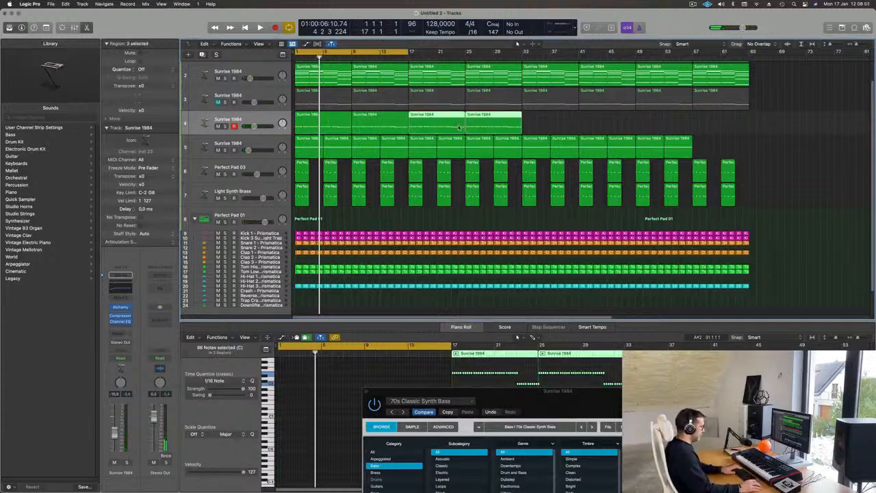
- Play the extended bass part from the start and raise the bass track's level slightly
key("space")
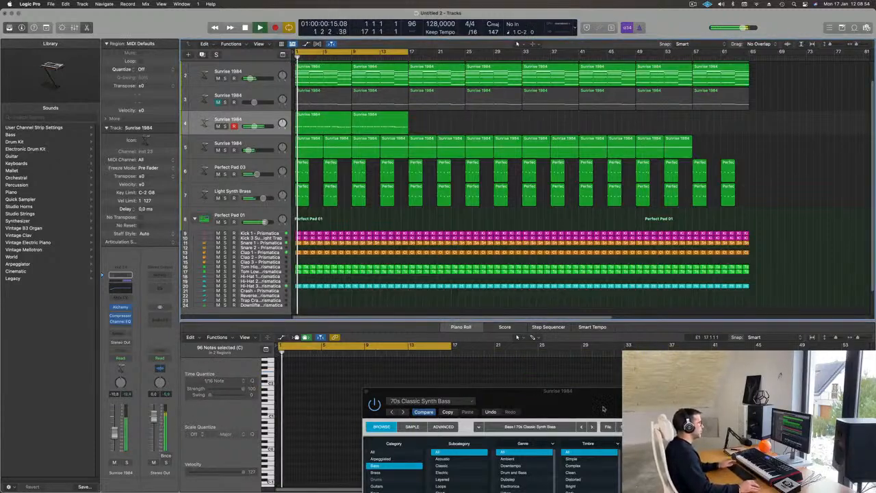
left_click_drag(600, 398, 571, 137)
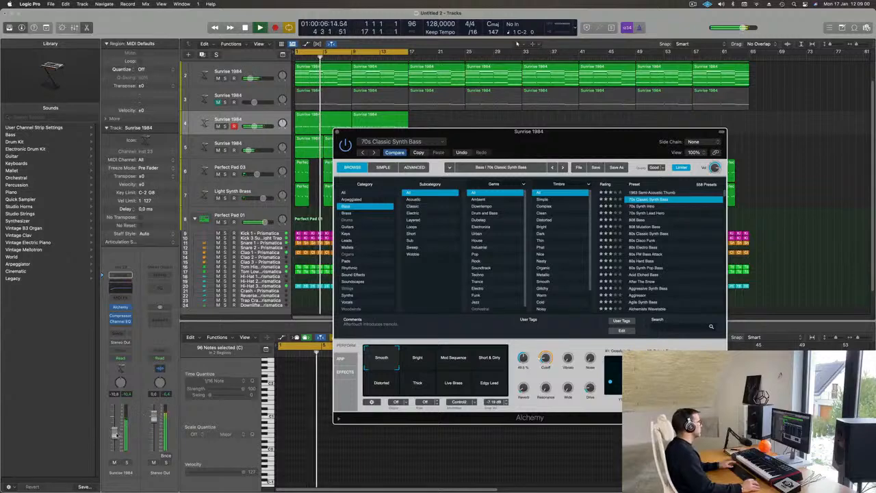
left_click_drag(524, 361, 524, 362)
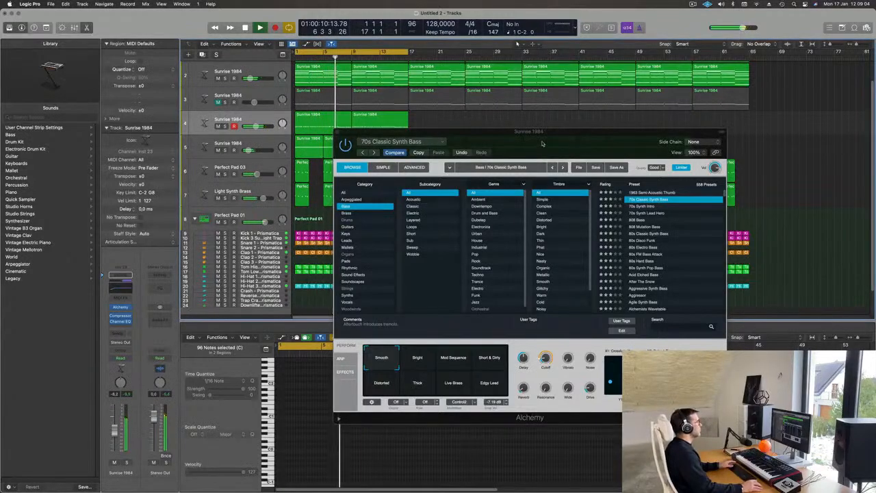
- Compare with the old sustained bass by unmuting track 3 and briefly soloing it, and mute it again
left_click_drag(542, 143, 443, 237)
left_click(215, 104)
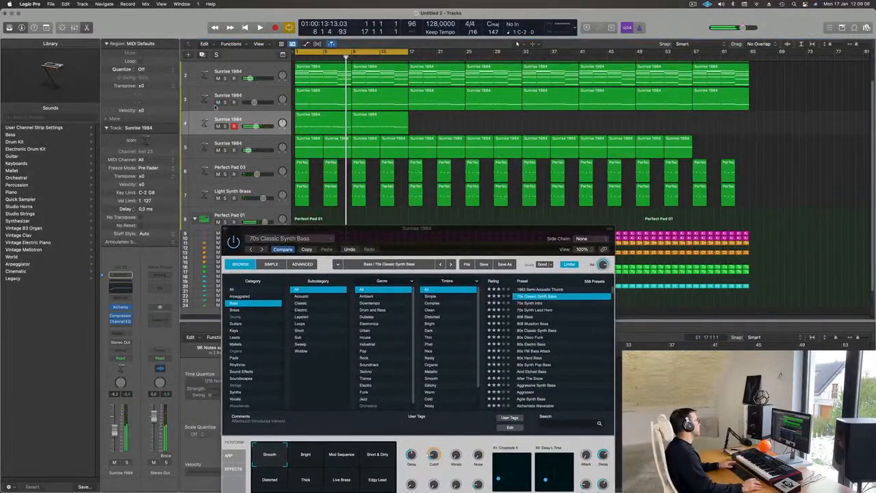
key("Return")
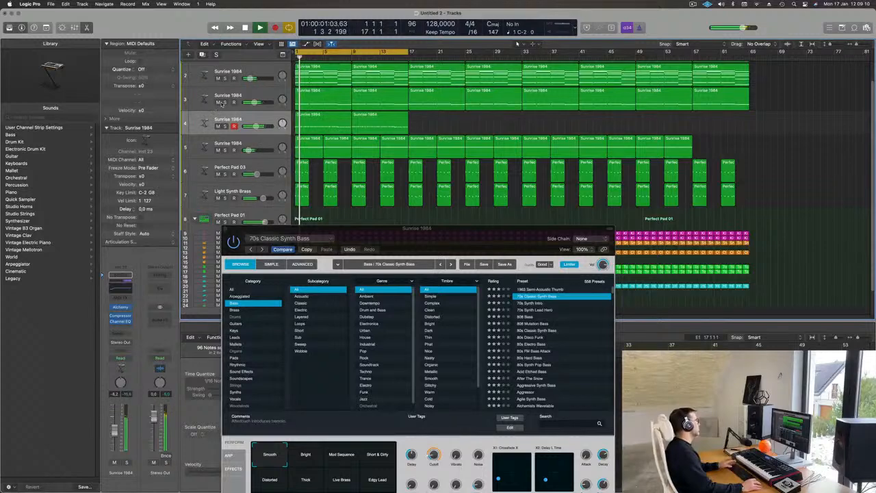
left_click(225, 102)
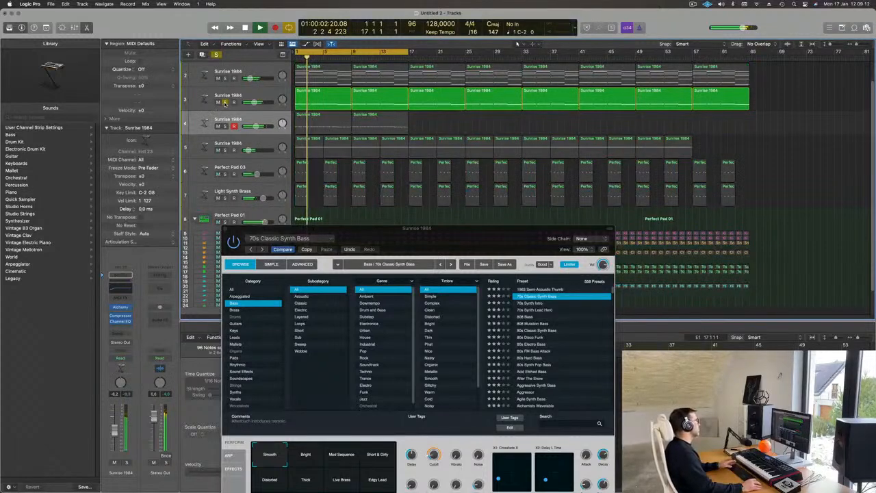
left_click(224, 103)
left_click(218, 103)
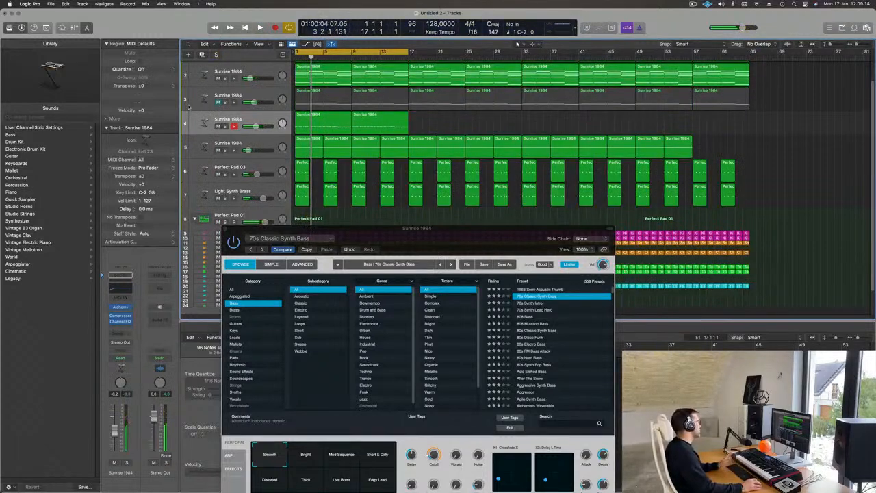
key("Return")
- Close the bass track's Alchemy window and save the project
left_click_drag(434, 236, 549, 165)
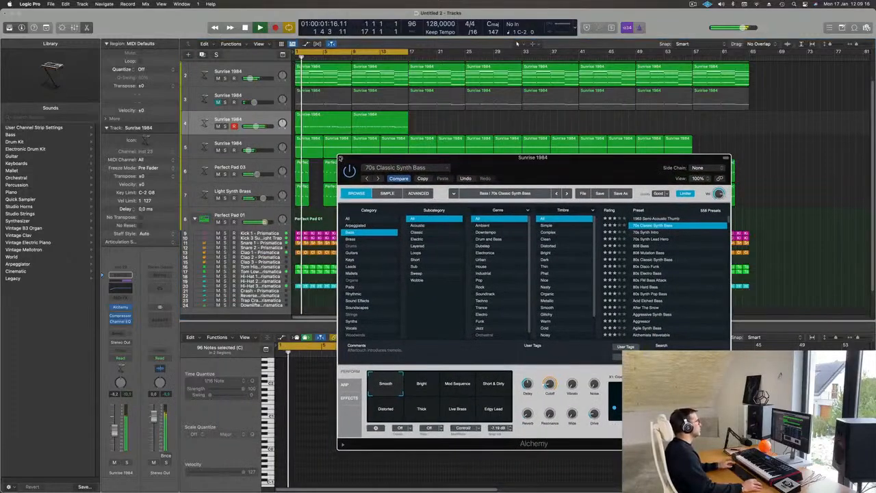
left_click(340, 157)
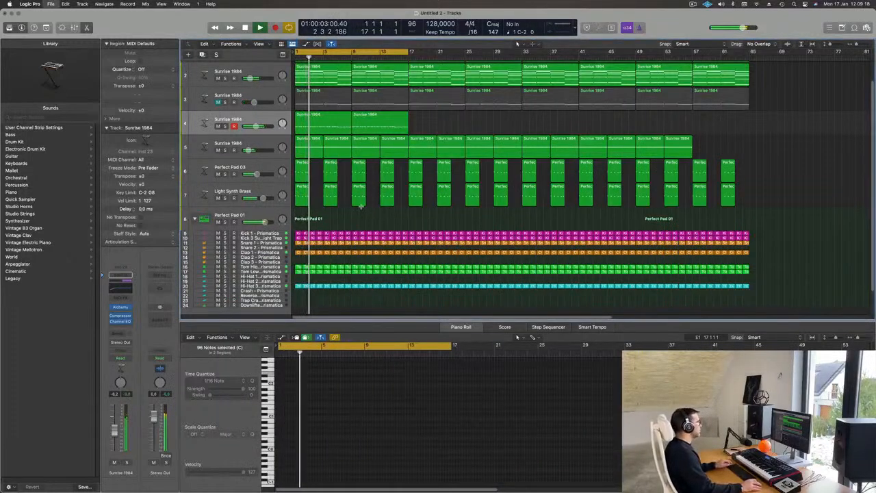
key("super+s")
key("Escape")
key("space")
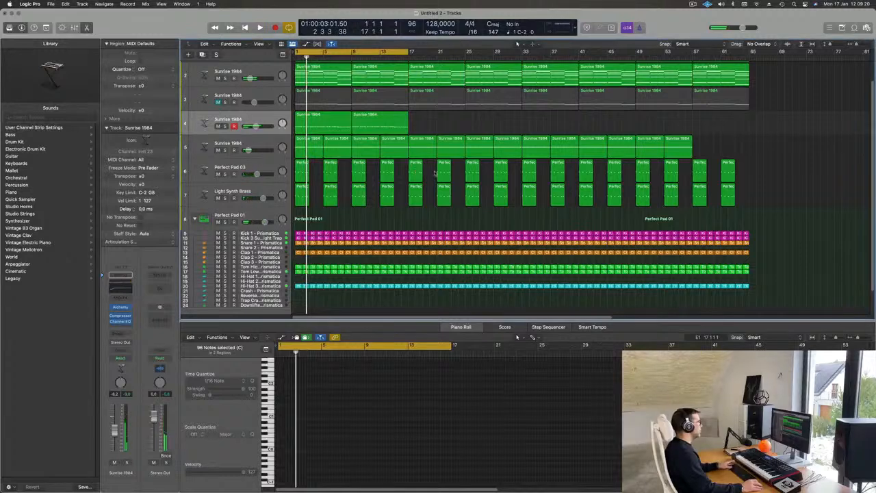
- Play the arrangement from the start, lowering the pulsing bass track's level to about -10.6 dB
key("Return")
key("space")
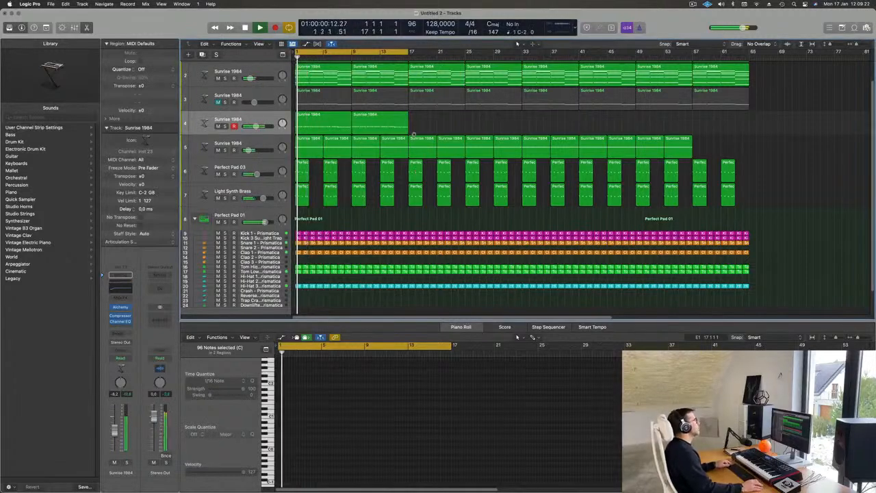
key("super+Right")
key("super+Right")
key("super+Left")
key("super+Left")
key("super+Left")
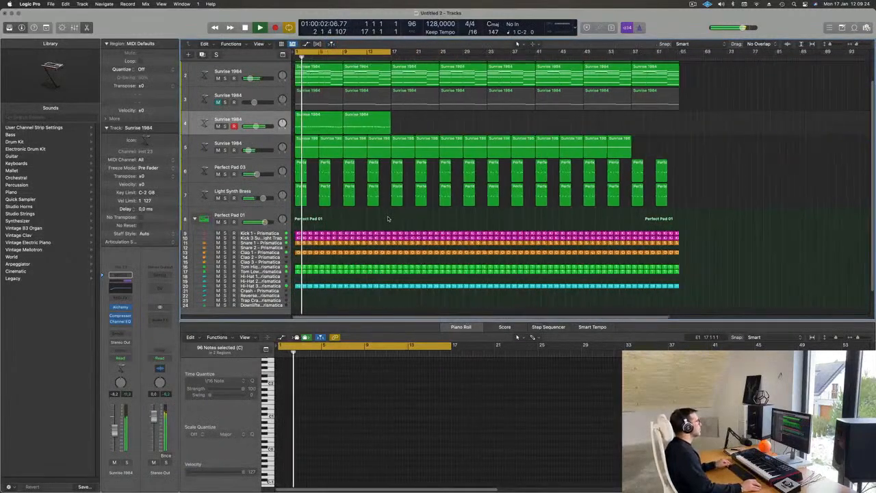
key("super+Left")
key("super+Right")
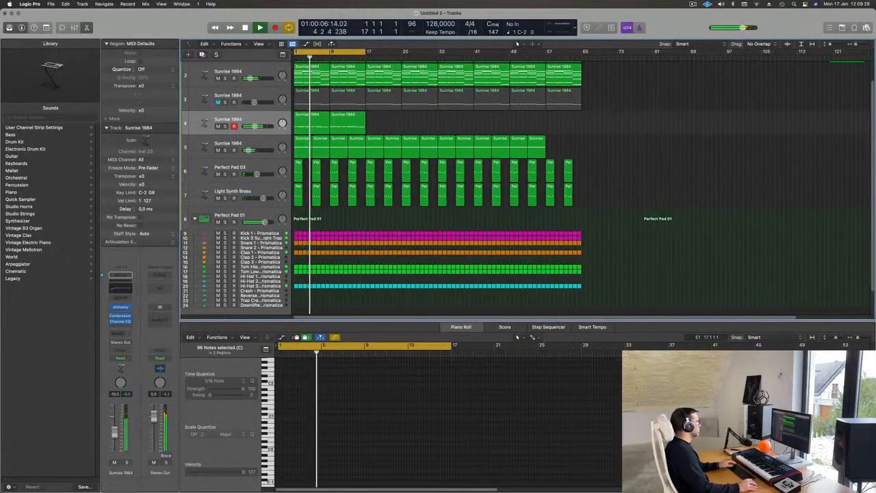
- Mute the Sunrise 1984 track 5, Perfect Pad 03 and Light Synth Brass tracks, and select the first Sunrise 1984 track
left_click(217, 150)
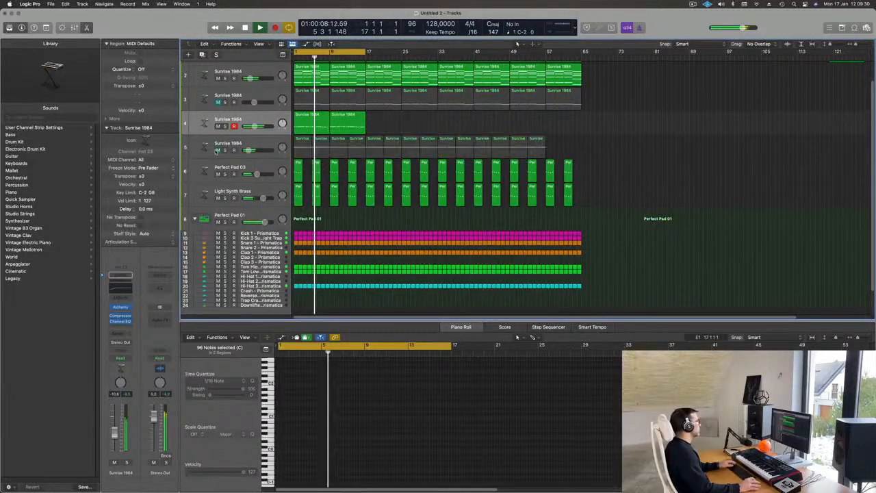
left_click_drag(217, 174, 218, 198)
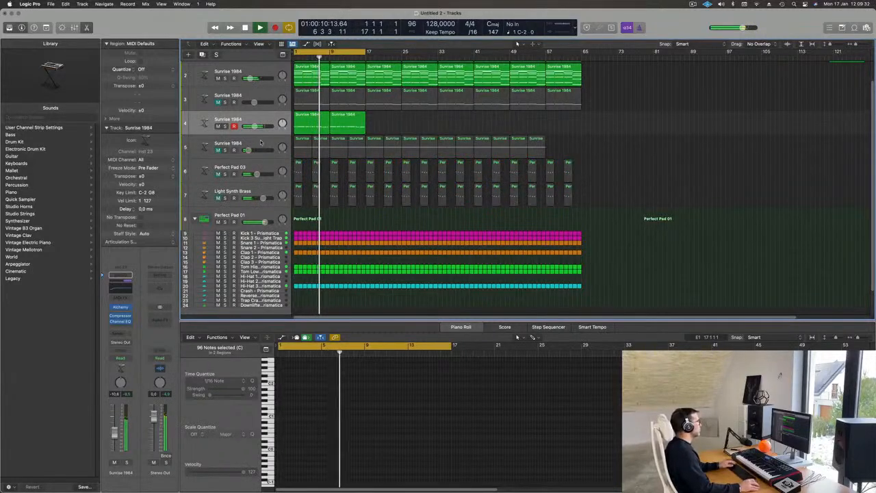
key("super+Left")
scroll(239, 140, "up", 3)
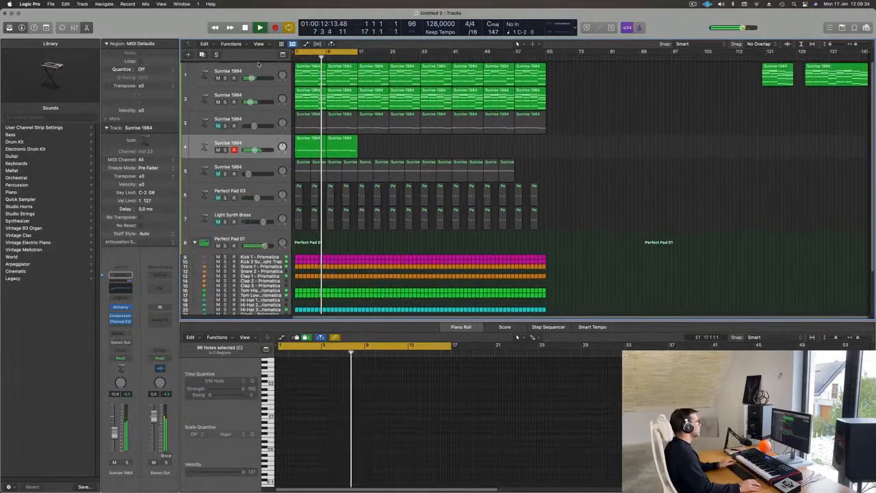
left_click(206, 75)
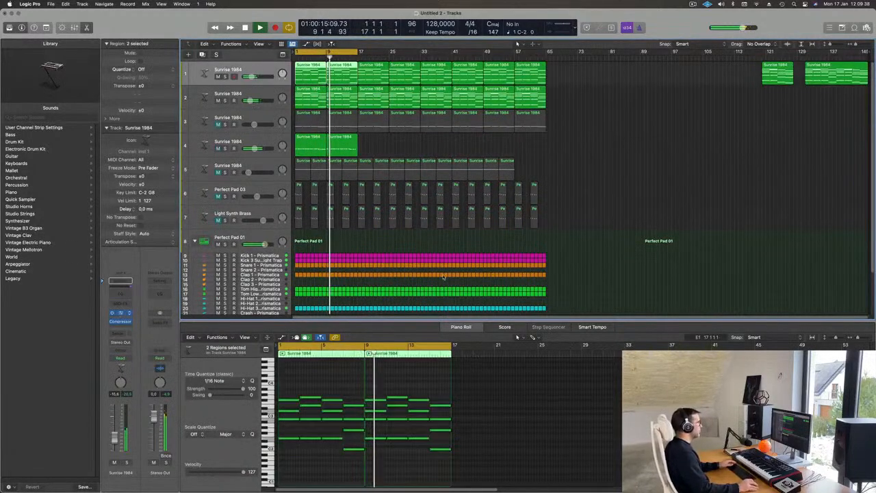
- Check the first Sunrise 1984 track's Alchemy synth and raise the track's level to about -12.6 dB
left_click(120, 313)
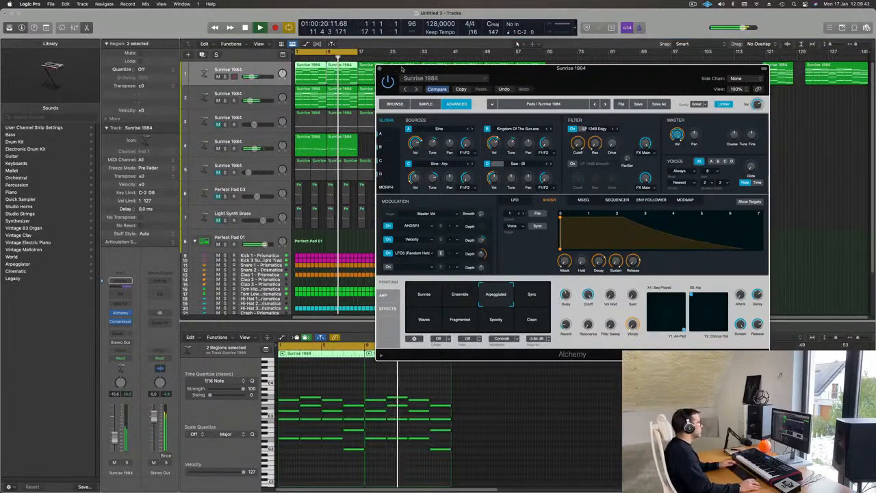
left_click(122, 313)
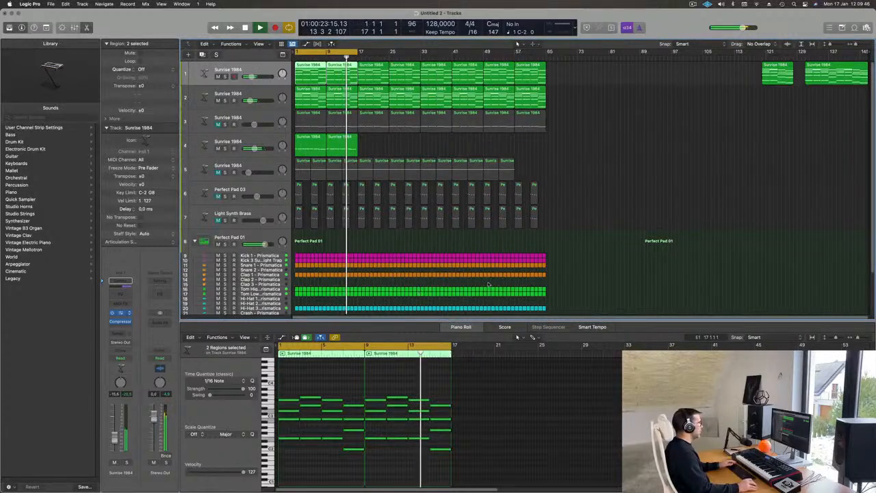
left_click(121, 312)
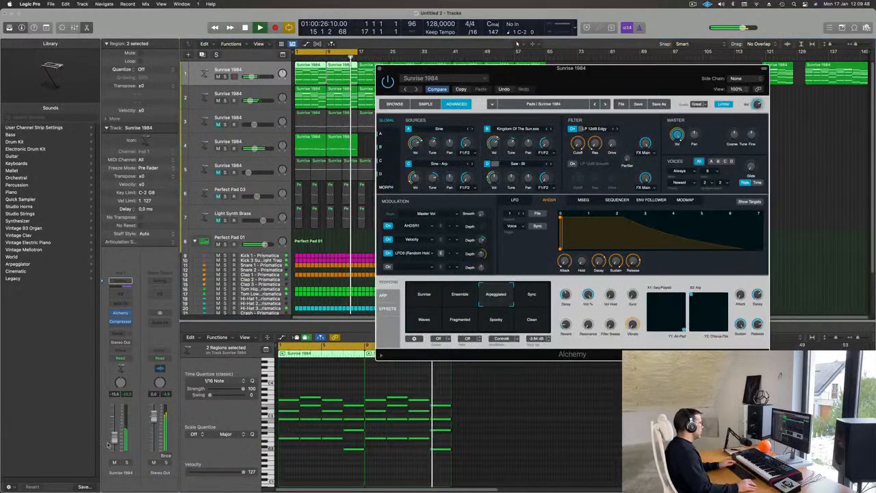
left_click(124, 295)
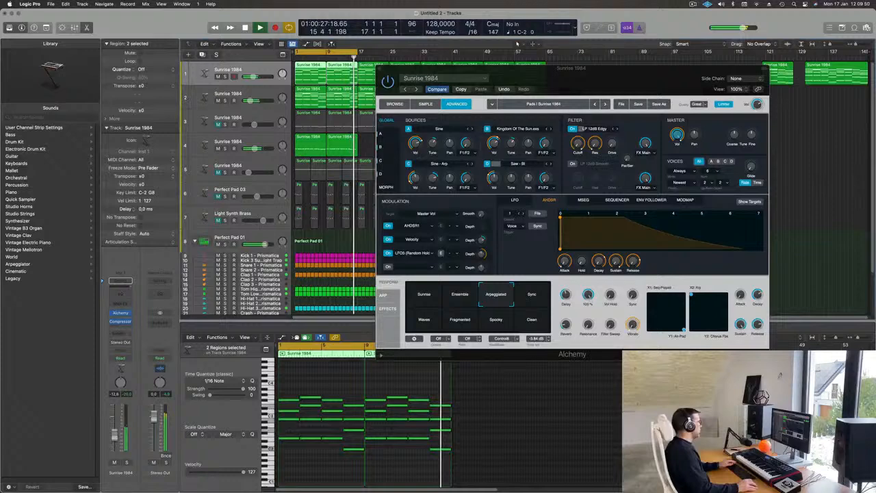
- Add a Channel EQ to the first Sunrise 1984 track with a low cut around 200 Hz, and close the EQ
left_click(122, 282)
left_click(311, 134)
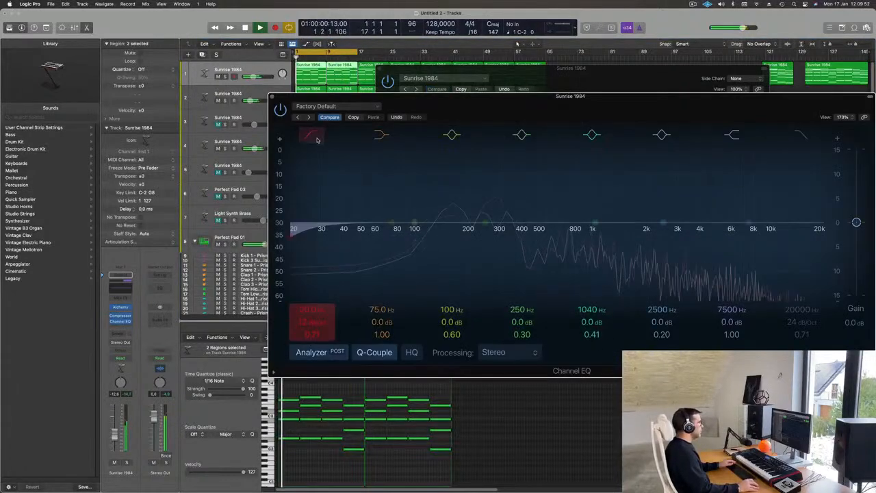
left_click_drag(428, 173, 495, 144)
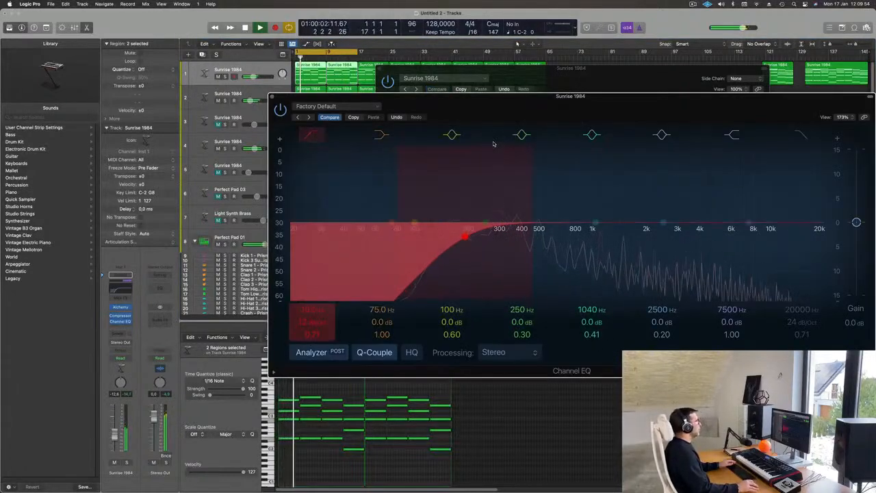
left_click(272, 96)
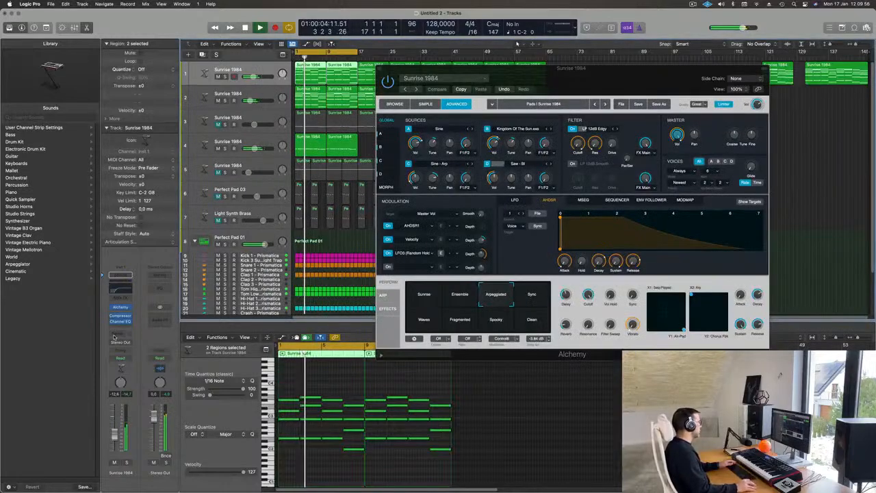
- Send the first Sunrise 1984 track to Bus 5 (Aux 4) and raise the send level
left_click(119, 334)
mouse_move(121, 344)
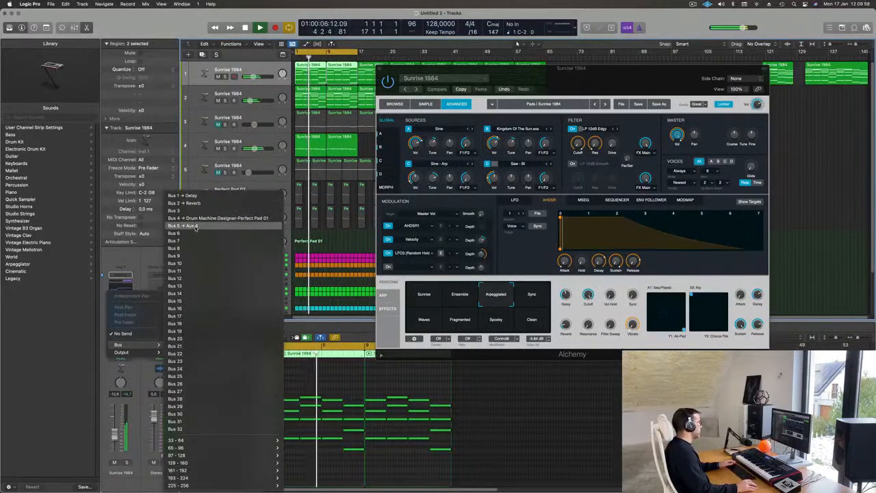
left_click(162, 227)
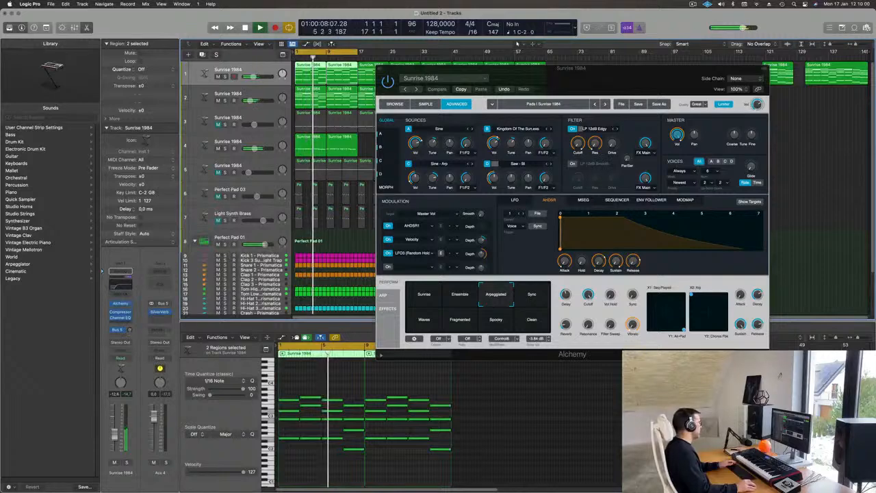
left_click_drag(129, 331, 130, 330)
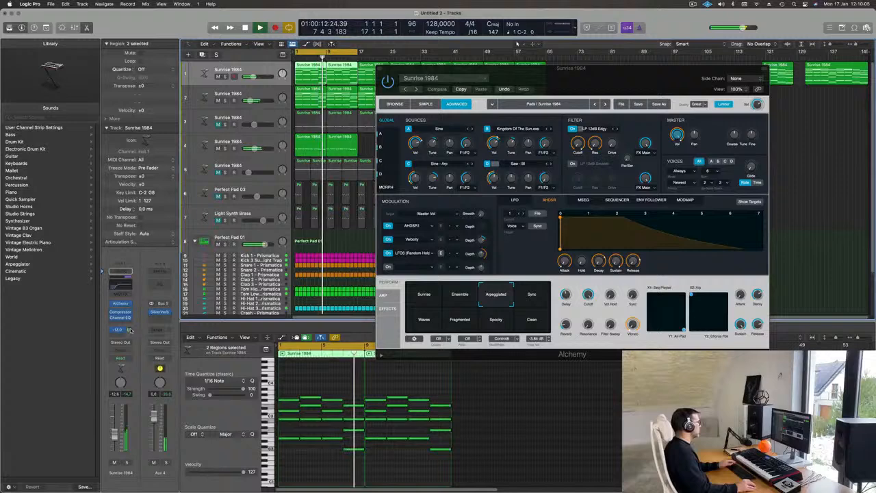
- Add a Channel EQ to Aux 4 with a low cut at 434 Hz, and close the EQ and Alchemy windows
left_click(159, 284)
left_click(312, 134)
left_click_drag(345, 182, 564, 162)
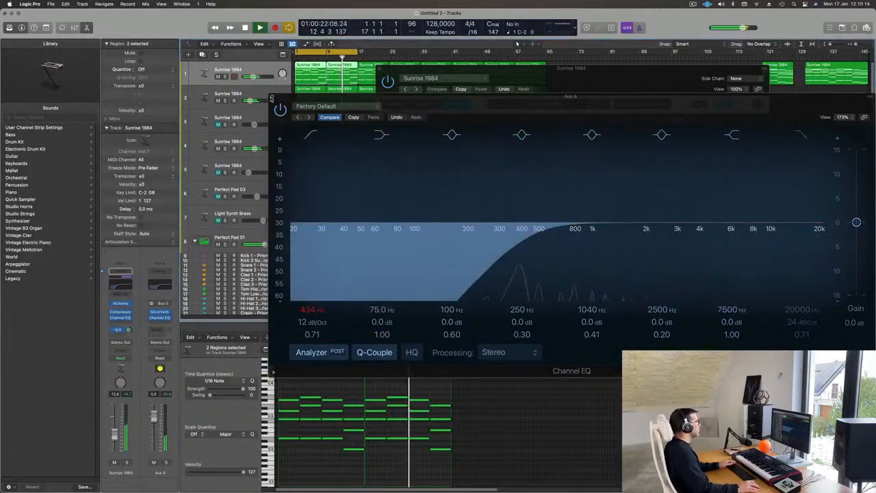
left_click(272, 96)
left_click_drag(508, 73, 438, 92)
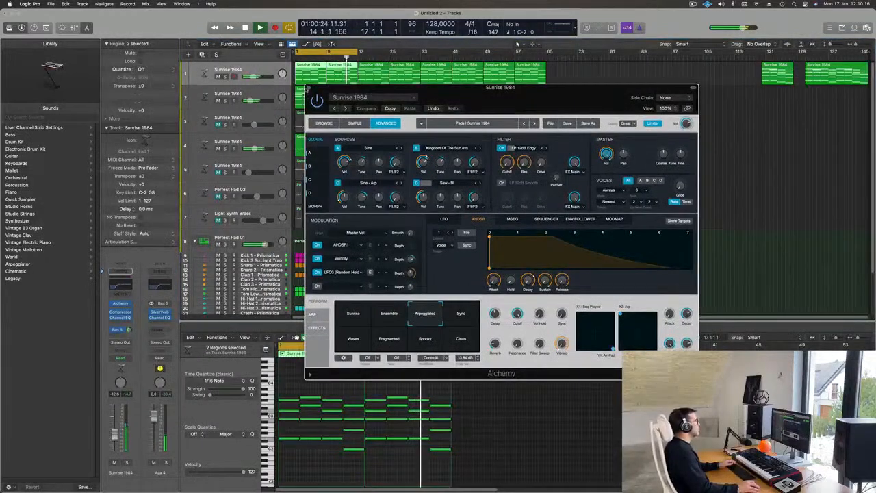
left_click(309, 88)
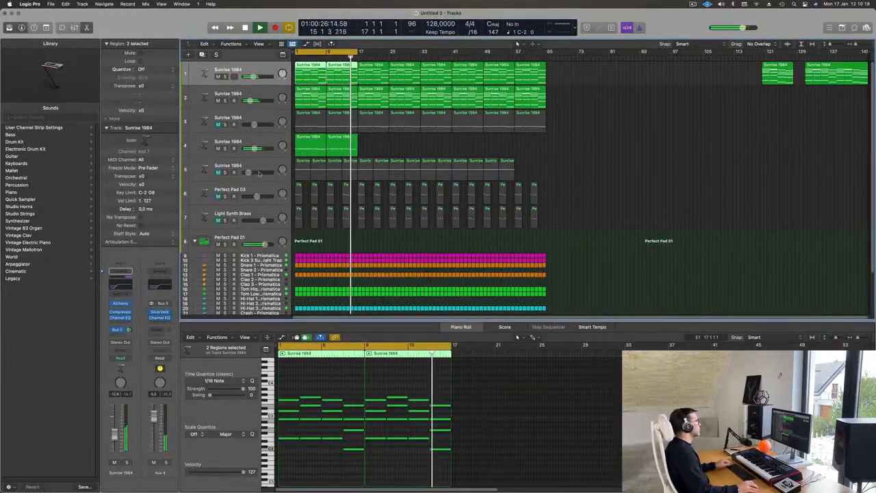
- Stop playback and copy the first Tom Low region onto the Hi-Hat 1 track at bar 1
scroll(318, 191, "down", 1)
scroll(299, 251, "down", 2)
key("space")
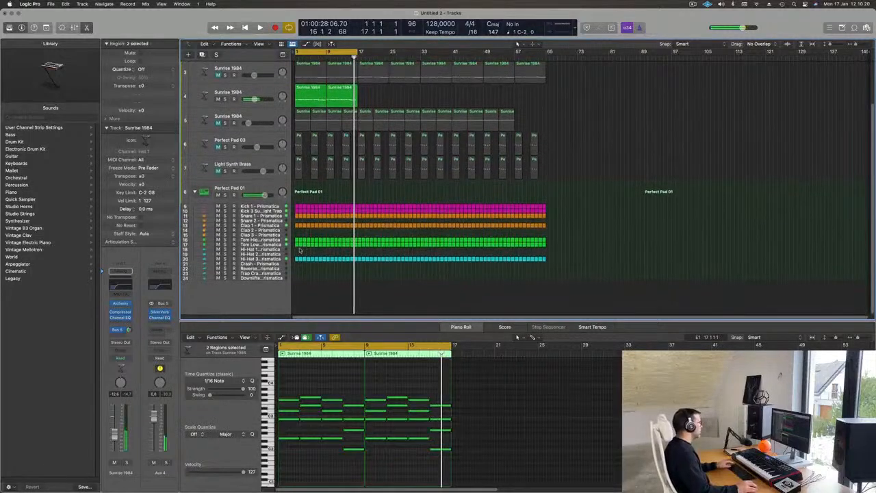
left_click_drag(298, 248, 297, 252)
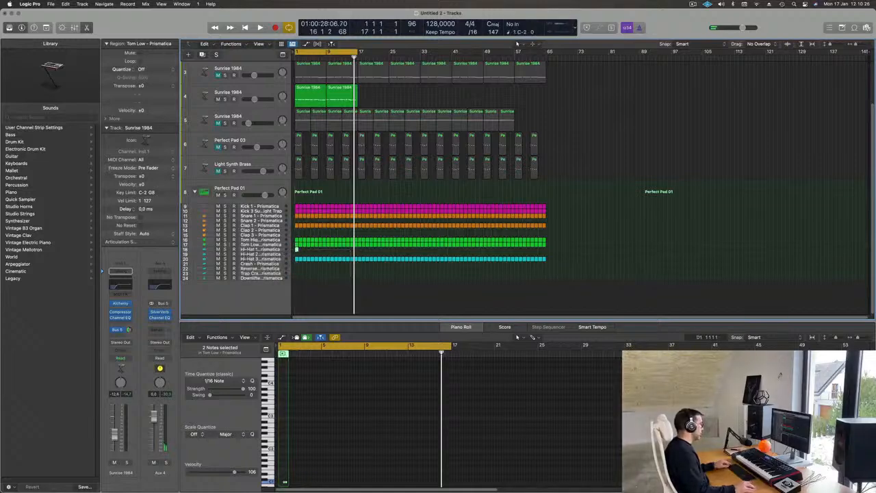
- Move the copied region's notes to a higher pitch and duplicate them into sixteen consecutive 1/16 notes filling the bar
scroll(290, 465, "up", 15)
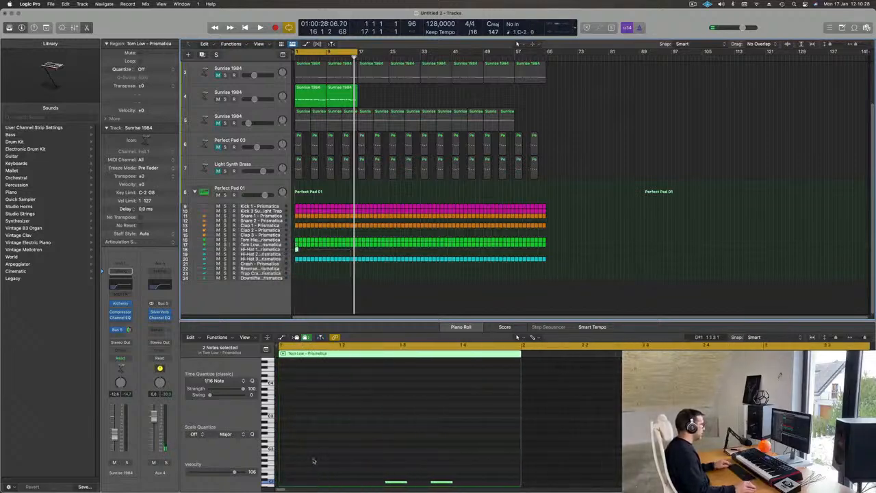
scroll(318, 459, "down", 2)
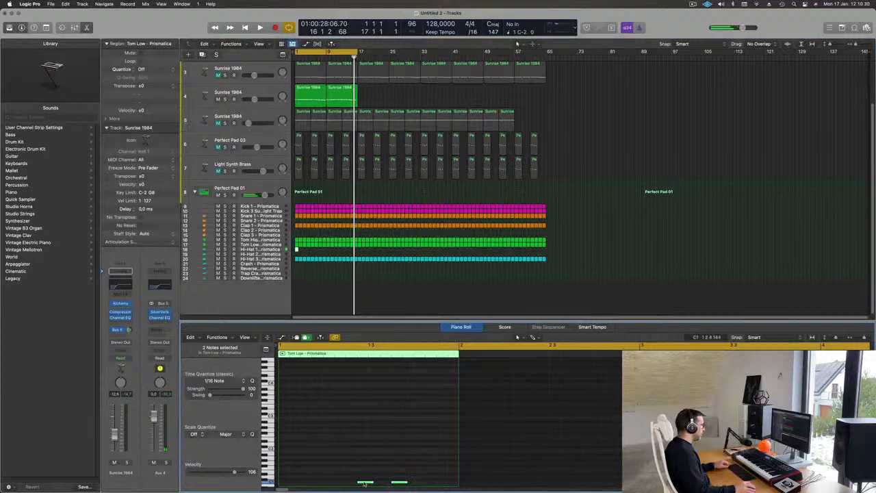
left_click_drag(365, 483, 308, 420)
left_click(347, 414)
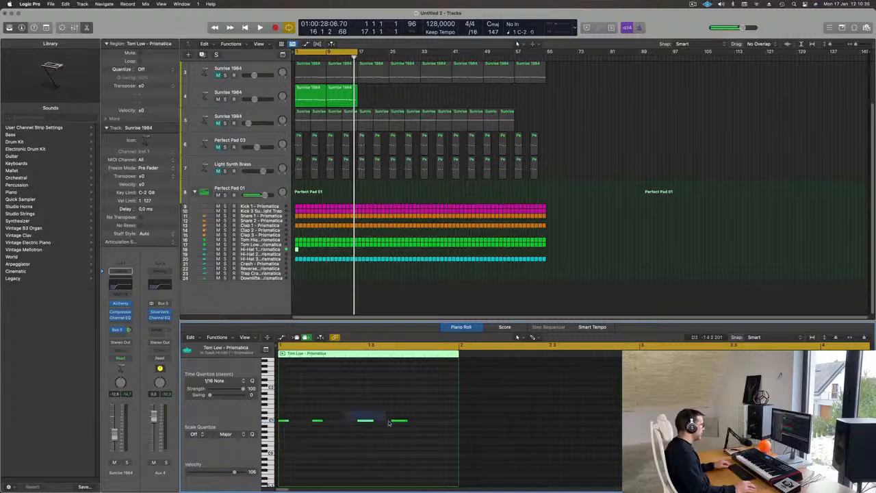
key("Delete")
left_click_drag(388, 422, 356, 427)
scroll(432, 420, "right", 1)
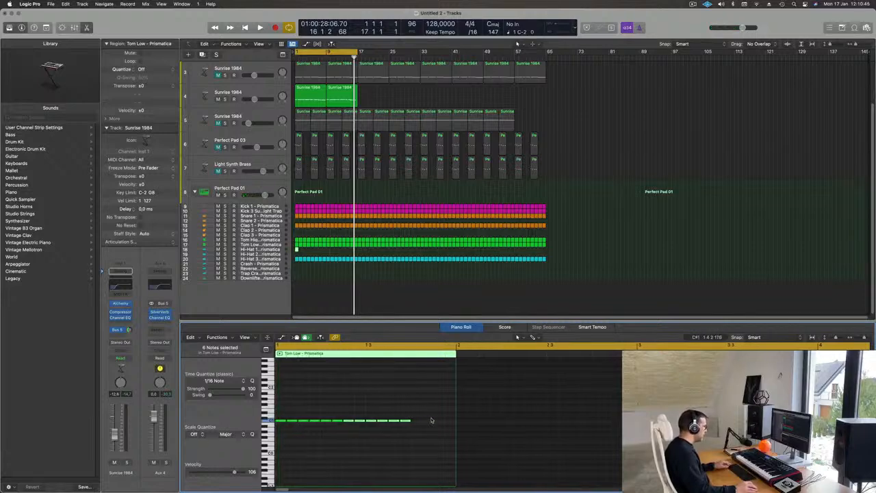
mouse_move(430, 418)
left_mouse_down()
mouse_move(372, 423)
mouse_move(415, 424)
left_mouse_up()
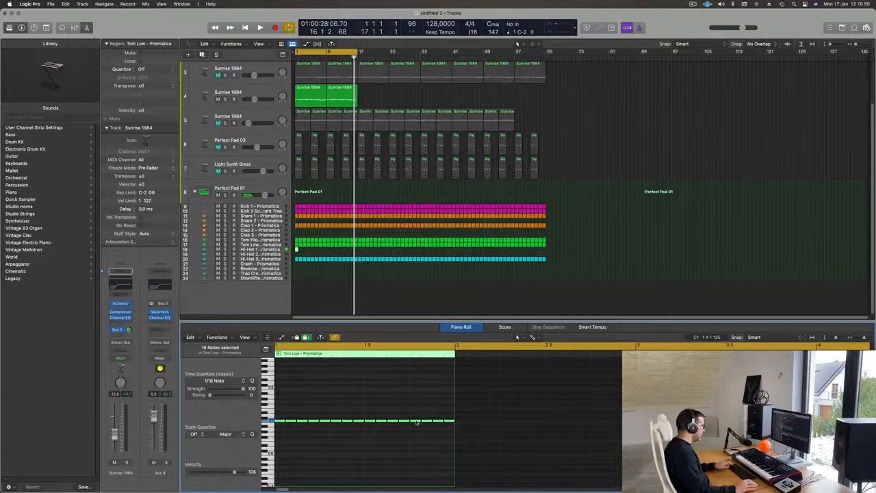
- Transpose the sixteen hi-hat notes up an octave, play from the start, and select the Hi-Hat 1 track
left_click(374, 410)
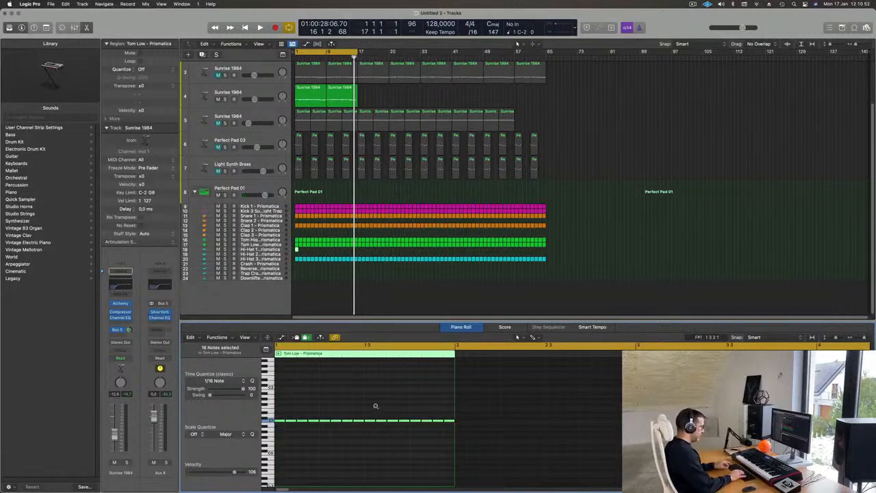
key("alt+shift+Up")
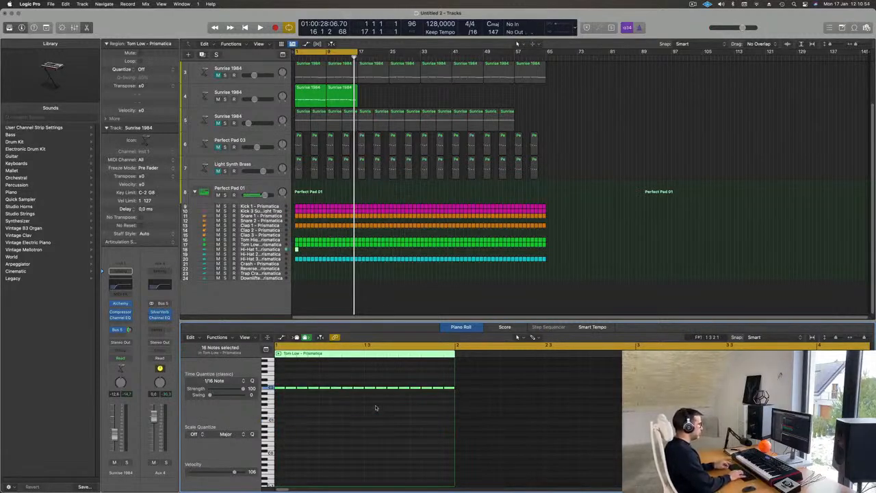
key("Return")
key("space")
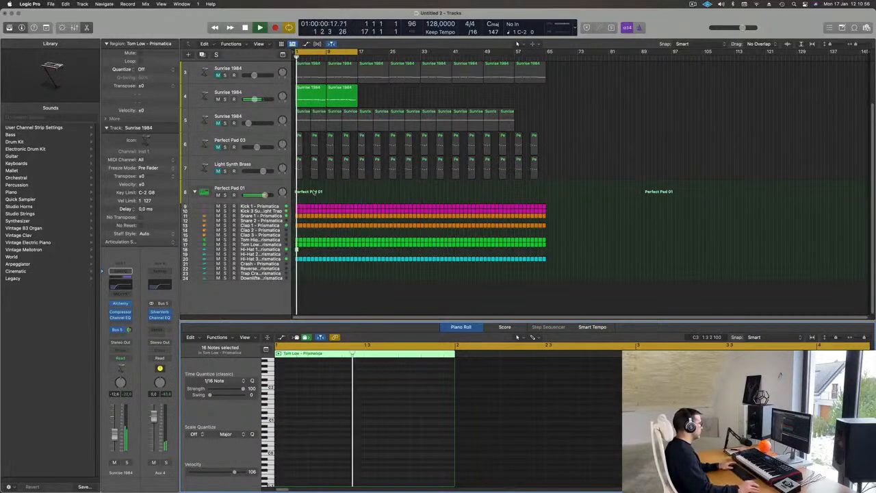
left_click(277, 250)
left_click(265, 414)
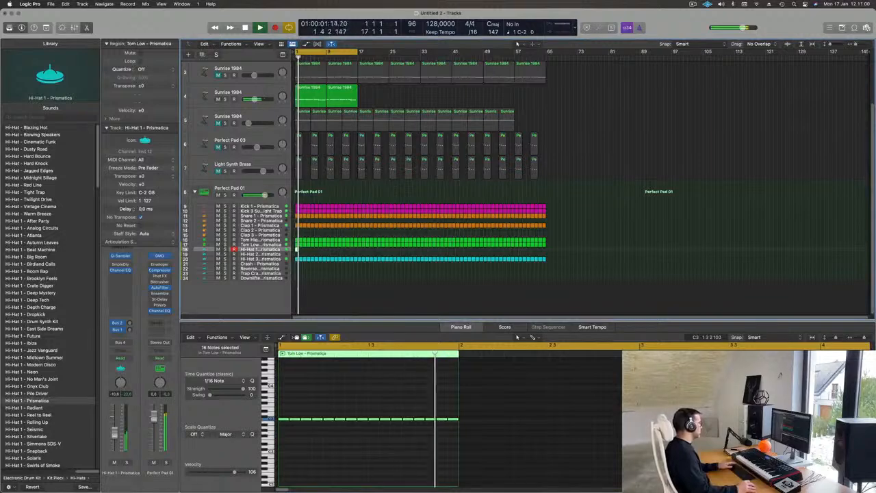
- Compare the hi-hat notes an octave lower and an octave higher during playback, and return them to their previous octave
left_click(313, 373)
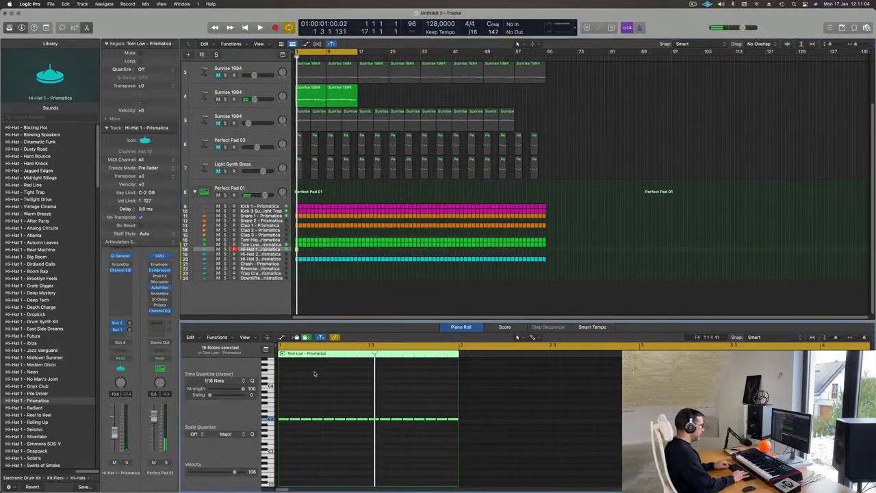
key("alt+shift+Down")
key("space")
key("alt+shift+Up")
key("alt+shift+Up")
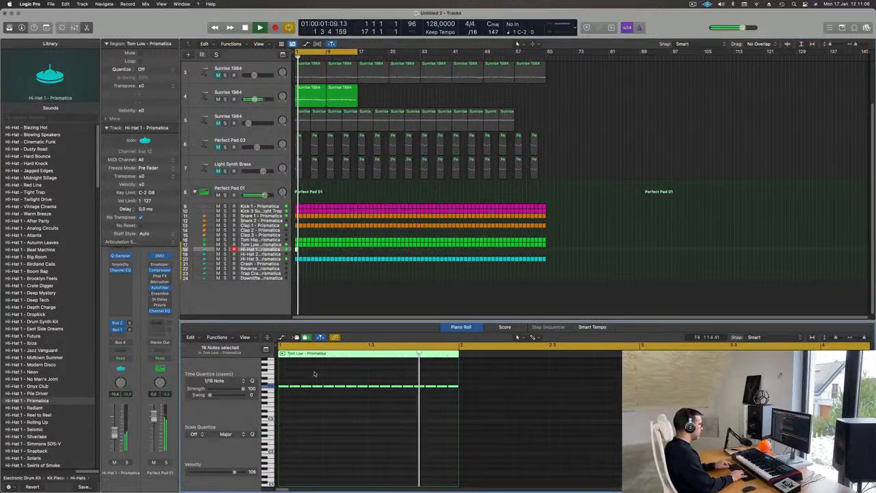
key("alt+shift+Down")
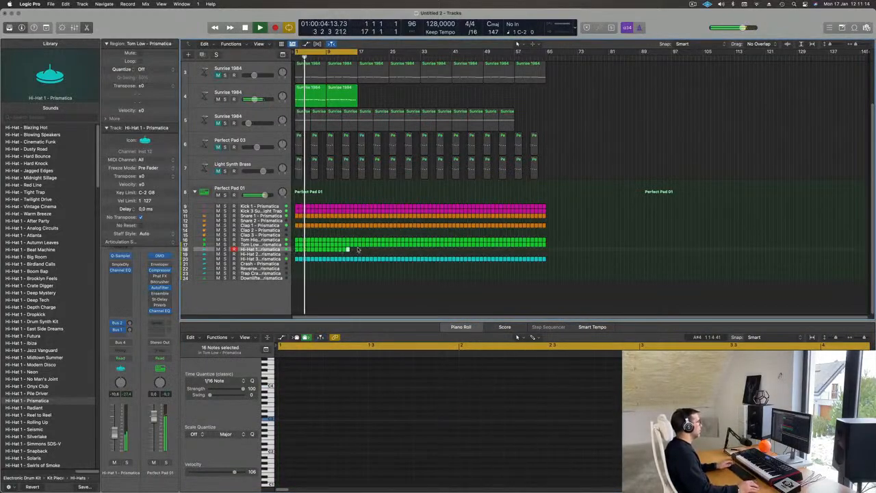
- Repeat the Hi-Hat 1 region along its track up to bar 65 and remove the extra copies beyond it
left_click_drag(357, 250, 292, 252)
key("super+r")
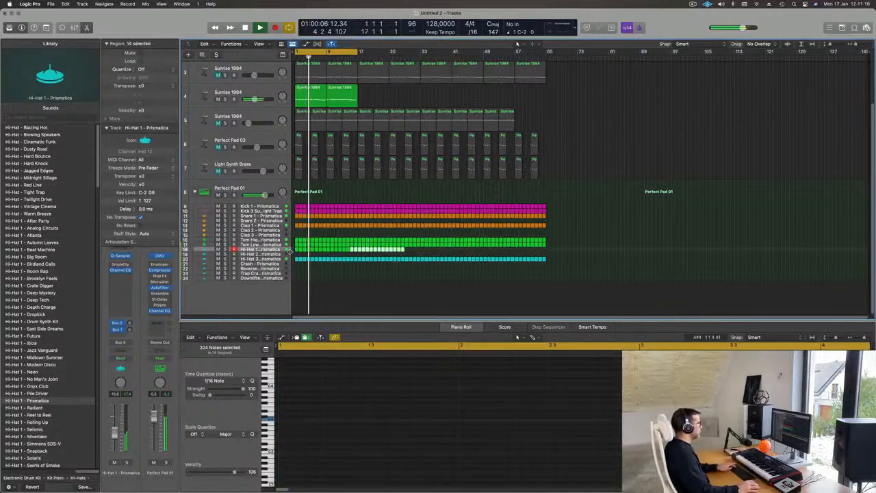
left_click_drag(607, 251, 553, 257)
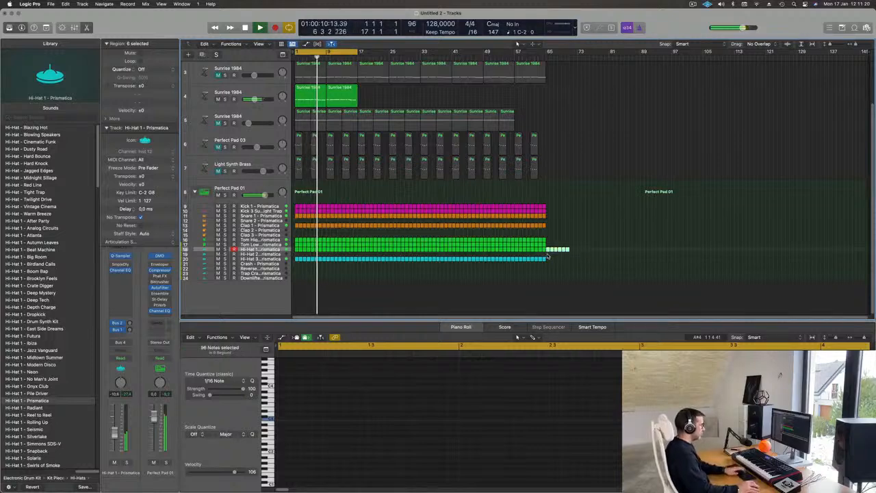
- Lower the Hi-Hat 1 level to about -14 dB and add a Sample Delay with 2.9 ms left and 7.7 ms right
left_click(279, 249)
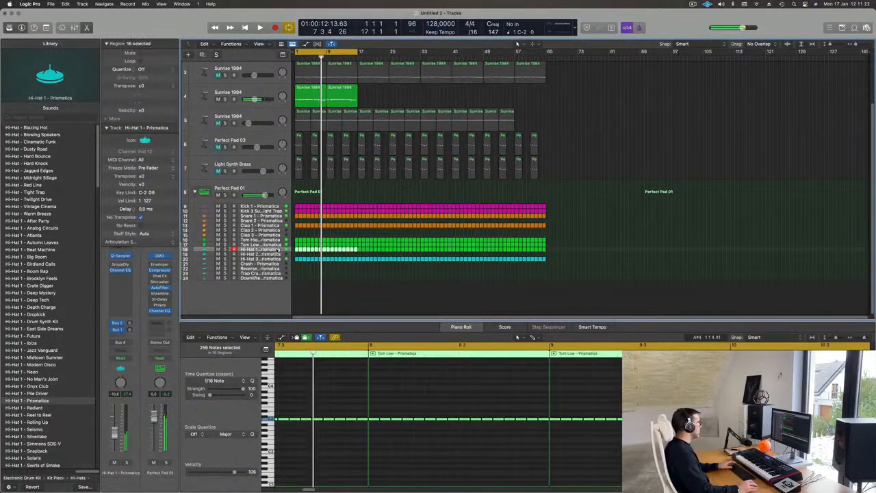
key("Return")
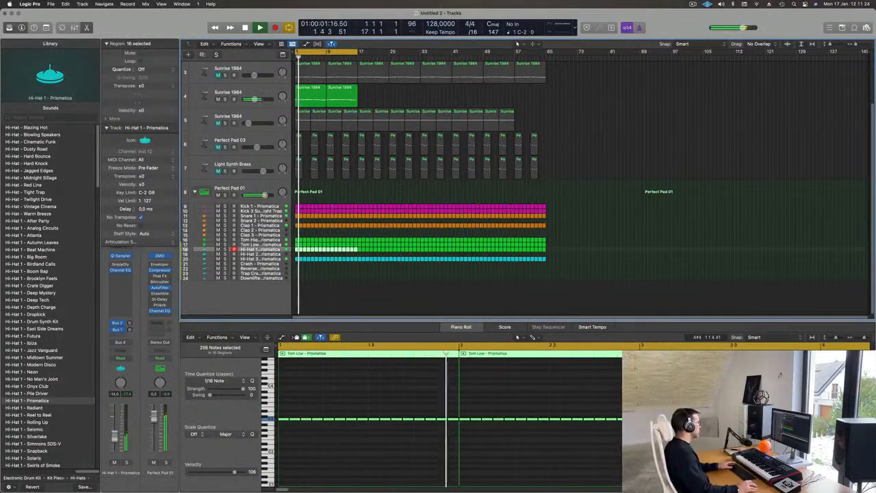
left_click(120, 266)
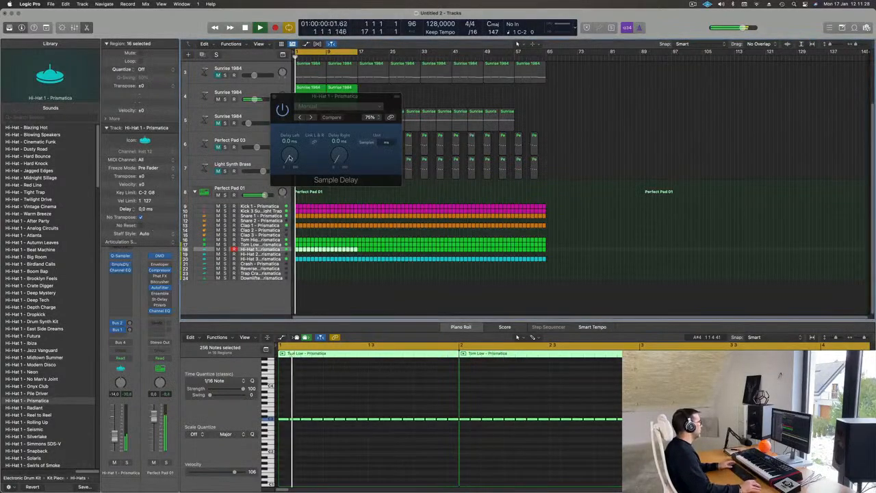
left_click_drag(289, 161, 290, 157)
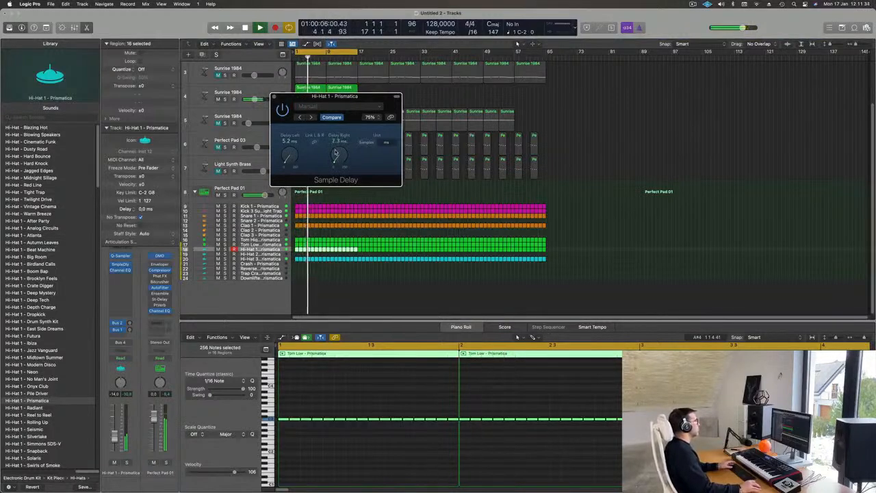
left_click_drag(335, 154, 336, 153)
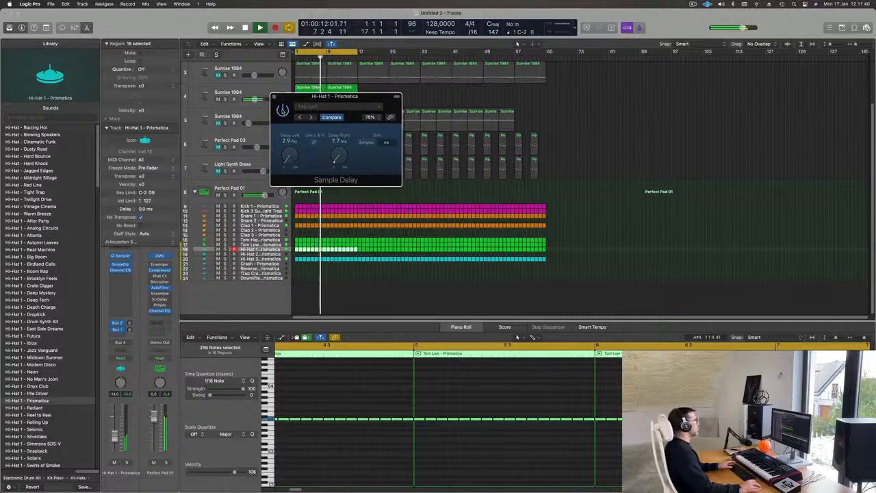
left_click_drag(342, 100, 438, 149)
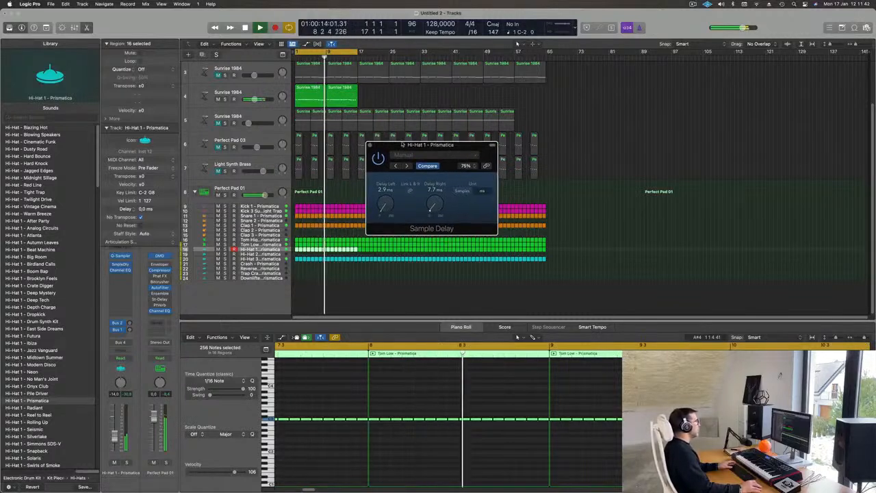
- Close the Sample Delay on the Hi-Hat 1 track and deselect its regions
left_click(371, 145)
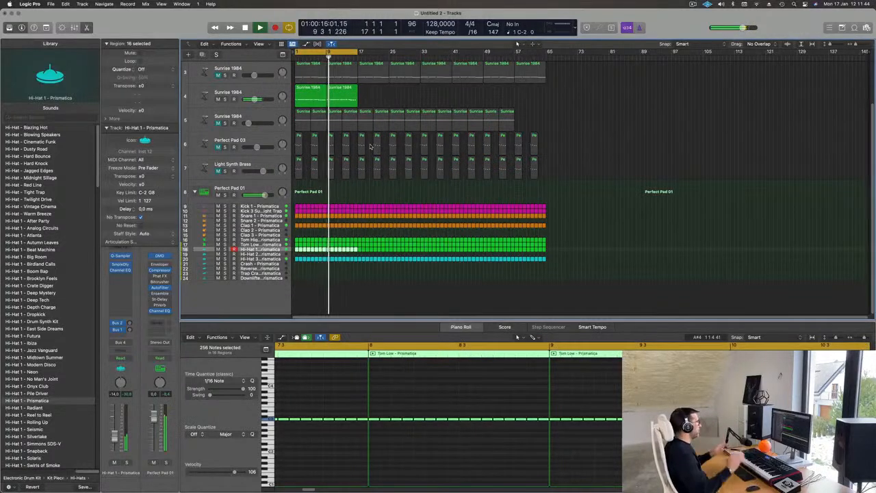
left_click(387, 280)
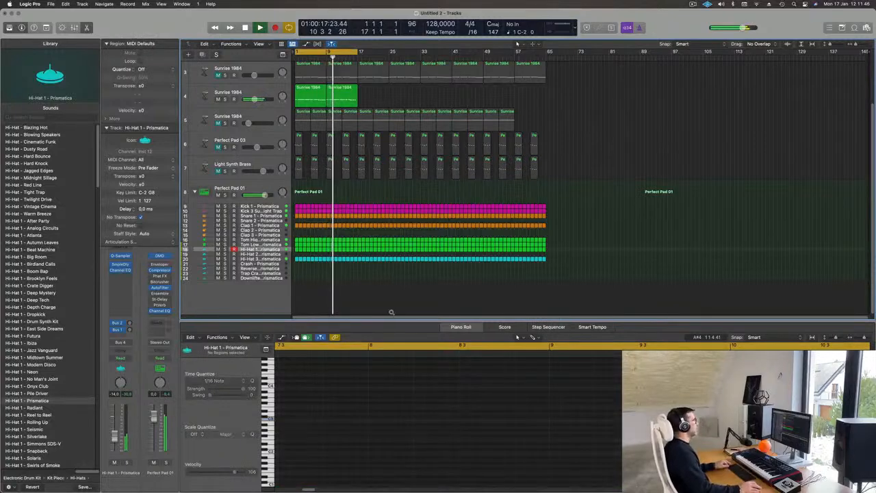
scroll(392, 312, "up", 5)
scroll(470, 131, "up", 2)
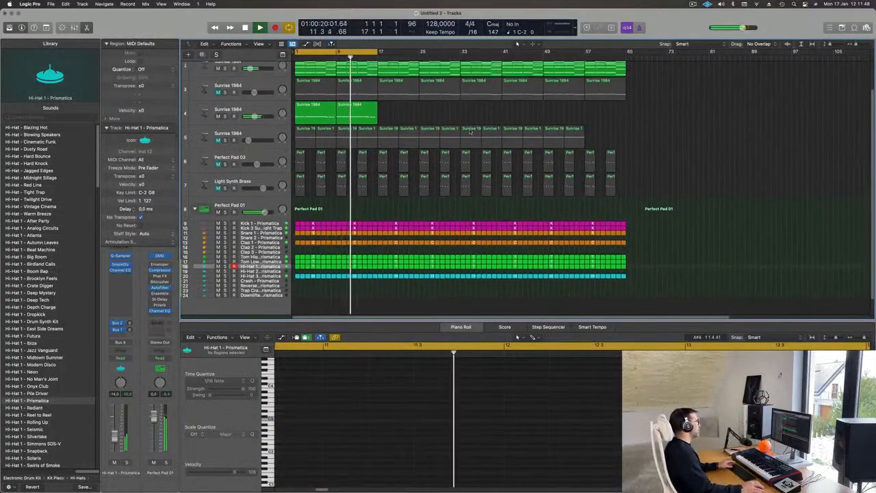
scroll(452, 134, "up", 3)
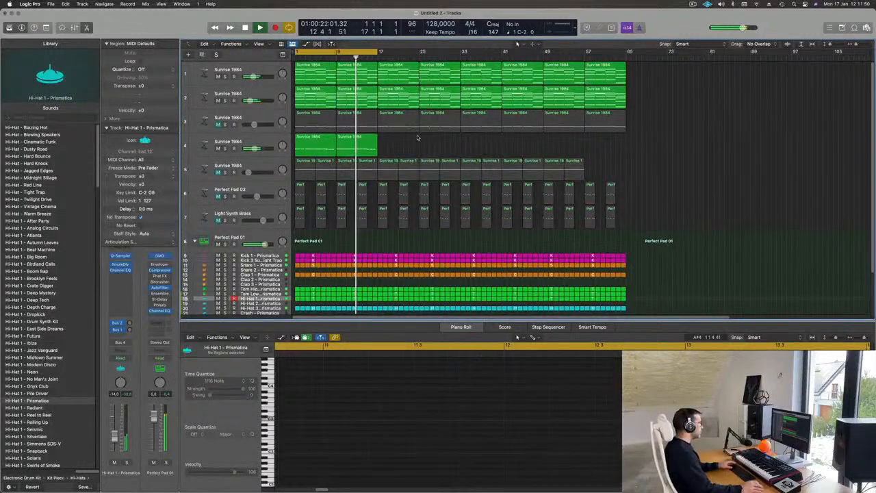
- Play the song from the start with the fourth track selected and open its Alchemy bass synth
left_click(250, 143)
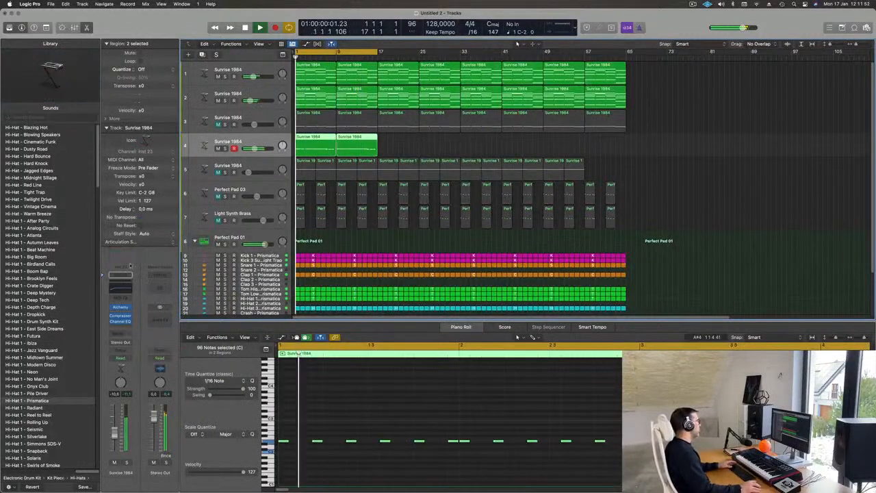
key("Return")
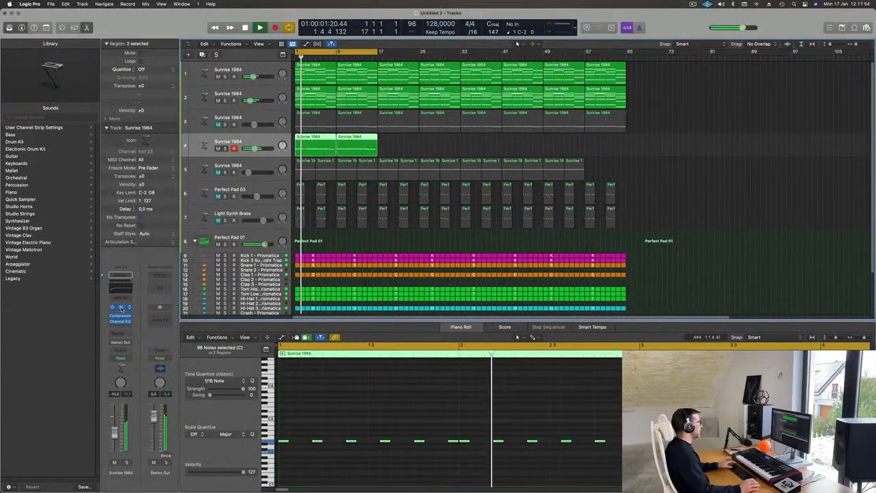
left_click(122, 308)
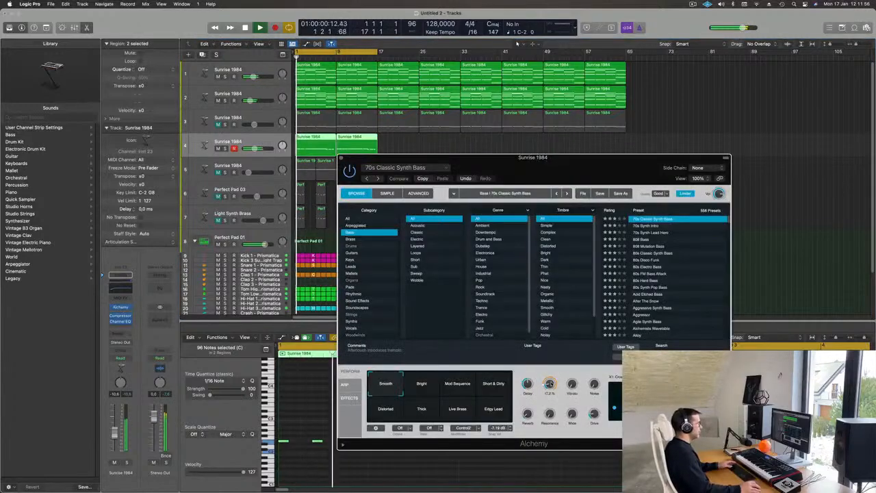
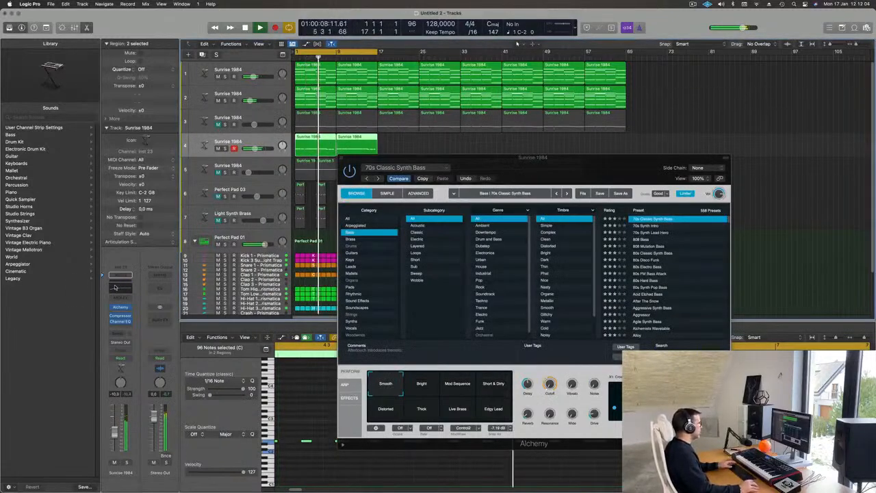
- Check the bass track's Channel EQ, dismiss the system overload alert, and restart playback
left_click(116, 286)
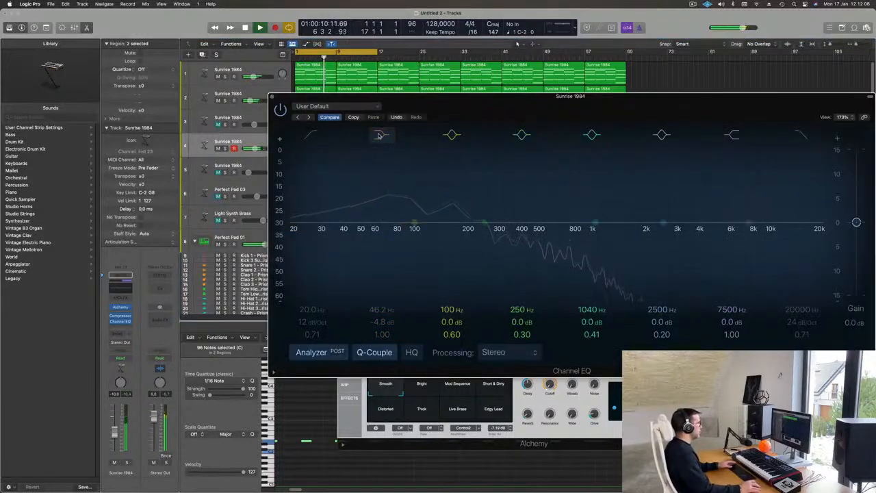
left_click_drag(473, 106, 366, 138)
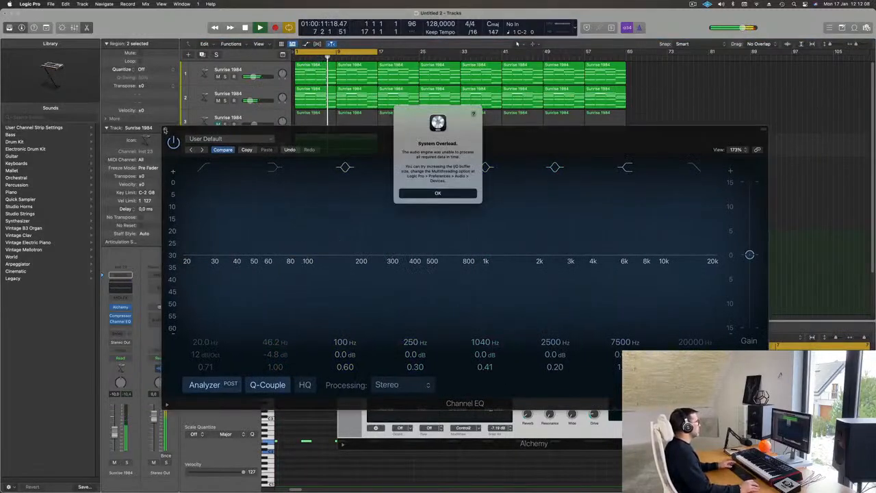
left_click(472, 193)
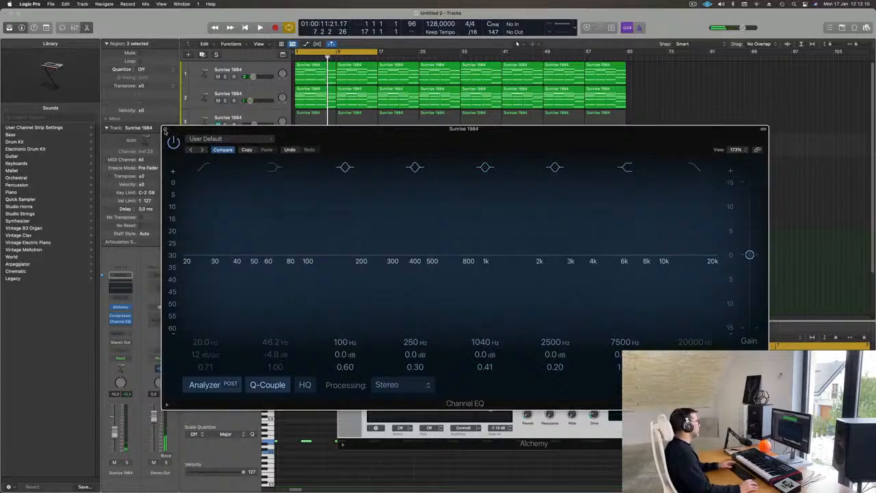
left_click(164, 129)
key("space")
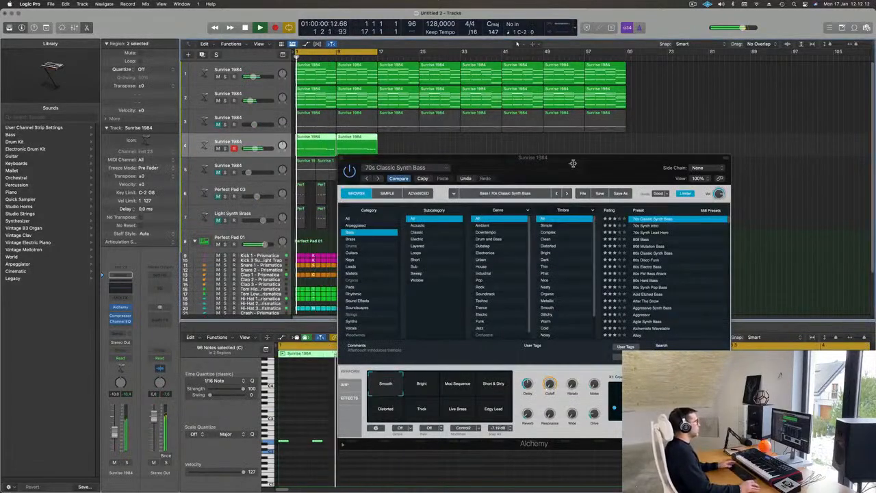
- Inspect the low-shelf band of the bass track's Channel EQ during playback and close the EQ and Alchemy windows
left_click_drag(573, 156, 557, 109)
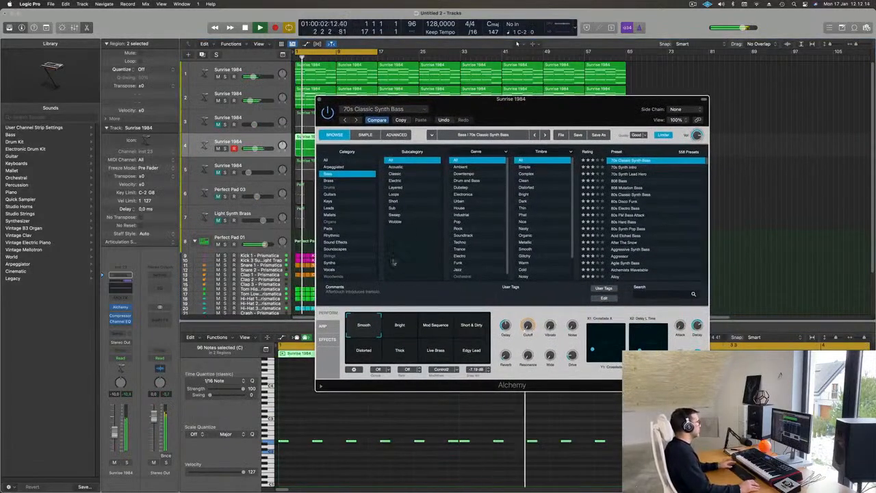
left_click(122, 293)
key("space")
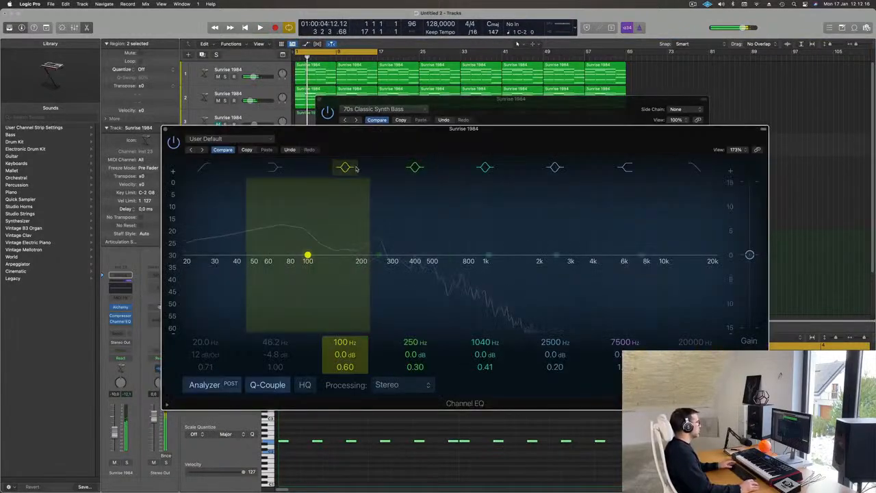
key("space")
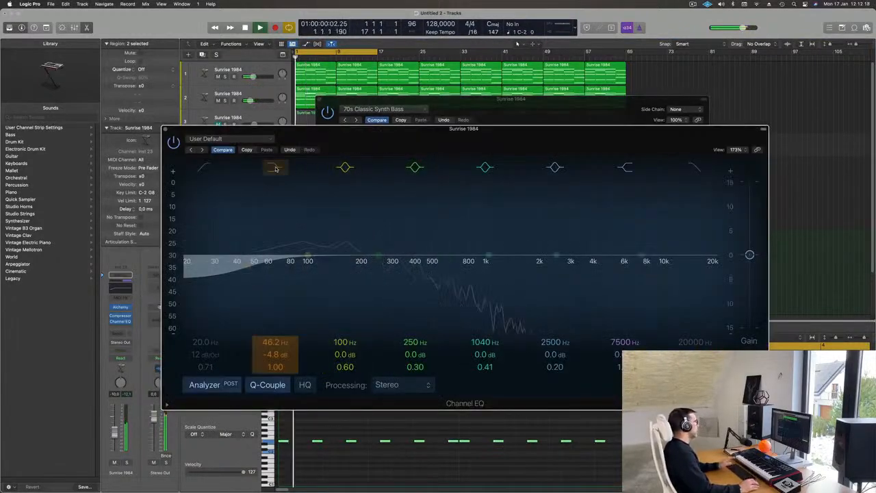
left_click(166, 130)
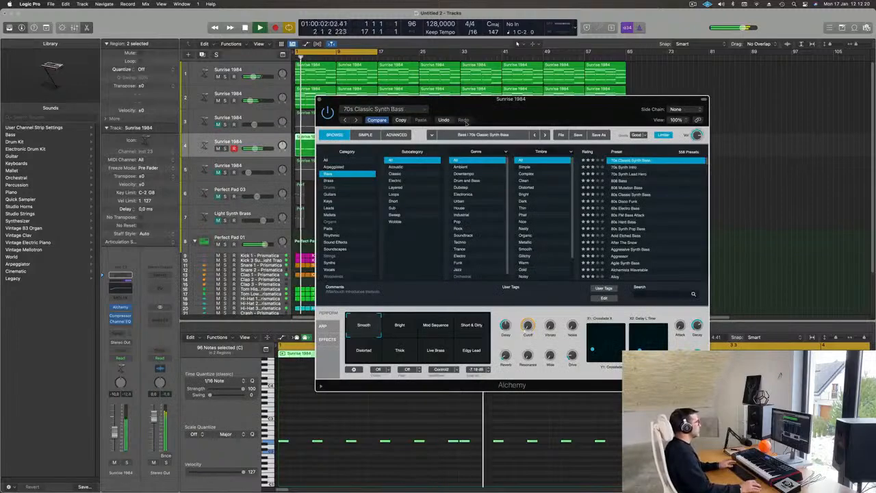
left_click_drag(340, 103, 347, 183)
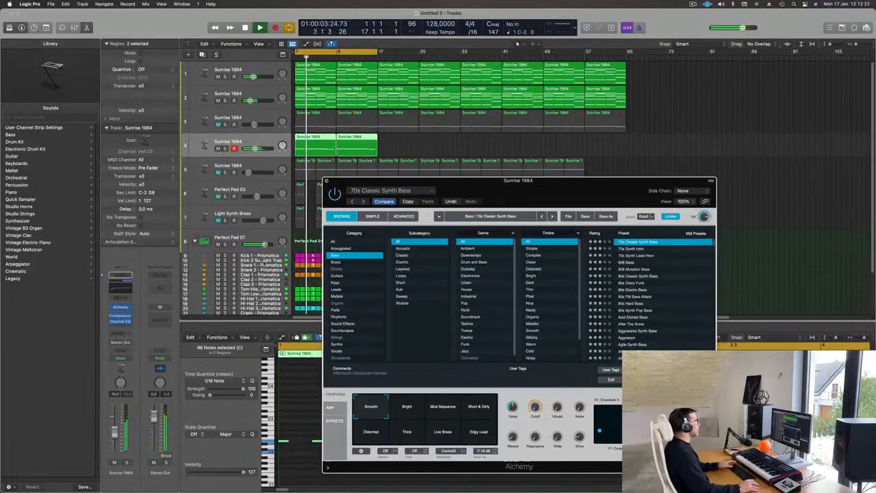
left_click(326, 181)
key("space")
key("space")
- Lower the Hi-Hat 1 track's level to about -17.6 dB during playback
scroll(274, 287, "down", 2)
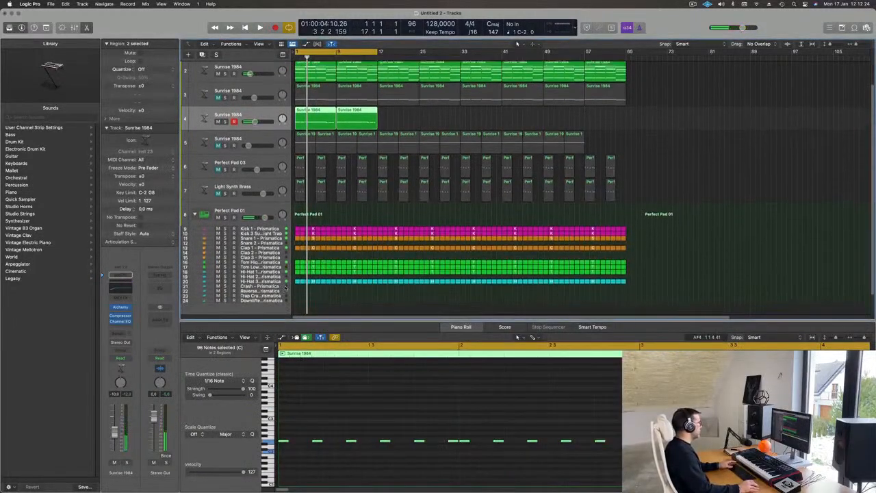
left_click(281, 265)
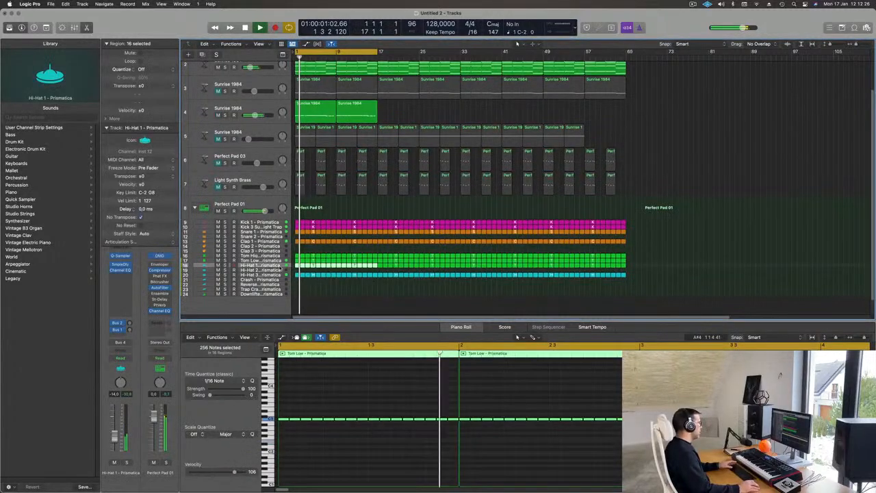
key("space")
left_click_drag(115, 443, 115, 440)
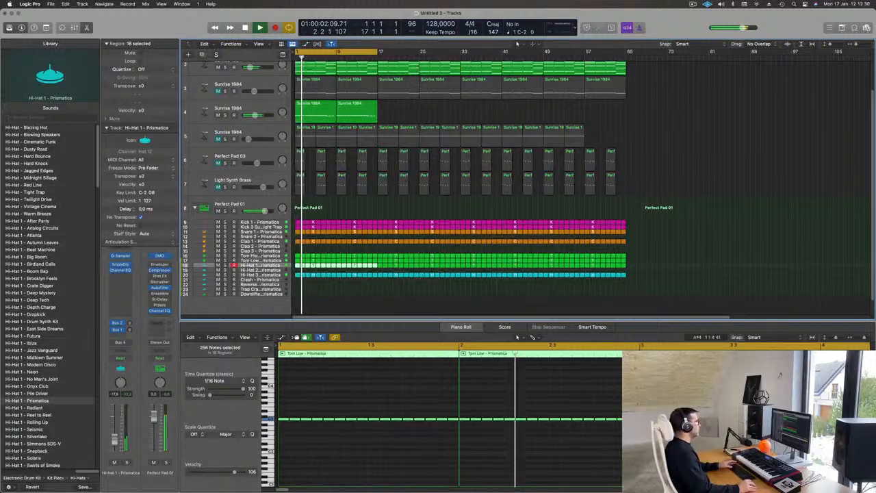
- Select the fourth track, listen to the second Sunrise 1984 track in solo, and return playback to the start
left_click(273, 105)
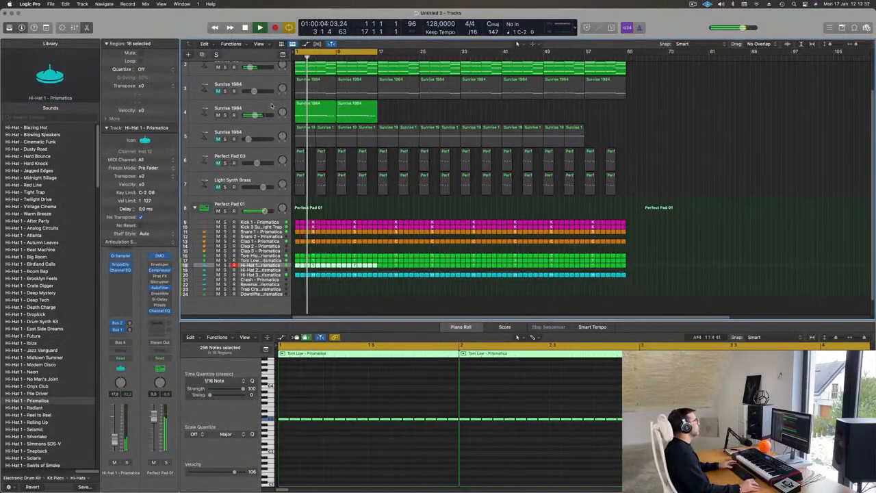
scroll(420, 140, "up", 2)
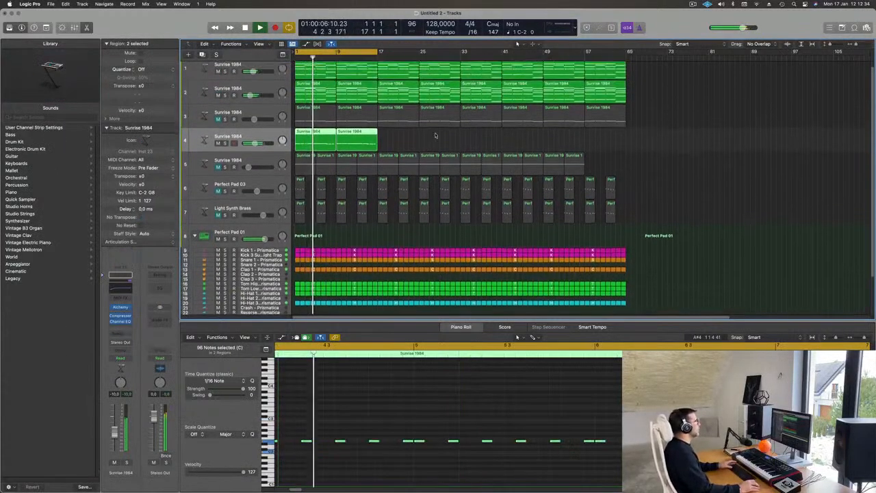
left_click(224, 101)
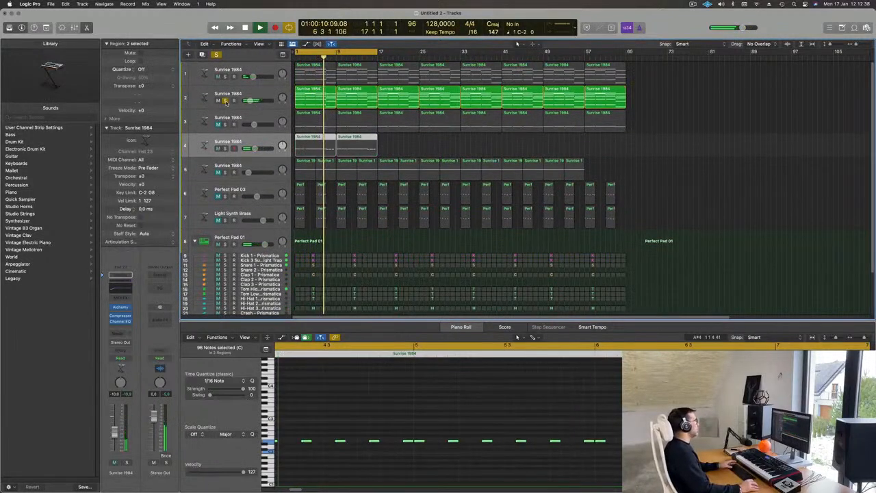
left_click(224, 100)
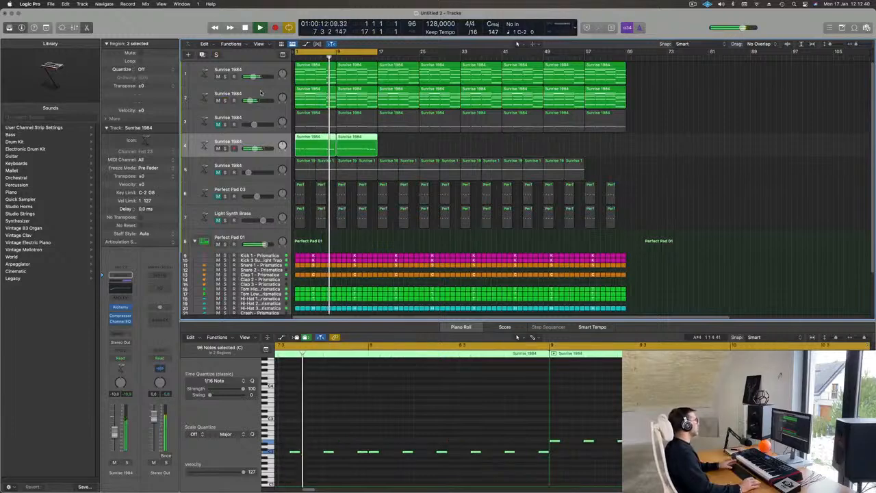
key("Return")
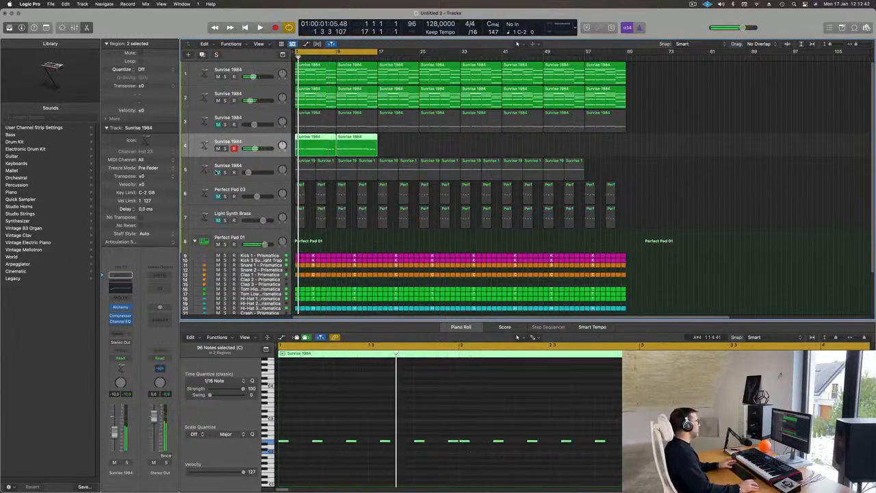
- Unmute the fifth track, Sunrise 1984, and play the song from the start
left_click(218, 172)
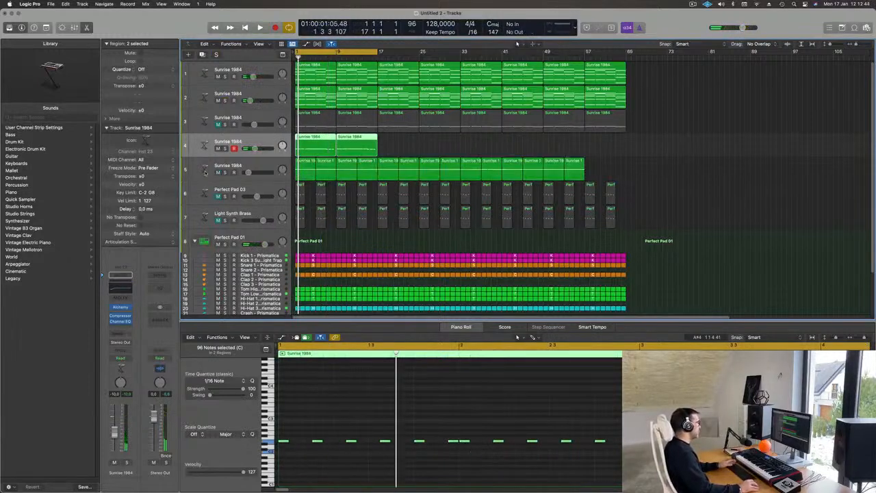
key("Return")
key("space")
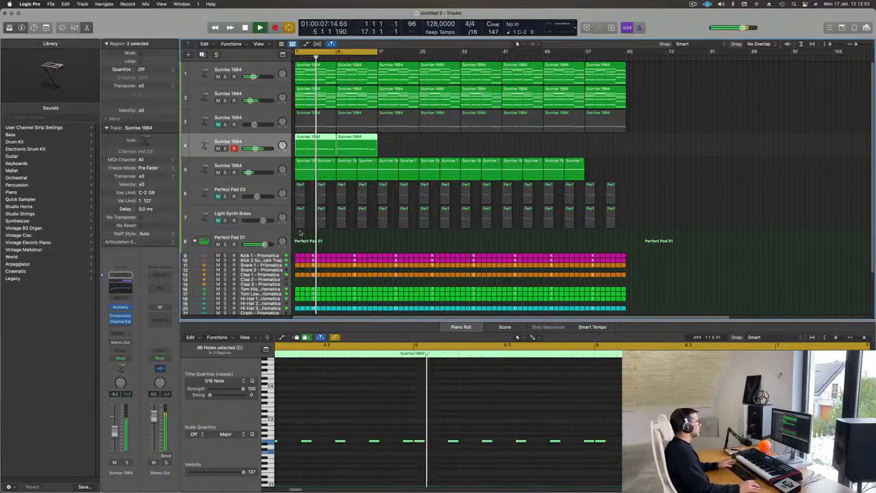
- Delete the Perfect Pad 03 and Light Synth Brass regions in the first 16 bars
left_click(371, 207)
left_click_drag(371, 207, 297, 190)
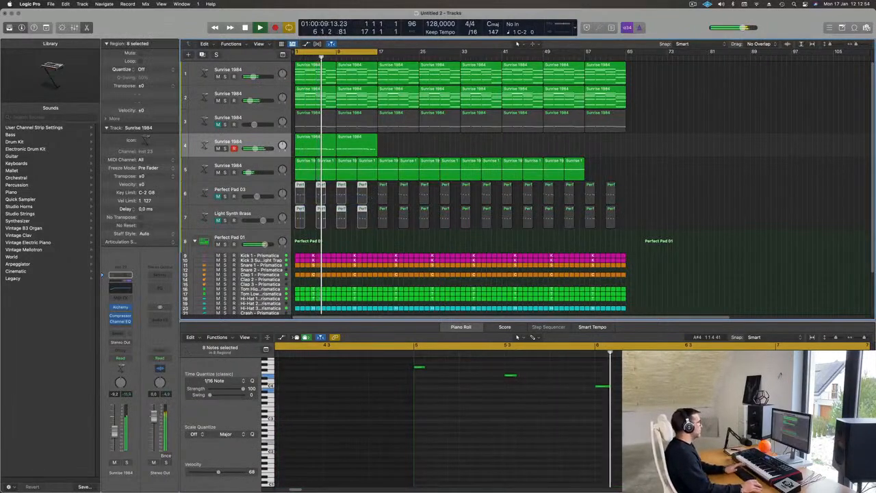
key("Delete")
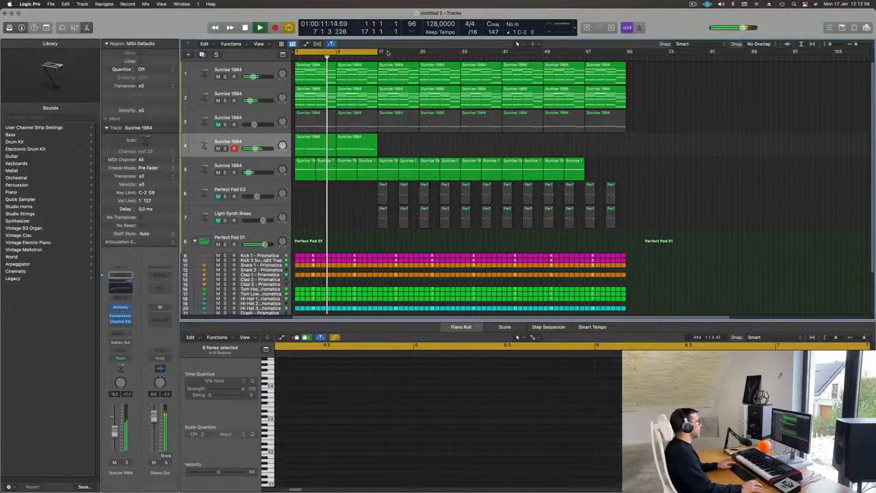
- Extend the cycle range to bar 33 and unmute the Perfect Pad 03 and Light Synth Brass tracks
left_click_drag(378, 52, 460, 52)
left_click(218, 196)
left_click(217, 220)
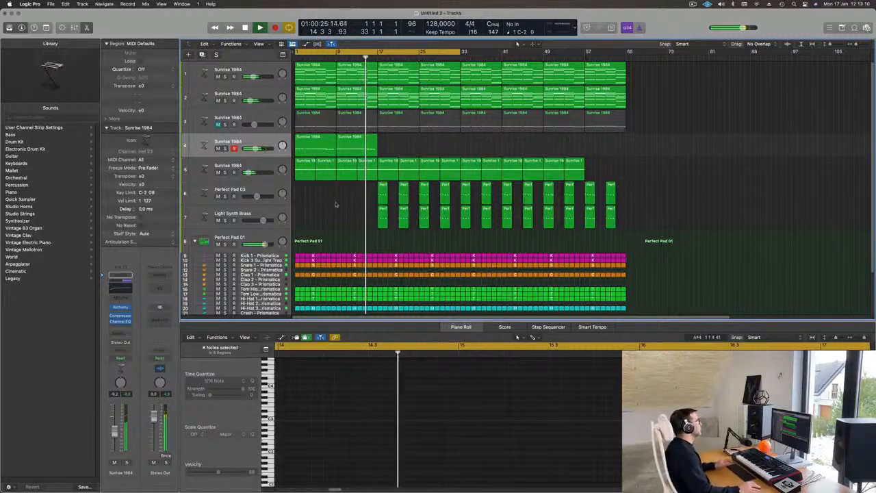
- Copy the fourth track's two Sunrise 1984 regions with their automation to bar 17
mouse_move(418, 139)
left_mouse_down()
mouse_move(323, 139)
mouse_move(405, 141)
left_mouse_up()
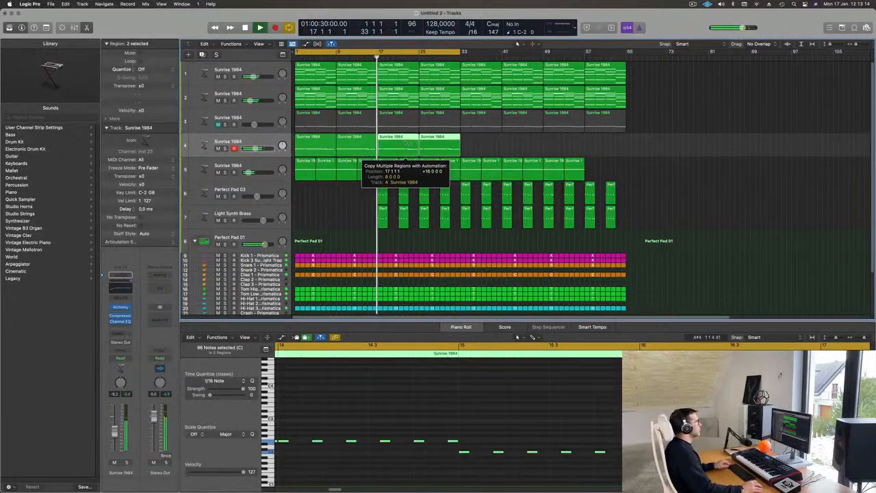
left_click(512, 145, "ctrl+alt")
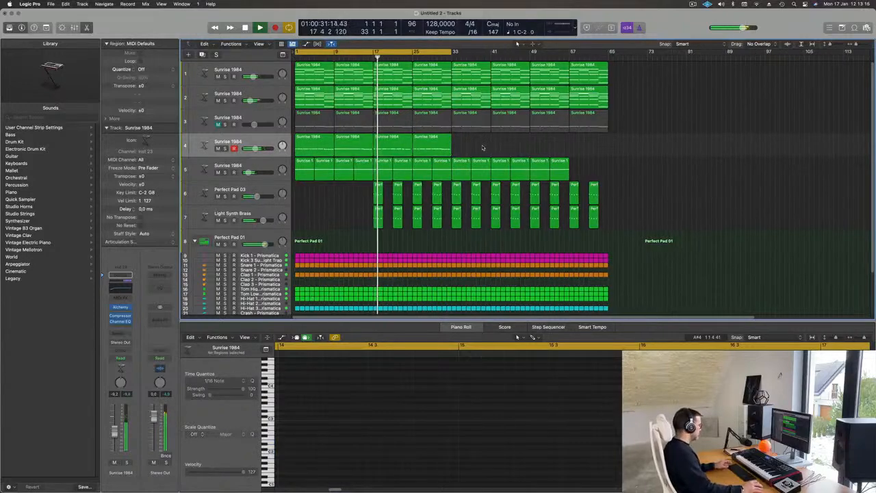